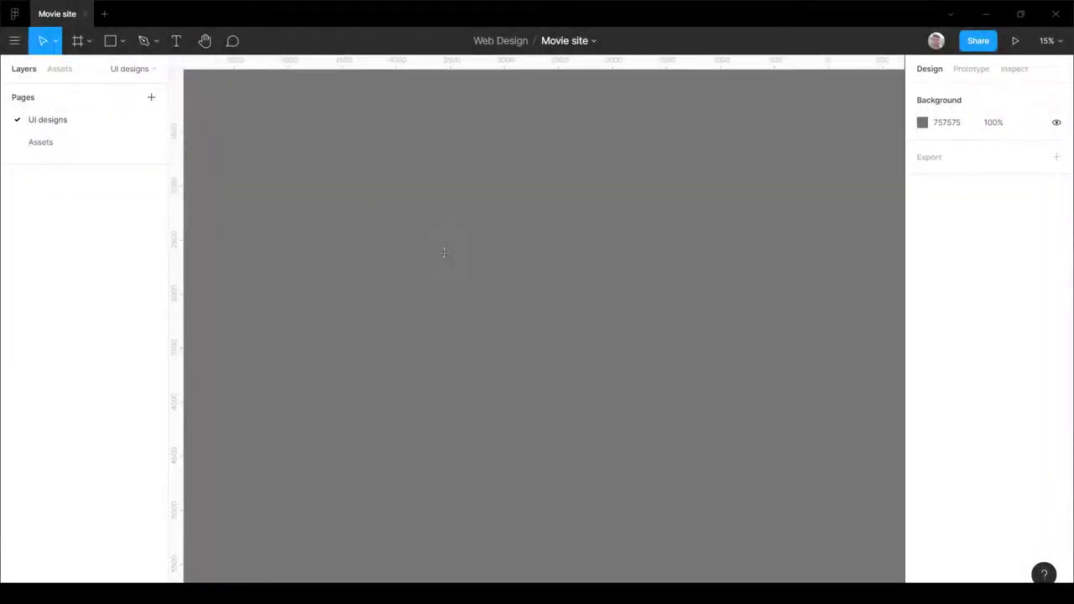
Step: Draw a new frame on the canvas and size it to 1920 × 1080
key("f")
left_click_drag(338, 205, 603, 354)
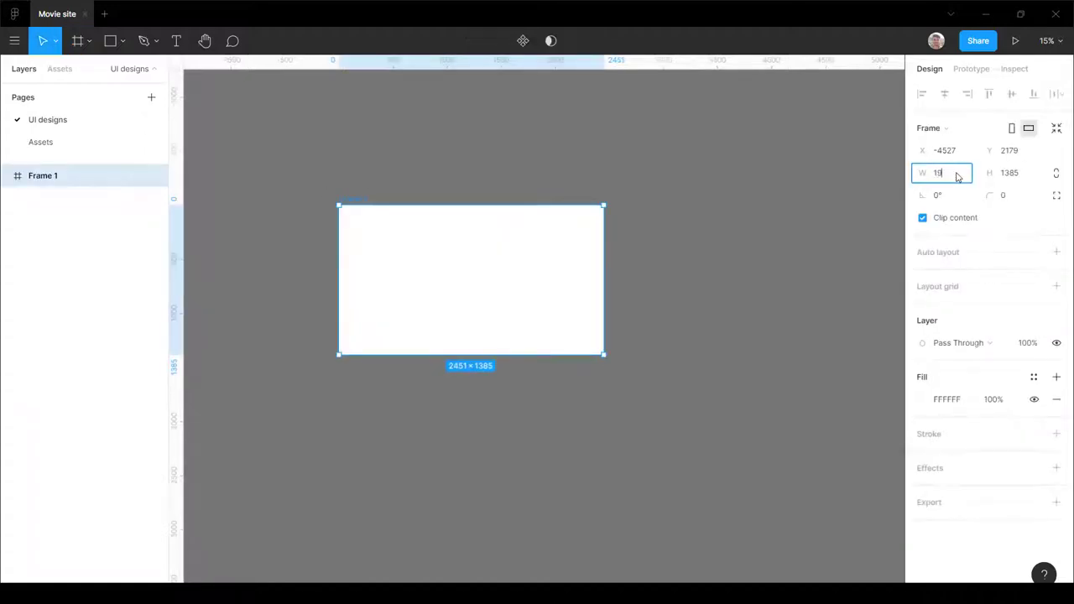
left_click(1034, 176)
type("1080")
key("Return")
scroll(360, 186, "up", 5)
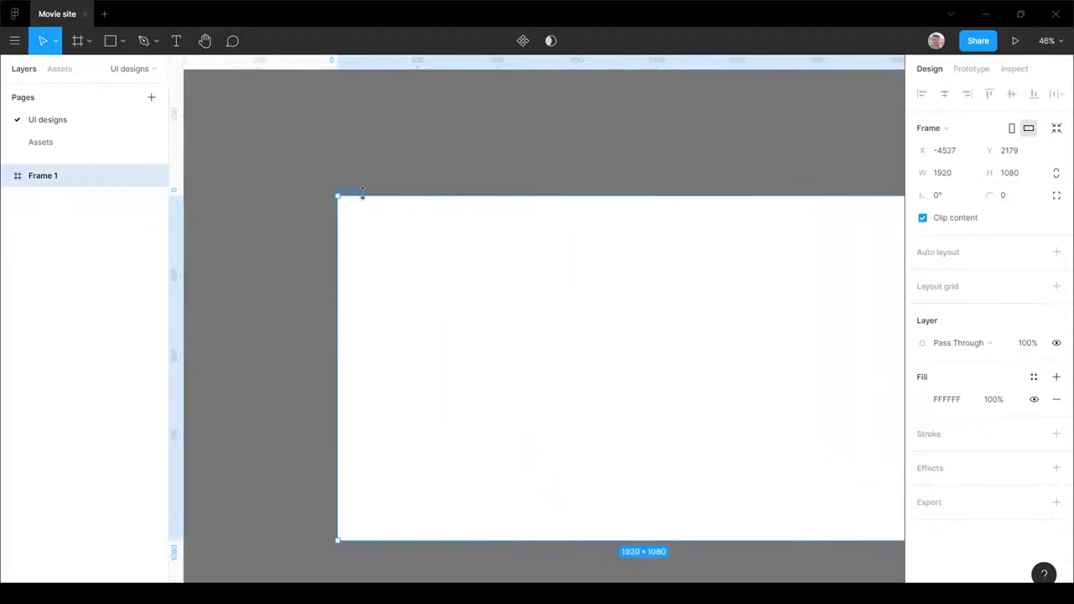
Step: Rename the frame as IT
key("ctrl+r")
type("IT")
key("Return")
Step: Draw a full-height rectangle about 59 px wide along the frame's left edge as a sidebar
scroll(527, 224, "down", 2)
scroll(511, 276, "up", 4)
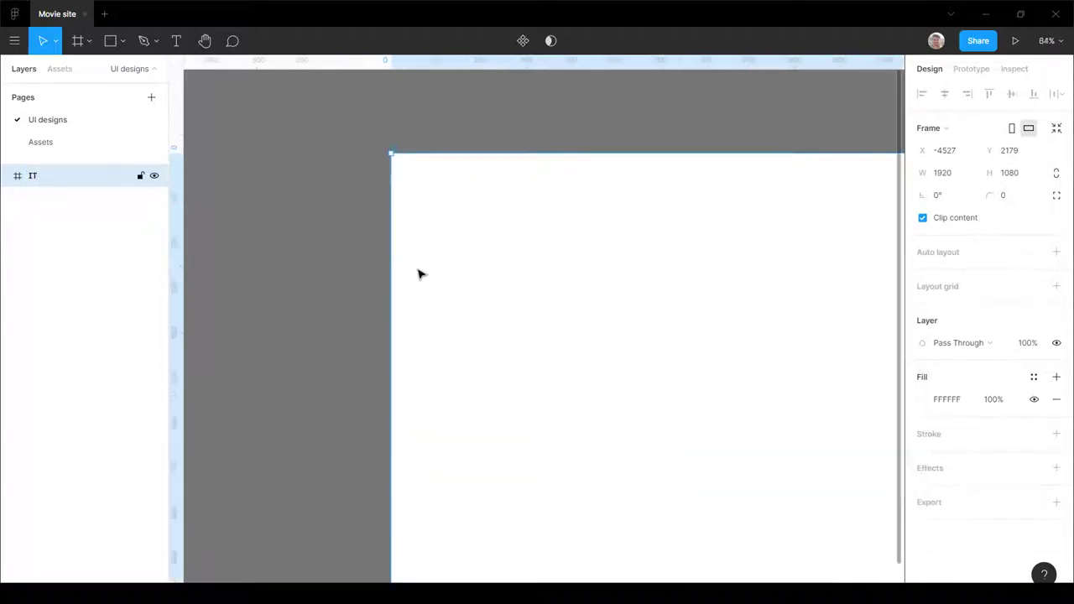
key("r")
scroll(381, 158, "down", 1)
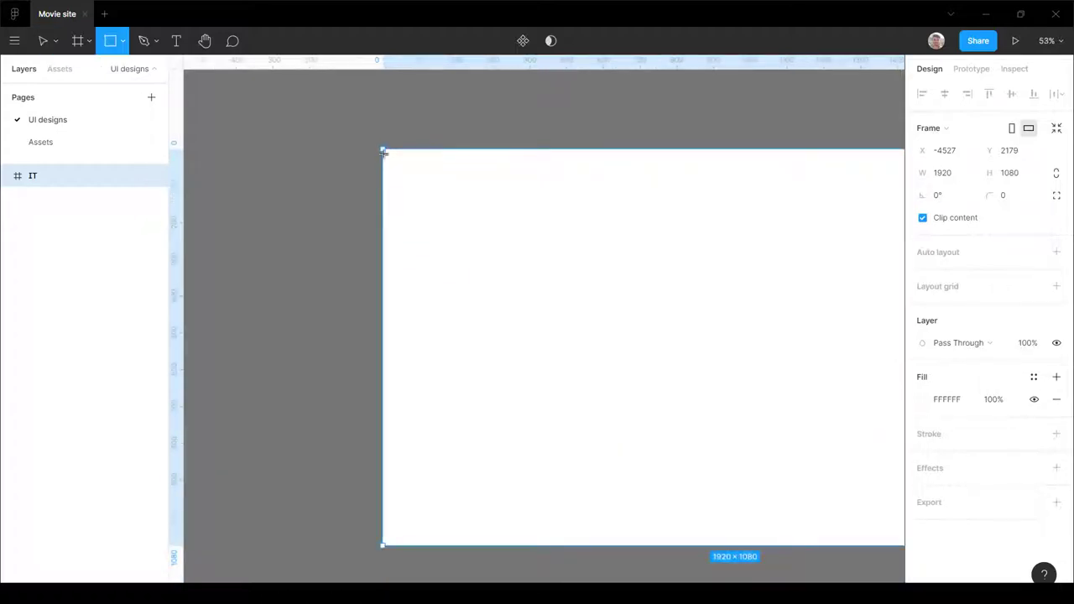
mouse_move(382, 150)
left_mouse_down()
mouse_move(422, 445)
mouse_move(410, 545)
mouse_move(424, 543)
left_mouse_up()
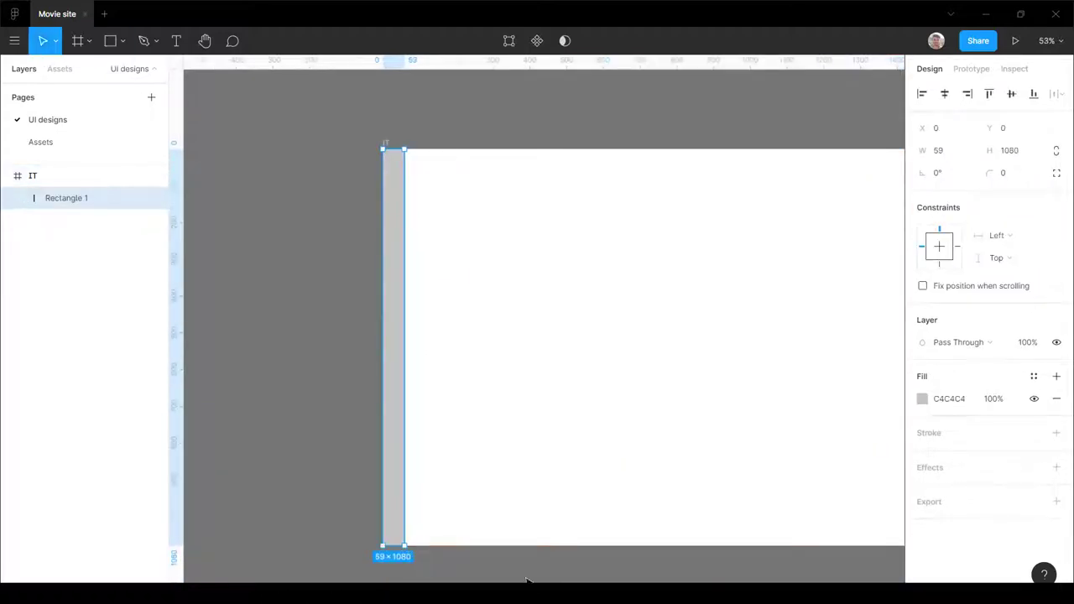
left_click(341, 274)
Step: Set the sidebar rectangle's width to 80
scroll(361, 180, "up", 5)
left_click(431, 160)
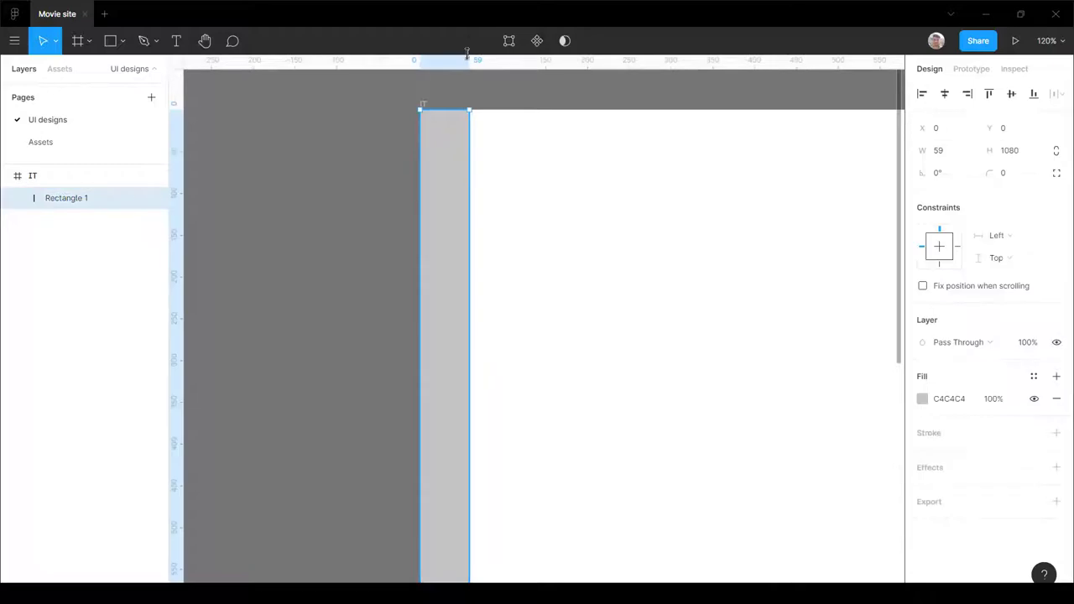
key("Return")
scroll(252, 165, "down", 6)
left_click(381, 194)
scroll(311, 187, "up", 4)
left_click(289, 191)
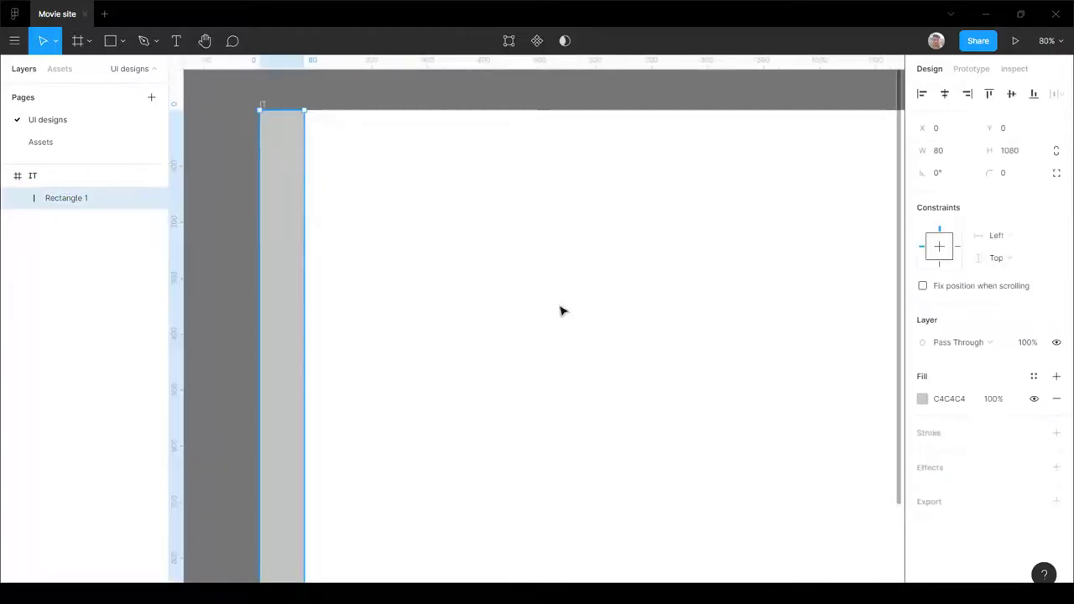
Step: Change the sidebar rectangle's fill to a mid grey
left_click(922, 399)
left_click_drag(757, 306, 706, 347)
left_click(534, 246)
scroll(523, 249, "down", 5)
scroll(511, 250, "up", 5)
scroll(412, 255, "down", 5)
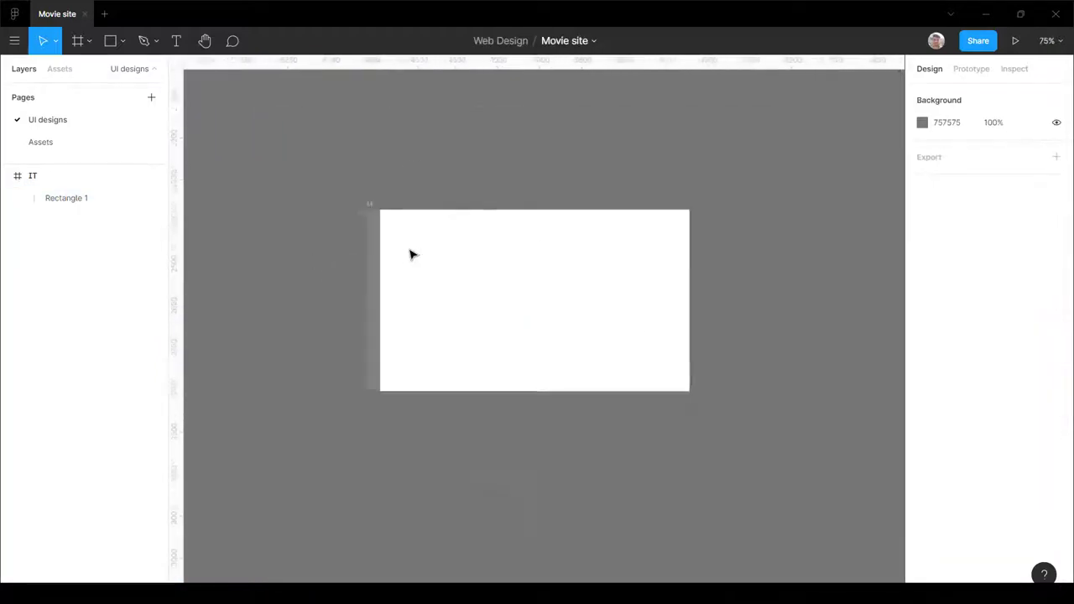
Step: Add the text label "Home" inside the frame in Montserrat Medium, size 20
scroll(412, 252, "up", 3)
key("t")
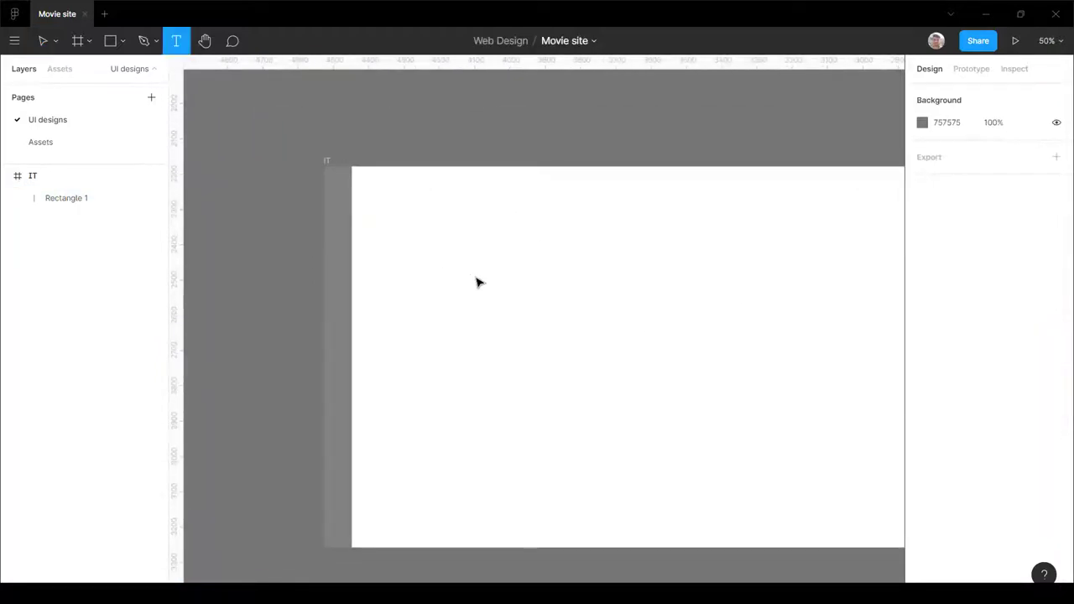
left_click(474, 277)
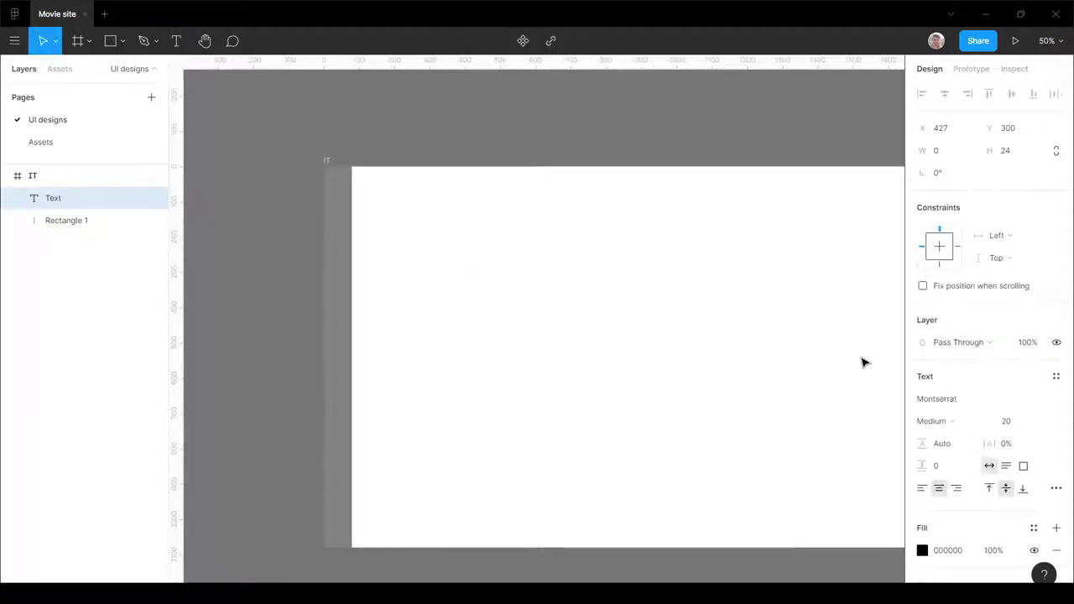
scroll(597, 347, "up", 5)
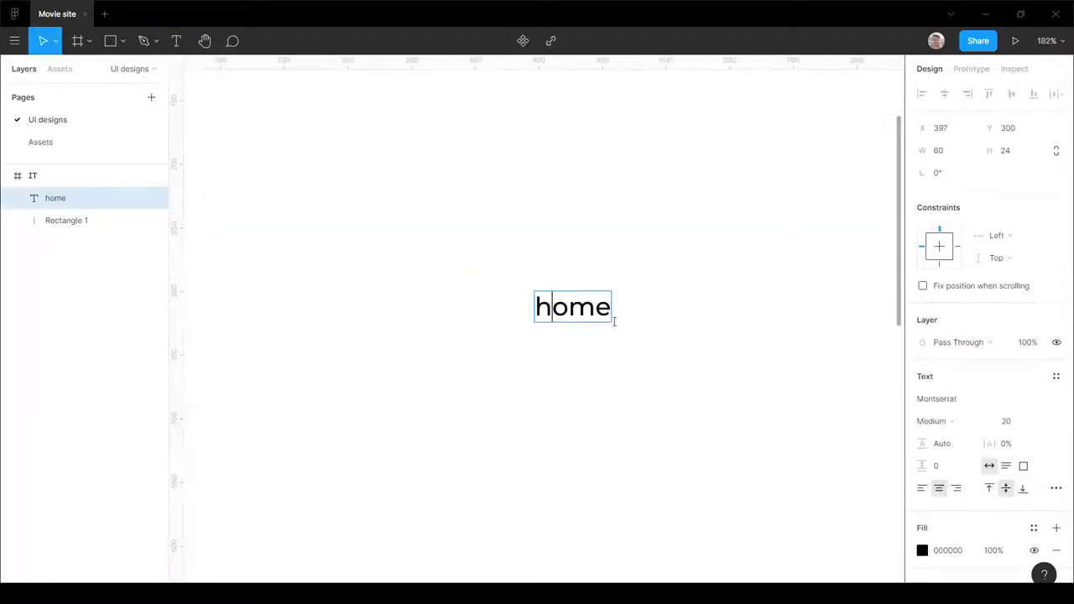
key("BackSpace")
type("H")
key("Escape")
key("Escape")
scroll(600, 353, "down", 5)
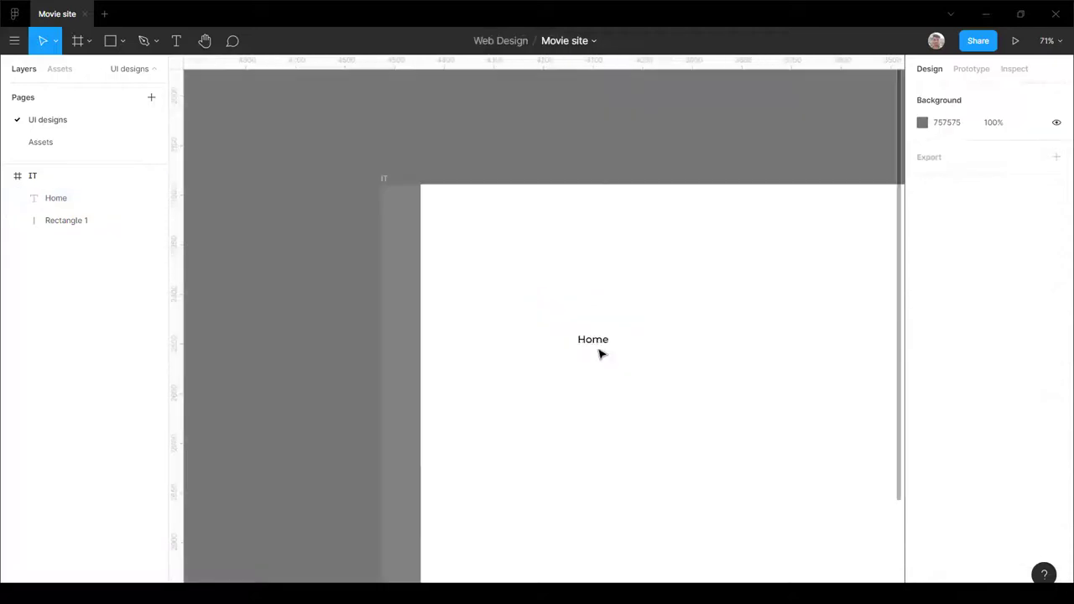
Step: Move the Home label onto the grey sidebar and rotate it 90°
left_click(599, 351)
left_click_drag(603, 344, 411, 285)
scroll(416, 316, "up", 5)
Step: Place two copies of the rotated Home label below it, evenly spaced down the sidebar
left_click_drag(402, 324, 401, 229, "alt")
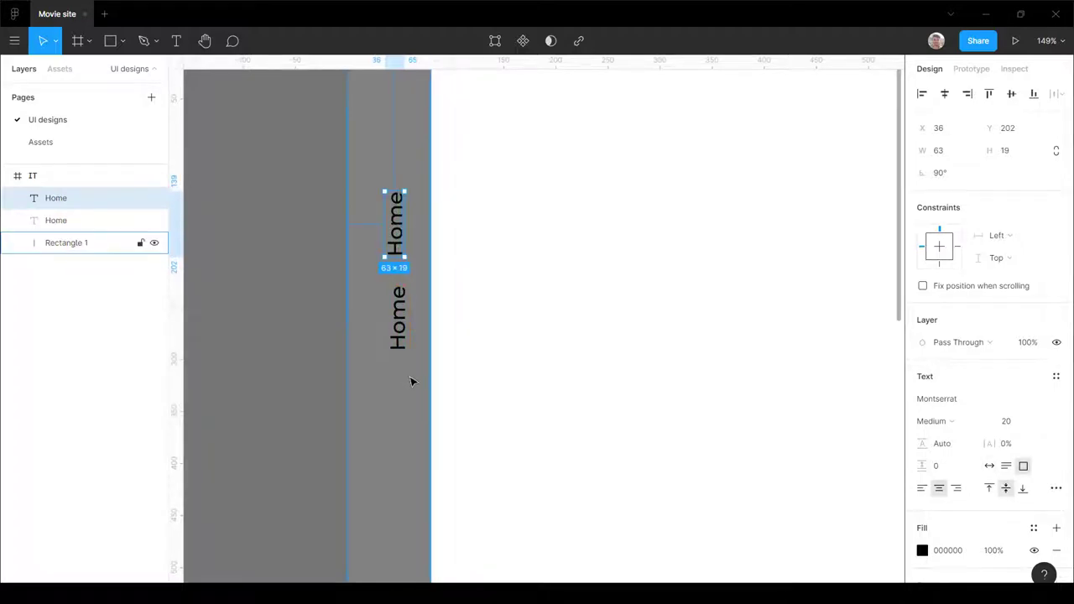
key("ctrl+z")
left_click_drag(401, 322, 406, 408, "alt")
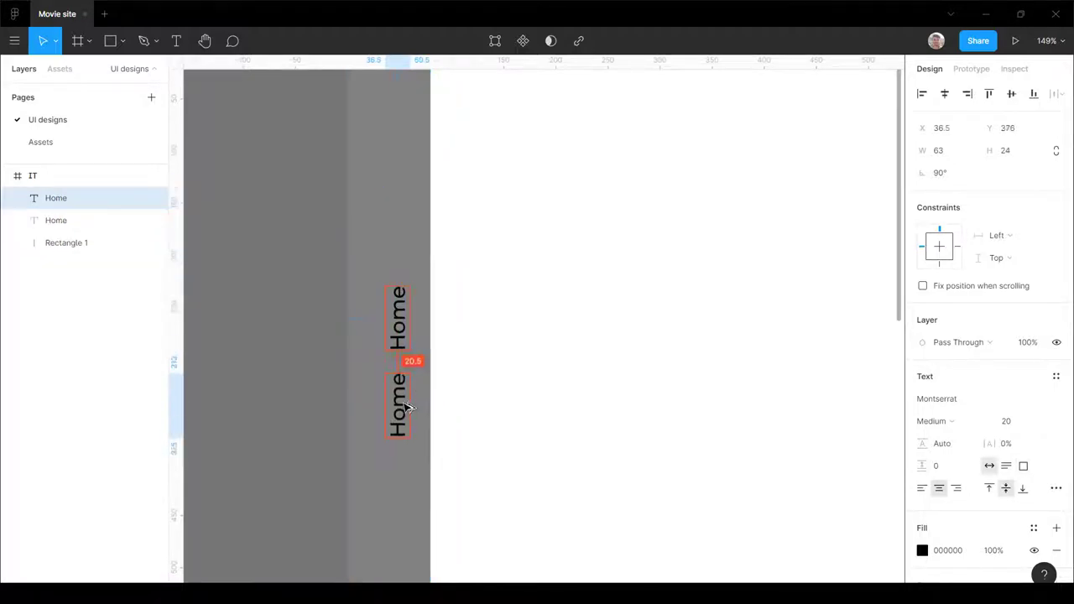
key("ctrl+d")
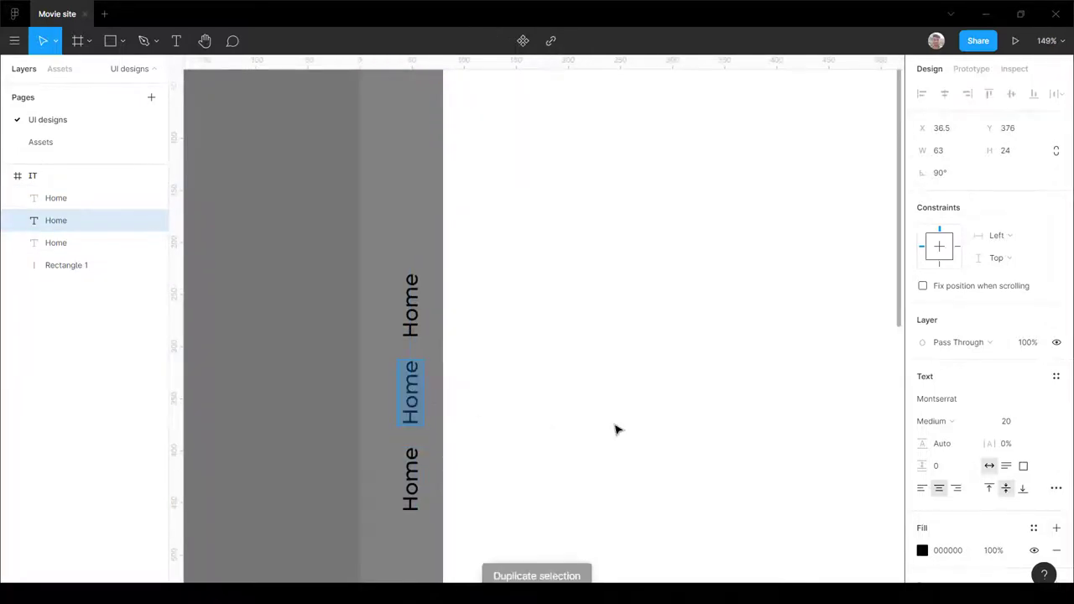
Step: Change the middle label's text to "category" and the lowest label's text to "Contact"
type("category")
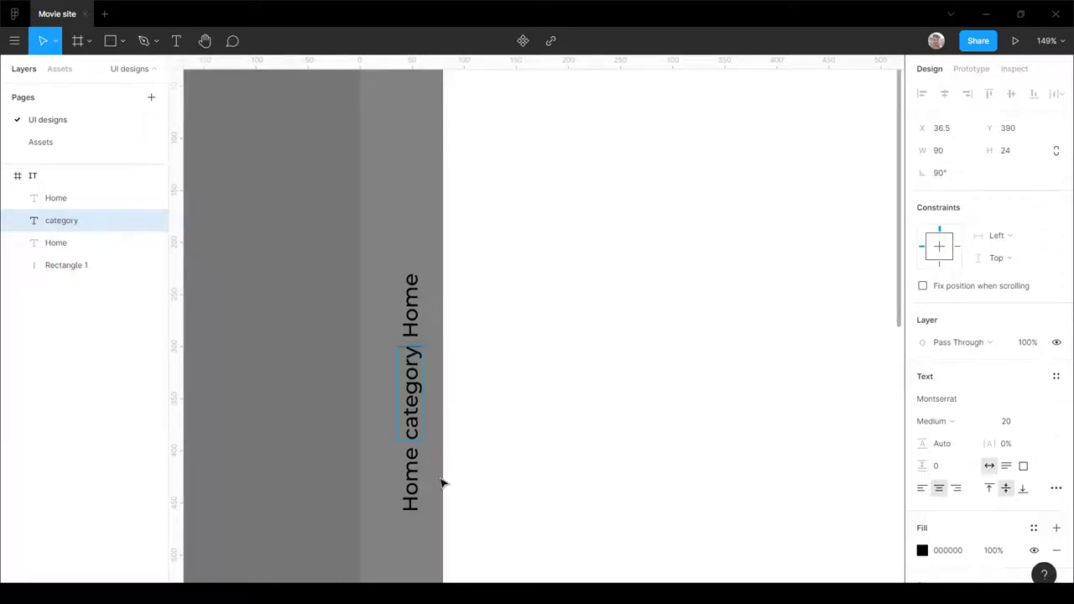
double_click(412, 489)
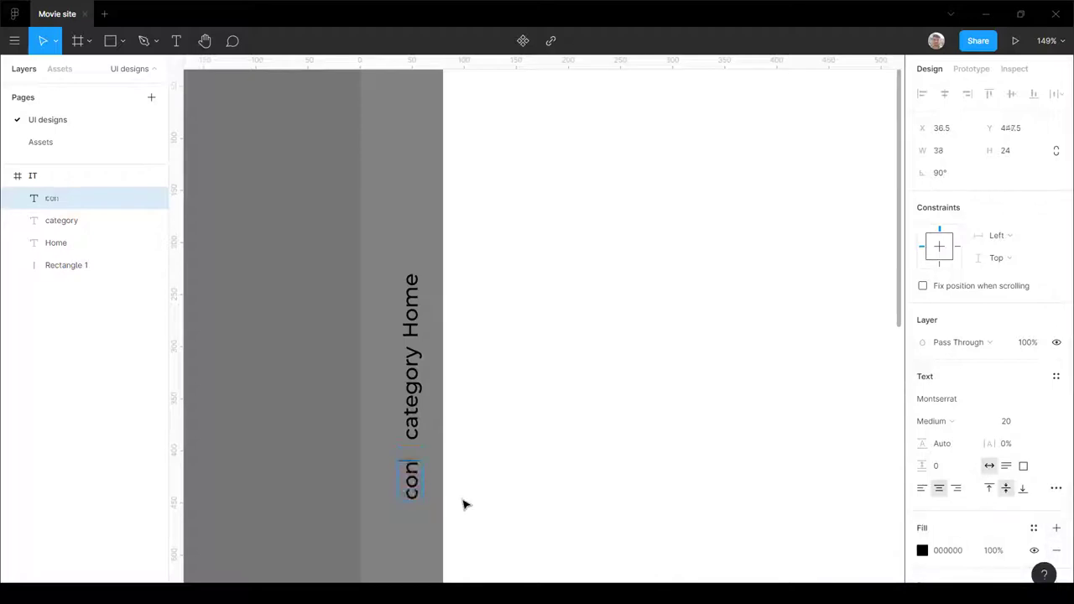
left_click(509, 453)
left_click(508, 453)
scroll(418, 528, "up", 4, "ctrl")
double_click(417, 497)
left_click(418, 497)
key("BackSpace")
type("Contact")
Step: Capitalize the first letter of the middle label so it reads "Category"
double_click(396, 324)
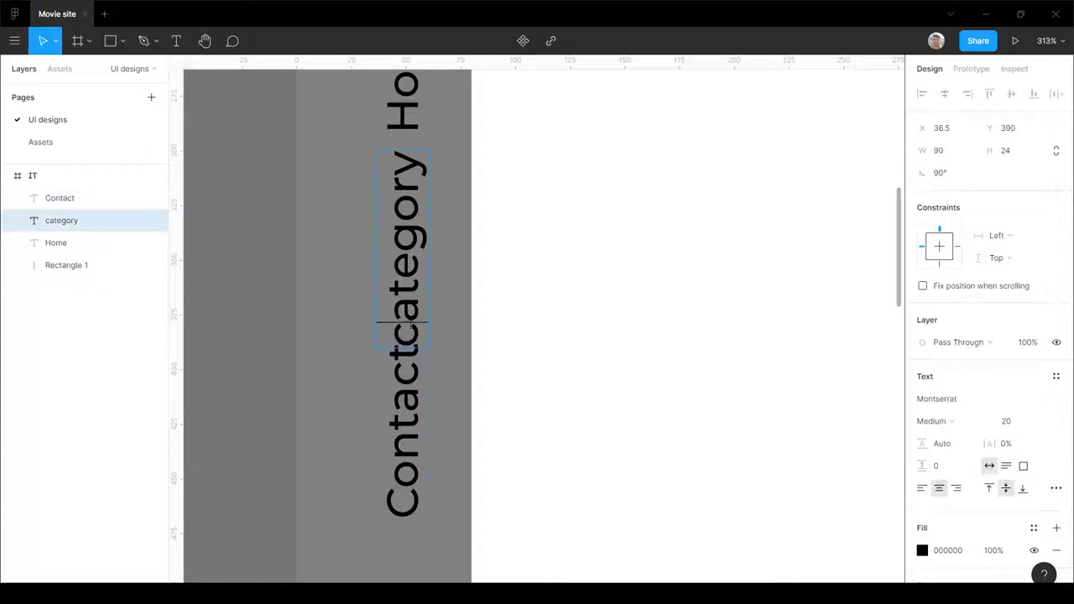
key("BackSpace")
type("C")
key("Escape")
scroll(560, 332, "down", 5)
left_click(560, 333)
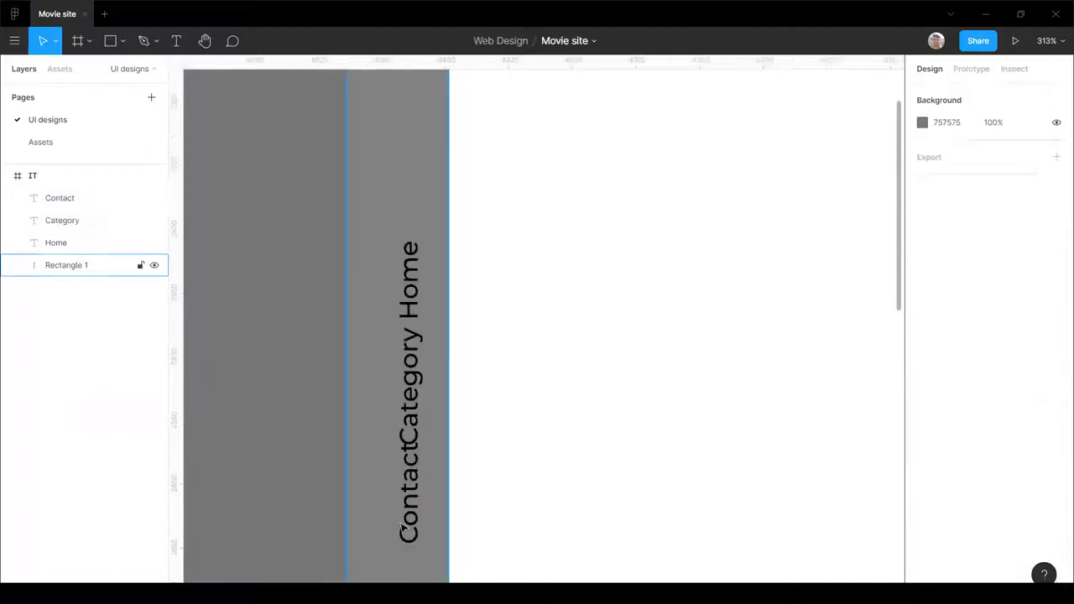
Step: Align the Home, Category and Contact labels in one column and distribute their vertical spacing evenly
left_click(59, 198)
left_click(62, 220, "shift")
left_click(55, 243, "shift")
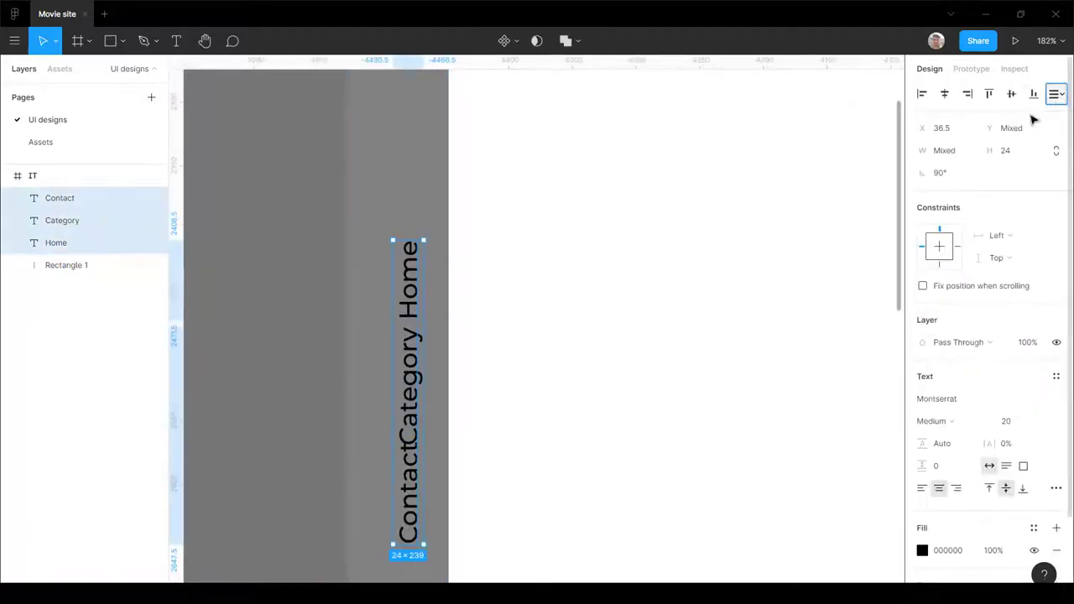
left_click(1056, 93)
left_click(900, 156)
scroll(473, 408, "up", 3)
scroll(710, 411, "down", 2)
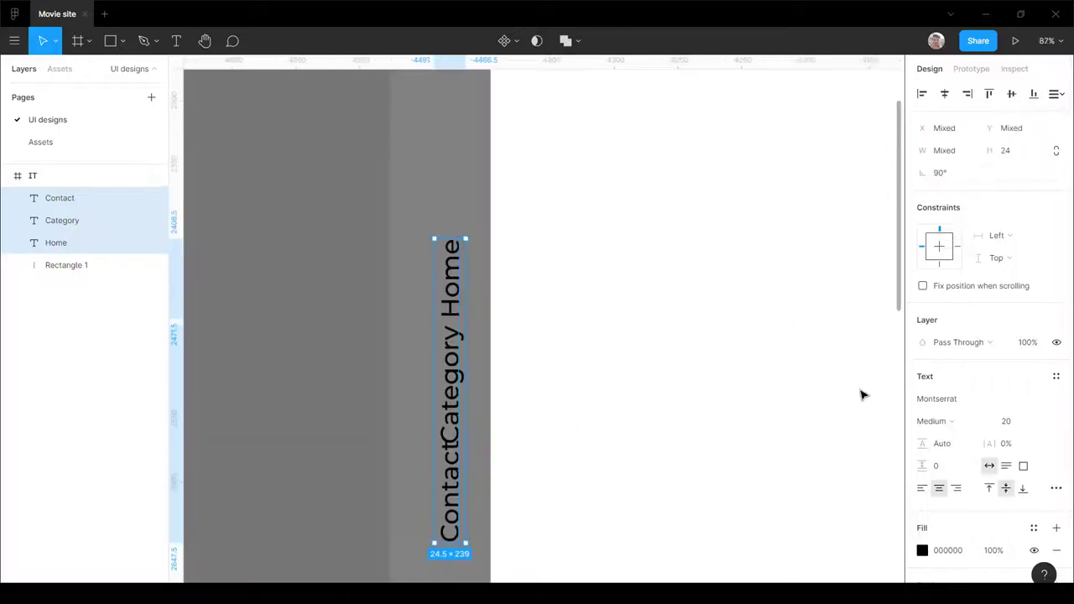
left_click(1056, 93)
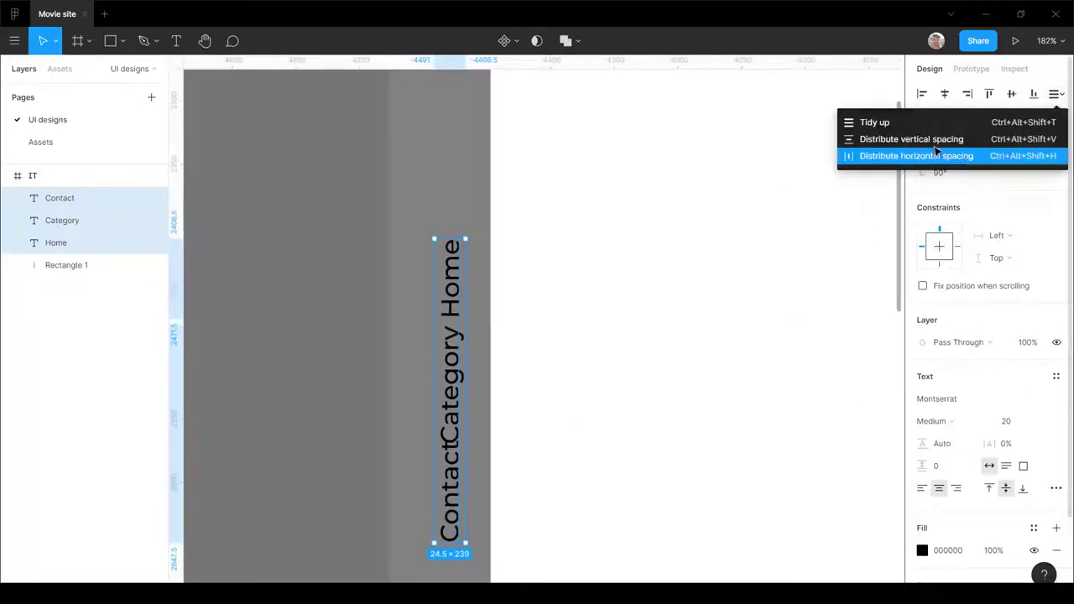
left_click(933, 150)
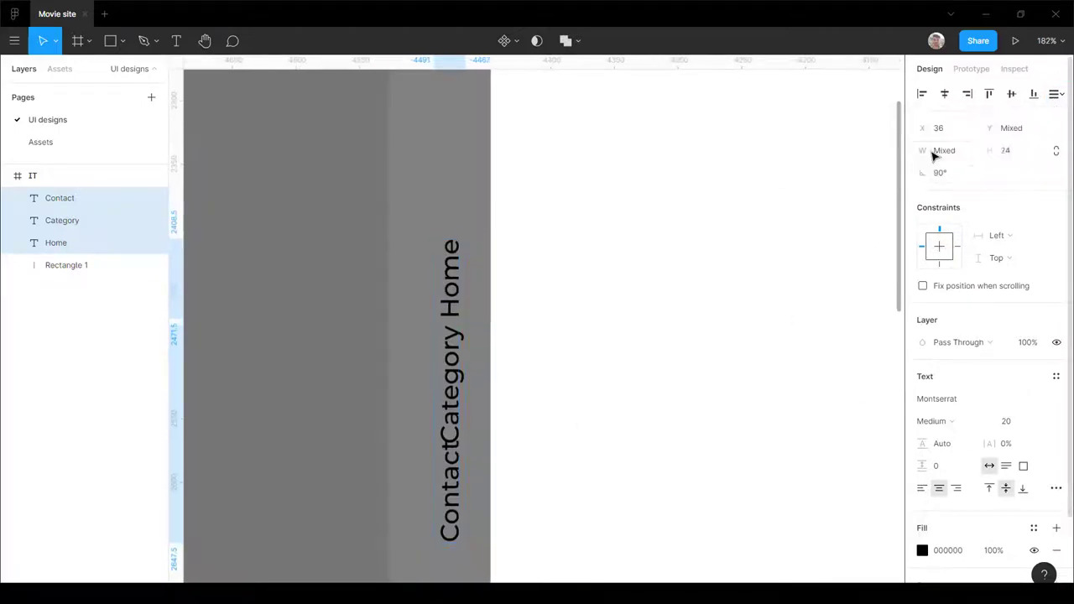
left_click(1055, 93)
left_click(912, 136)
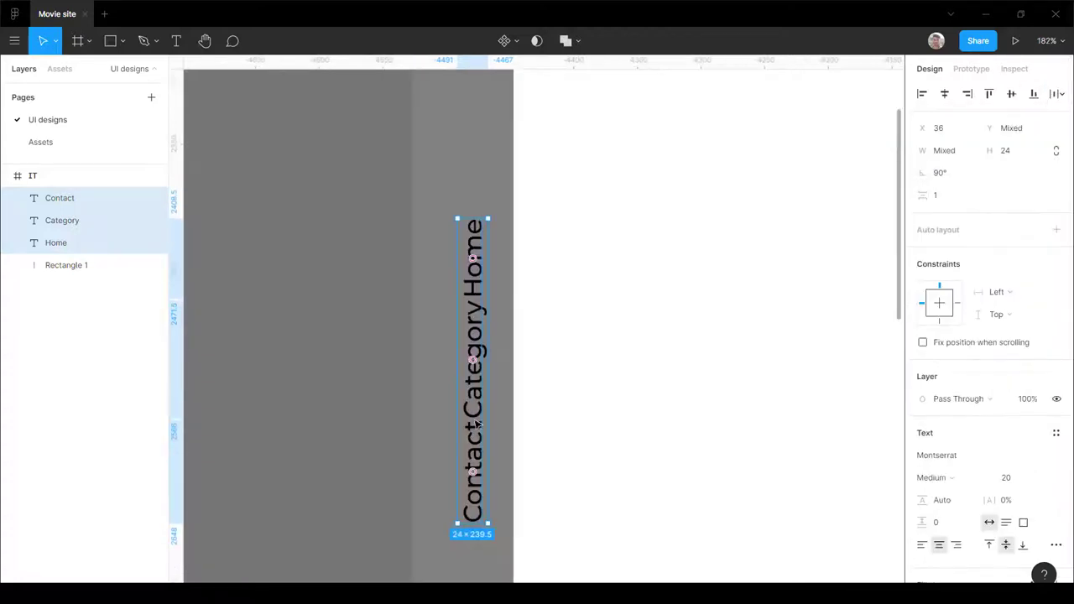
Step: Set the spacing between the three labels to 56 and move them up near the sidebar's top
left_click_drag(919, 194, 995, 195)
scroll(428, 348, "down", 5)
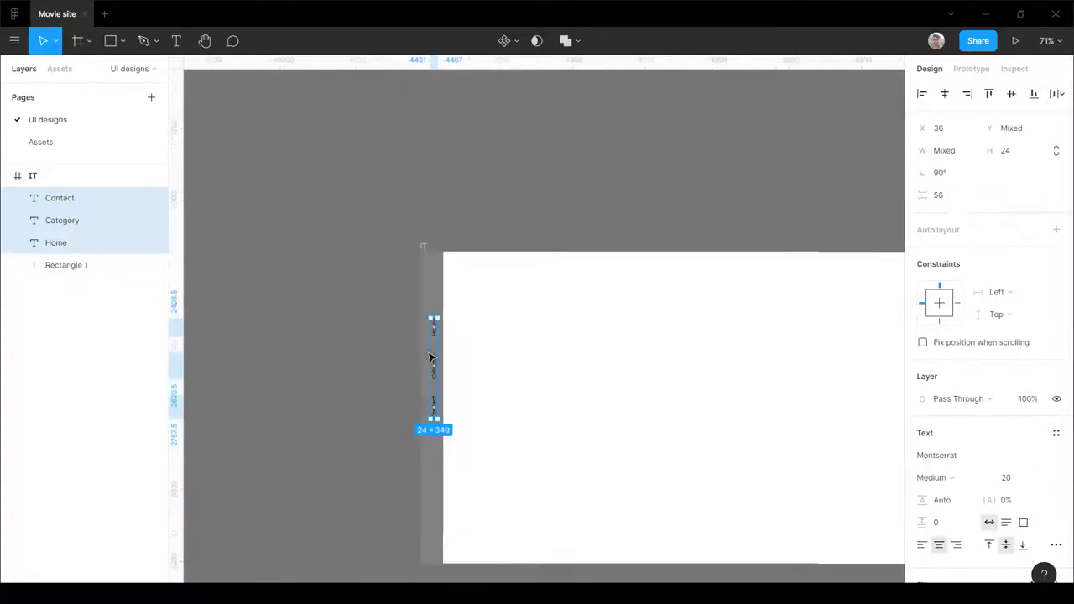
scroll(432, 344, "up", 3)
left_click_drag(449, 327, 442, 179)
scroll(951, 468, "down", 2)
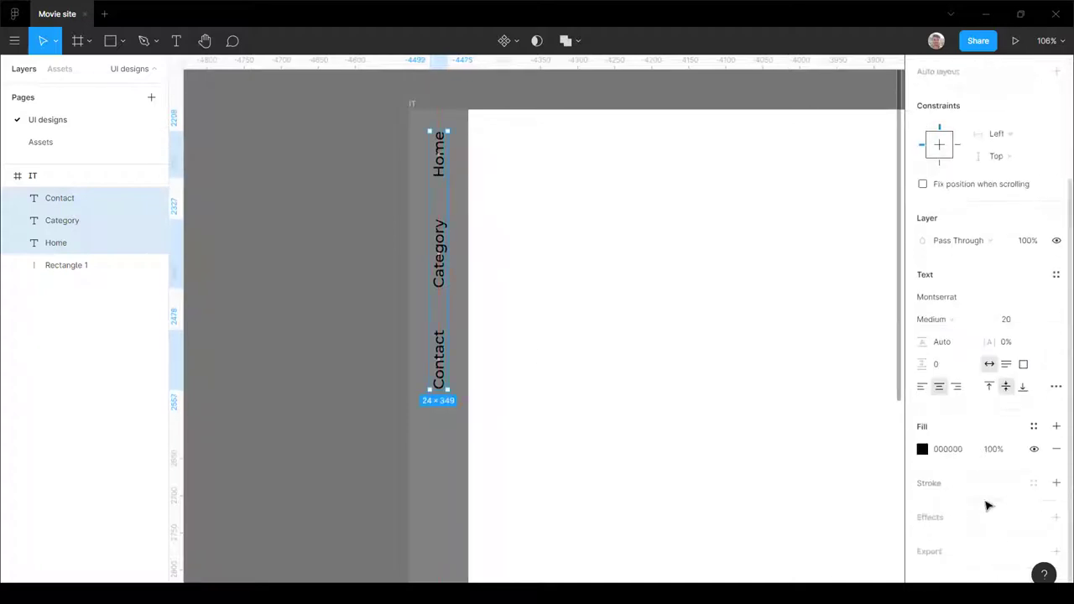
Step: Change the fill of the three sidebar labels to white
left_click(923, 450)
left_click_drag(811, 302, 672, 238)
left_click(549, 355)
scroll(495, 339, "down", 6)
scroll(454, 347, "up", 3)
scroll(454, 347, "up", 5)
scroll(412, 360, "down", 5)
scroll(439, 302, "up", 8)
scroll(376, 294, "down", 2)
scroll(360, 277, "up", 2)
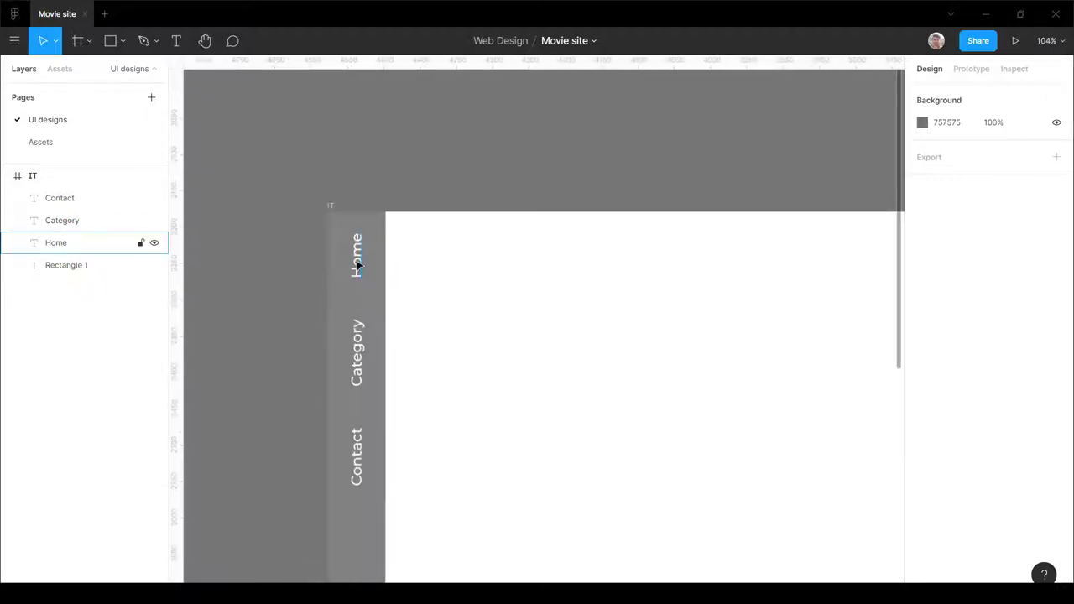
Step: Move the Home, Category and Contact labels together slightly down the sidebar
left_click(358, 268)
left_click(358, 342, "shift")
left_click(357, 454, "shift")
mouse_move(358, 336)
left_mouse_down()
mouse_move(361, 371)
mouse_move(361, 354)
left_mouse_up()
left_click(490, 383)
scroll(391, 319, "down", 3)
scroll(398, 294, "up", 5)
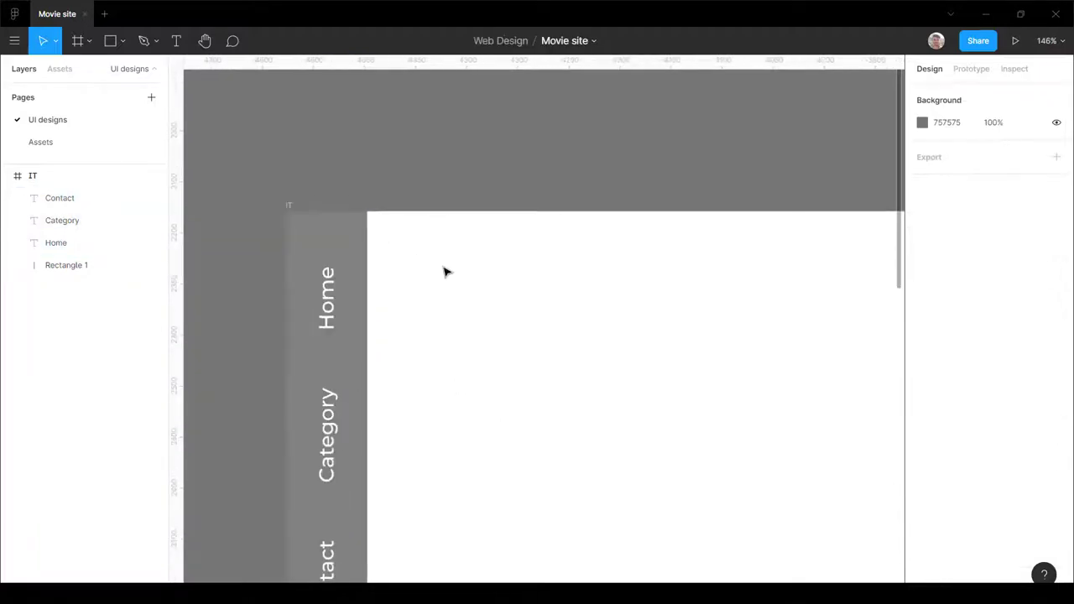
Step: Add the text "Scary Movies" near the top of the white area beside the sidebar
key("t")
left_click(433, 246)
type("Scary Movies")
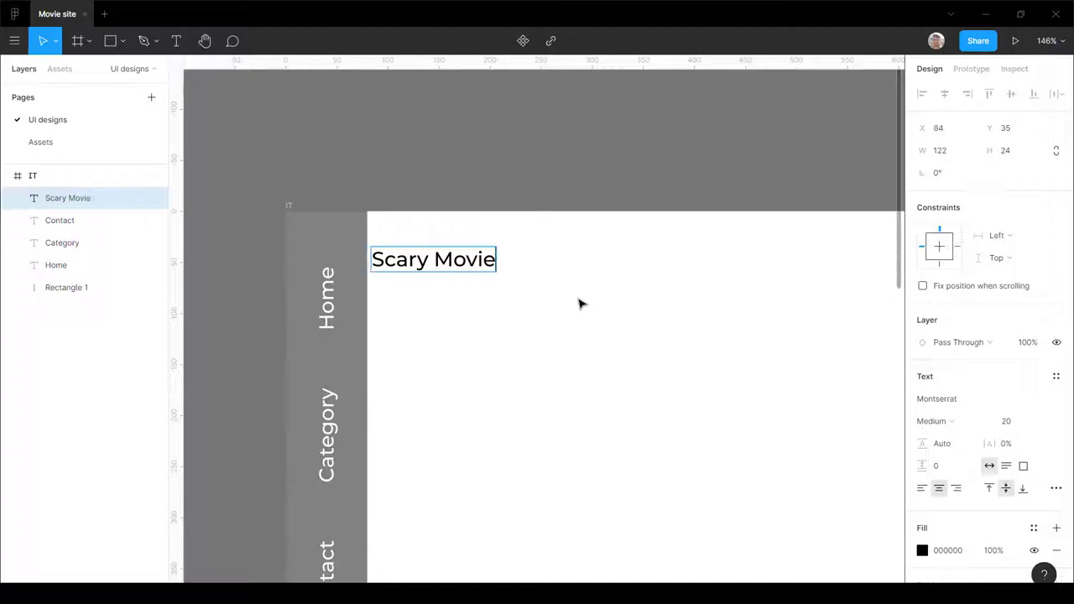
key("Escape")
Step: Set the Scary Movies title to uppercase and move it clear of the sidebar to X 130
left_click(1055, 488)
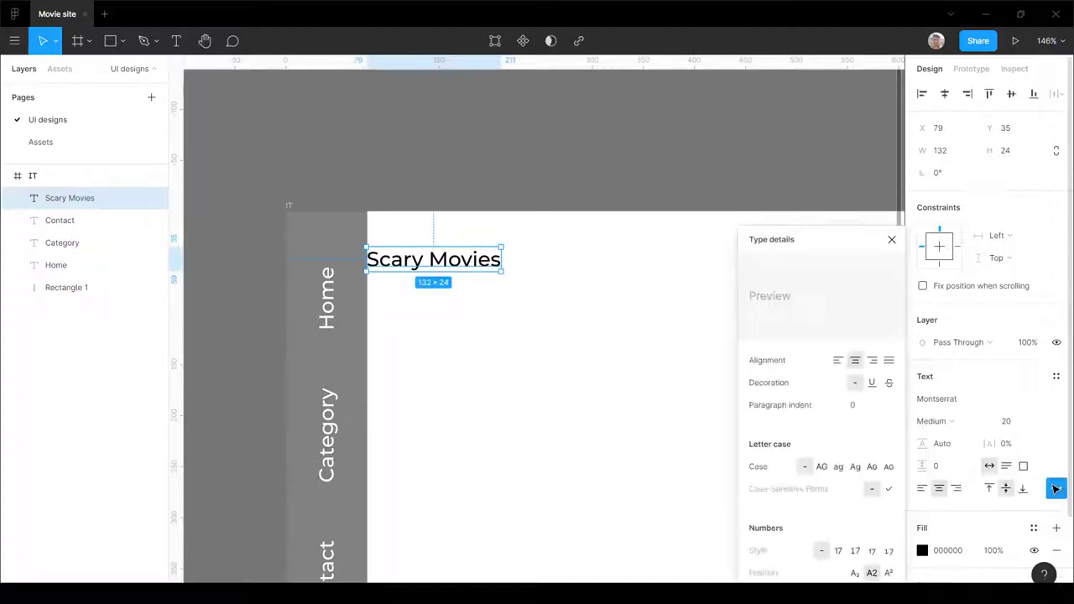
left_click(821, 466)
scroll(482, 324, "down", 2)
scroll(463, 290, "up", 3)
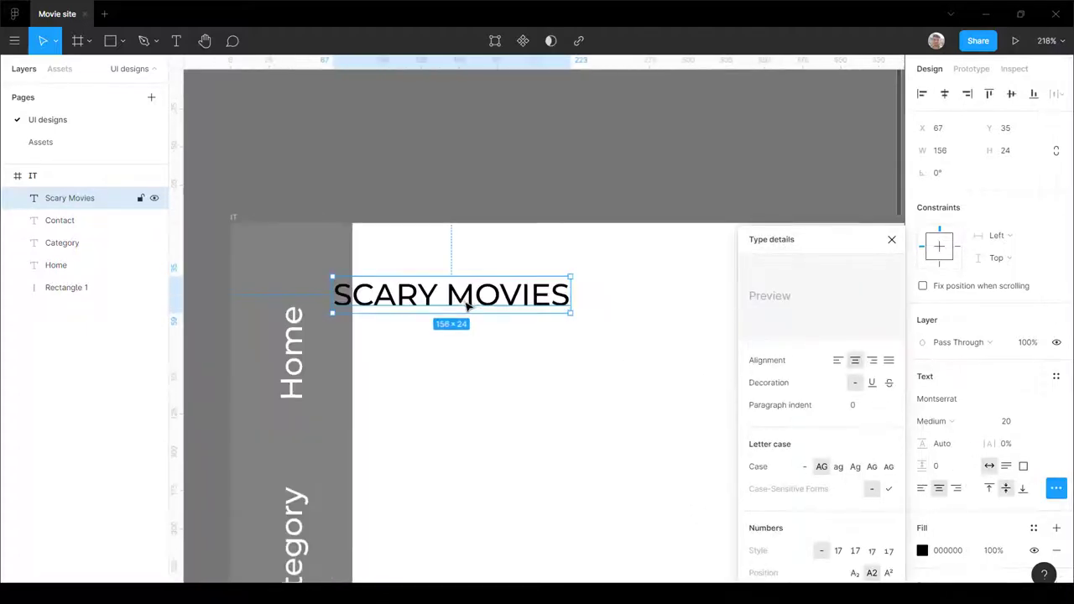
left_click_drag(469, 303, 567, 302)
scroll(554, 339, "down", 2)
left_click(597, 393)
scroll(448, 383, "down", 2)
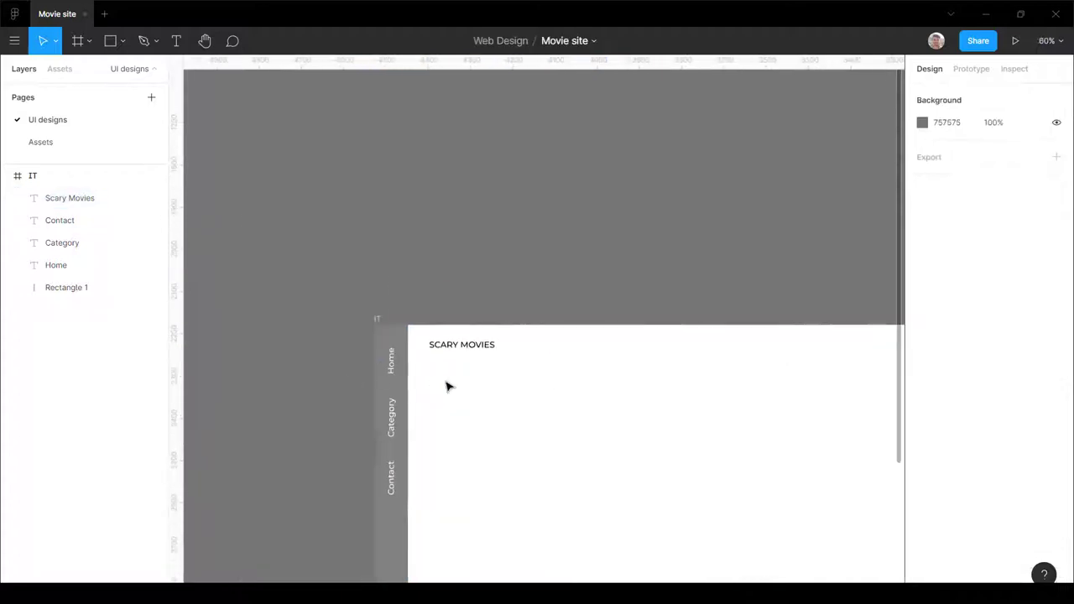
Step: Change the Scary Movies title's fill to grey 818181 by sampling a colour
left_click(456, 336)
left_click(923, 550)
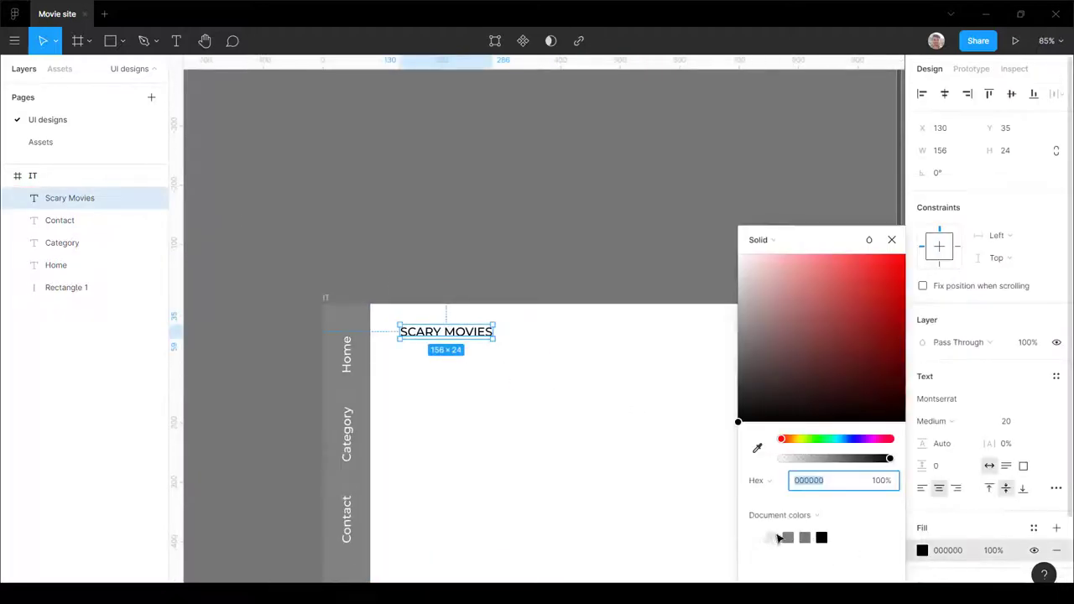
left_click(758, 452)
left_click(834, 120)
Step: Set the Scary Movies title's letter spacing to 58%
scroll(485, 324, "up", 5)
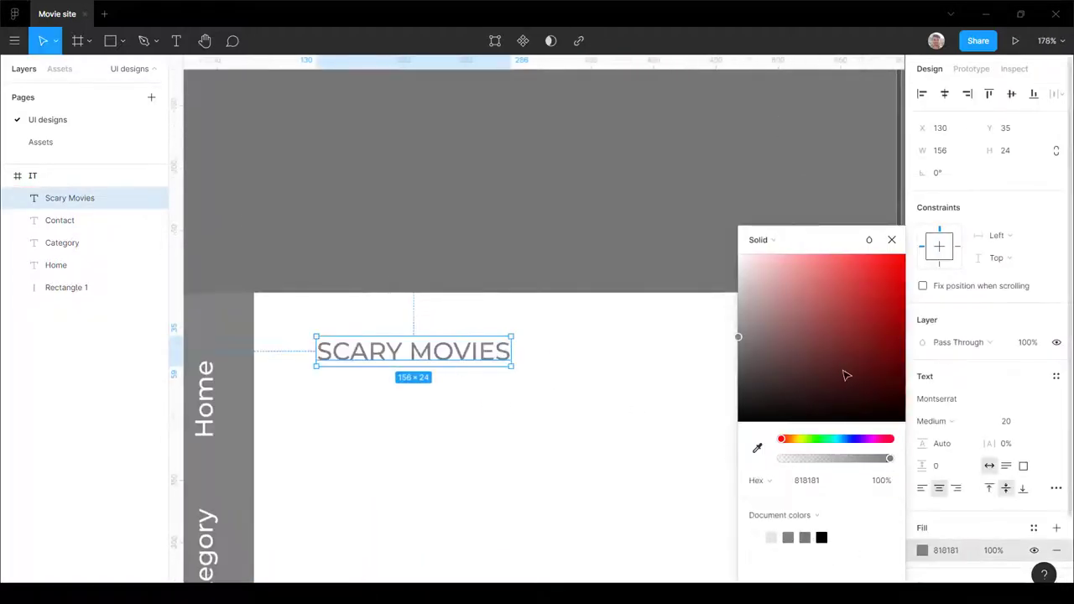
left_click_drag(991, 444, 1053, 447)
scroll(543, 453, "down", 4)
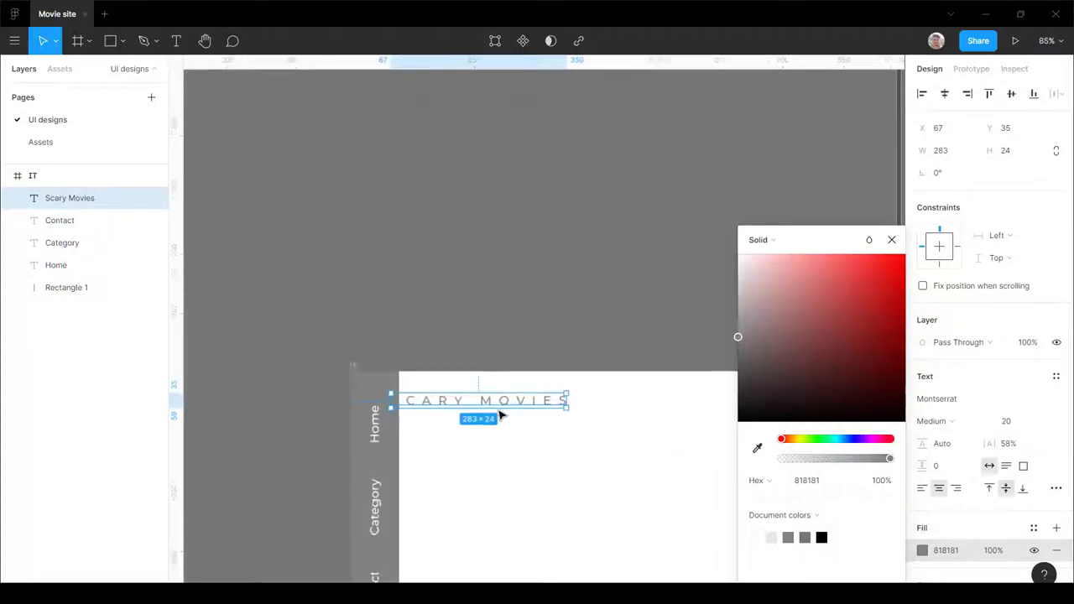
Step: Move the Scary Movies title to X 132, clear of the sidebar, keeping it at Y 35
scroll(498, 410, "up", 1)
left_click_drag(541, 409, 557, 405)
scroll(556, 371, "down", 3)
left_click(592, 286)
scroll(424, 352, "down", 3)
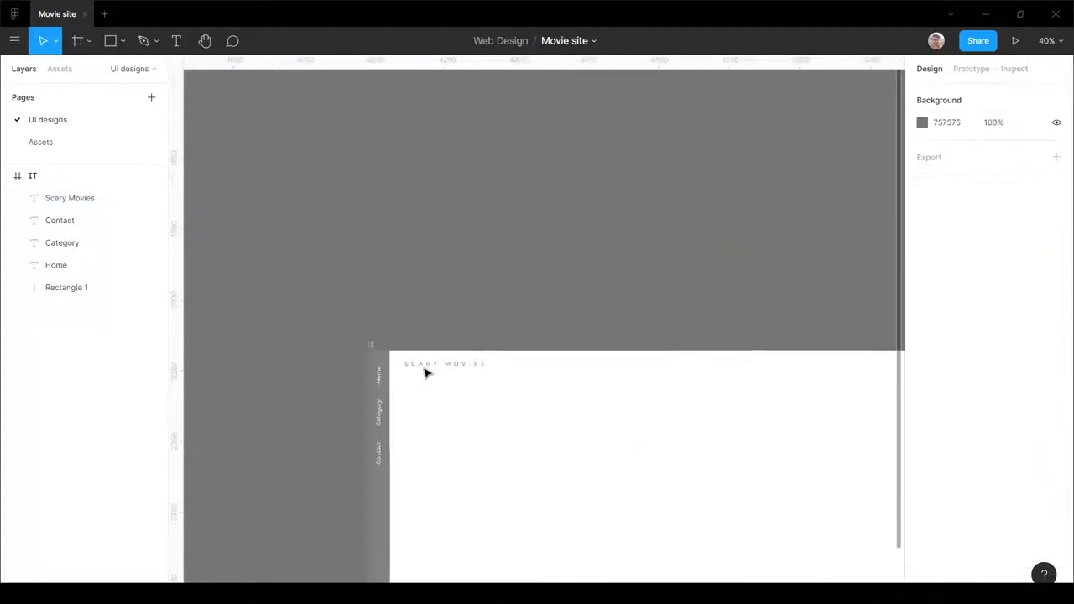
scroll(414, 286, "down", 4)
scroll(418, 323, "up", 5)
left_click(445, 310)
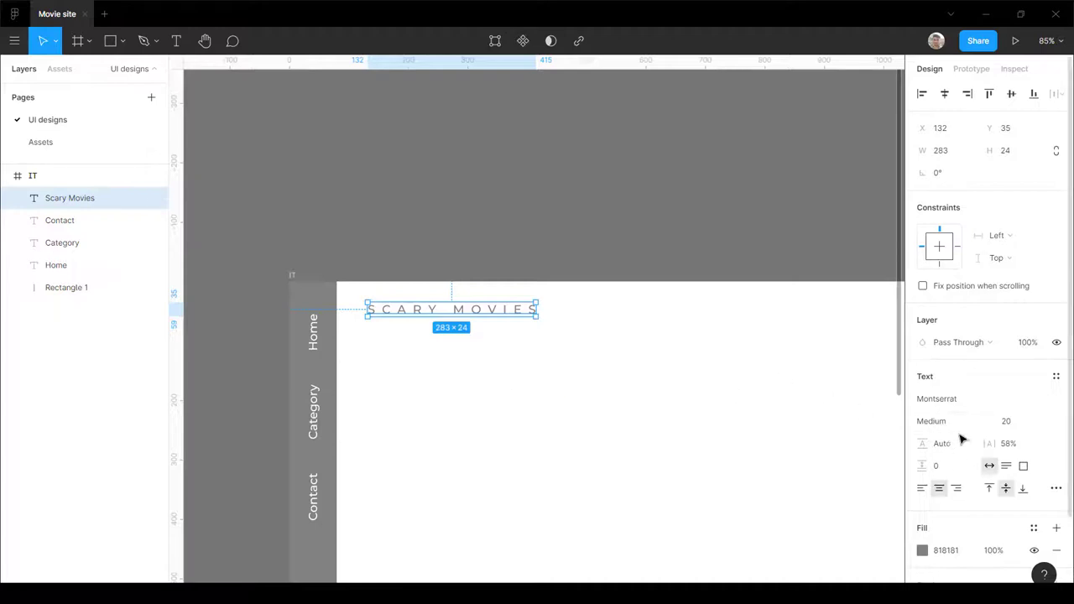
double_click(401, 311)
scroll(402, 311, "up", 4)
scroll(404, 313, "down", 5)
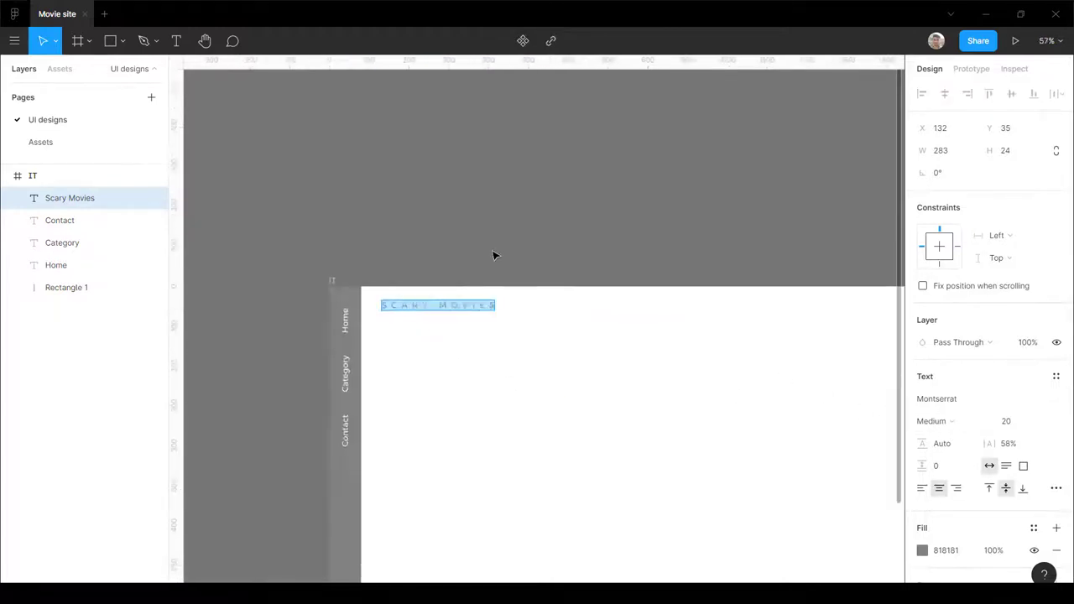
left_click(499, 250)
scroll(462, 321, "up", 3)
left_click(462, 300)
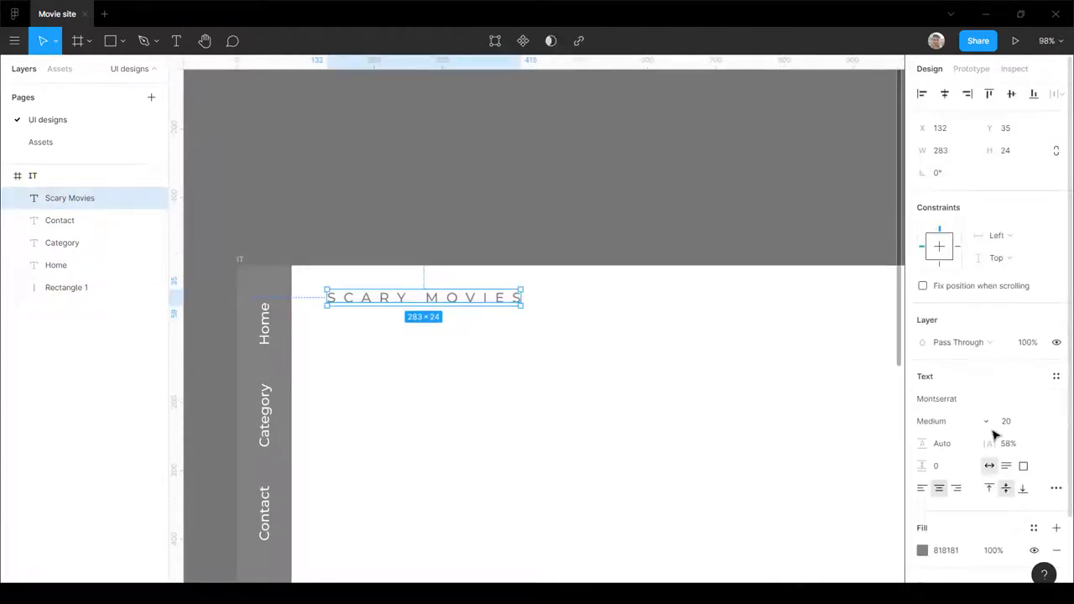
scroll(372, 386, "down", 5)
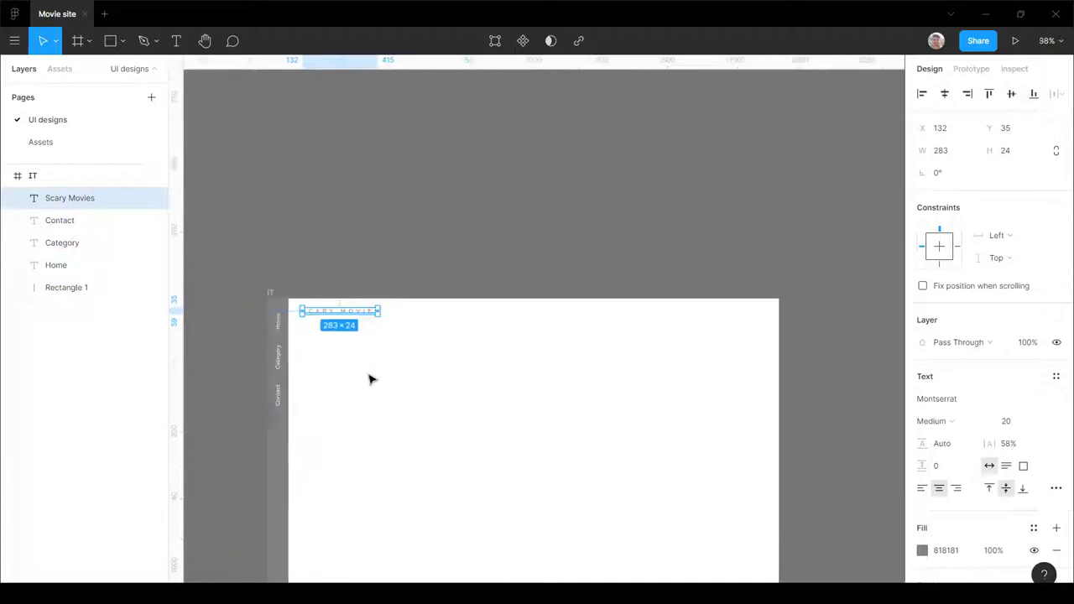
Step: Move the Scary Movies title farther from the sidebar, to X 163
left_click(422, 401)
scroll(283, 360, "up", 3)
left_click(349, 312)
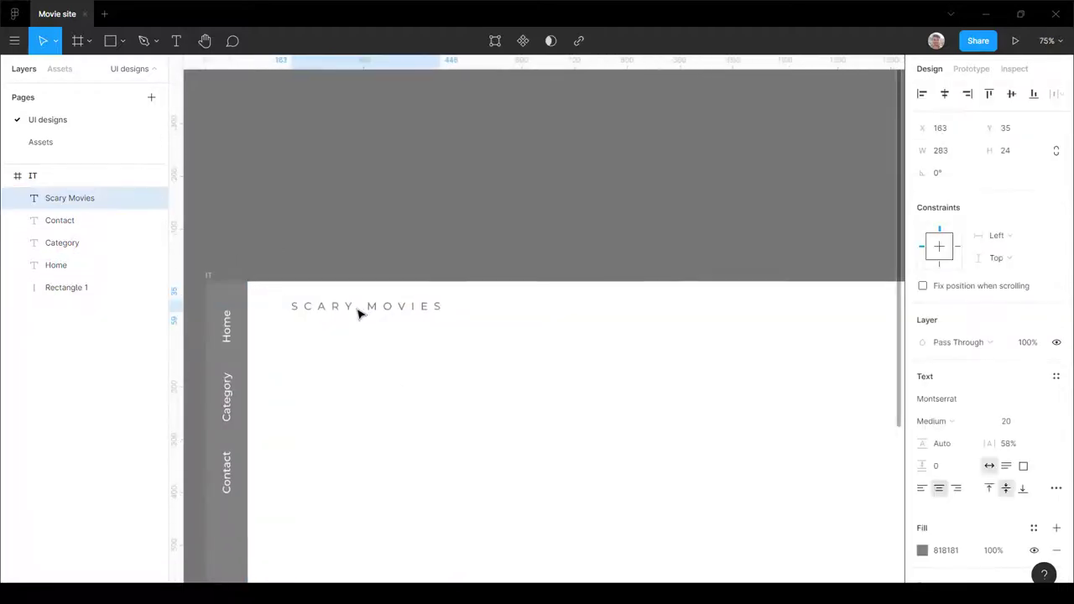
left_click(470, 211)
Step: Draw a full-height 690 × 1080 rectangle along the frame's right edge, starting at X 1230, Y 0
scroll(412, 304, "down", 5)
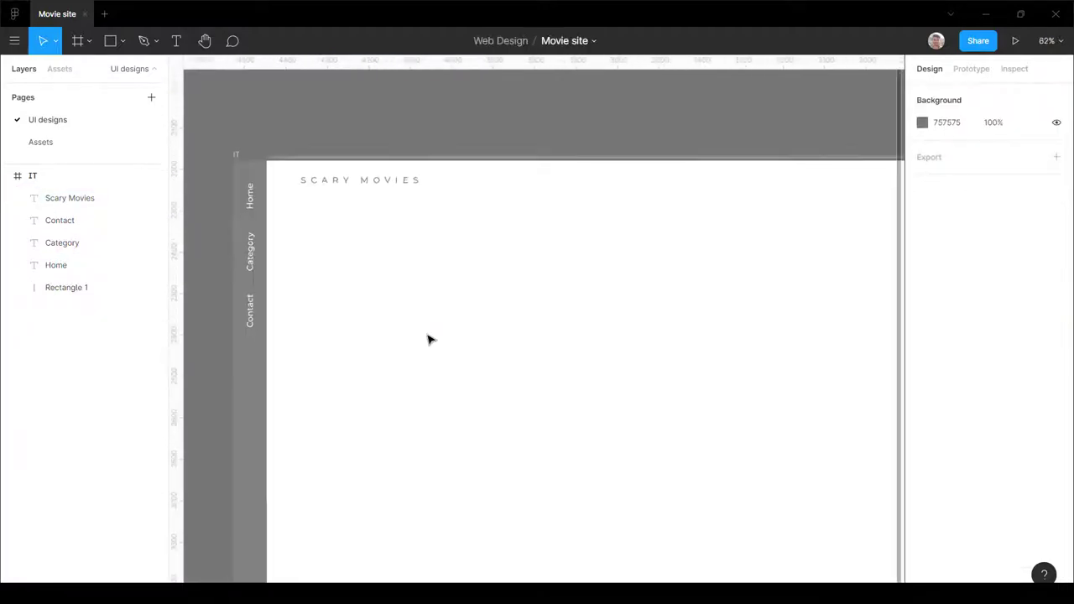
scroll(429, 338, "up", 3)
scroll(424, 327, "down", 4)
scroll(483, 306, "up", 1)
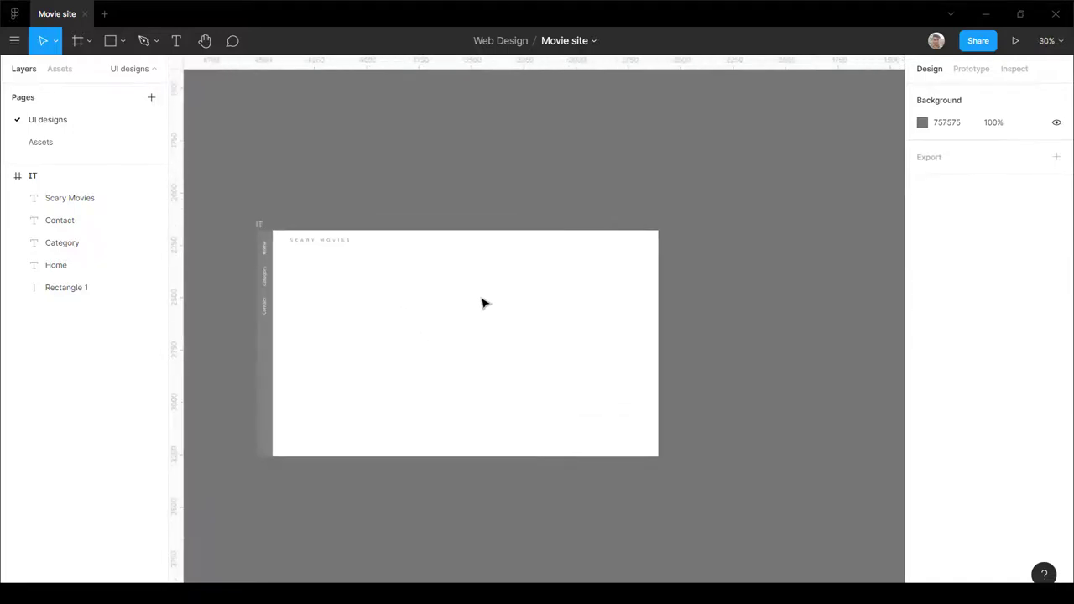
key("r")
mouse_move(536, 238)
left_mouse_down()
mouse_move(638, 441)
mouse_move(659, 459)
left_mouse_up()
left_click_drag(531, 308, 514, 305)
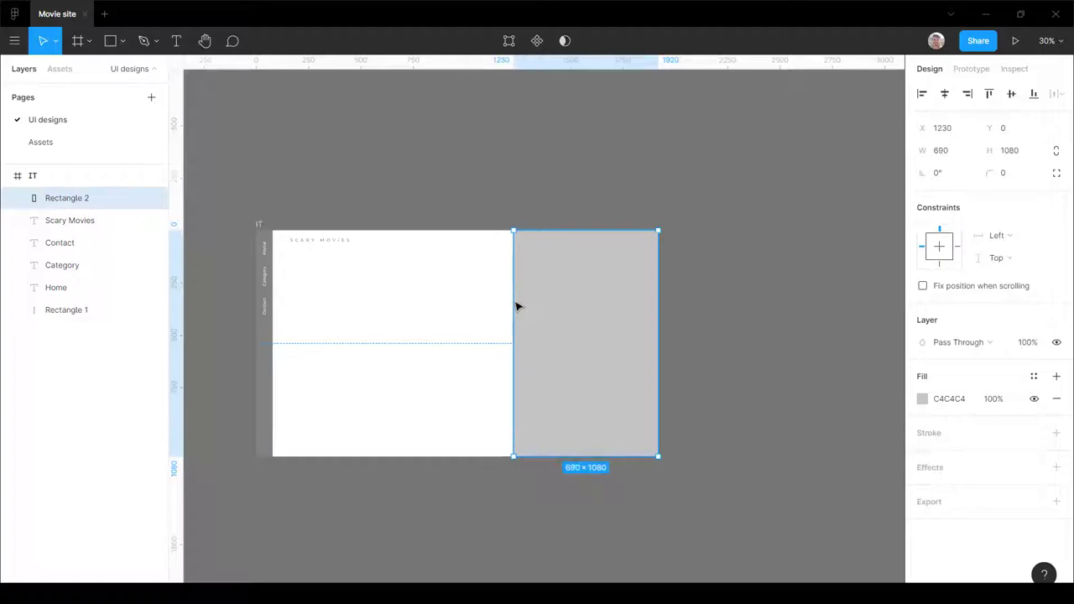
Step: Rename the new rectangle's layer as mask
left_click(734, 289)
left_click(588, 308)
double_click(67, 198)
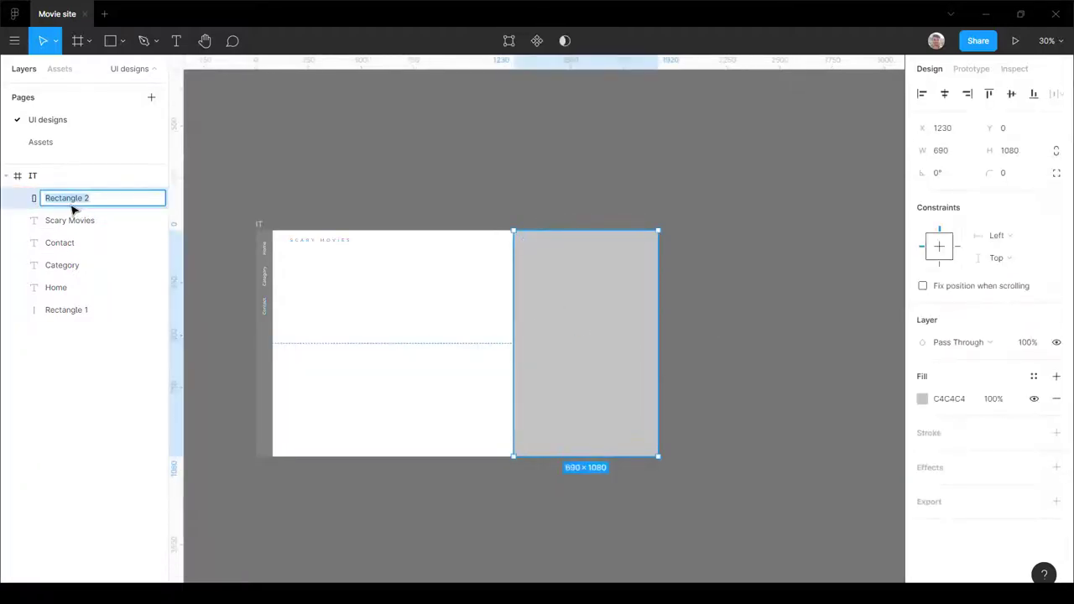
type("mask")
key("Return")
Step: Copy the dark clown face image from the Assets page and paste it into the IT frame on the UI designs page
left_click(37, 143)
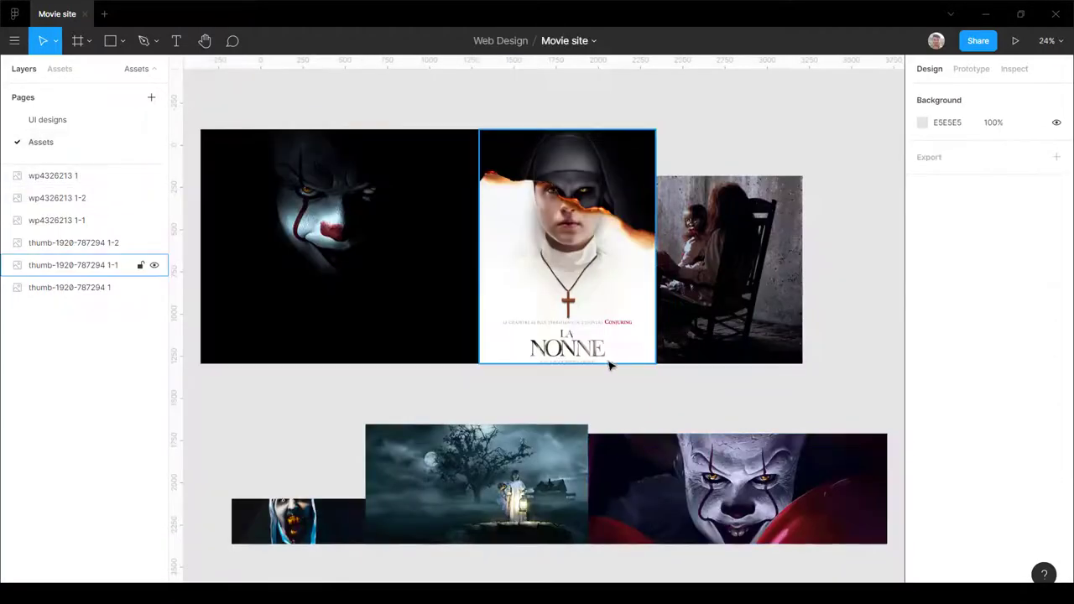
left_click(326, 270)
key("minus")
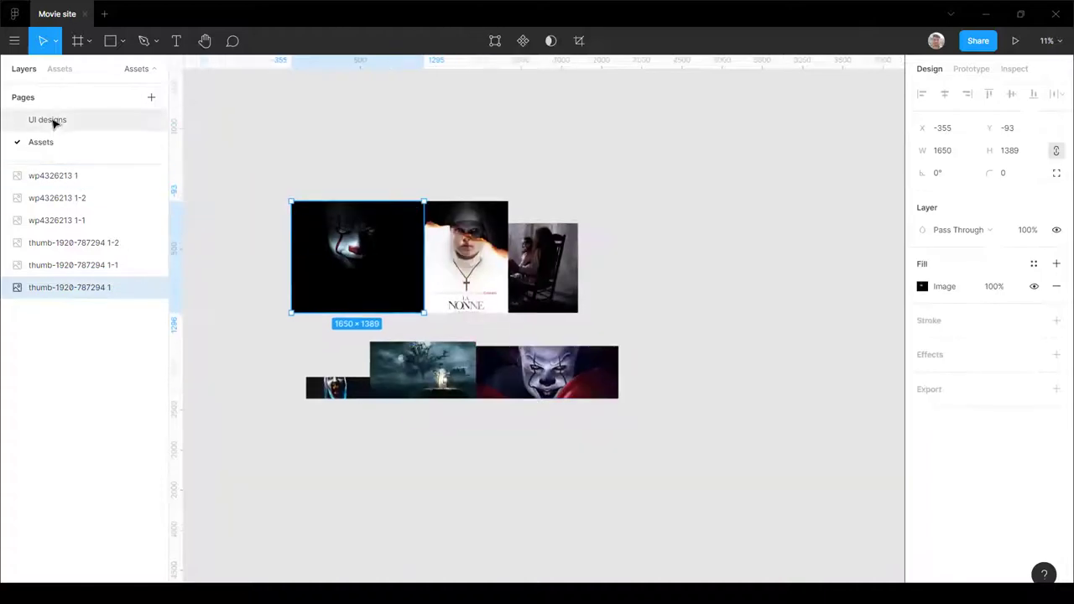
left_click(47, 119)
key("ctrl+v")
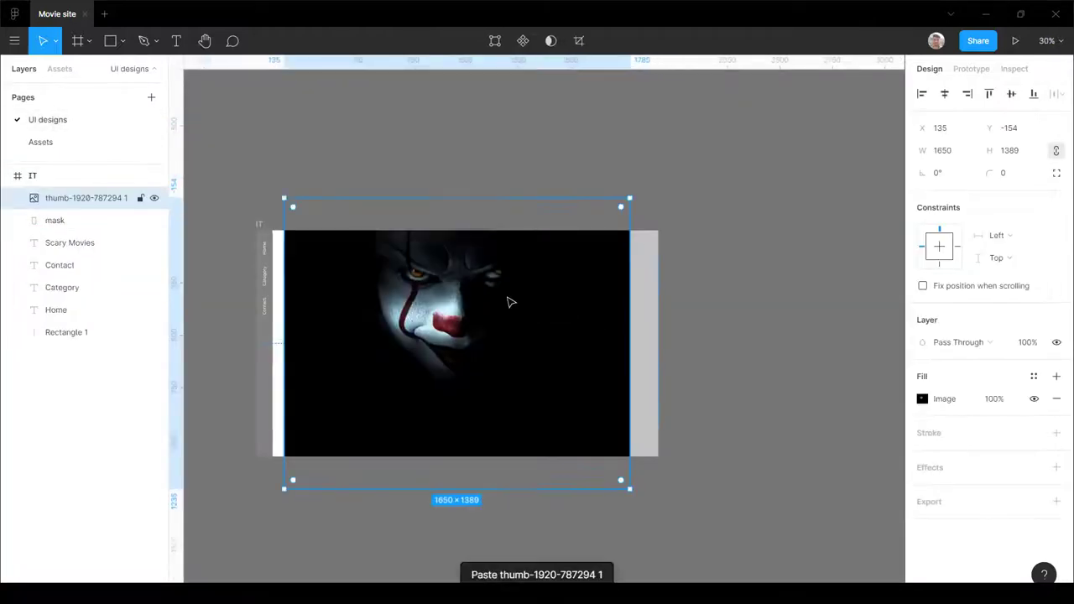
Step: Use the mask rectangle as a mask for the pasted clown image and group the two layers
scroll(509, 300, "up", 3)
left_click(81, 219)
left_click(564, 41)
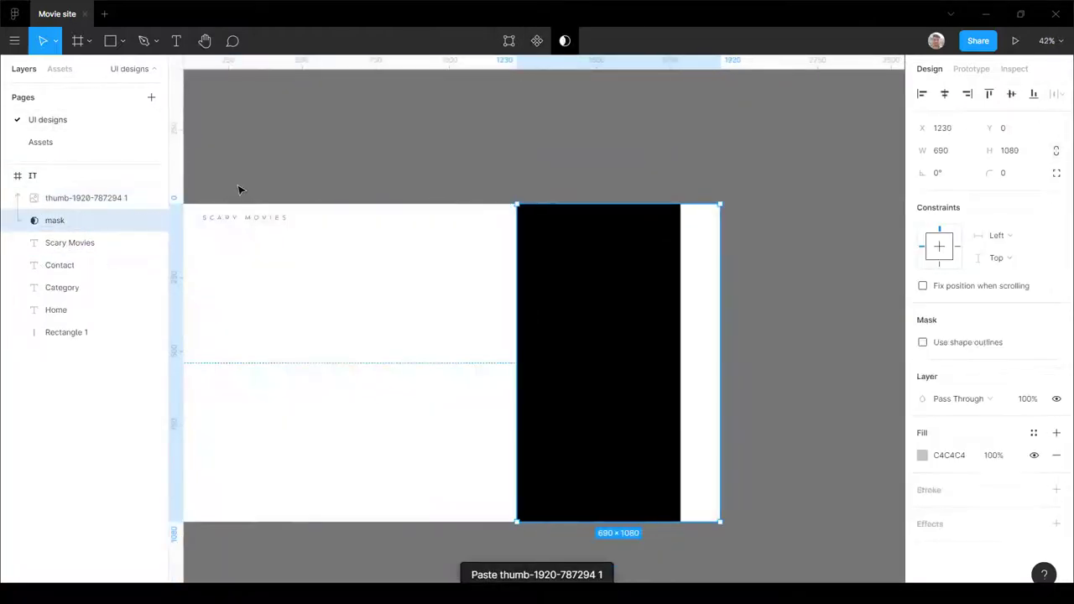
left_click(67, 202, "shift")
key("ctrl+g")
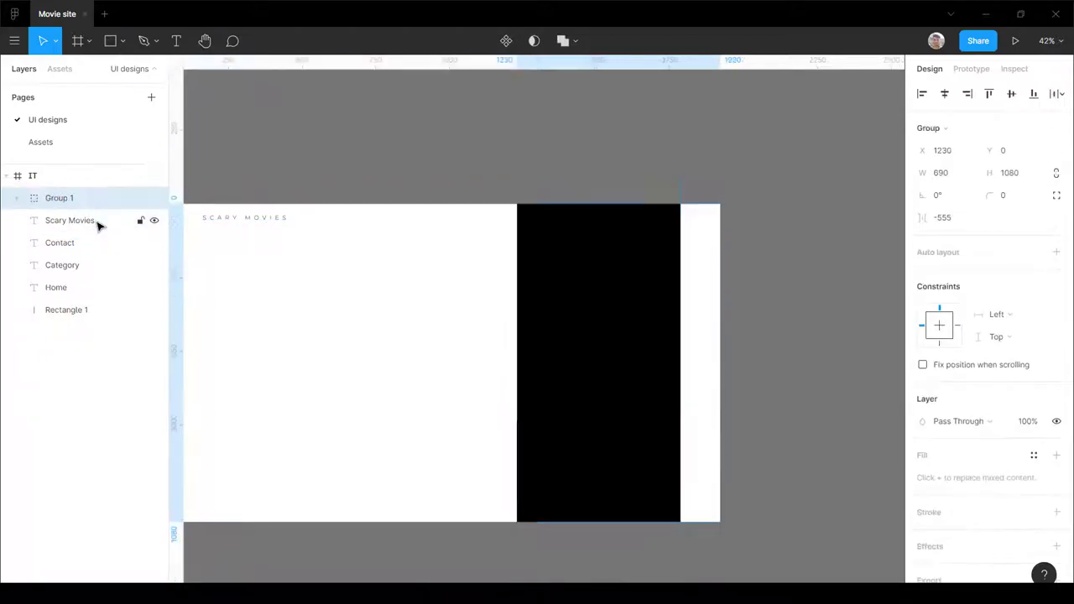
Step: Rename the group containing the mask and the clown image as Movie pic
double_click(59, 199)
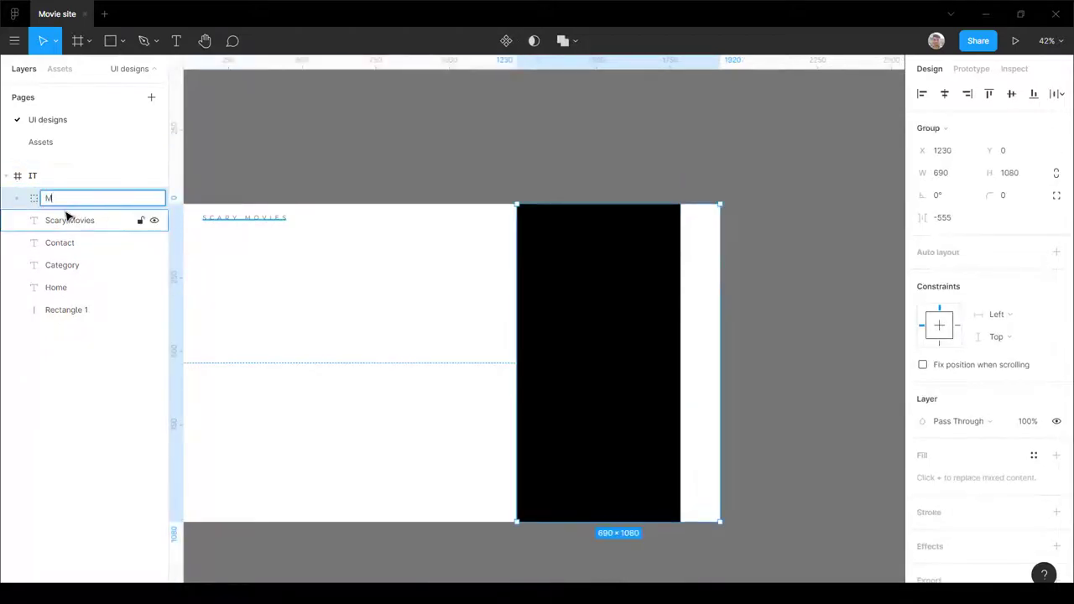
key("Return")
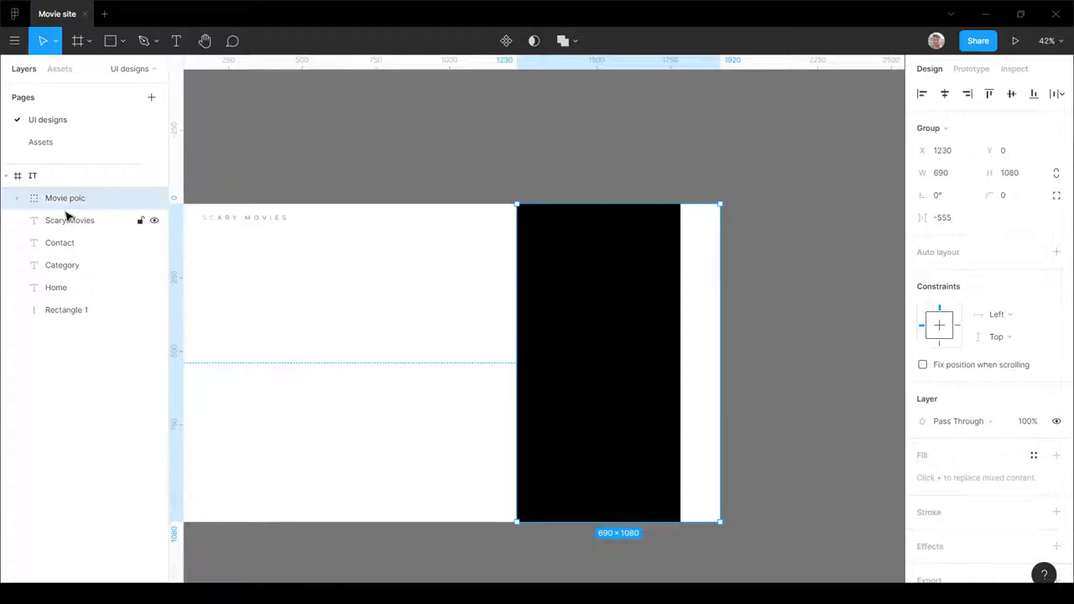
double_click(84, 205)
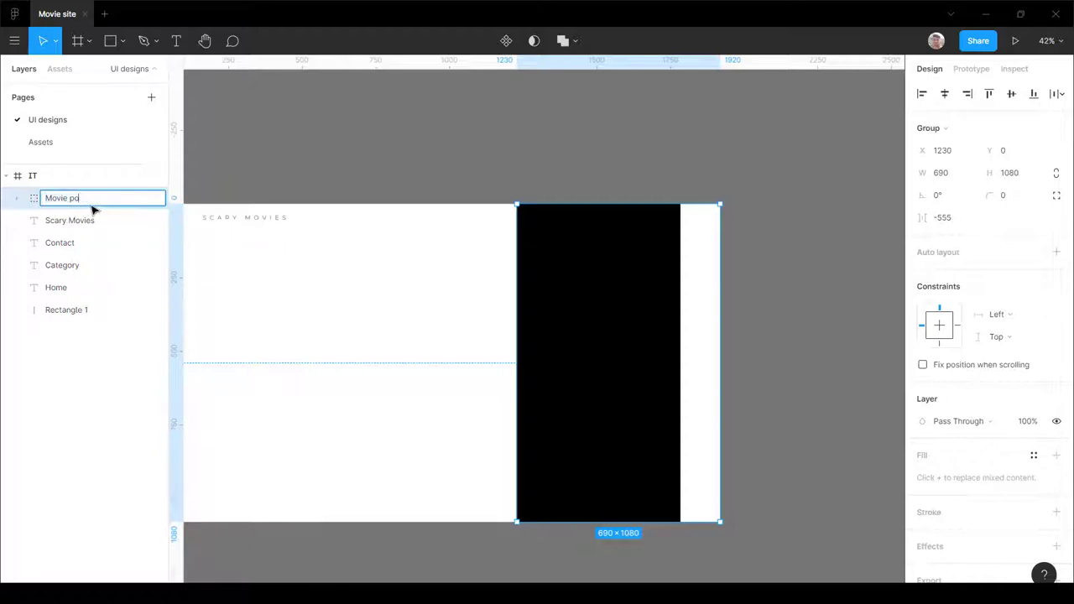
type("ic")
key("Return")
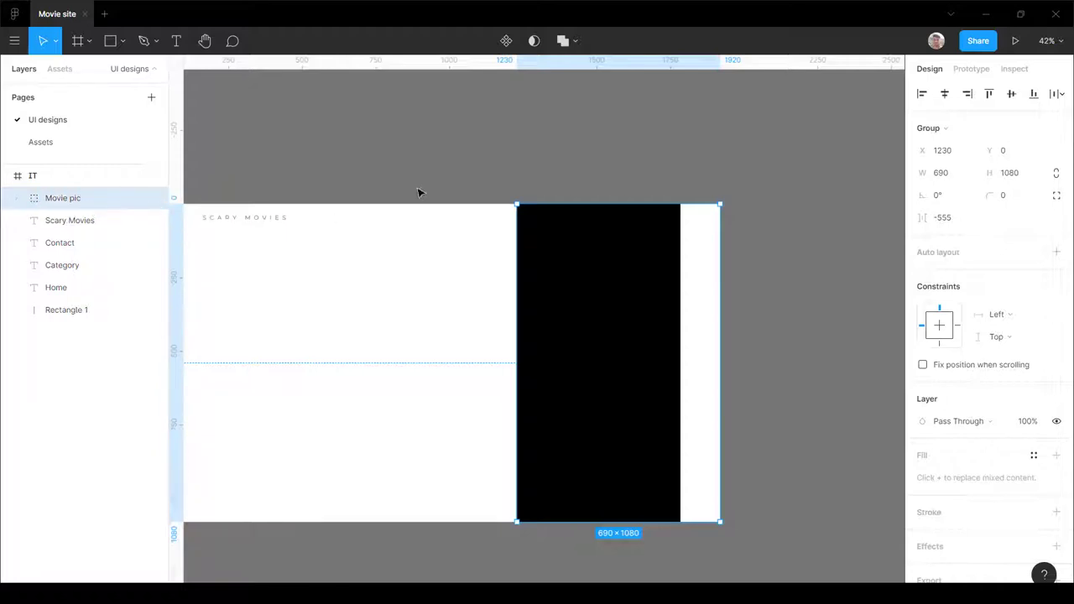
Step: Move the clown image inside the Movie pic group to X 807 so the face shows within the mask
left_click(419, 177)
left_click(659, 253, "ctrl")
left_click_drag(596, 300, 754, 316)
key("ctrl+z")
key("shift+Right")
key("shift+Right")
key("shift+Right")
key("shift+Right")
key("shift+Right")
key("shift+Right")
key("shift+Right")
key("shift+Right")
key("shift+Right")
key("shift+Right")
key("shift+Right")
key("shift+Right")
key("shift+Right")
key("shift+Right")
key("shift+Right")
key("shift+Right")
key("shift+Right")
key("shift+Right")
key("shift+Right")
key("shift+Right")
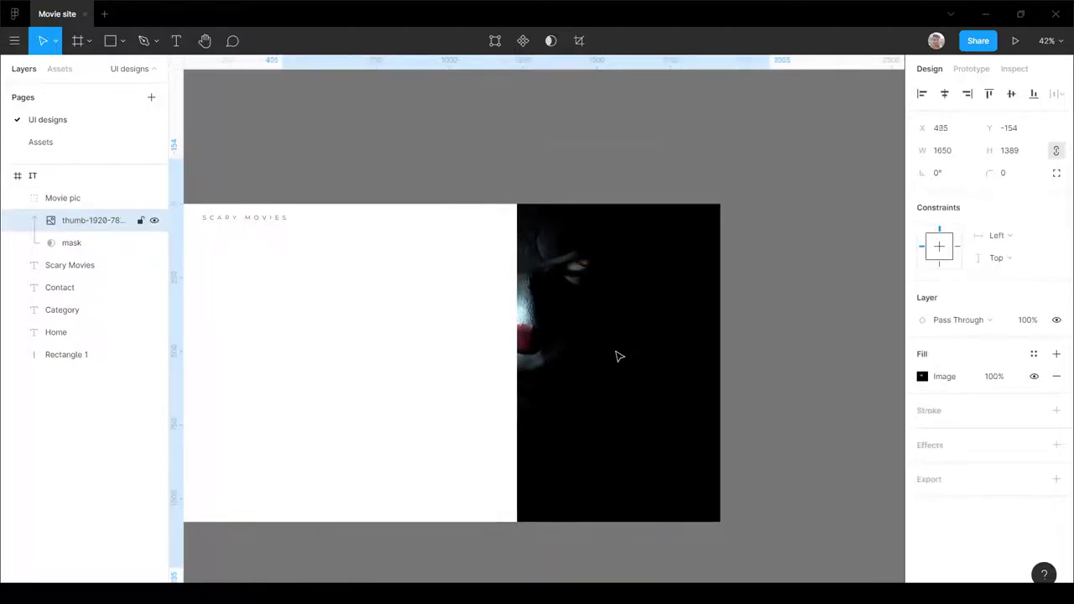
left_click_drag(619, 355, 877, 327)
scroll(512, 366, "down", 3)
scroll(615, 353, "up", 2)
left_click_drag(609, 367, 648, 386)
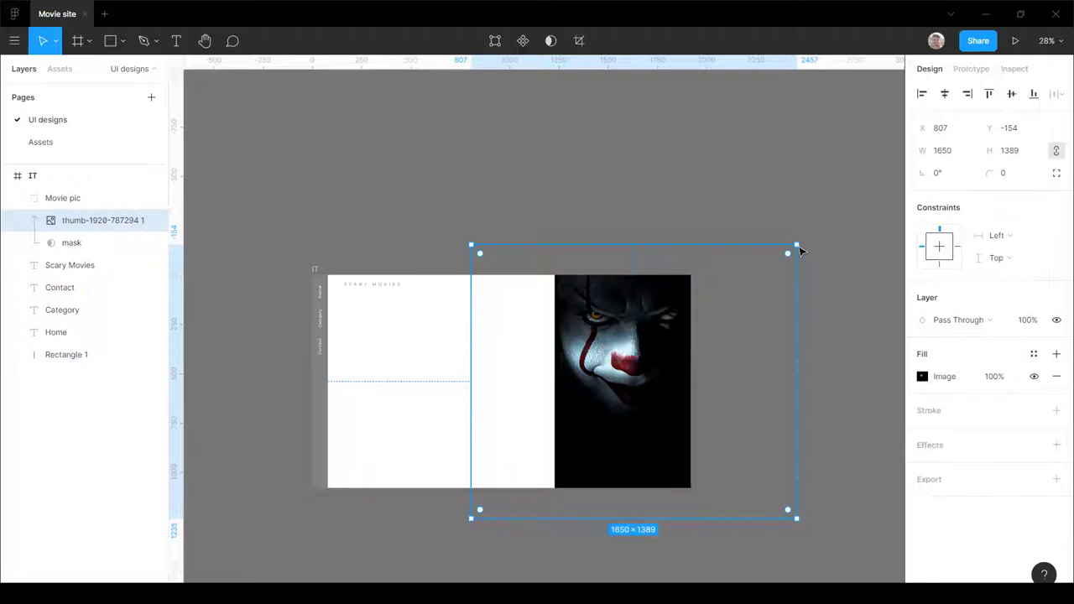
Step: Scale the clown image down slightly and reposition it within the mask
left_click_drag(800, 250, 777, 273)
left_click_drag(633, 365, 631, 356)
left_click(801, 297)
Step: Add the text IT in the white area below the Scary Movies title and make its text box auto width
scroll(745, 241, "down", 4)
scroll(602, 283, "up", 8)
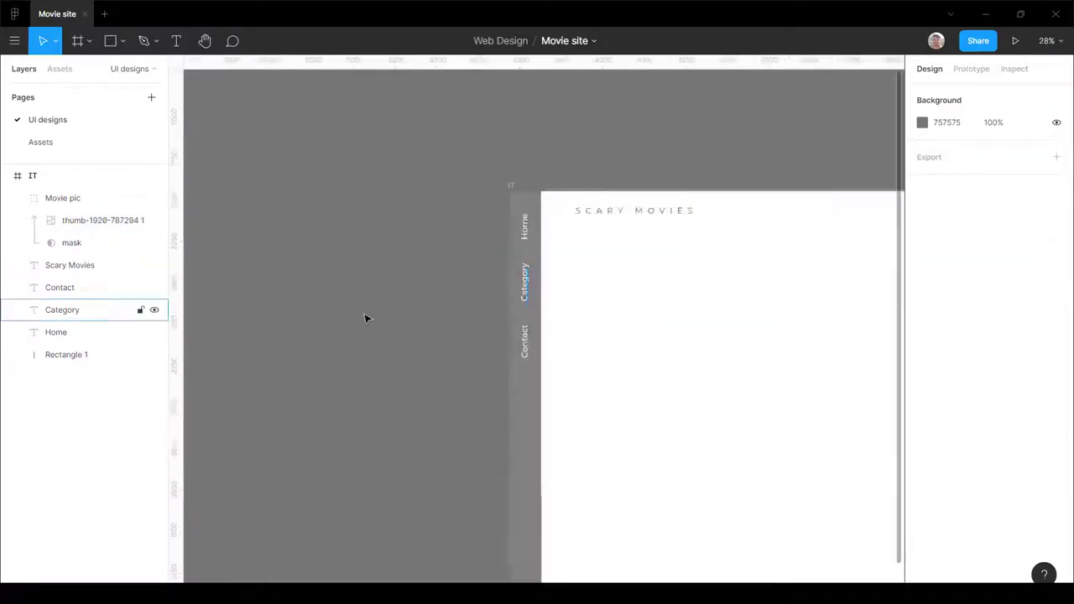
scroll(367, 316, "right", 3)
key("t")
left_click(436, 337)
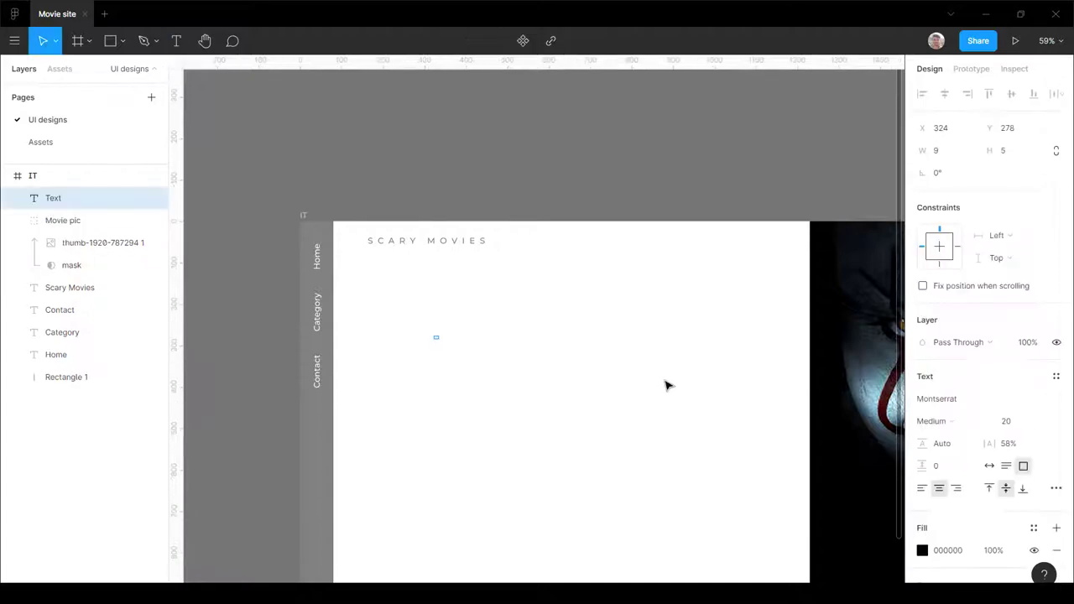
key("Escape")
scroll(427, 328, "up", 15)
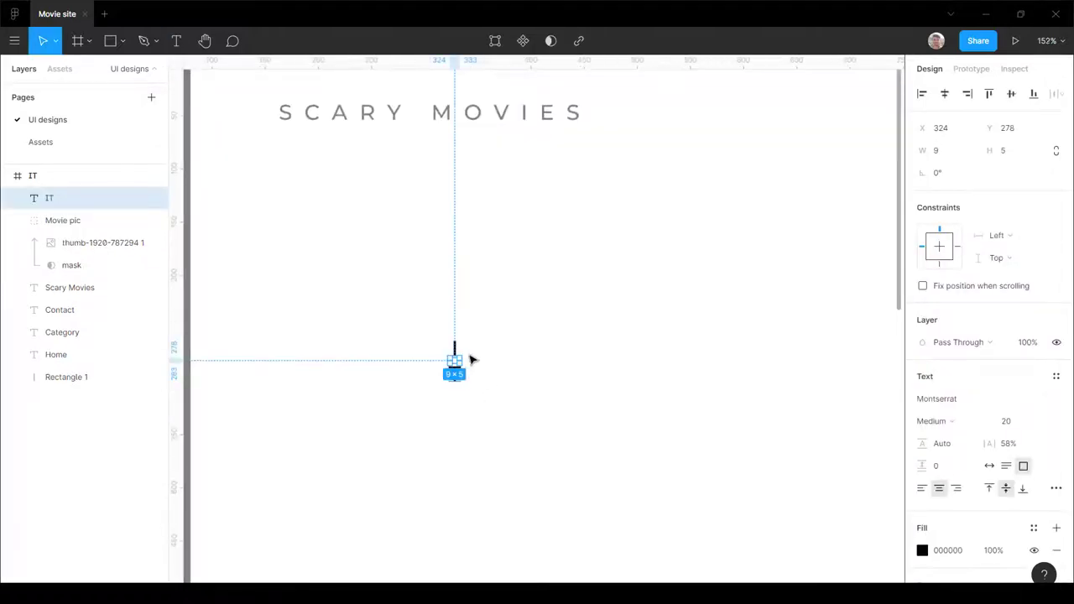
left_click(989, 466)
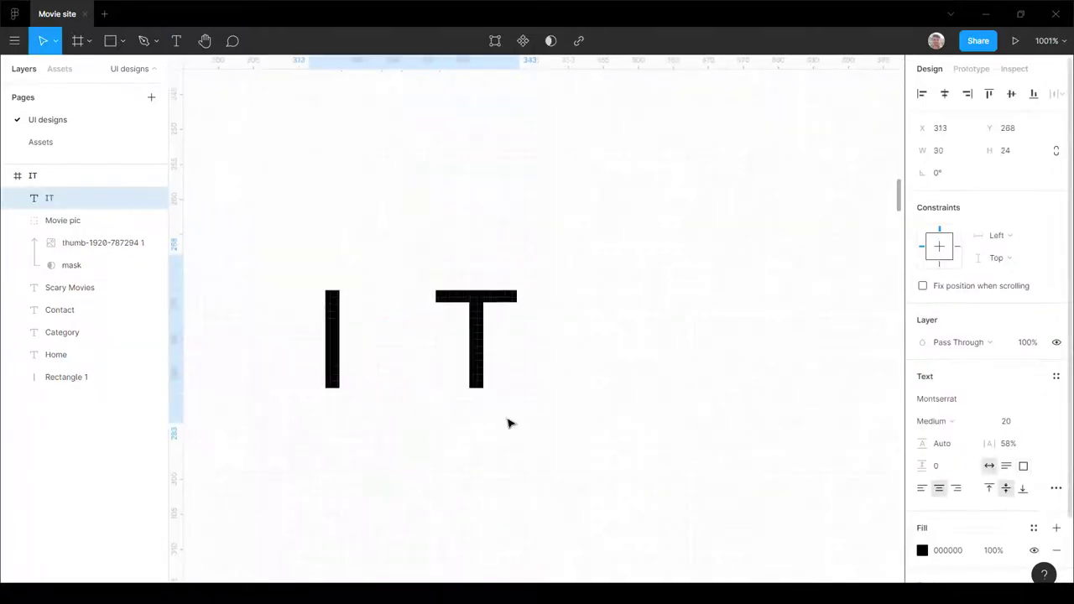
Step: Set the IT text's letter spacing to 0% and its font size to 72
scroll(504, 420, "down", 5)
scroll(655, 456, "down", 4)
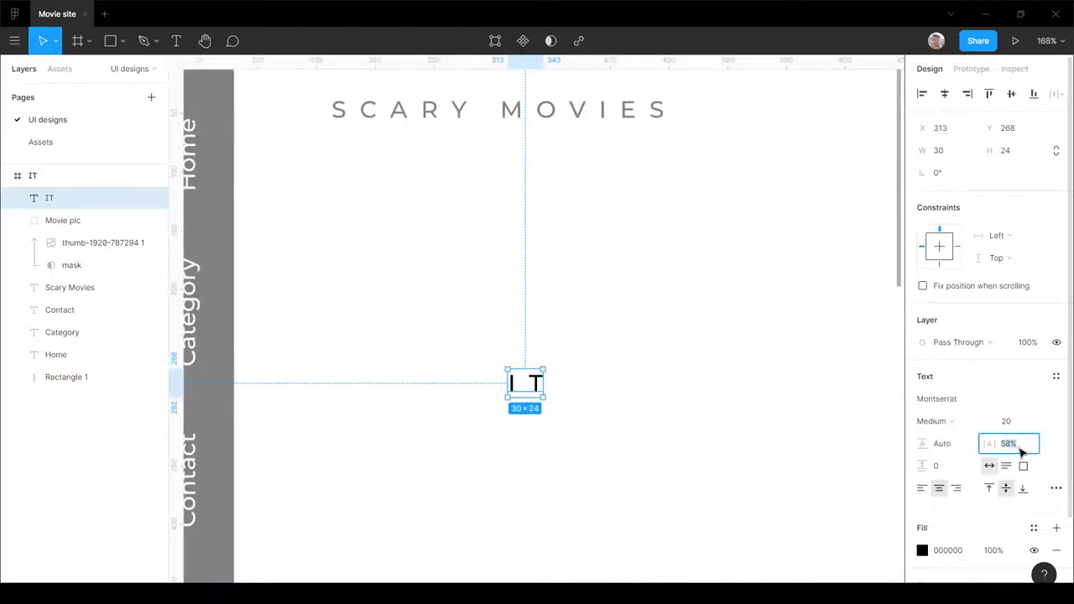
type("0")
key("Return")
left_click(1036, 432)
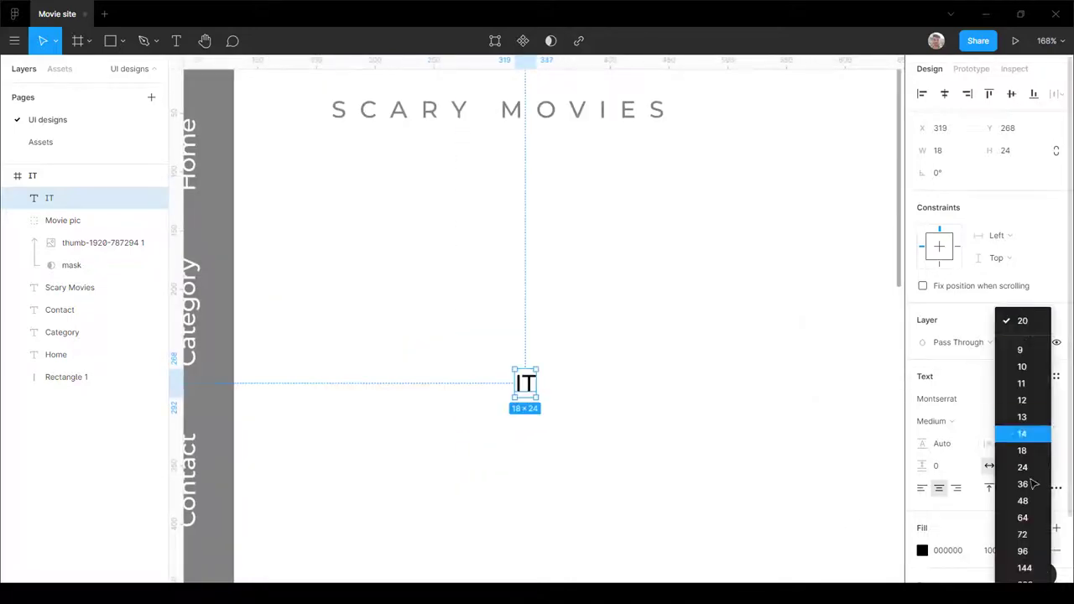
left_click(1027, 532)
Step: Change the IT text's font weight to Black and its size to 200
scroll(426, 328, "down", 5)
left_click(973, 422)
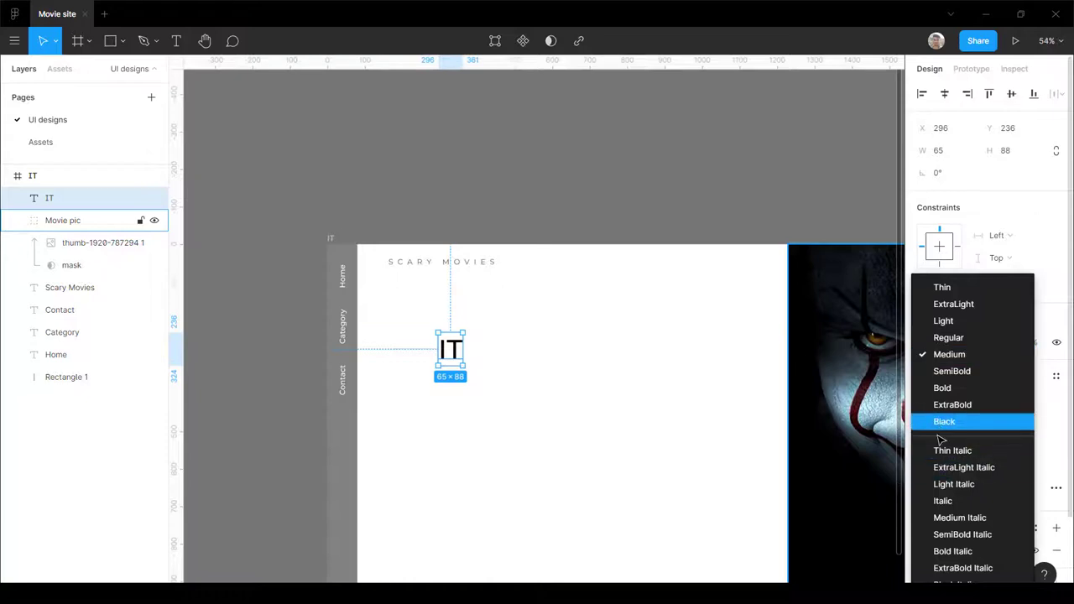
left_click(944, 422)
left_click(1042, 423)
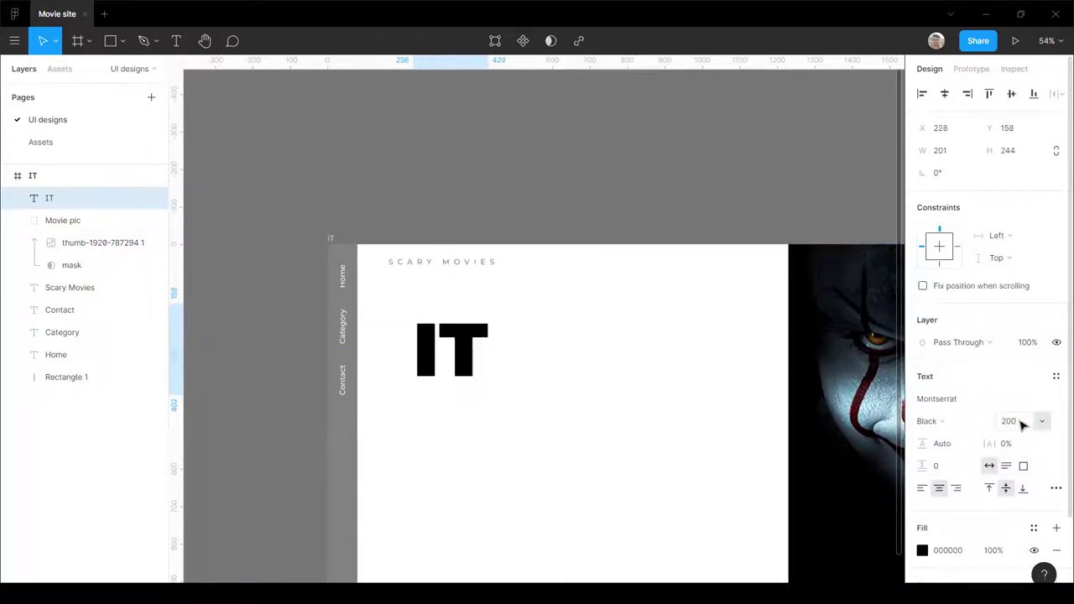
Step: Duplicate the IT text directly below the original and replace the copy's content with "Chapter - i i"
scroll(487, 278, "up", 5)
scroll(500, 279, "down", 2)
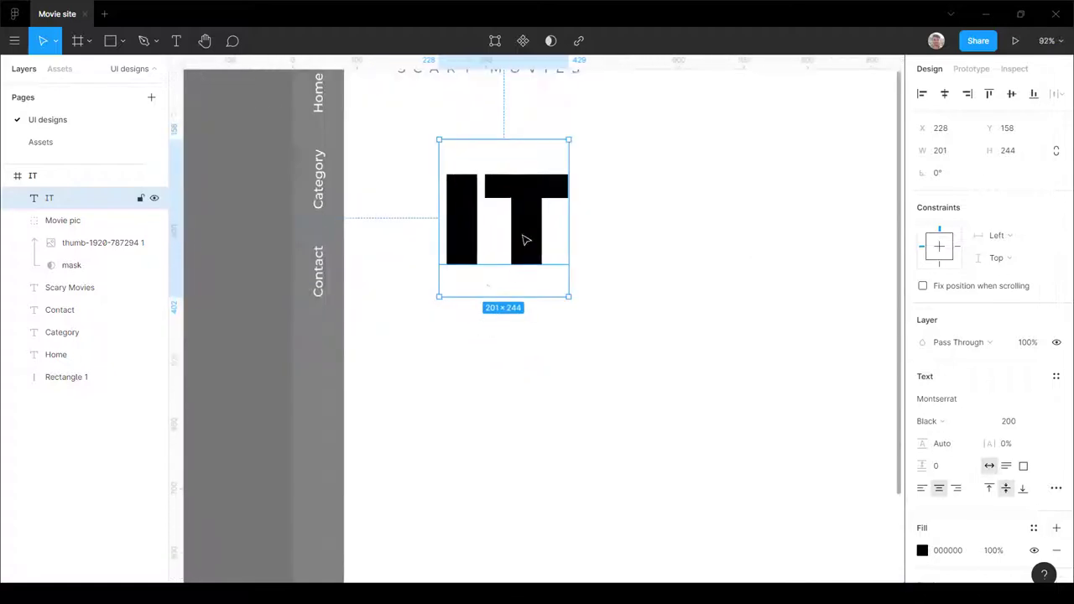
left_click_drag(529, 257, 523, 403)
double_click(530, 403)
type("Chapter -")
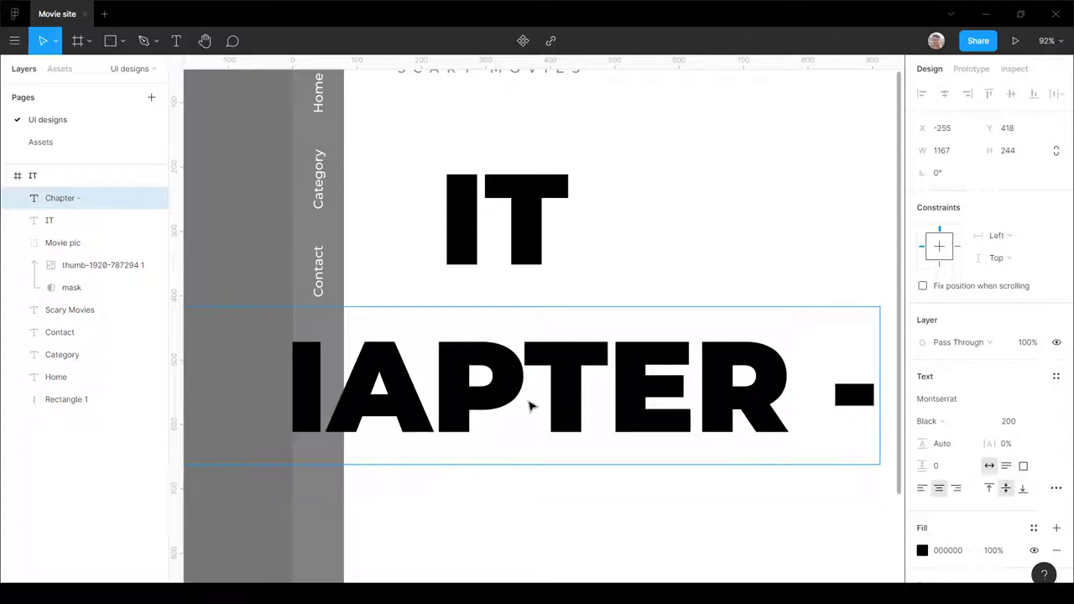
type(" i i")
scroll(488, 398, "down", 5)
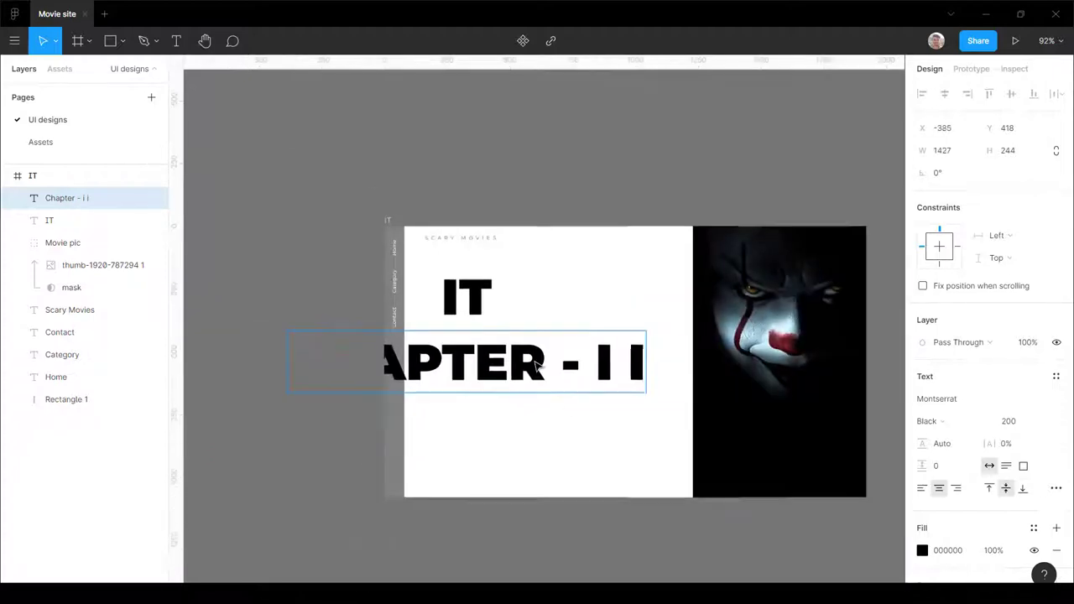
Step: Move the chapter heading clear of the sidebar and below the IT title, at Y 379
left_click(580, 419)
scroll(503, 361, "up", 1)
left_click(464, 375)
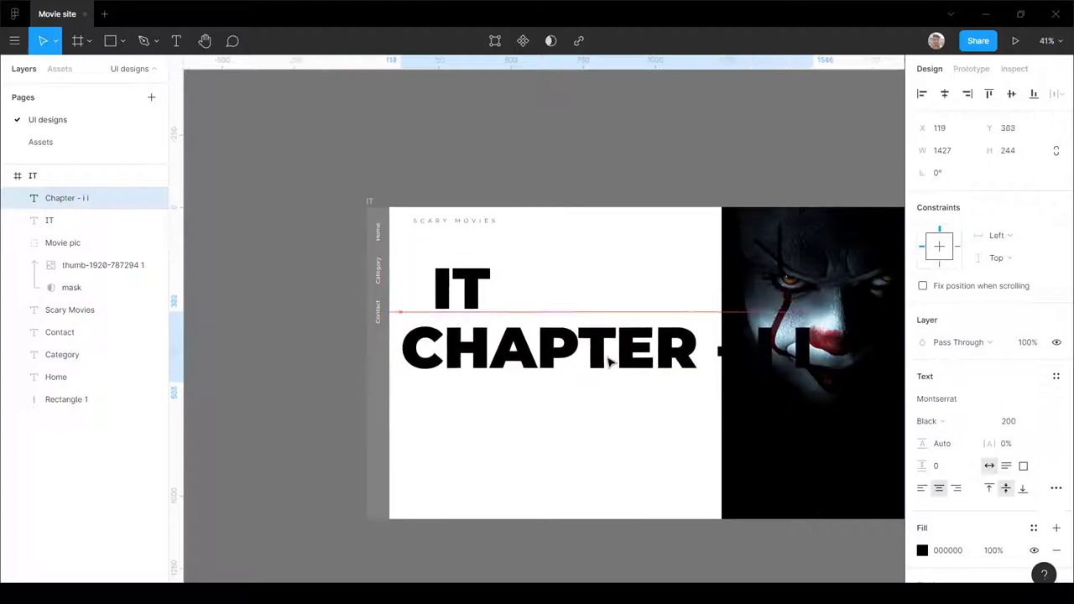
Step: Remove the space between the two i letters so the chapter heading reads "Chapter - ii"
scroll(809, 360, "up", 2)
double_click(808, 361)
key("BackSpace")
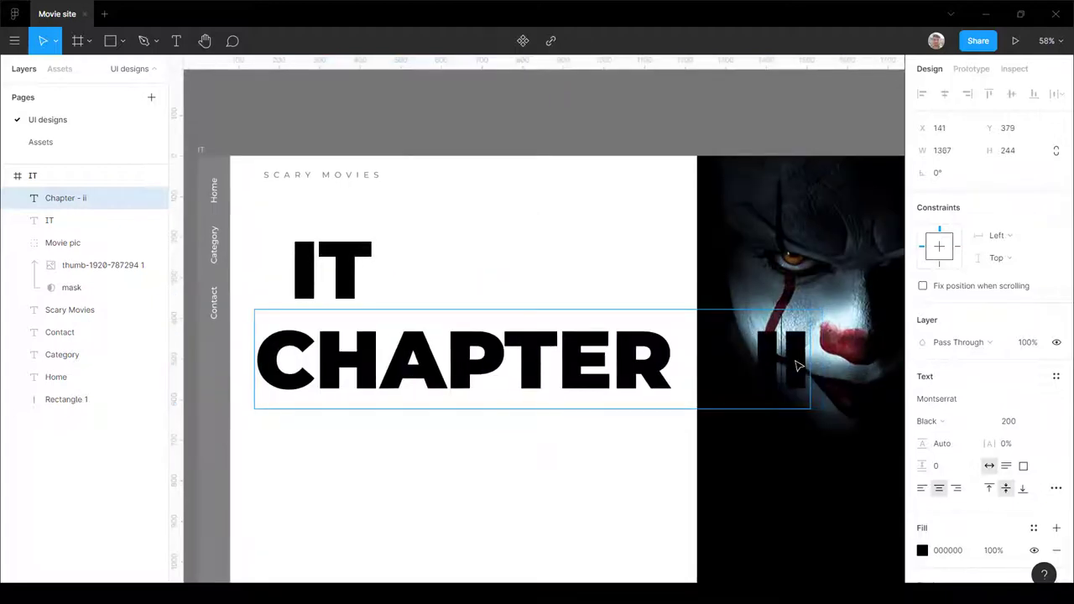
key("Escape")
scroll(615, 402, "down", 3)
scroll(605, 432, "up", 2)
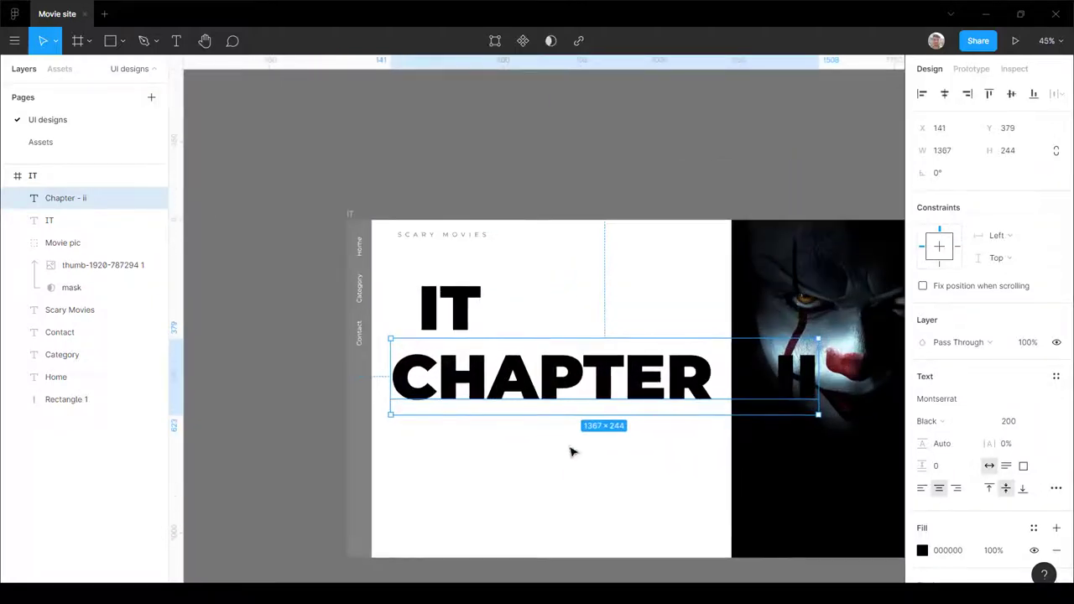
Step: Group the IT title with the chapter heading and name the group "Movie name"
scroll(607, 450, "up", 2)
scroll(520, 411, "down", 3)
scroll(397, 364, "up", 3)
scroll(430, 385, "down", 1)
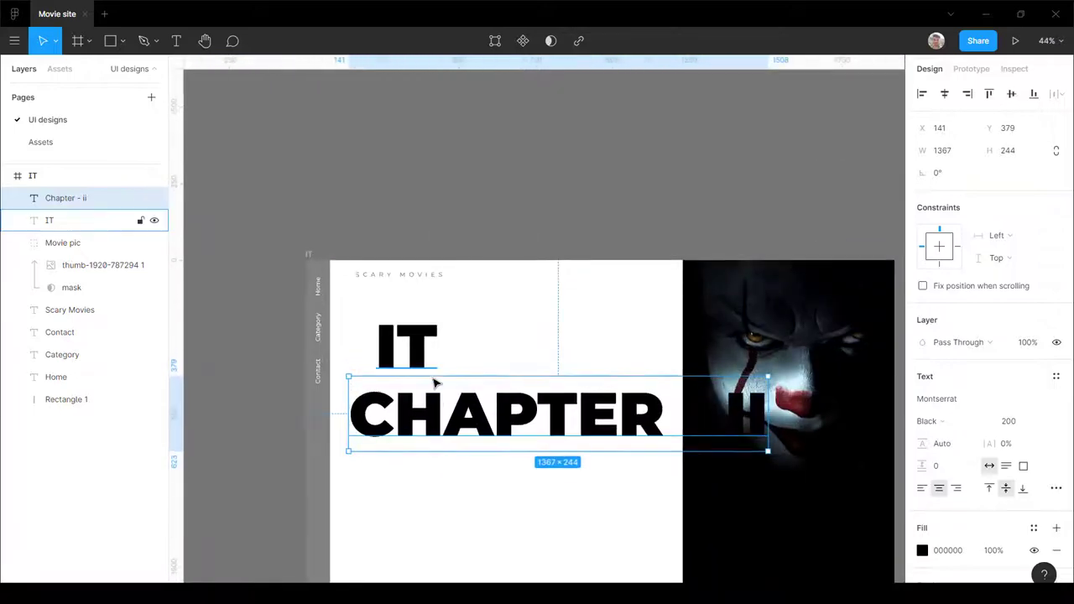
scroll(431, 385, "up", 1)
scroll(432, 294, "down", 3)
scroll(417, 319, "up", 2)
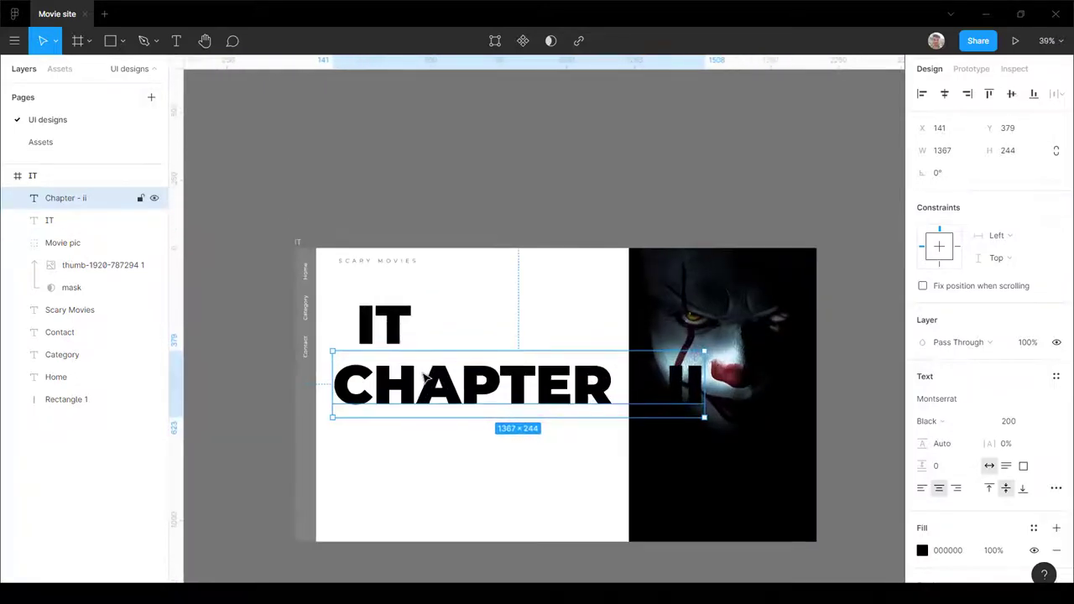
left_click(394, 328, "shift")
key("ctrl+g")
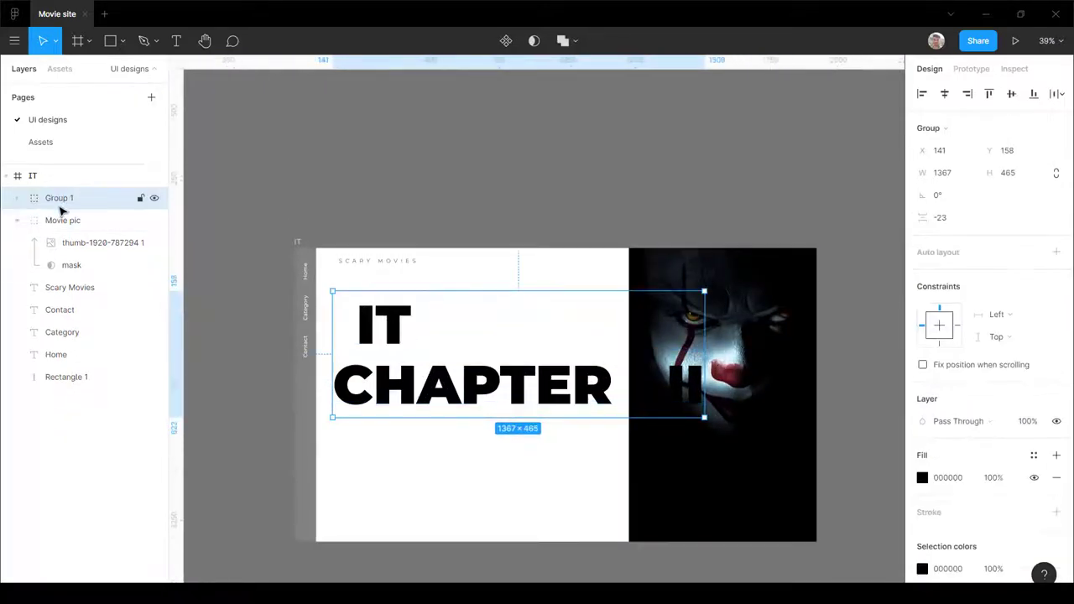
double_click(59, 207)
type("Movie name")
key("Return")
left_click(268, 226)
Step: Copy the wide clown-face image wp4326213 1 from the Assets page and paste it into the UI designs page
scroll(496, 293, "down", 2)
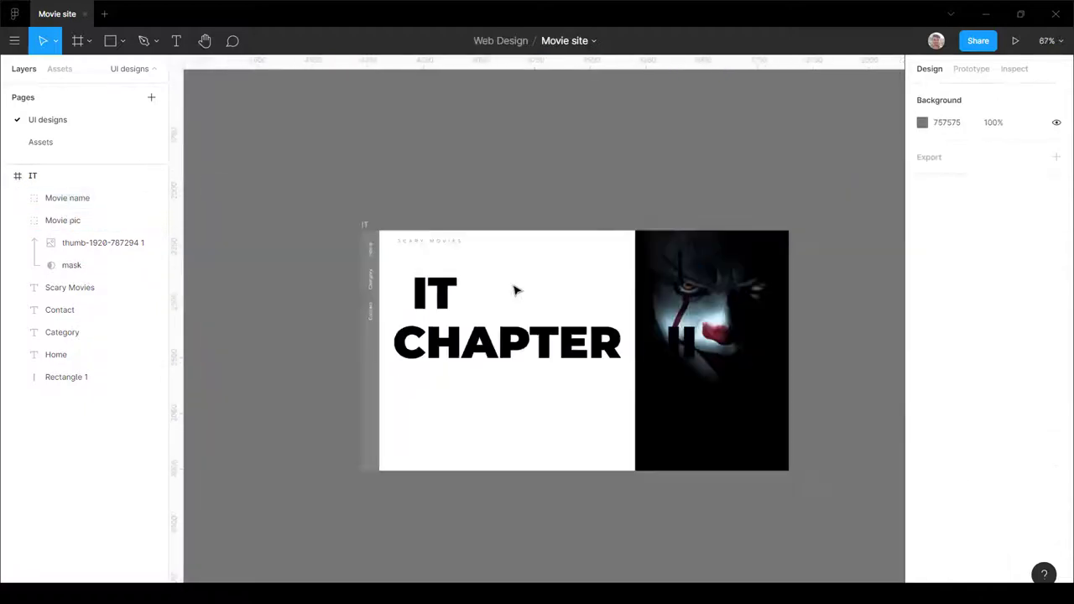
scroll(470, 355, "up", 5)
left_click(40, 142)
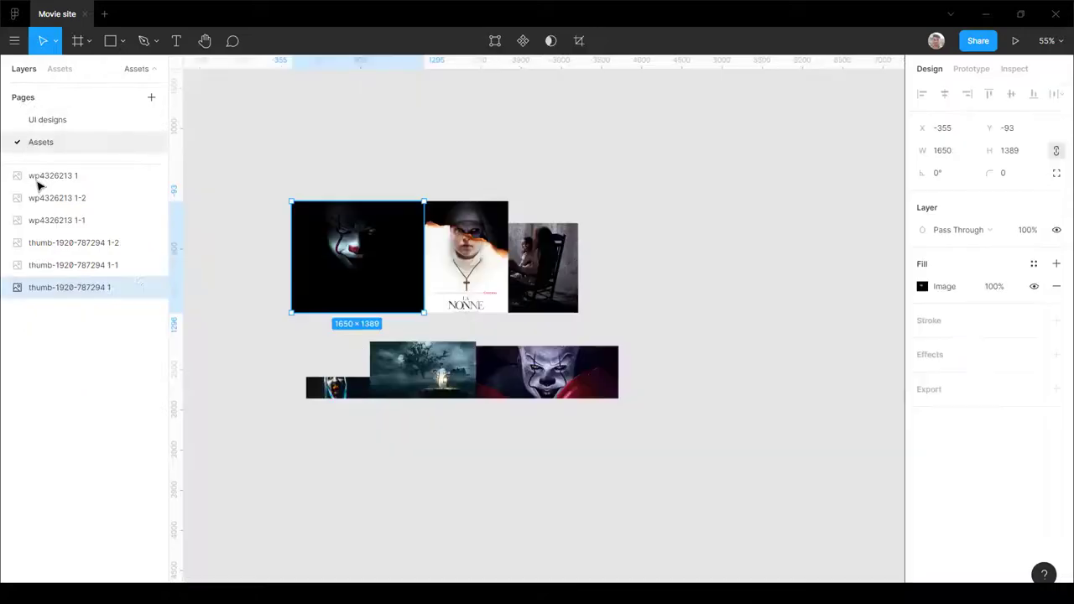
scroll(503, 378, "up", 8)
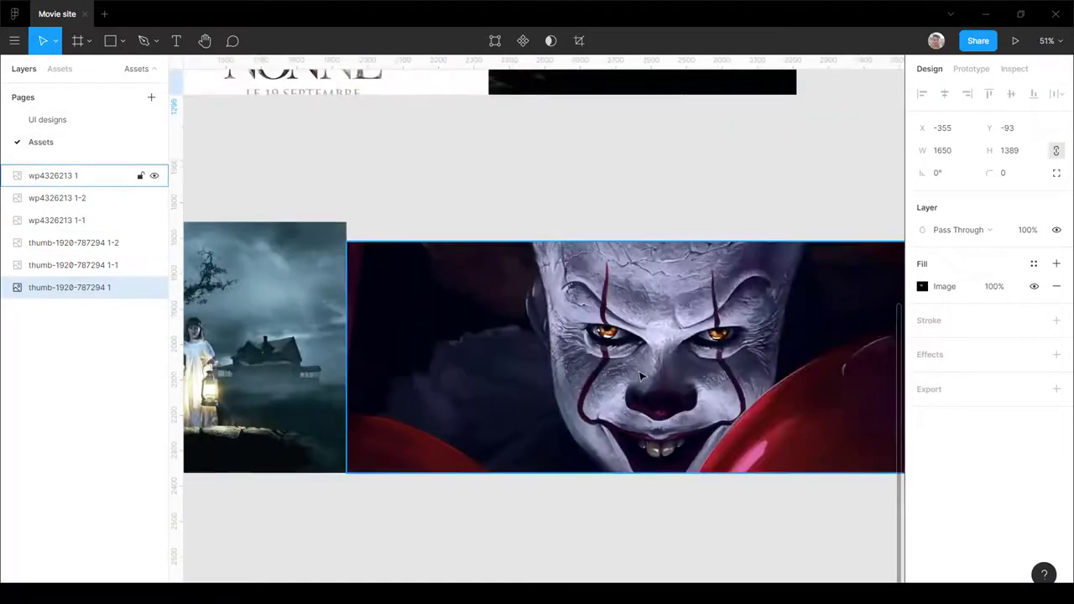
left_click(644, 382)
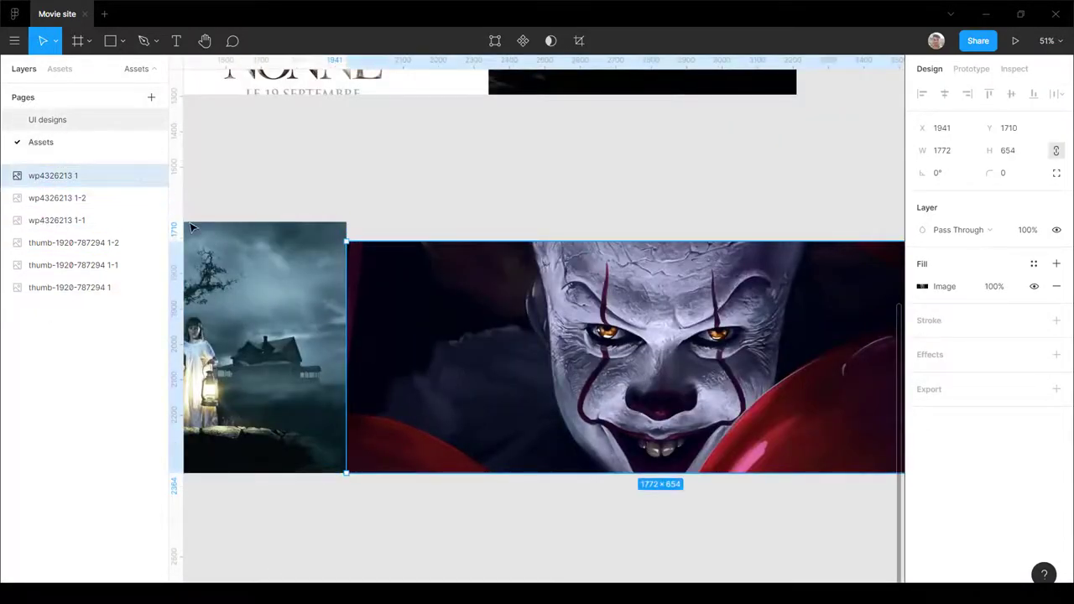
left_click(47, 119)
scroll(396, 252, "down", 4)
scroll(454, 305, "up", 3)
key("ctrl+v")
scroll(537, 411, "up", 2)
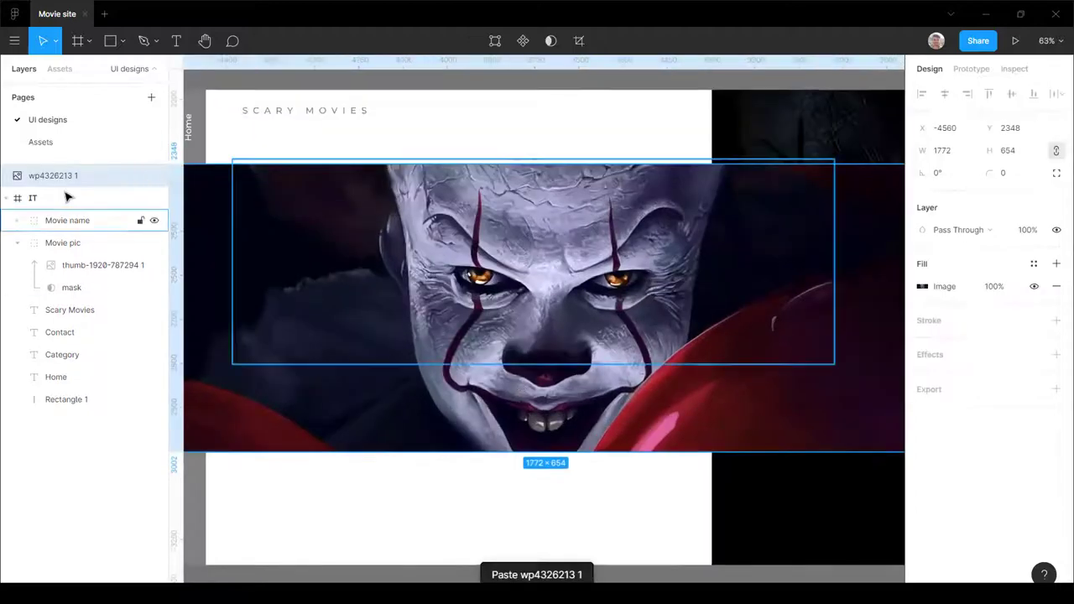
Step: Place the pasted clown image directly above the Movie name group inside the IT frame and use that group as its mask
left_click(80, 221)
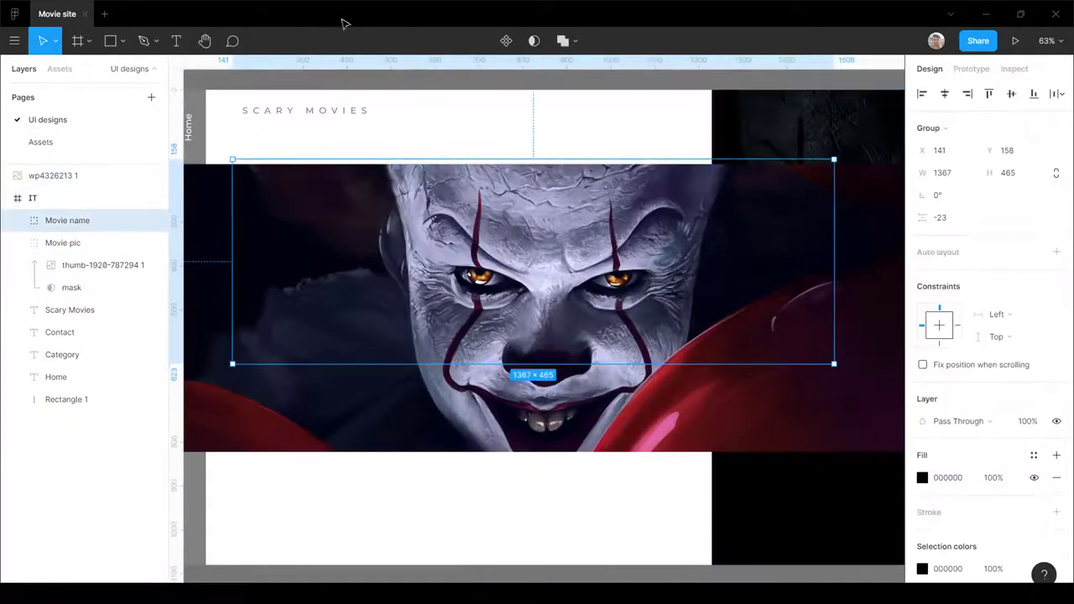
left_click_drag(83, 181, 89, 205)
left_click(550, 40)
scroll(504, 273, "down", 4)
scroll(504, 271, "up", 2)
key("ctrl+z")
left_click(67, 220, "shift")
left_click(533, 40)
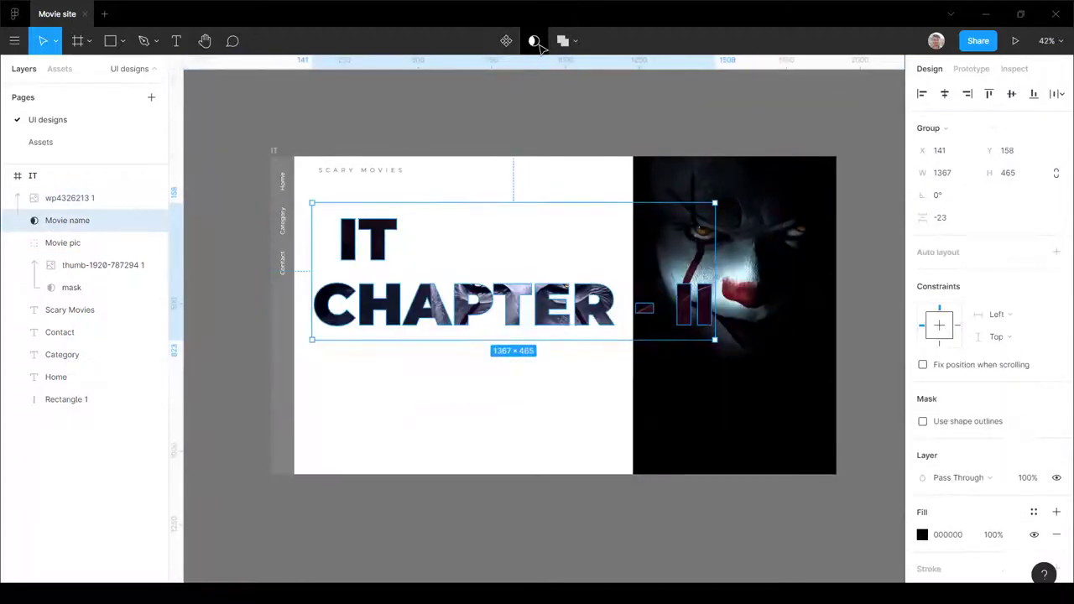
Step: Resize the masked clown image to about 2026 × 673 and reposition it behind the title lettering at about X -68, Y 236
scroll(446, 229, "up", 3)
scroll(427, 295, "down", 2)
scroll(499, 312, "up", 3)
left_click(502, 300)
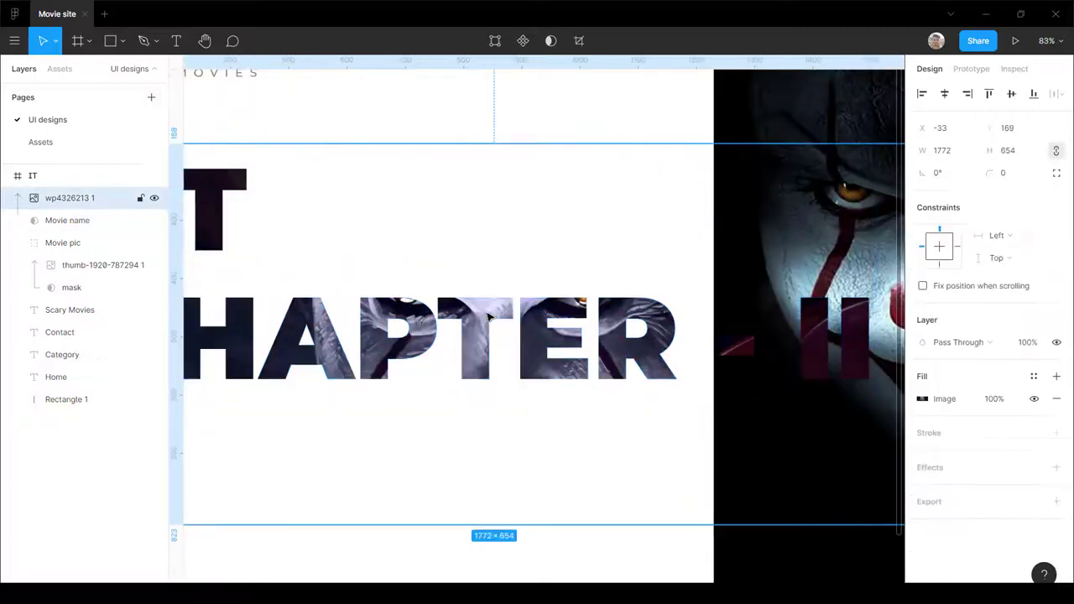
scroll(503, 288, "down", 4)
left_click_drag(746, 400, 659, 367)
left_click_drag(464, 307, 501, 343)
left_click_drag(511, 246, 520, 208)
left_click_drag(496, 309, 596, 338)
left_click_drag(403, 329, 248, 320)
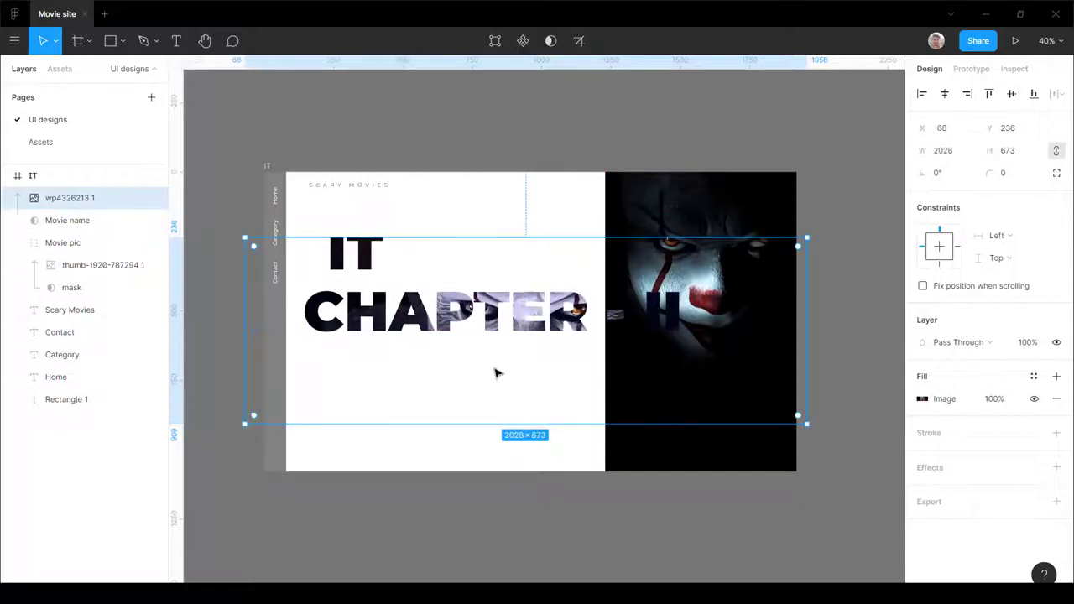
Step: Enlarge the masked clown image to about 3227 × 1056 and position it at about X -490, Y 86 so it covers all the lettering
left_click_drag(495, 369, 496, 377)
left_click_drag(500, 246, 509, 211)
mouse_move(522, 309)
left_mouse_down()
mouse_move(522, 319)
mouse_move(544, 319)
mouse_move(518, 323)
left_mouse_up()
left_click_drag(311, 342, 372, 341)
left_click_drag(300, 315, 313, 297)
left_click_drag(313, 218, 234, 139)
scroll(419, 290, "down", 2)
scroll(419, 291, "right", 2)
left_click_drag(363, 299, 507, 325)
left_click(825, 133)
scroll(355, 327, "up", 5)
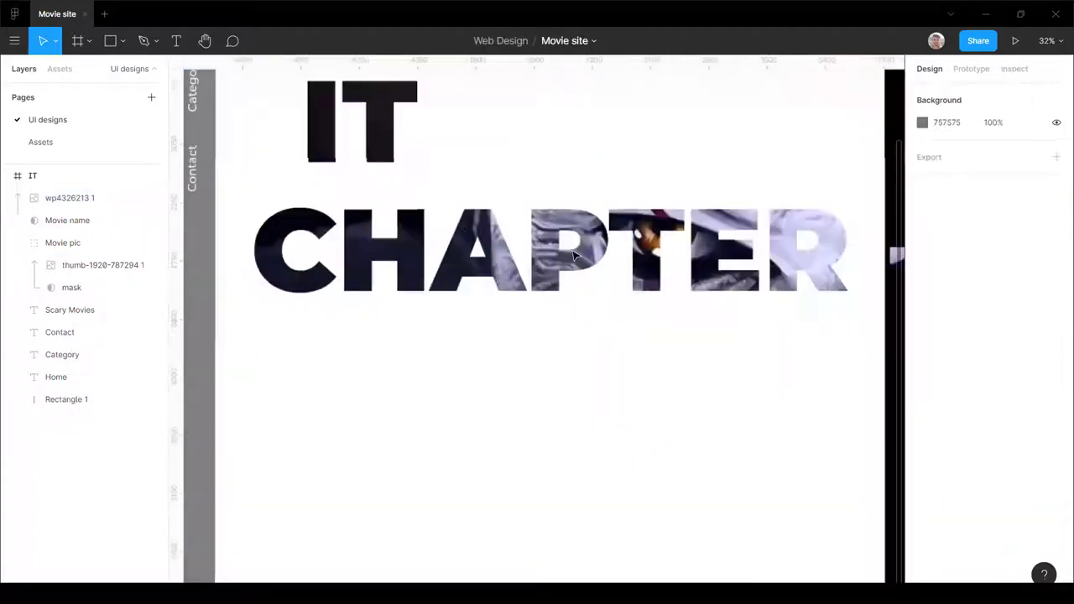
scroll(464, 265, "down", 6)
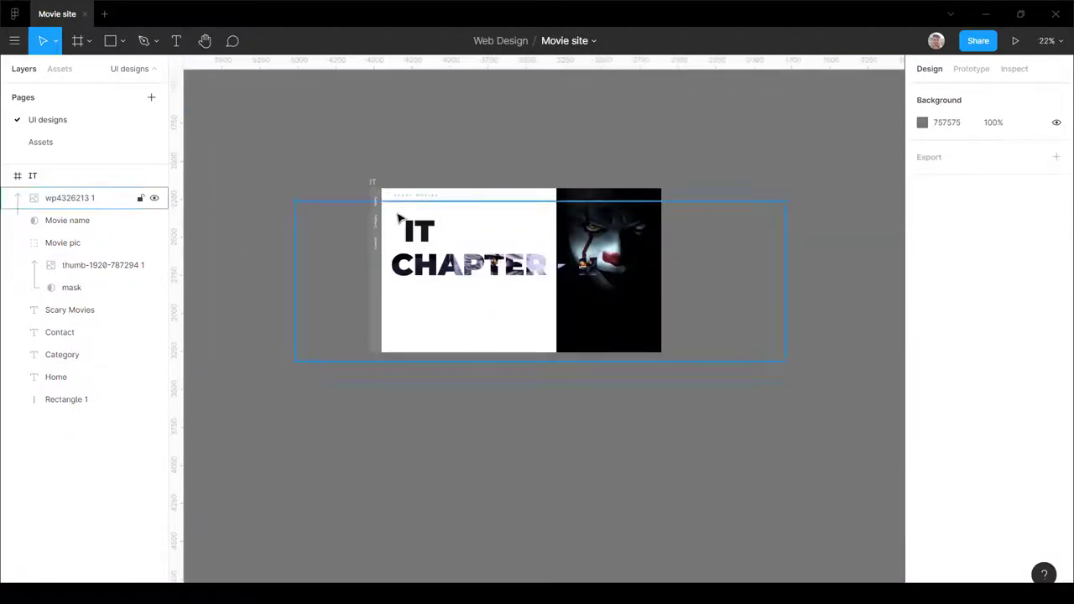
Step: Group the clown image with its Movie name mask and name the group "masked text"
scroll(402, 221, "up", 5)
scroll(512, 380, "down", 2)
left_click(485, 366)
scroll(470, 360, "down", 3)
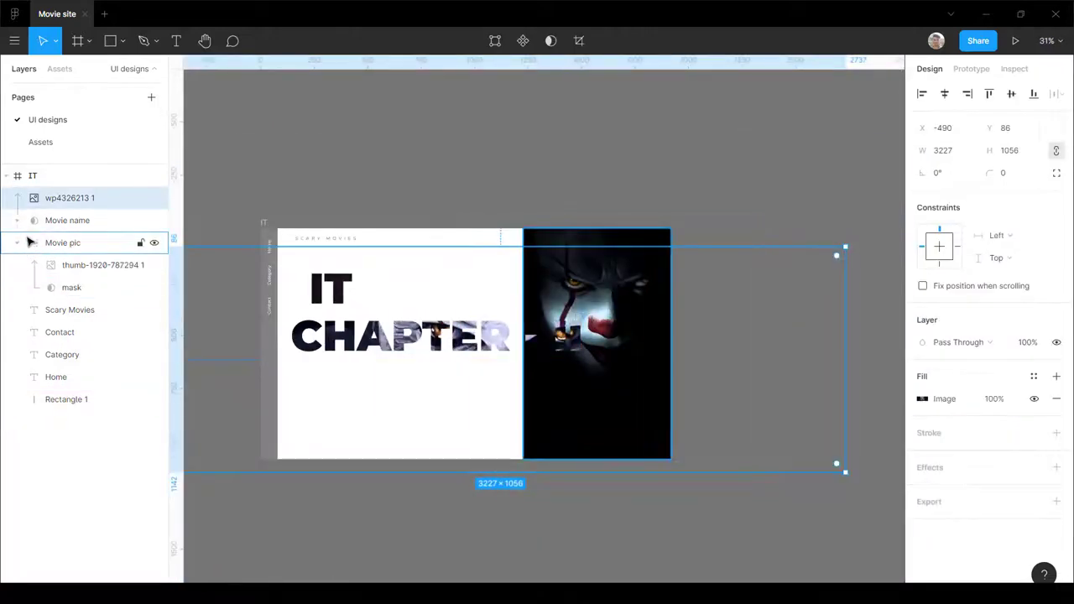
left_click(66, 221, "shift")
key("ctrl+g")
double_click(74, 199)
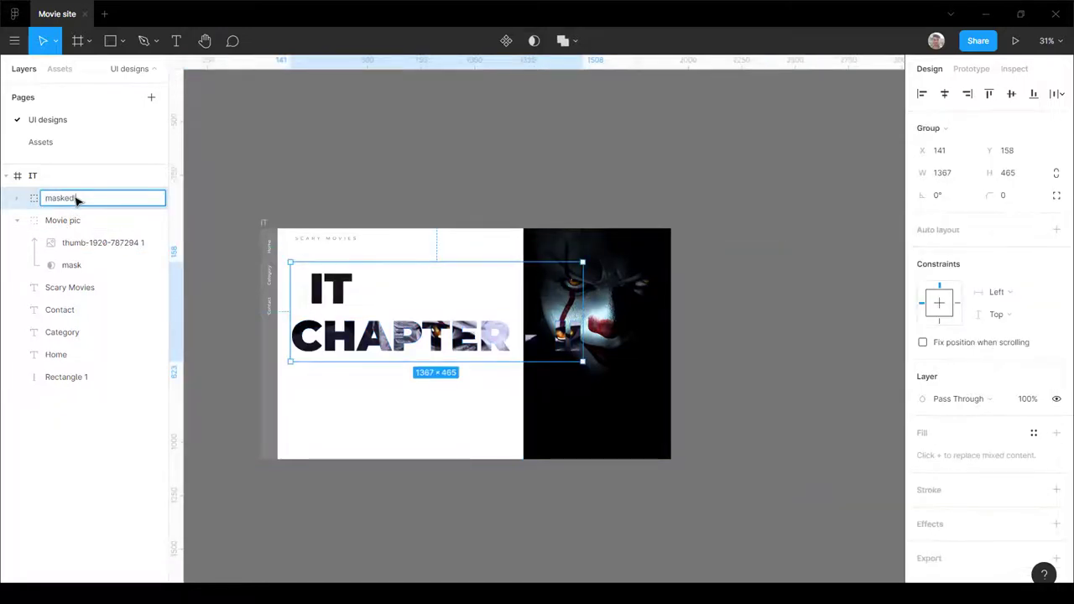
key("Return")
Step: Set the letter spacing of the chapter heading inside the masked text group to -5.5%
scroll(289, 270, "up", 5)
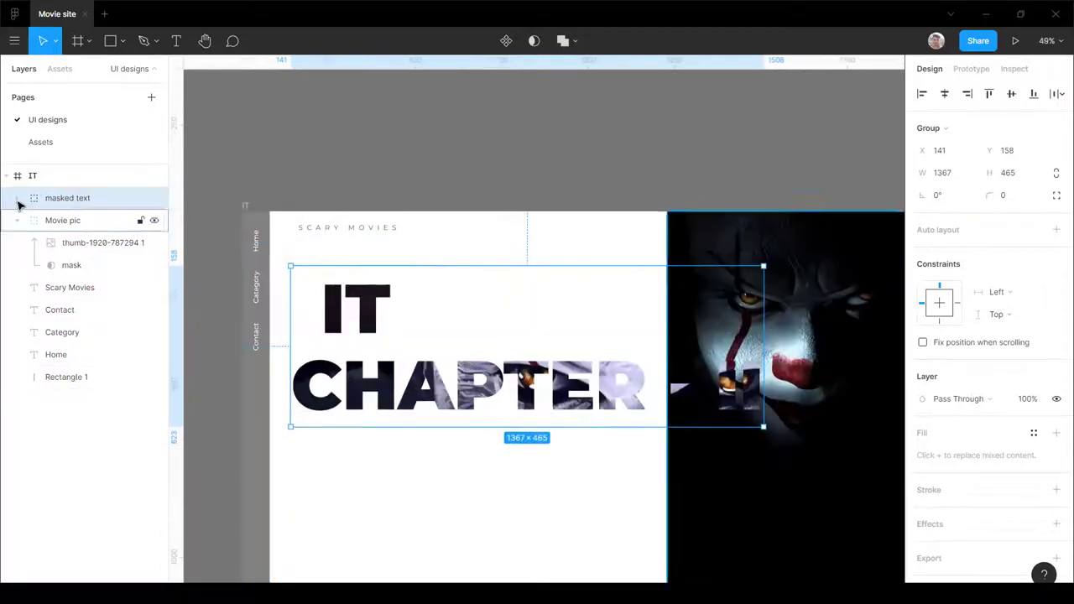
left_click(17, 199)
left_click(33, 244)
left_click(69, 286)
left_click(90, 268)
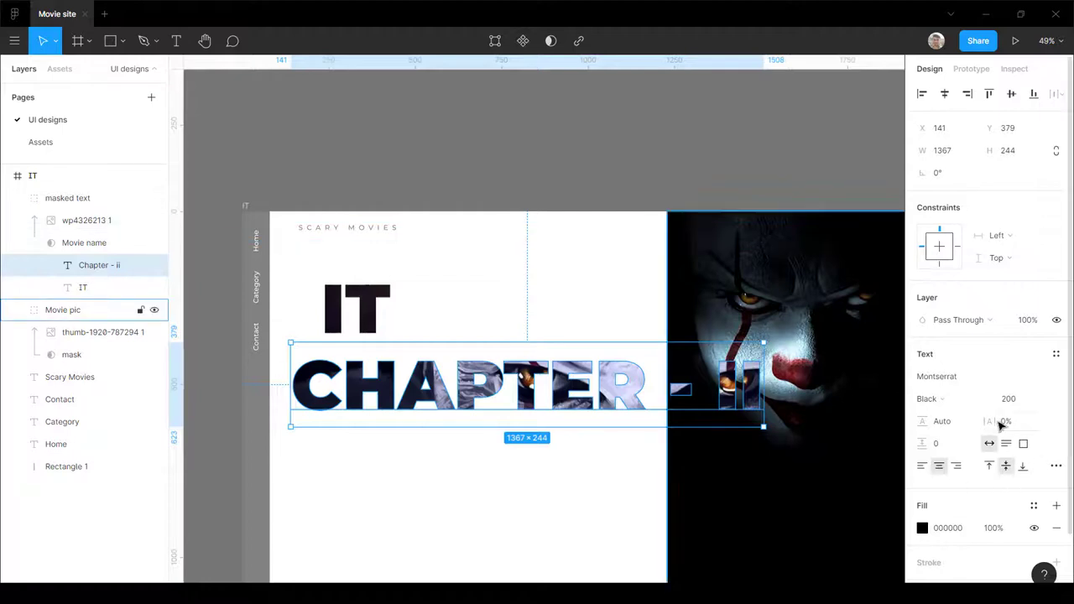
left_click_drag(998, 426, 534, 326)
Step: Nudge the chapter heading left and up, close beneath the IT title, to X 147, Y 315
key("shift+Left")
key("shift+Left")
key("shift+Left")
key("shift+Left")
key("shift+Left")
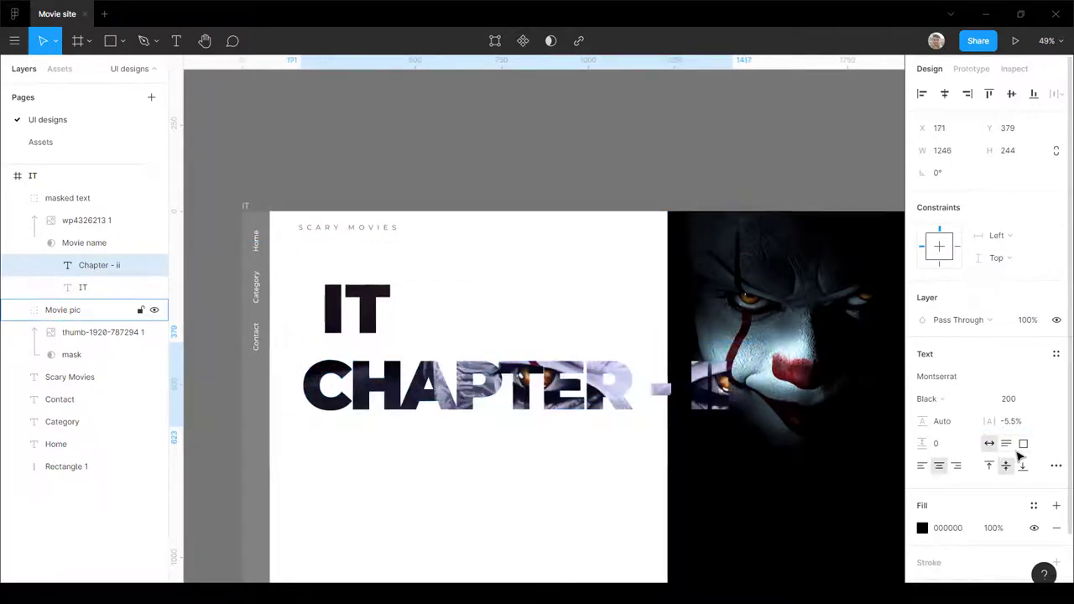
key("shift+Up")
key("shift+Up")
key("Left")
key("Left")
key("Left")
key("Left")
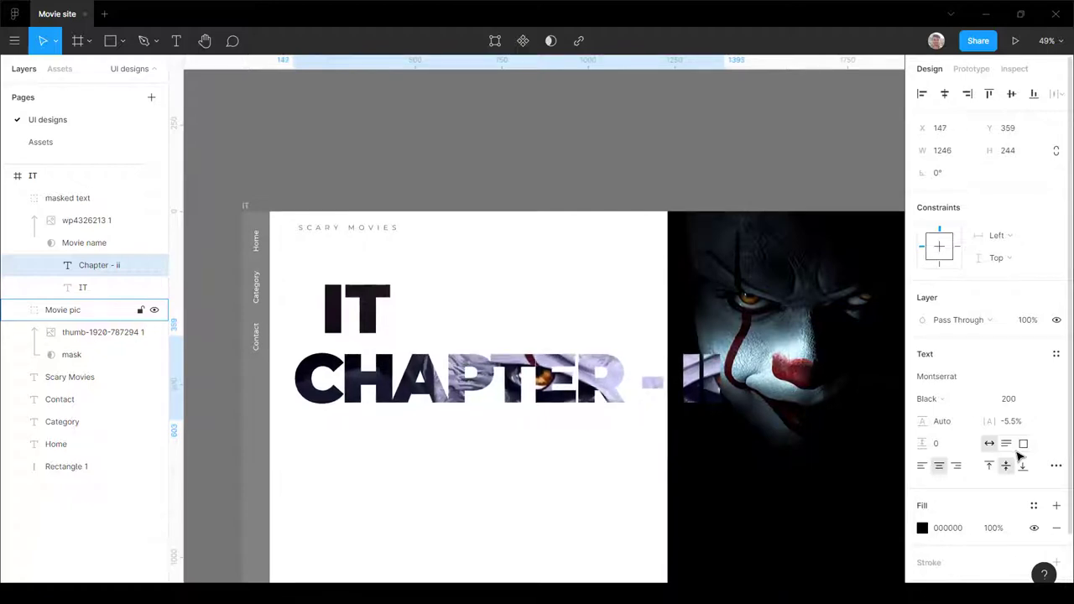
key("Down")
key("Down")
key("Down")
key("Up")
key("Up")
key("Up")
key("Up")
key("Up")
key("Up")
key("Up")
key("Up")
key("Up")
key("Up")
key("Up")
key("Up")
key("Up")
key("Up")
key("Up")
key("Up")
key("Up")
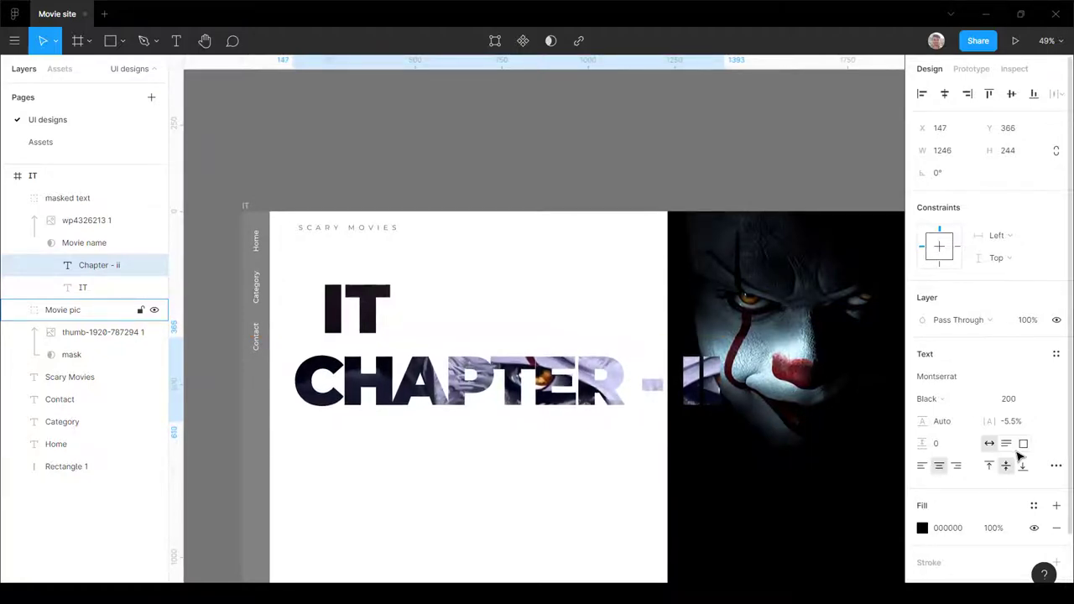
key("shift+Up")
key("shift+Up")
key("shift+Up")
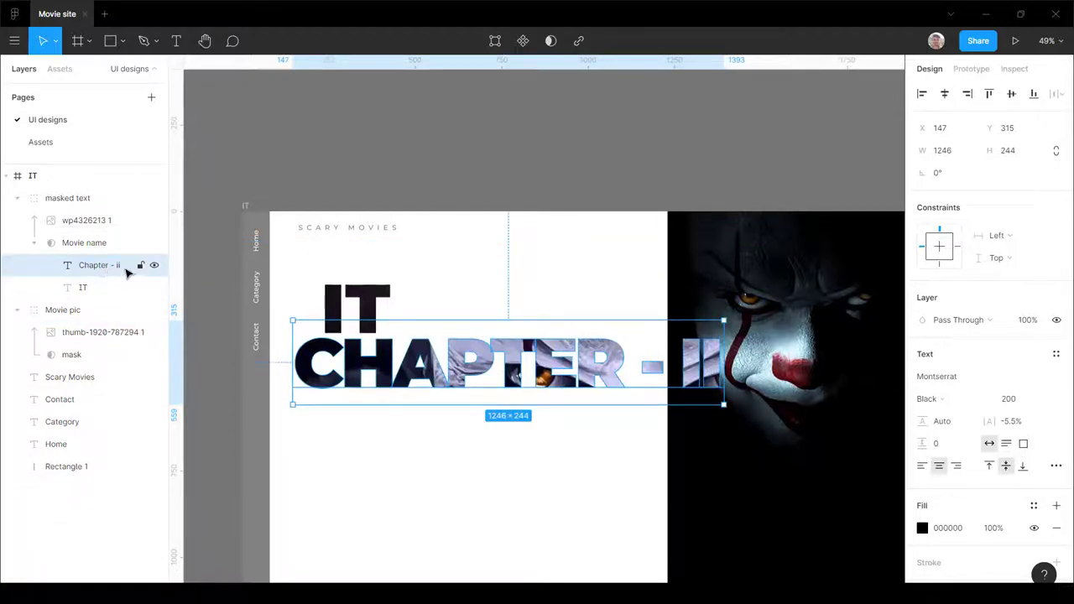
Step: Temporarily hide the clown image and insert a space between the two i letters so the heading reads "Chapter - i i"
left_click(155, 220)
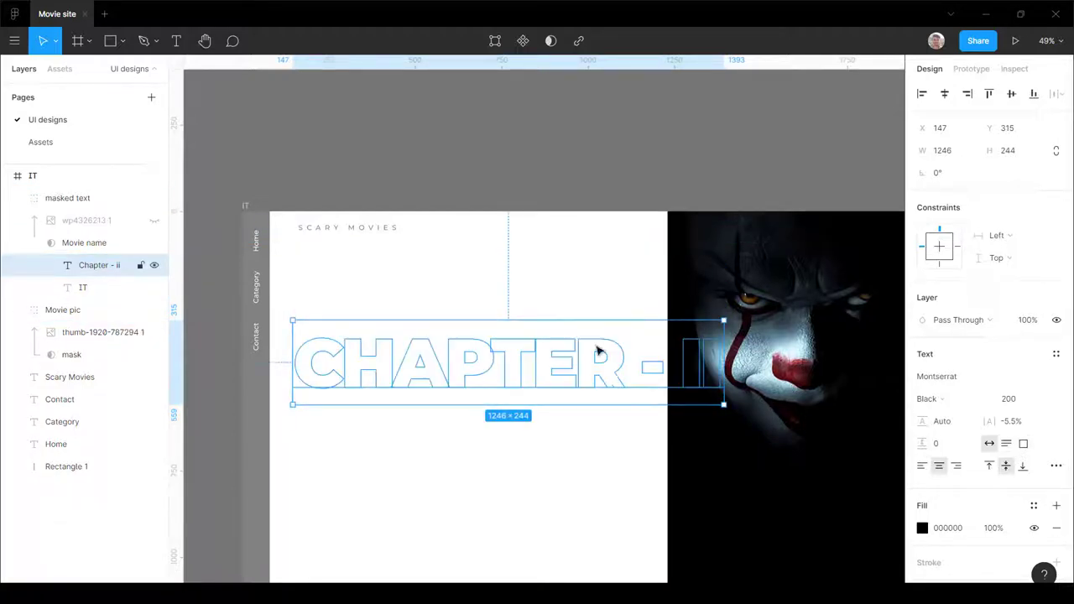
double_click(695, 370)
left_click(703, 369)
key("Escape")
left_click(154, 220)
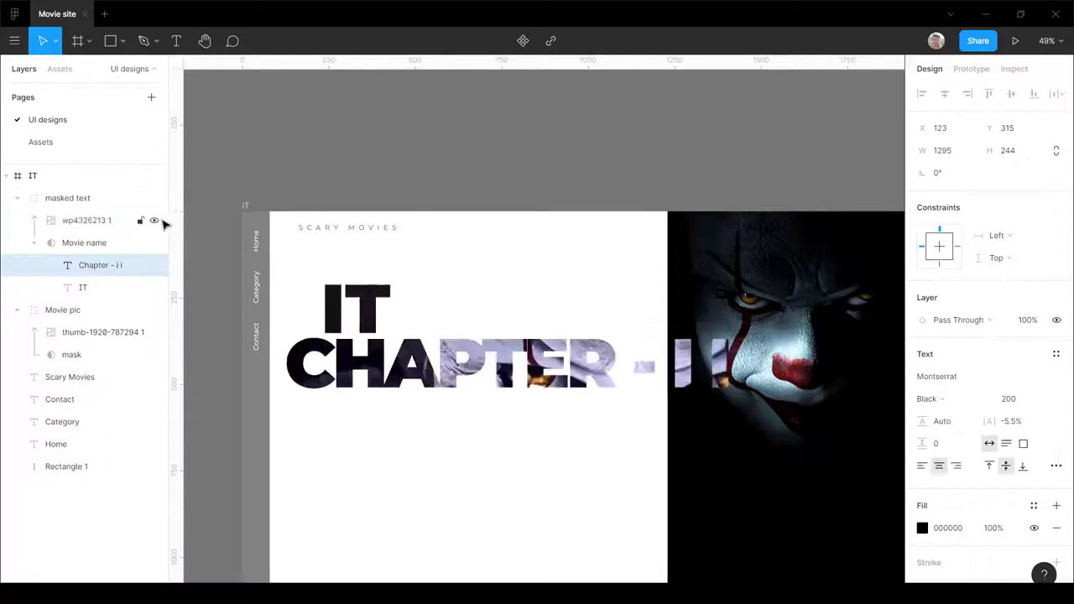
left_click(633, 125)
scroll(548, 238, "down", 5)
scroll(510, 275, "up", 3)
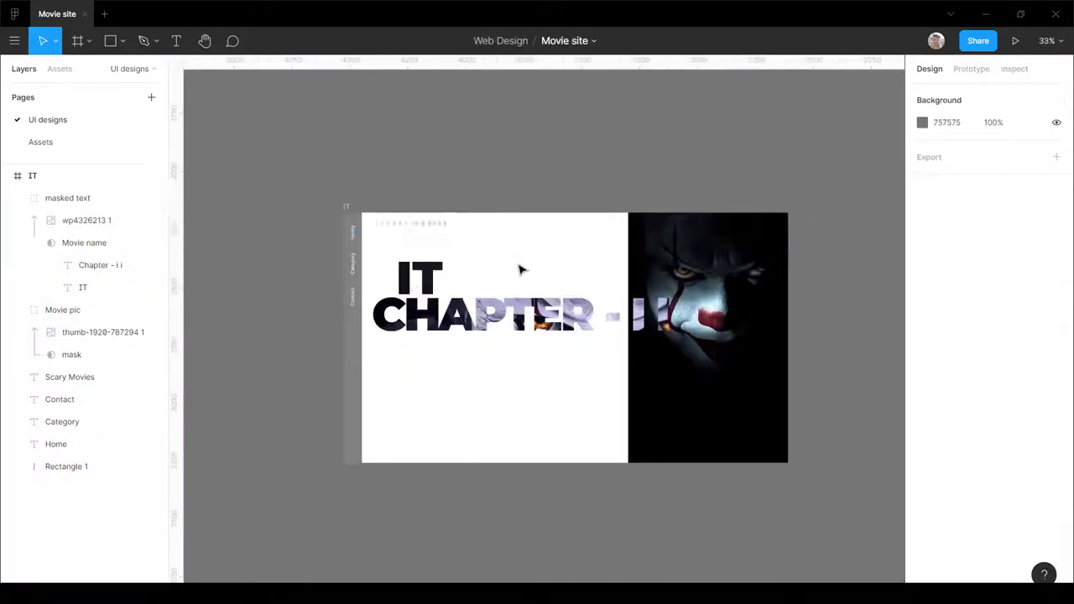
Step: Move the masked clown image up within the lettering to Y 35
scroll(495, 320, "up", 3)
left_click(479, 319)
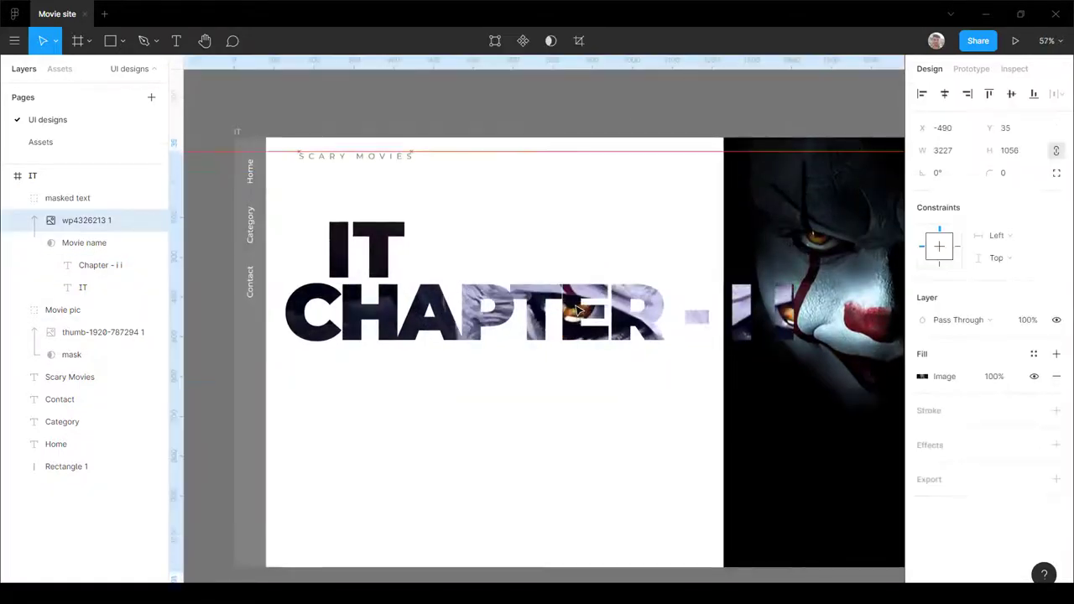
scroll(468, 317, "down", 2)
left_click(628, 192)
scroll(419, 277, "up", 4)
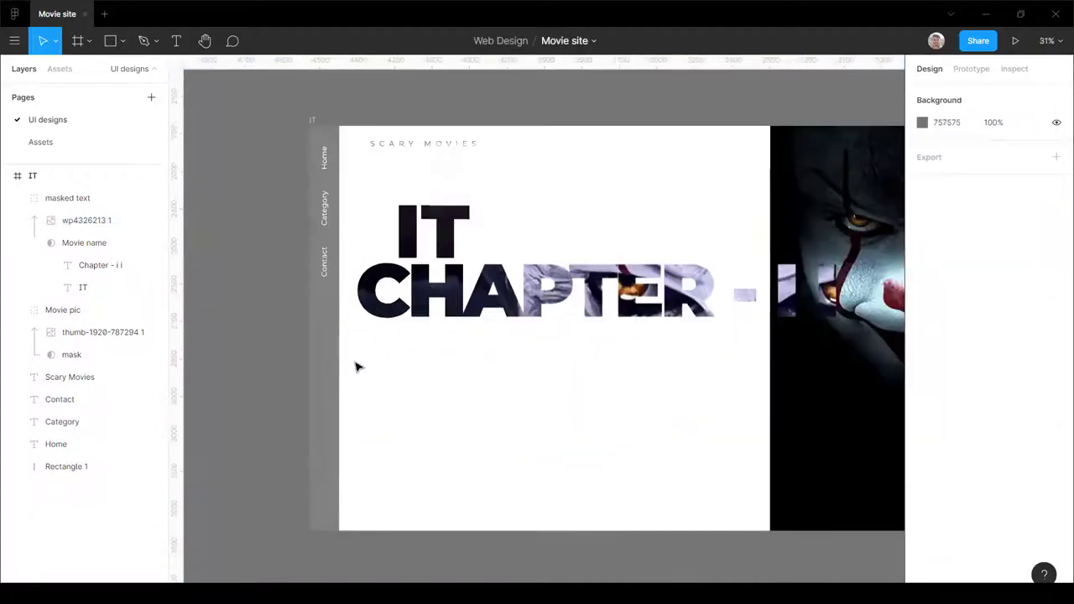
Step: Add a new text reading "Director" in the white area below the chapter heading, at Y 630
scroll(355, 364, "down", 5)
scroll(389, 318, "up", 4)
left_click(422, 149)
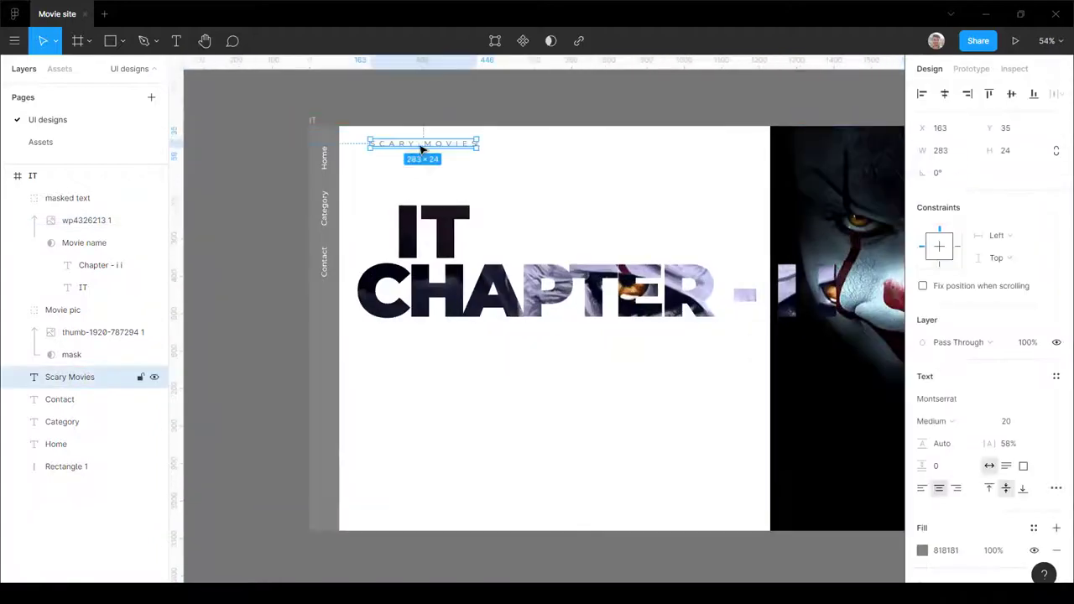
left_click(438, 408)
key("t")
left_click(405, 367)
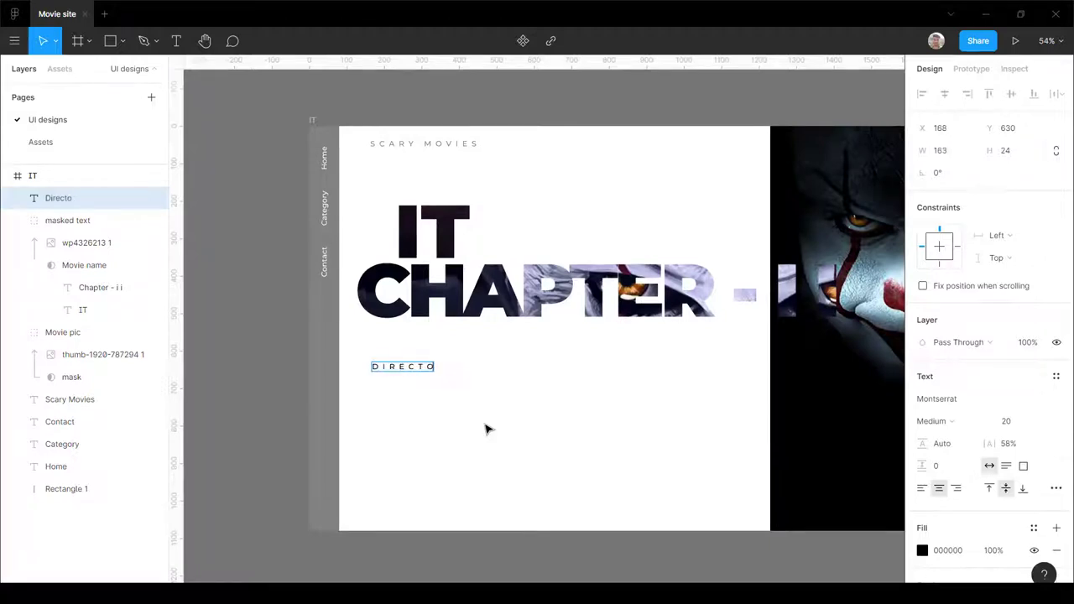
key("Escape")
Step: Set the Director text's letter spacing to 0% and its letter case to title case
scroll(367, 351, "up", 3)
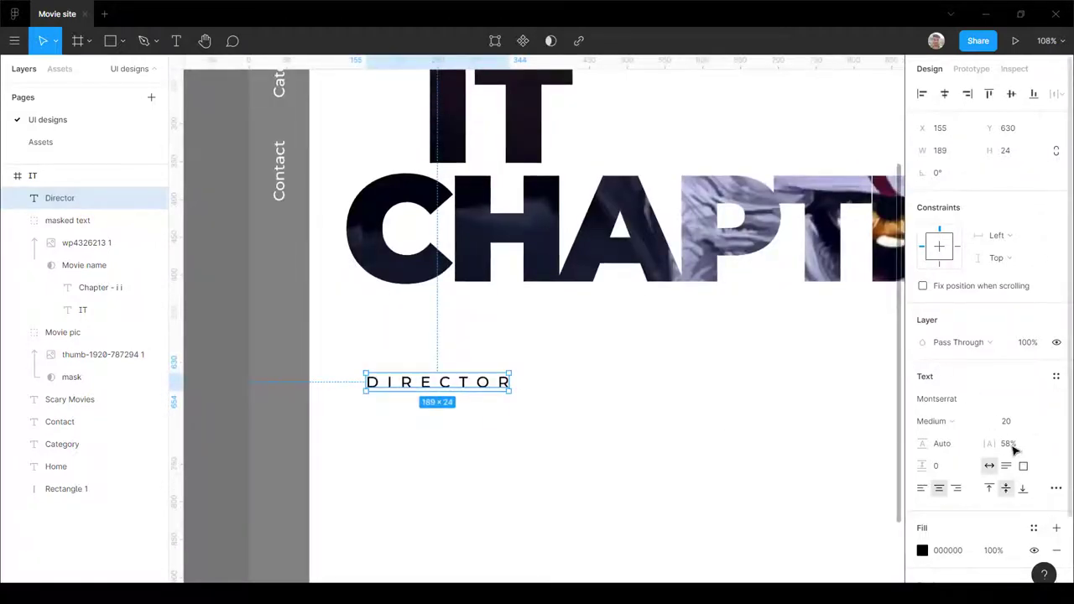
type("0")
key("Return")
left_click(1055, 489)
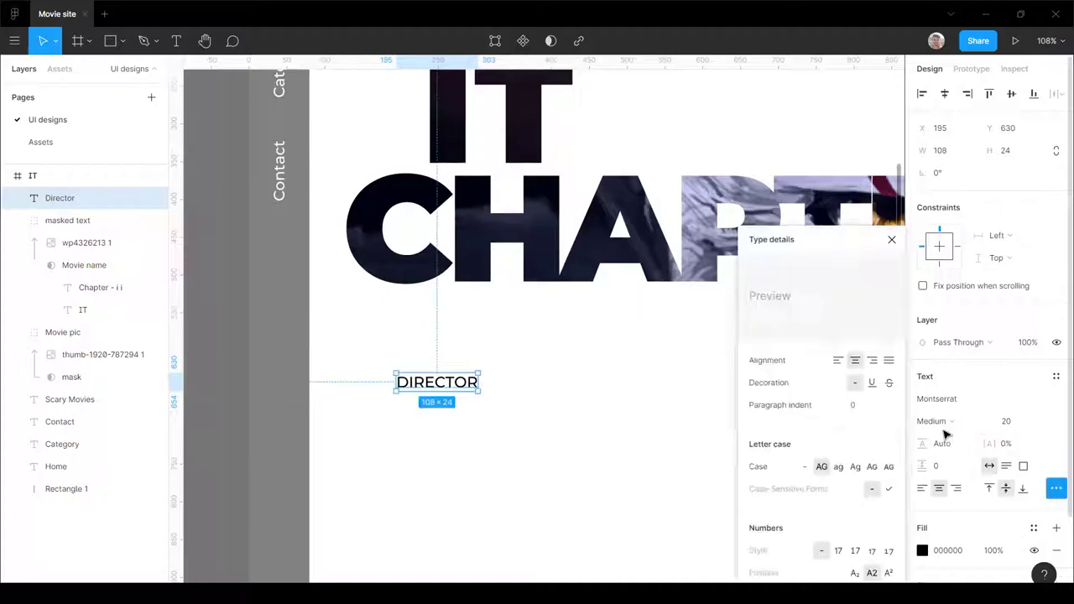
left_click(856, 469)
scroll(385, 398, "down", 3)
scroll(430, 382, "up", 6)
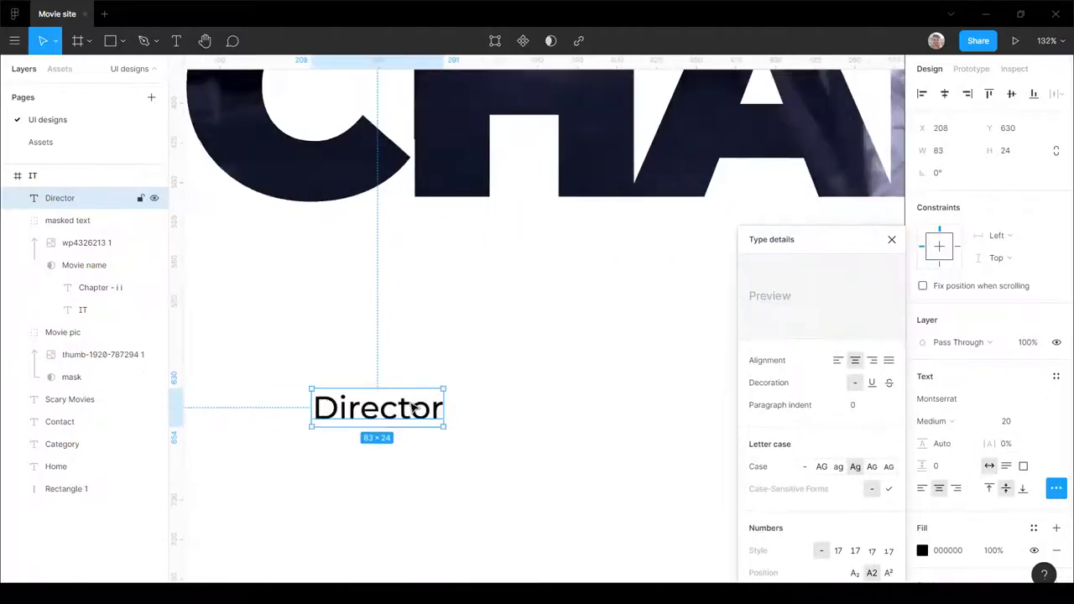
scroll(413, 378, "down", 4)
left_click(462, 391)
Step: Extend the Director text to read "Director :Andy Muschietti"
scroll(396, 391, "up", 1)
scroll(404, 399, "up", 5)
left_click(402, 391)
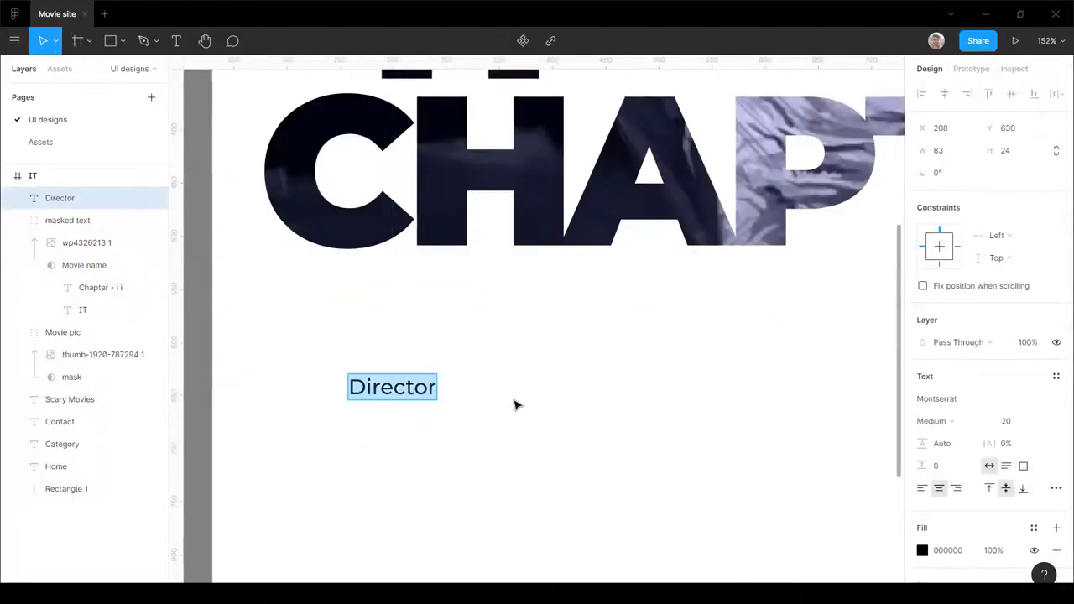
key("Right")
type(":")
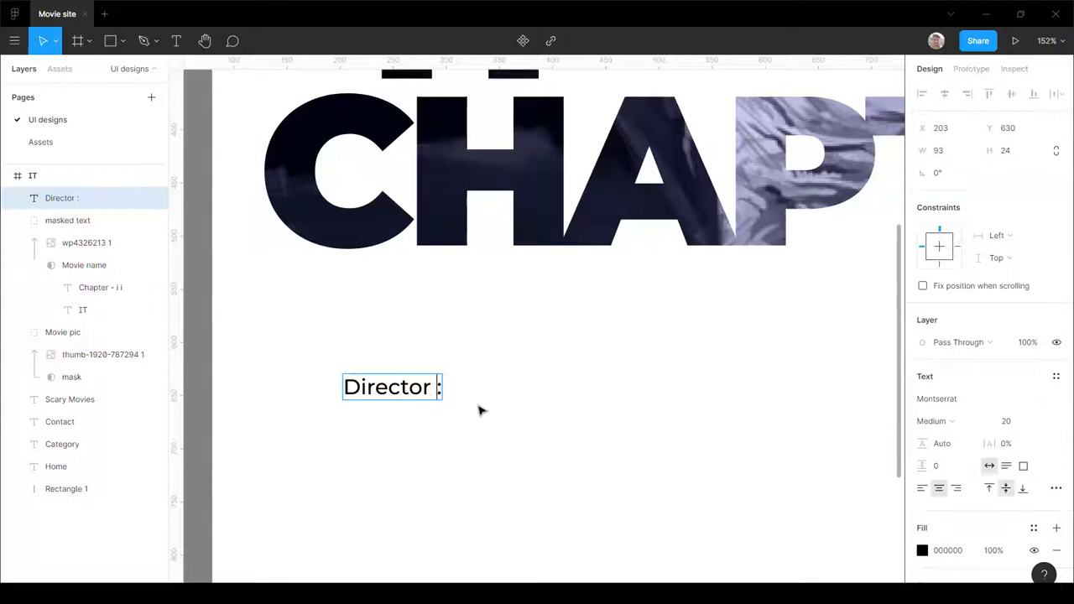
type("Andy Muschietti")
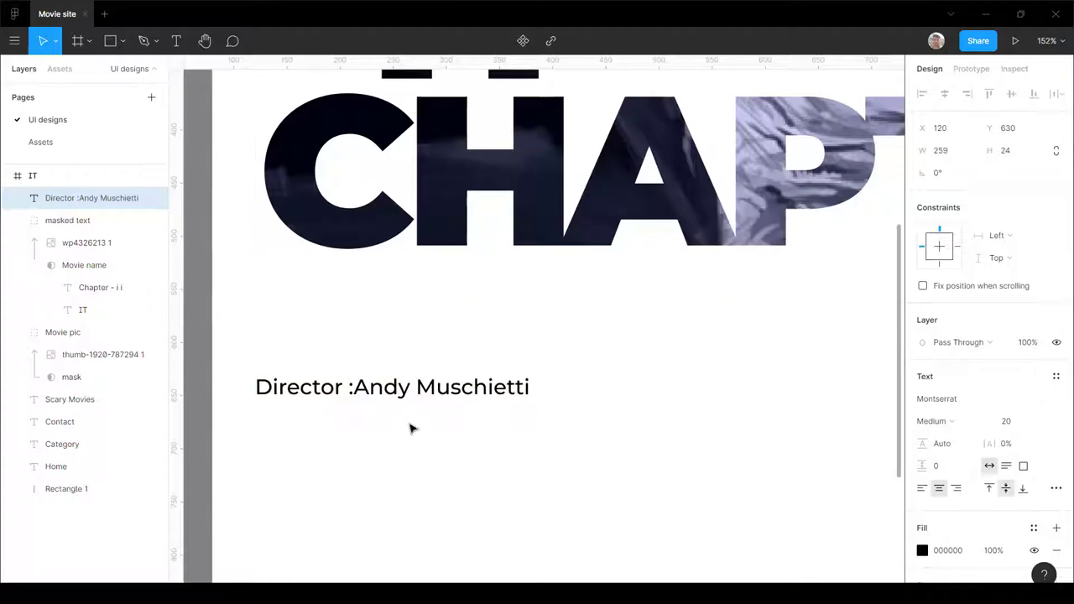
Step: Add a space after the colon in the Director credit and set its font size to 22
key("Escape")
scroll(479, 391, "down", 5)
left_click_drag(474, 392, 485, 391)
left_click(1022, 422)
type("22")
key("Return")
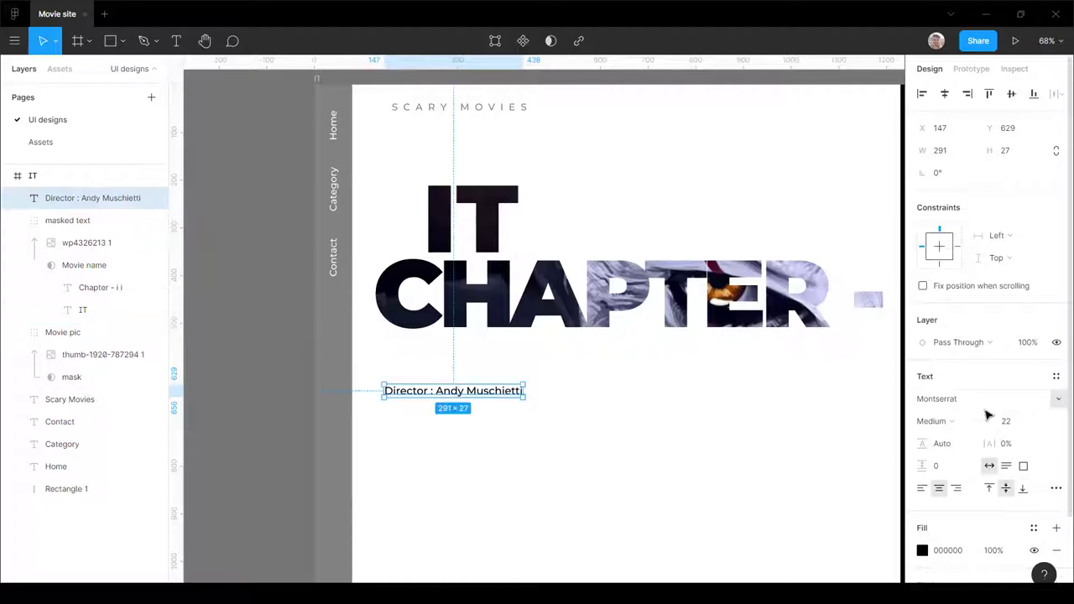
Step: Make the Director credit bold and left-aligned, and place it at about X 186, Y 627
left_click(973, 421)
left_click(978, 387)
scroll(435, 379, "up", 5)
left_click_drag(507, 411, 544, 409)
left_click(921, 487)
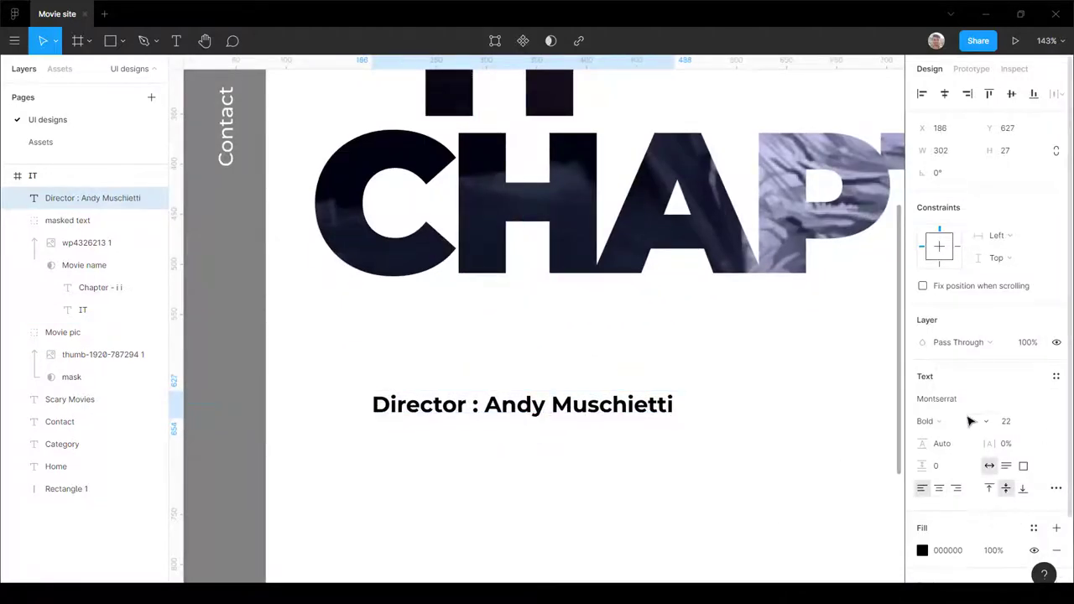
Step: Change the Director credit's fill colour to grey 707070
left_click(922, 550)
left_click_drag(832, 336, 695, 359)
scroll(391, 383, "down", 6)
left_click(419, 455)
scroll(391, 357, "down", 3)
scroll(394, 378, "up", 6)
Step: Duplicate the Director credit straight below itself at Y 682 and set the copy's weight to Medium
left_click(472, 357)
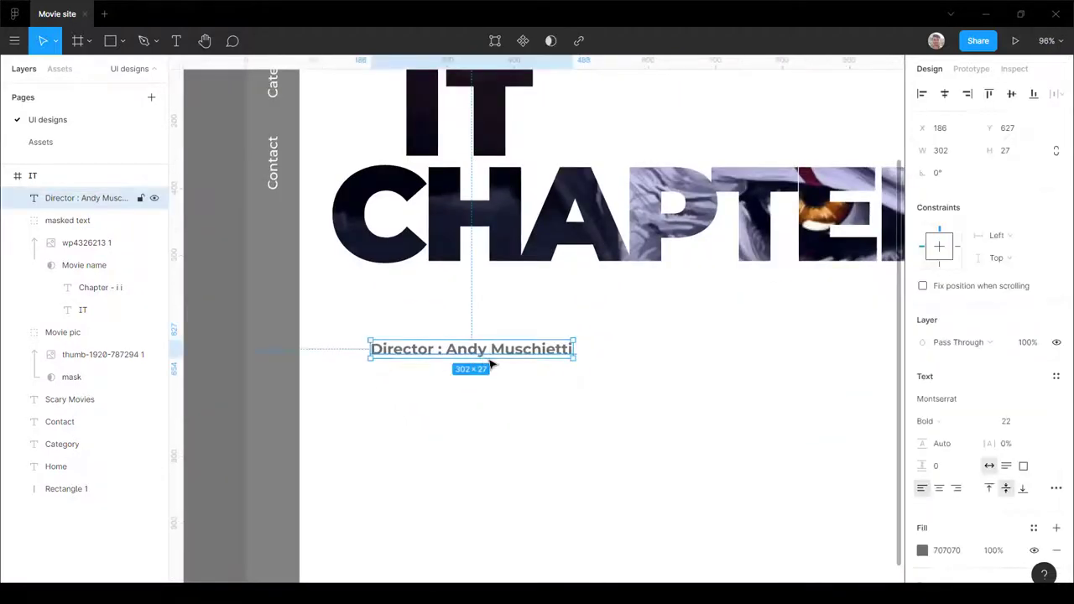
left_click_drag(492, 371, 487, 391, "alt")
left_click(940, 425)
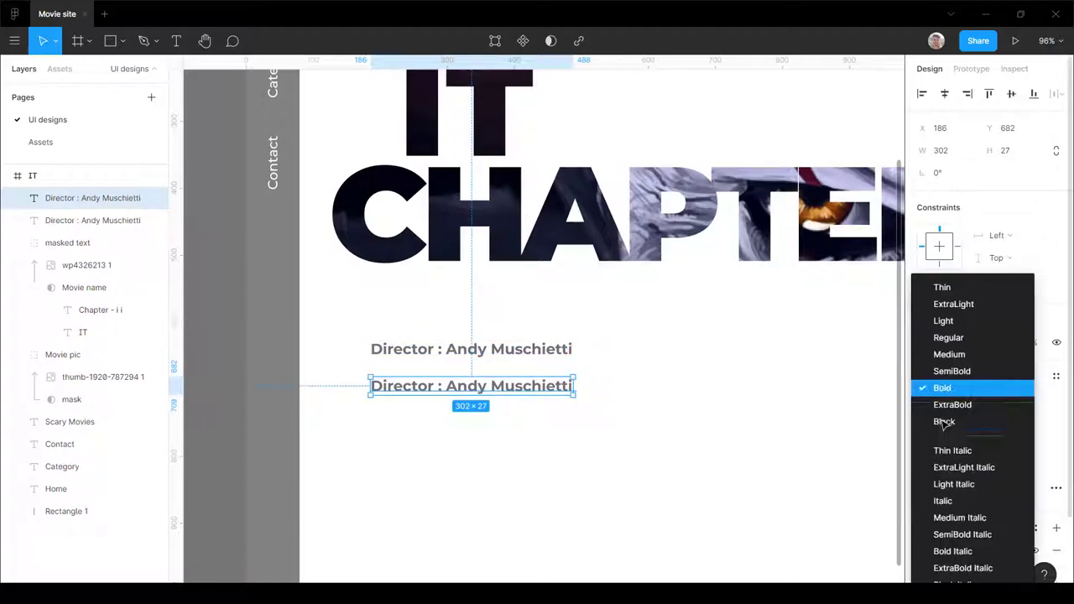
left_click(954, 356)
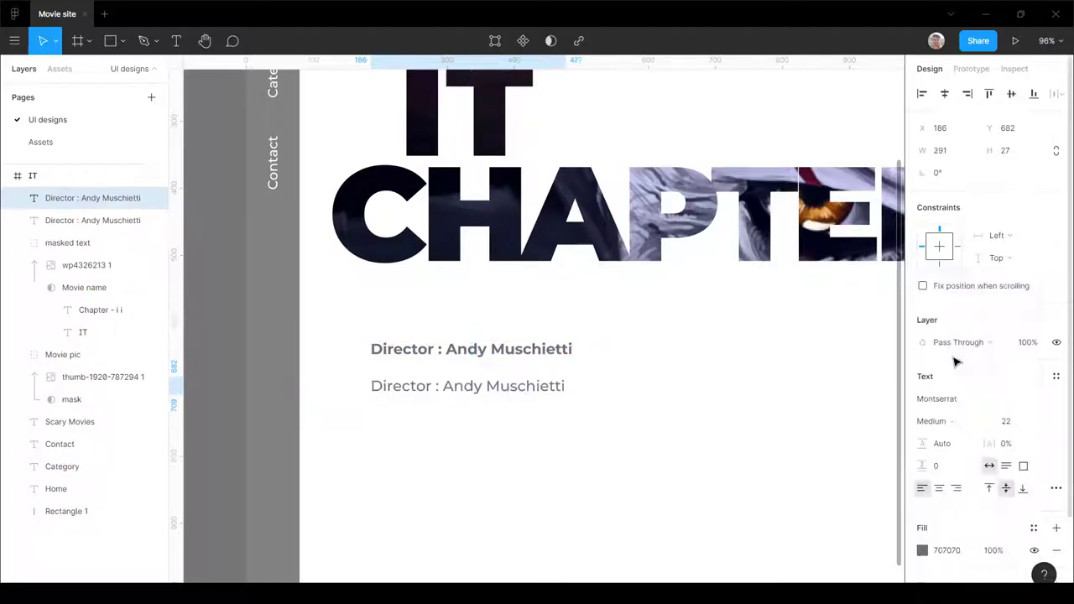
scroll(472, 386, "down", 4)
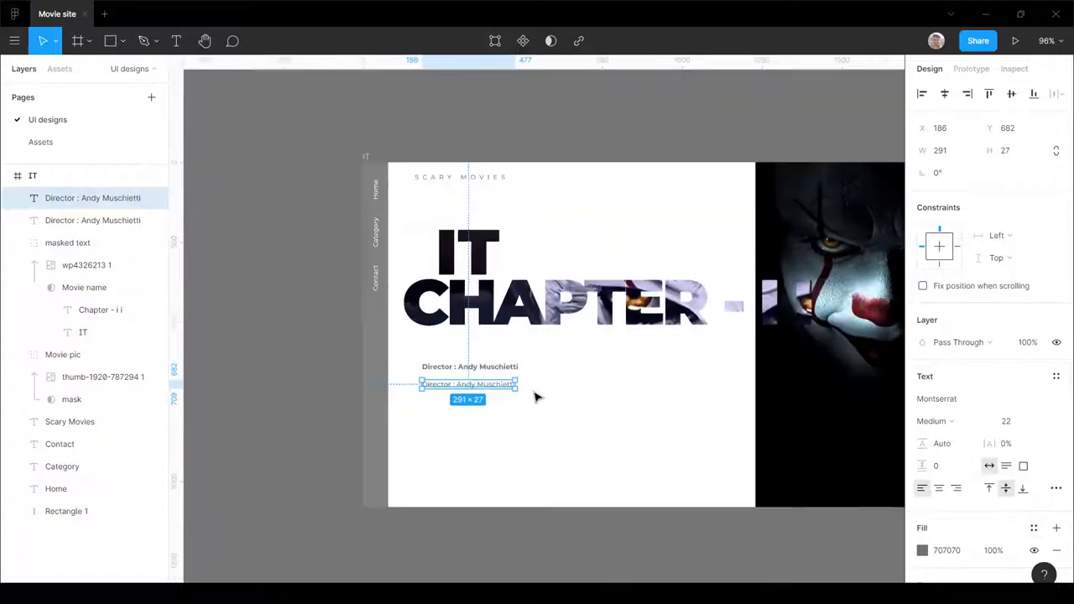
scroll(532, 396, "up", 3)
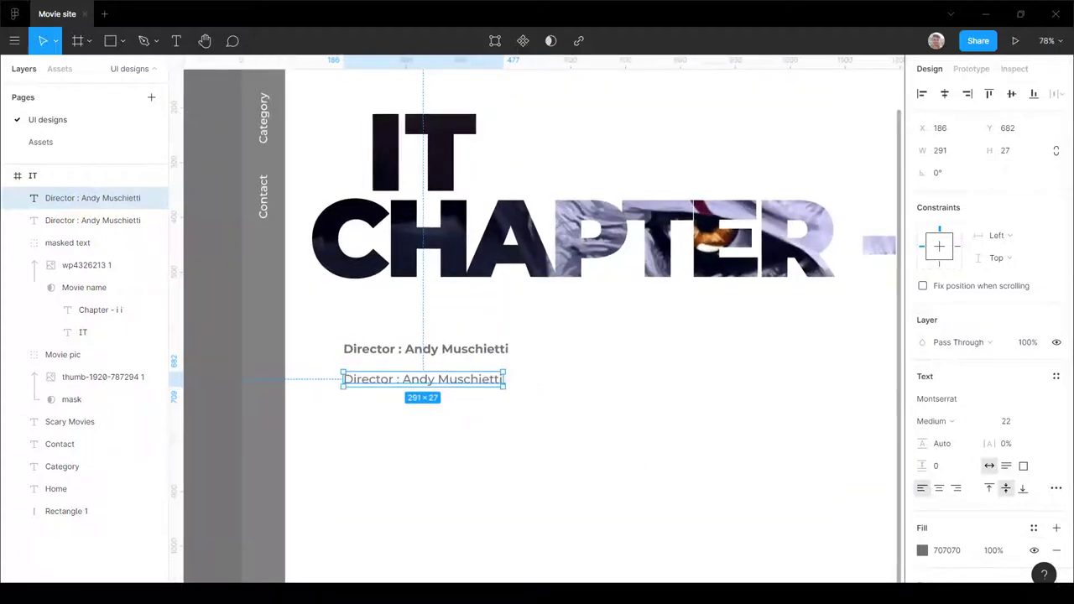
scroll(459, 377, "up", 4)
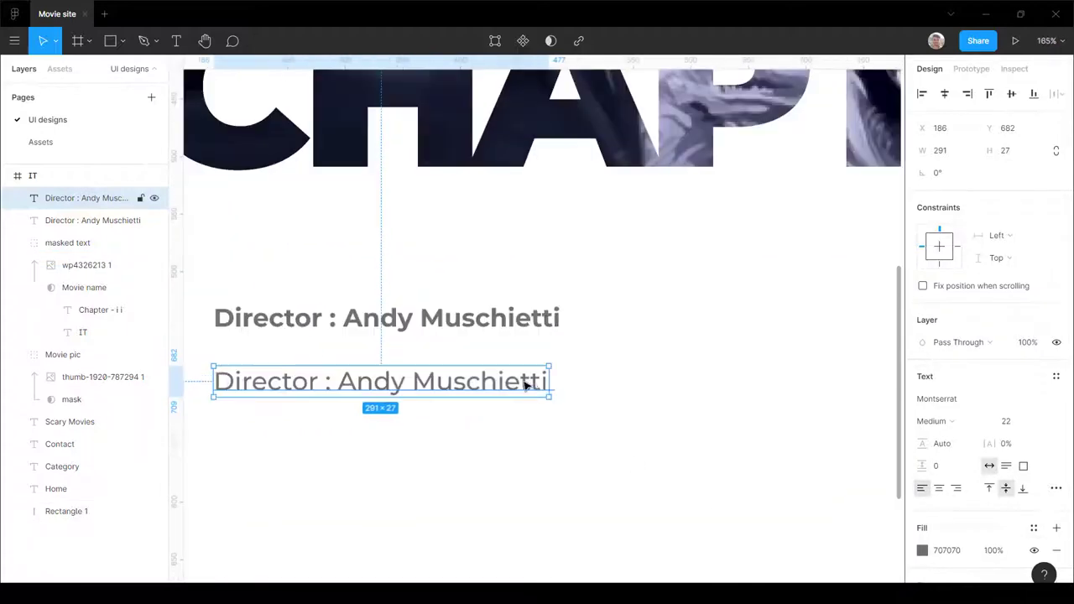
Step: Replace the copied credit's text with the pasted movie synopsis starting "Twenty-seven years after their first encounter"
double_click(541, 382)
left_click(552, 386)
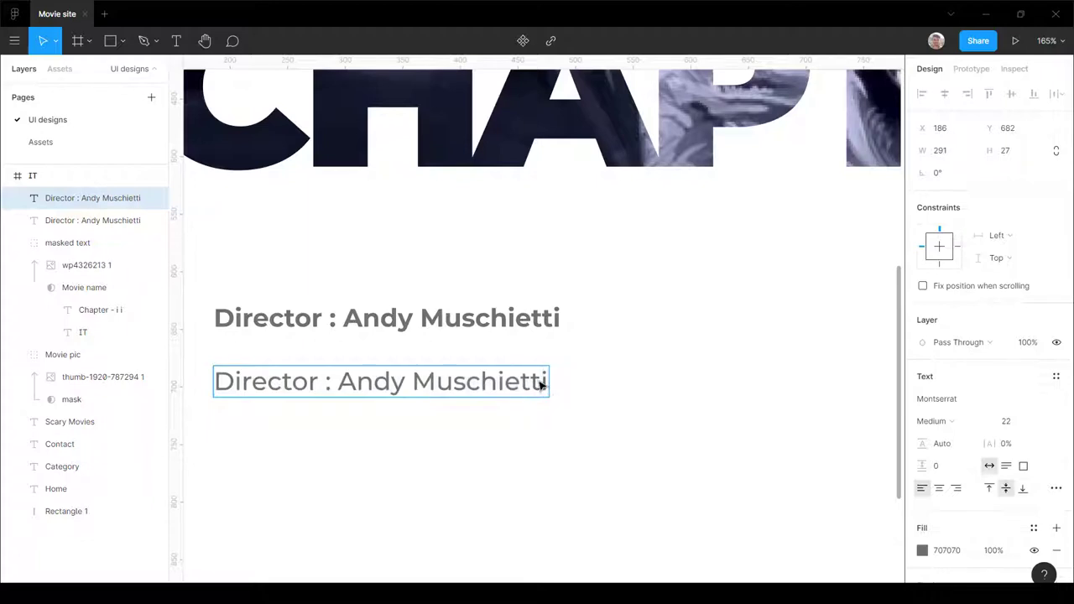
left_click_drag(546, 384, 238, 386)
key("ctrl+v")
key("BackSpace")
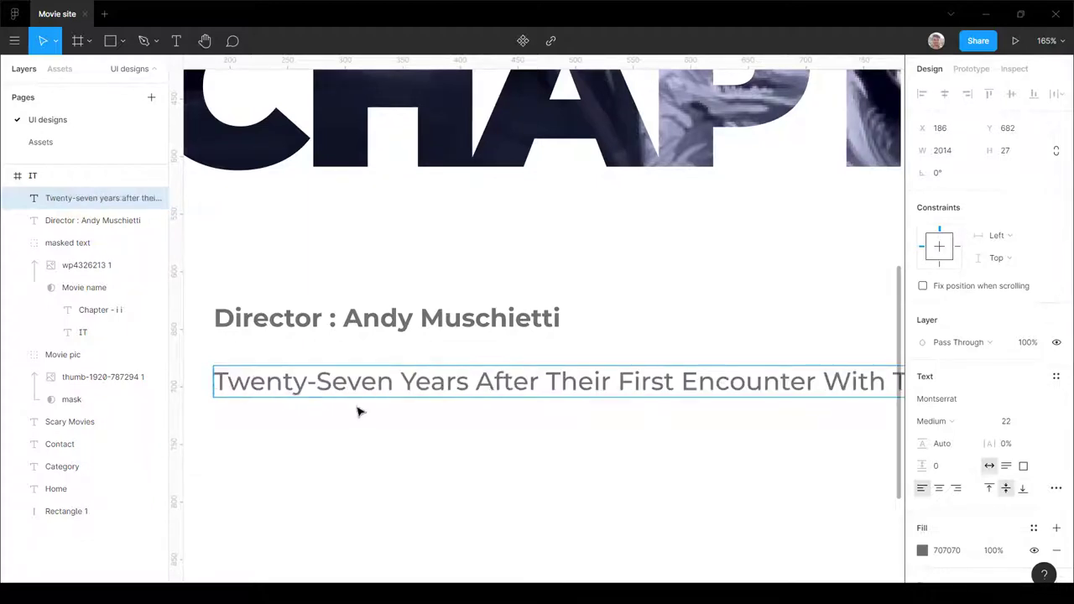
Step: Narrow the synopsis text box to about 905 × 81 so it wraps within the white area
scroll(359, 403, "down", 5)
key("Escape")
scroll(849, 368, "up", 3)
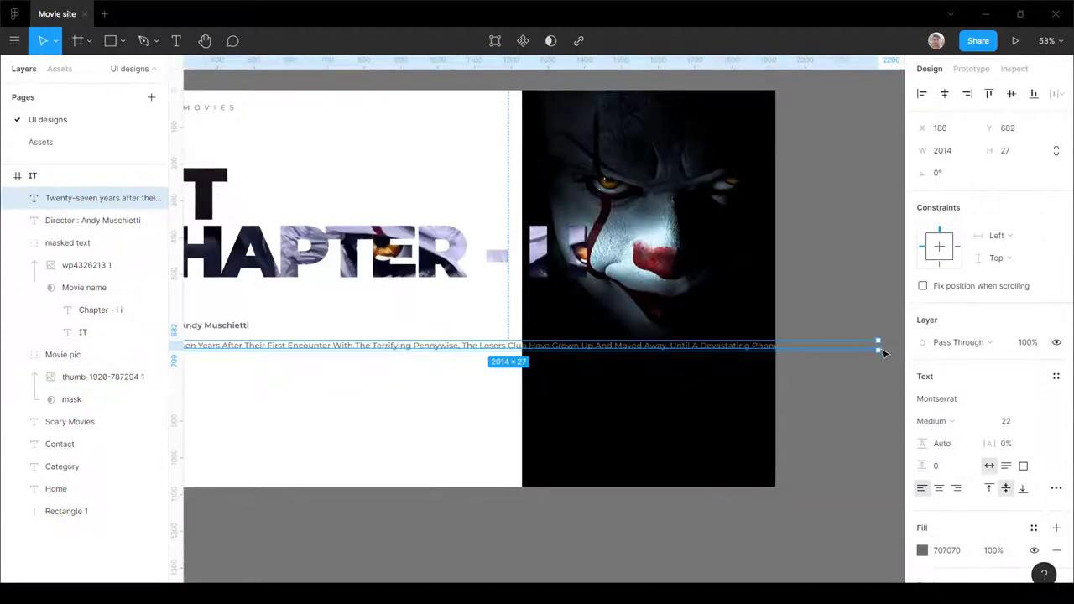
left_click_drag(883, 354, 474, 370)
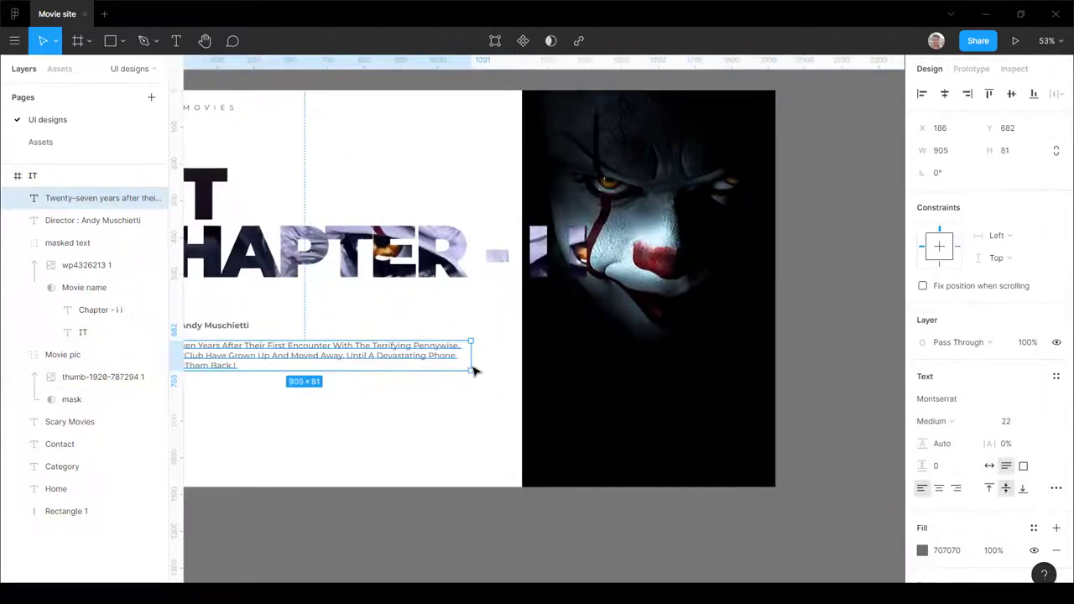
scroll(791, 335, "down", 3)
left_click(433, 360)
scroll(439, 352, "down", 2)
scroll(432, 372, "up", 8)
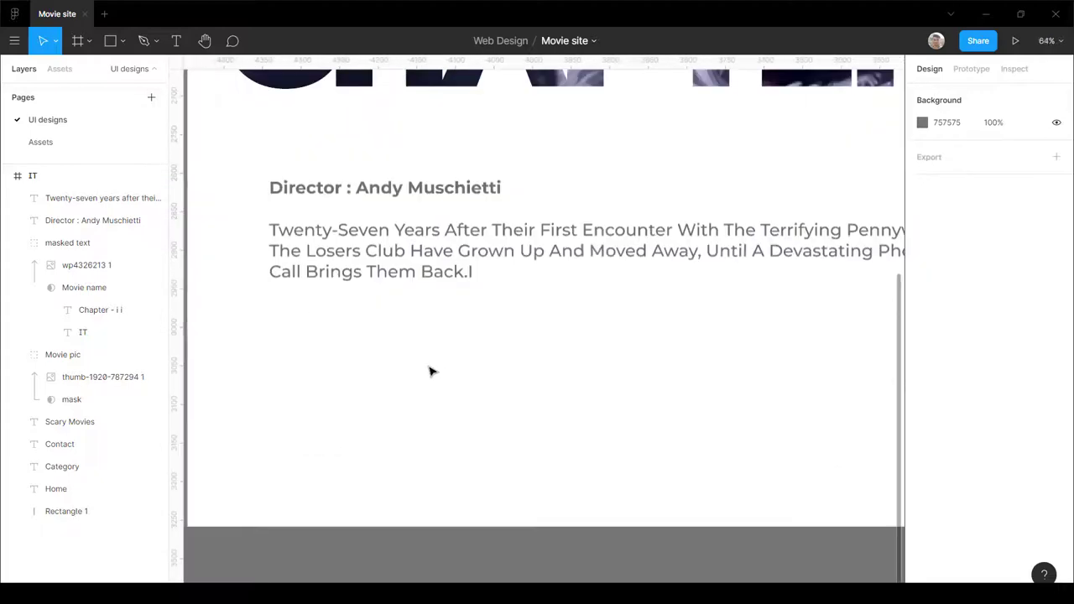
Step: Open the Iconify plugin with the IT frame selected
right_click(430, 371)
mouse_move(477, 470)
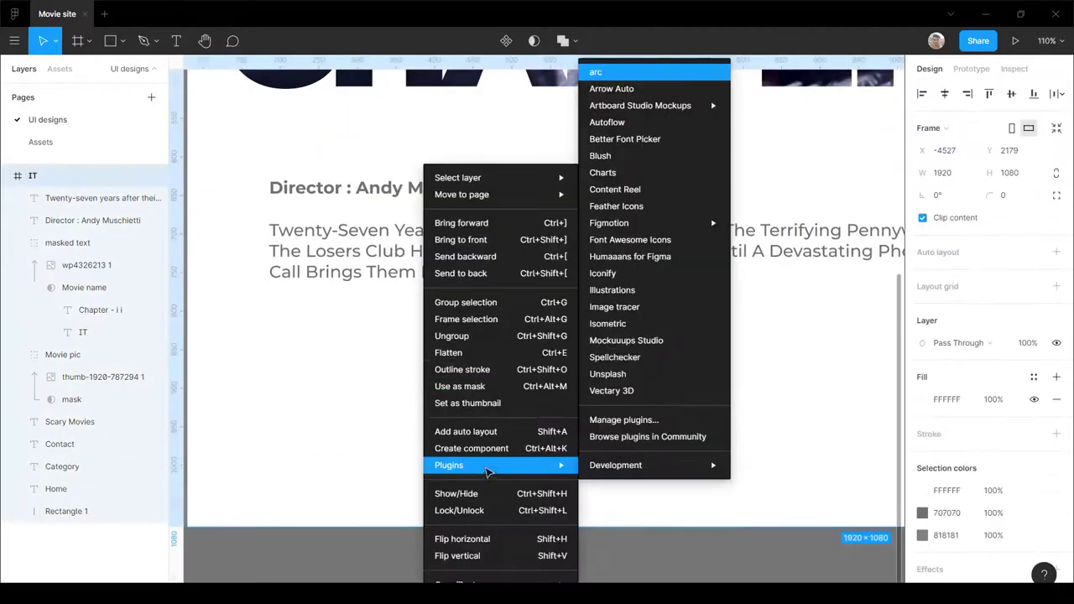
left_click(635, 285)
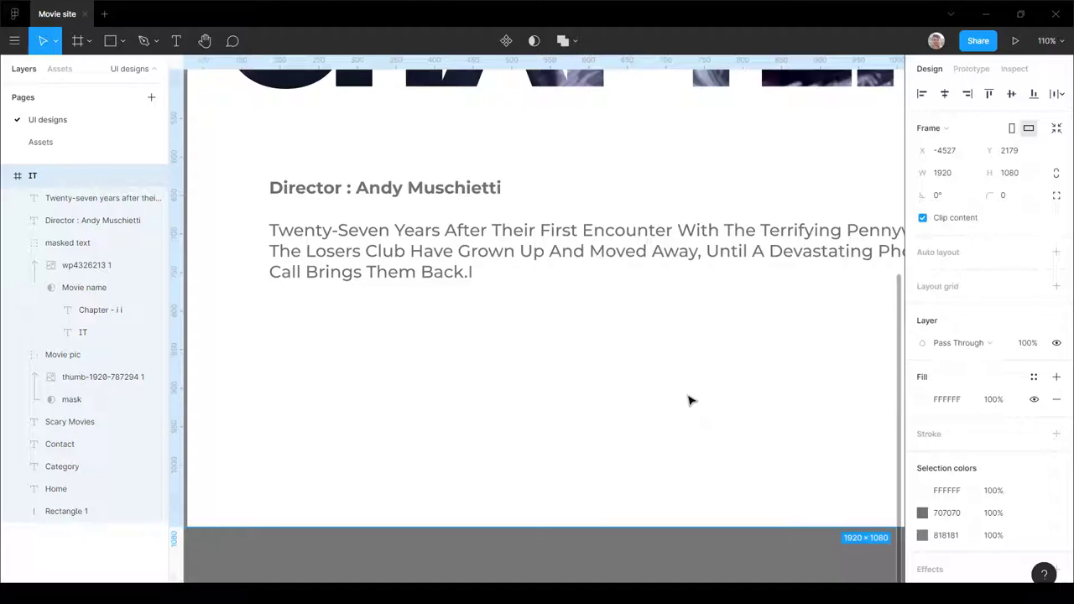
right_click(448, 284)
mouse_move(470, 467)
left_click(646, 53)
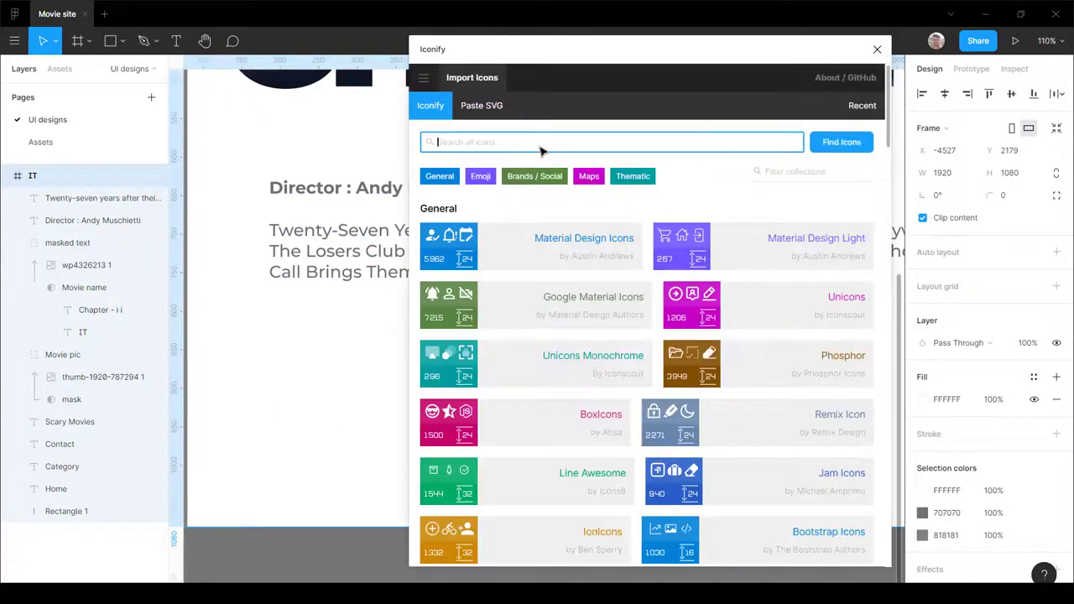
Step: Search Iconify for "star" and import the carbon:star-filled icon into the IT frame
key("Return")
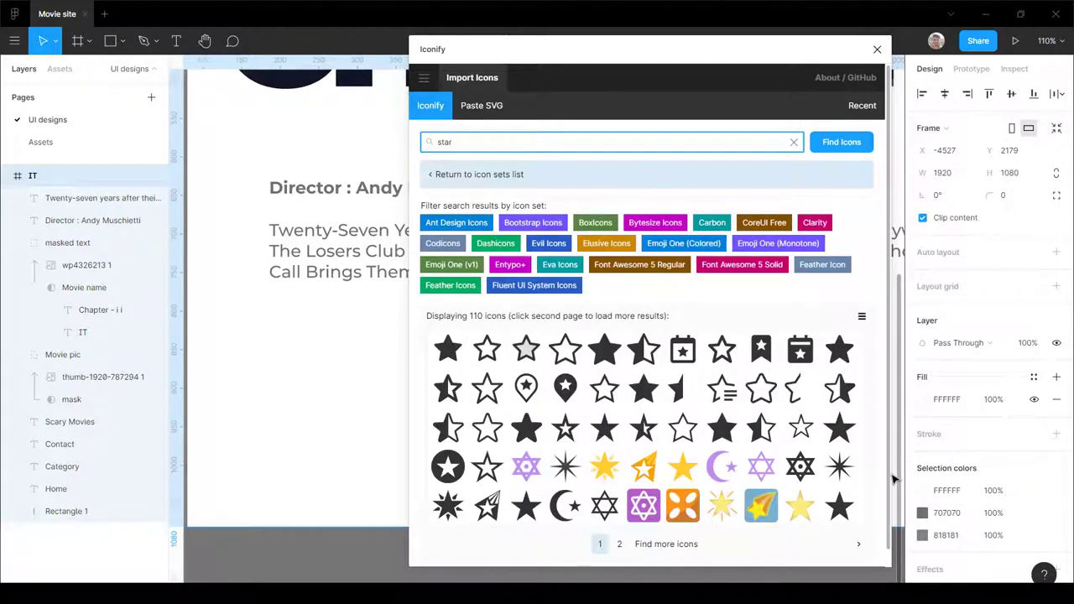
left_click(652, 407)
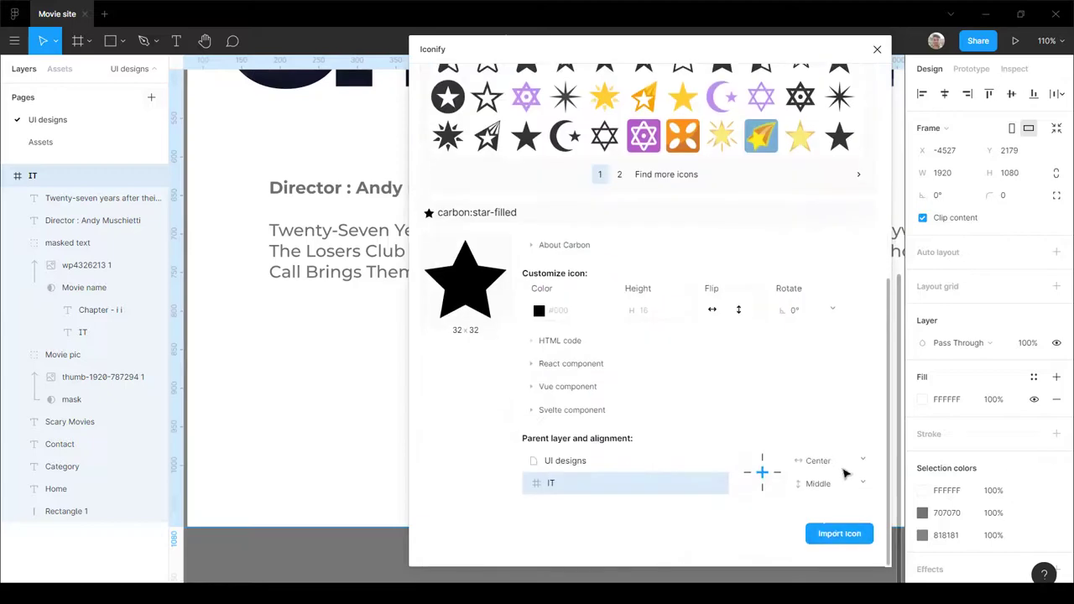
left_click(839, 533)
scroll(479, 294, "down", 10)
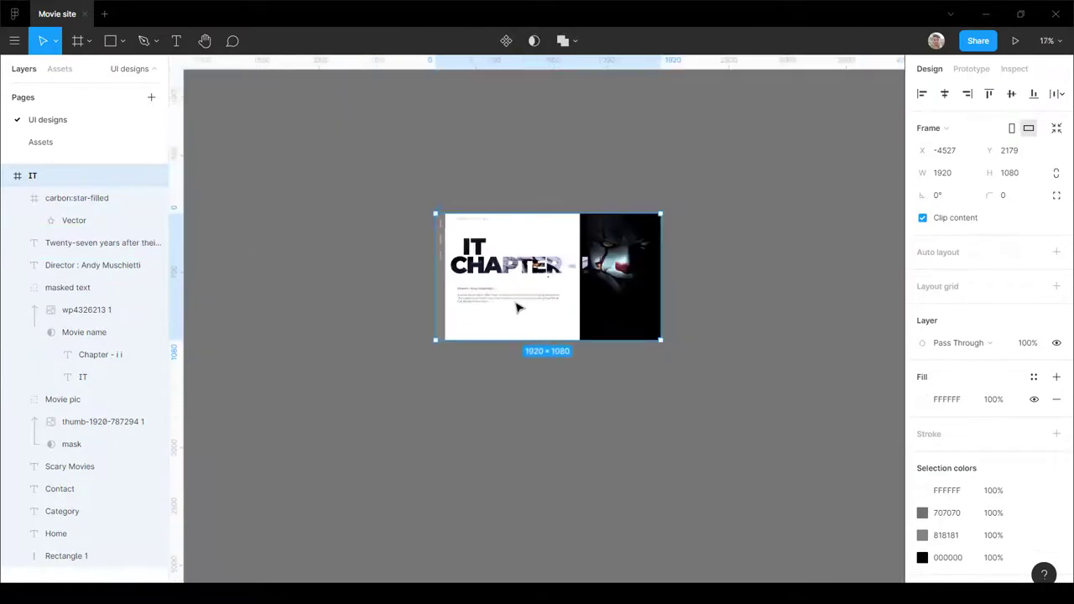
Step: Take the star vector out of its carbon:star-filled frame and remove that frame
scroll(470, 292, "up", 2)
left_click(92, 198)
scroll(631, 271, "up", 6)
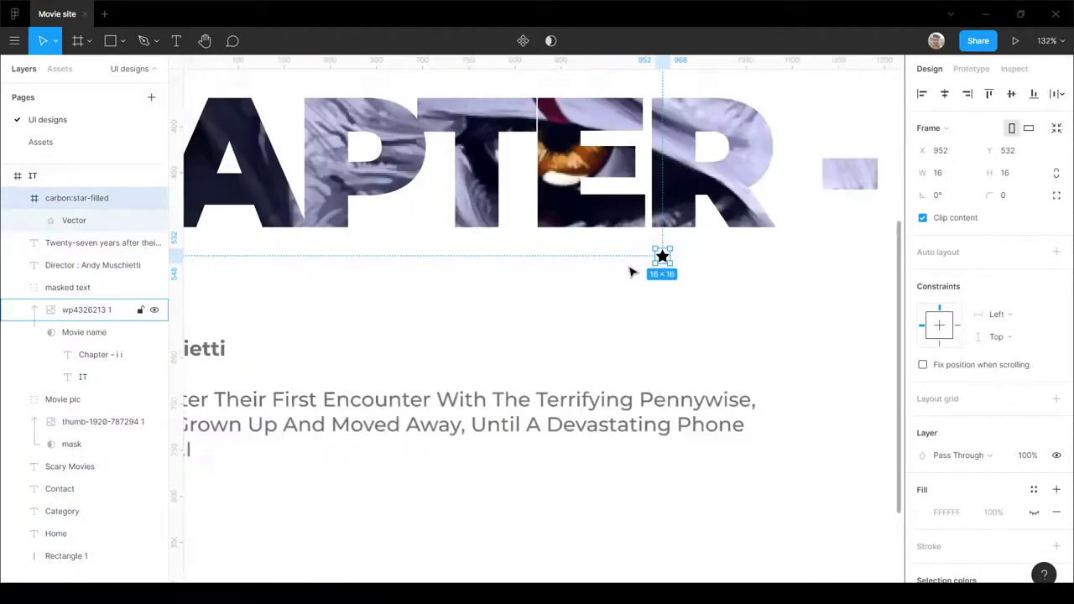
scroll(648, 259, "up", 8)
left_click_drag(729, 247, 351, 379)
left_click(96, 217)
left_click(505, 299)
key("Delete")
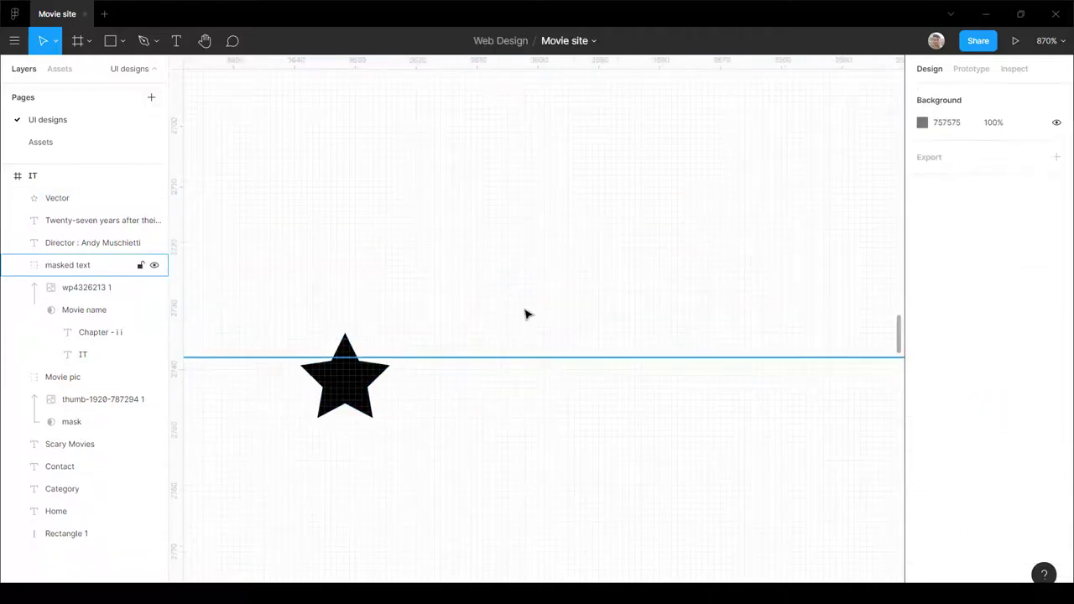
Step: Move the star below the synopsis near its left edge, at about X 188, Y 791
scroll(651, 248, "down", 2)
scroll(650, 248, "down", 7)
left_click_drag(575, 192, 231, 490)
scroll(659, 379, "down", 6)
scroll(527, 409, "up", 5)
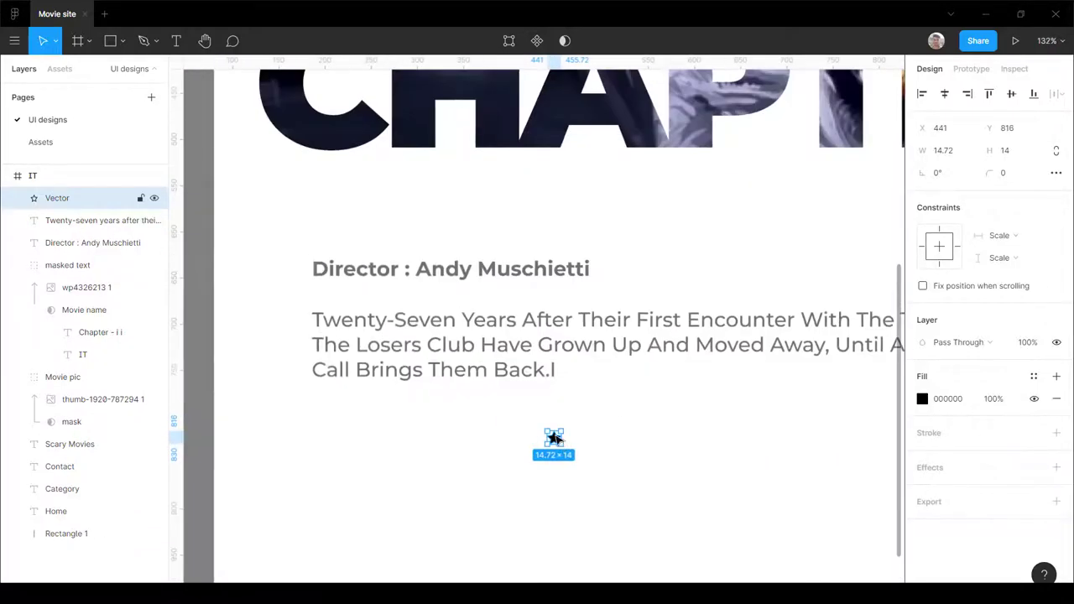
left_click_drag(553, 438, 324, 417)
Step: Enlarge the star and set its height to 30 with its proportions locked
scroll(324, 417, "up", 5)
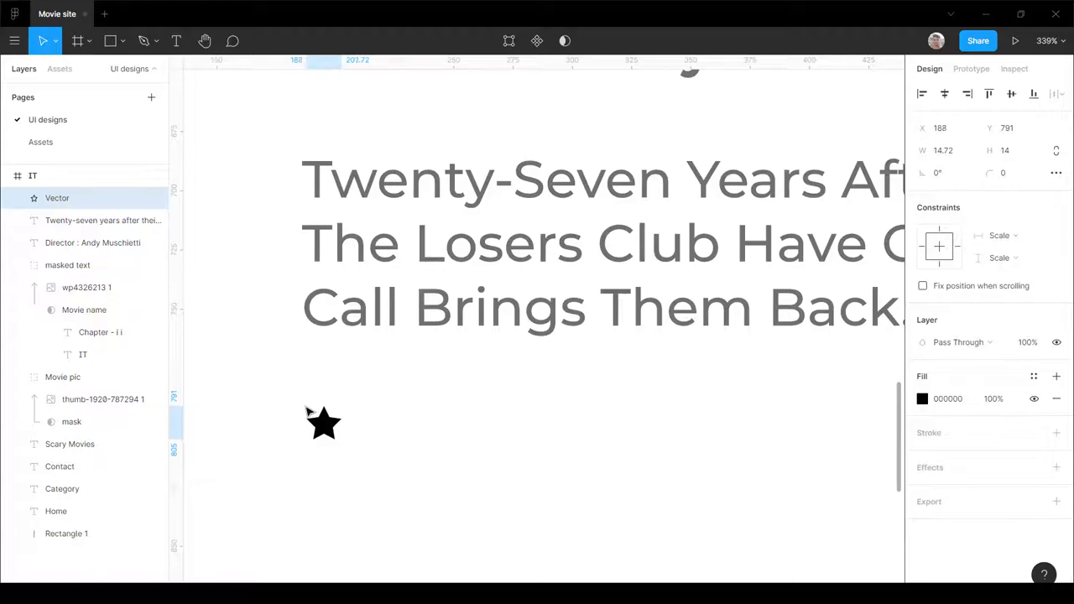
left_click_drag(345, 445, 403, 506)
scroll(403, 506, "down", 5)
scroll(429, 417, "up", 3)
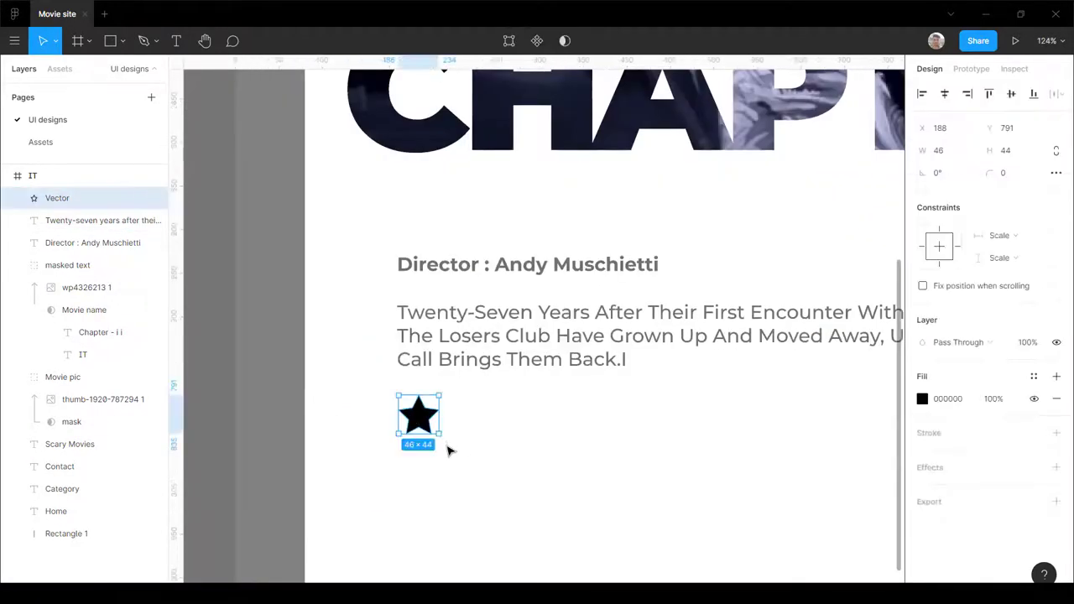
left_click_drag(441, 433, 429, 426)
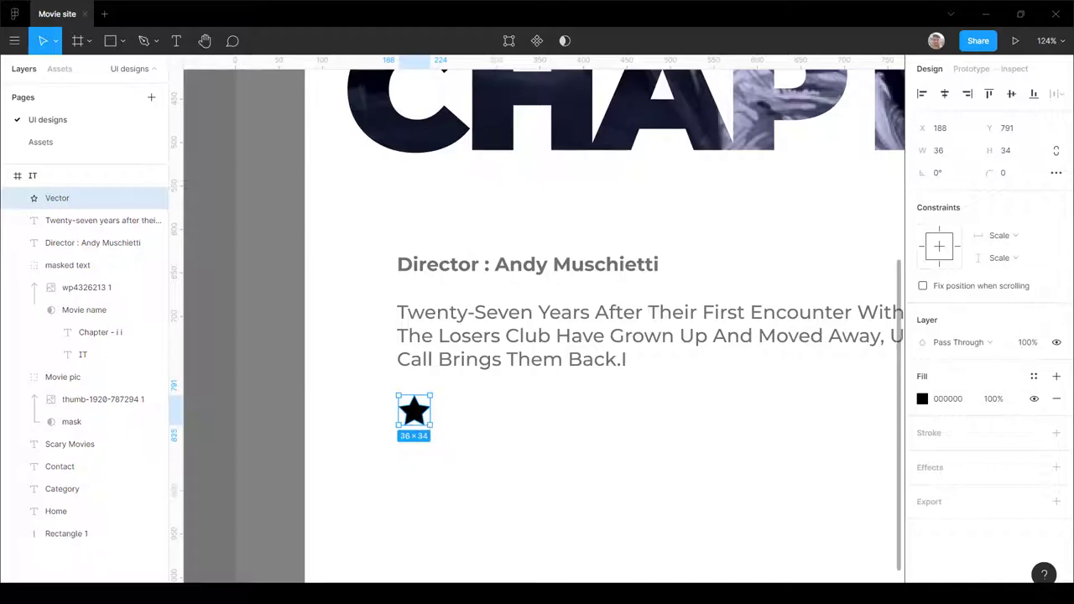
left_click(428, 433)
scroll(427, 433, "down", 5)
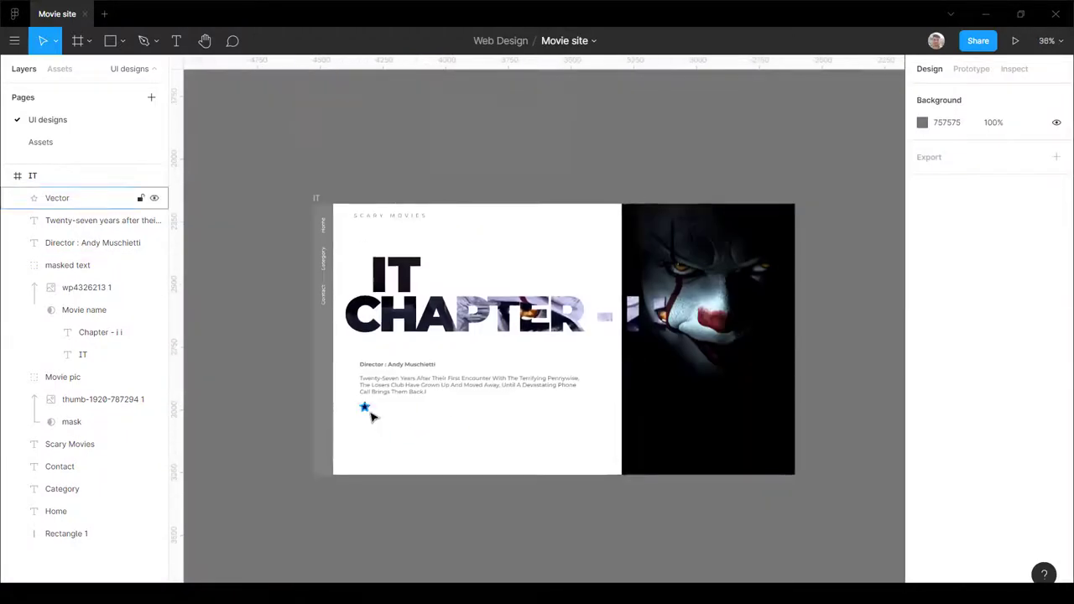
scroll(372, 417, "up", 5)
left_click(369, 413)
scroll(372, 422, "up", 2)
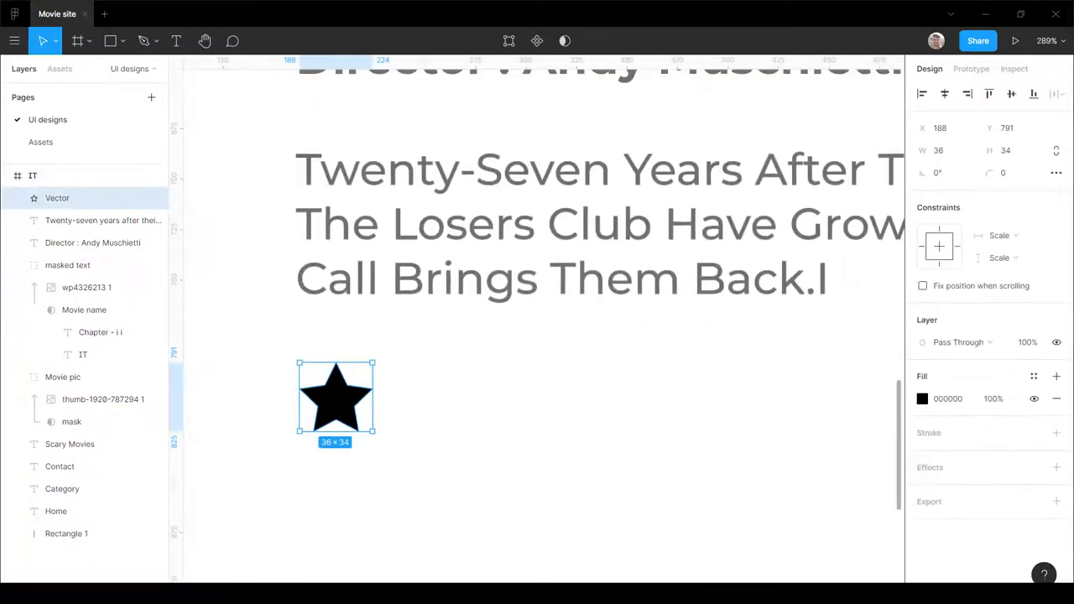
type("30")
key("Return")
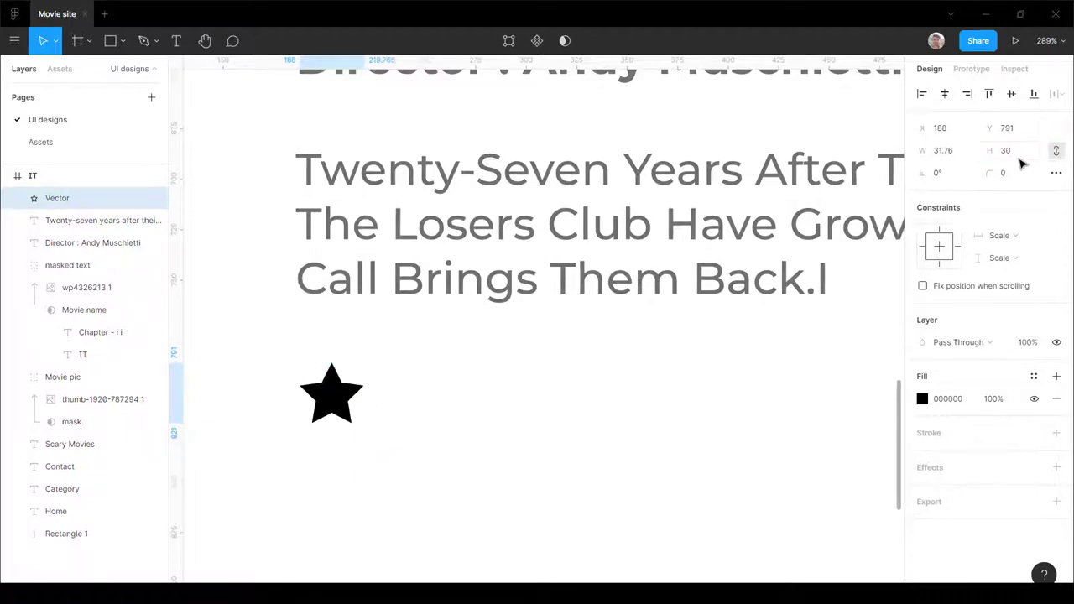
Step: Duplicate the star rightwards at a 38 px interval to make a row of five stars
scroll(352, 369, "up", 2)
left_click_drag(352, 408, 459, 408, "alt")
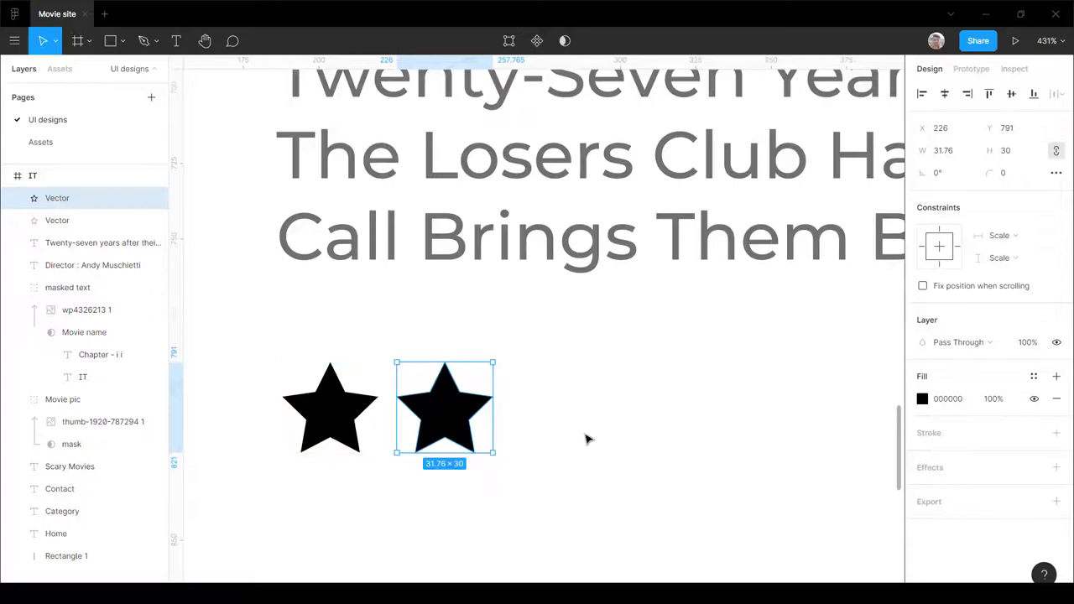
key("ctrl+d")
key("ctrl+d")
key("ctrl+d")
scroll(585, 438, "down", 3)
left_click(545, 494)
scroll(389, 378, "down", 3)
scroll(456, 371, "up", 3)
Step: Group the five stars and name the group "Star Mask"
left_click_drag(596, 456, 385, 415)
key("ctrl+g")
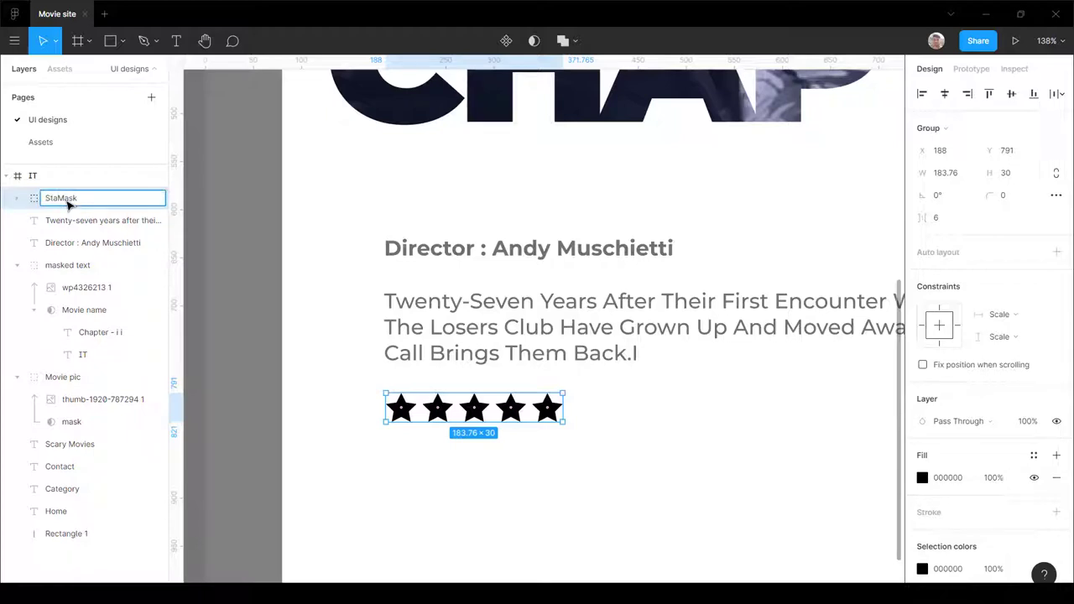
key("Return")
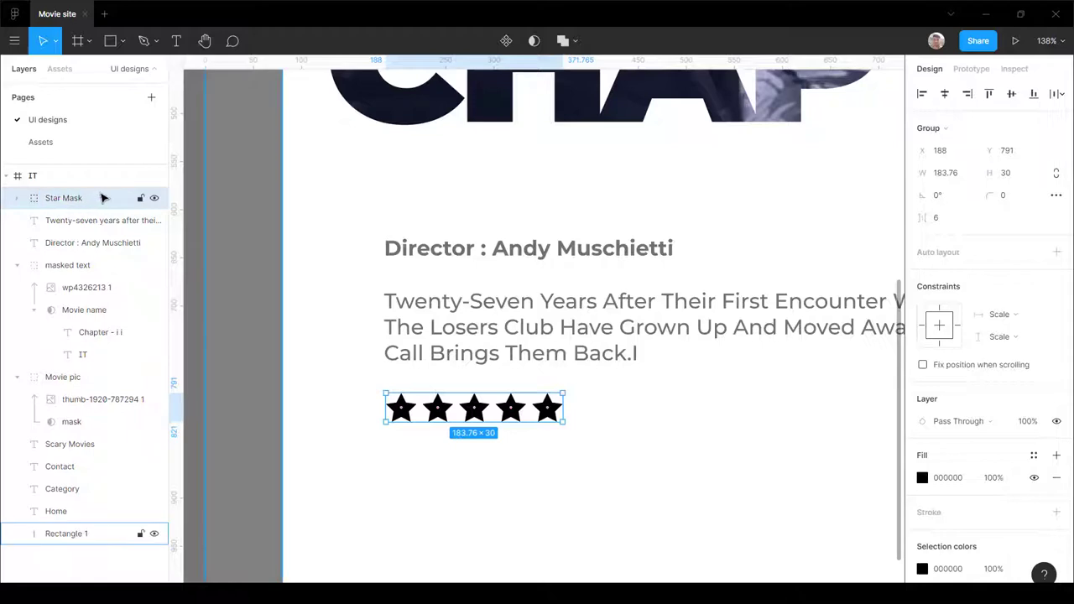
Step: Duplicate the Star Mask group in place and rename the copy "Star Stroke"
key("ctrl+d")
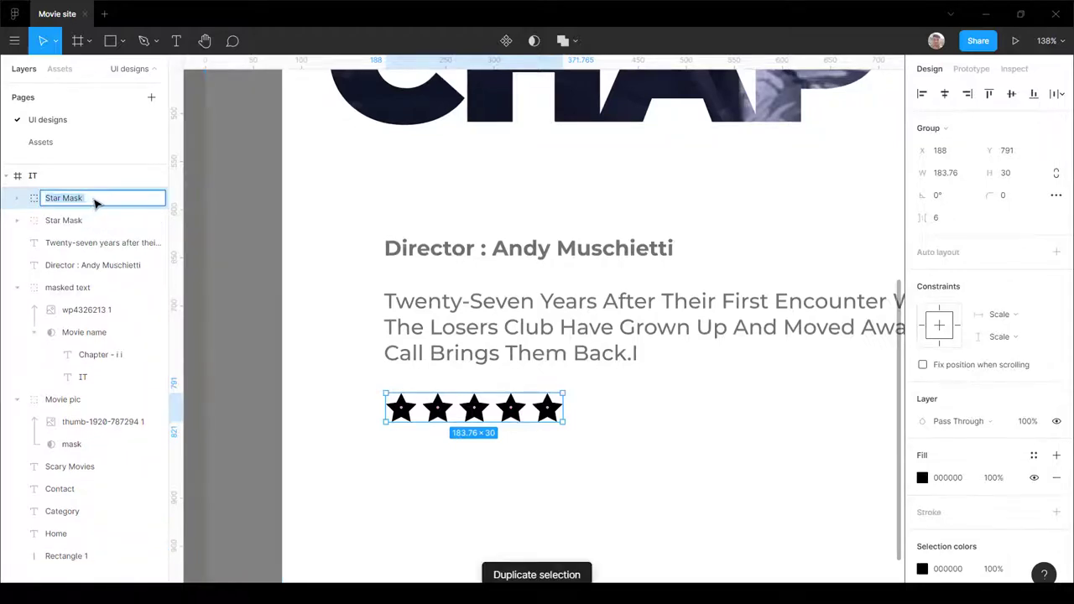
key("BackSpace")
key("BackSpace")
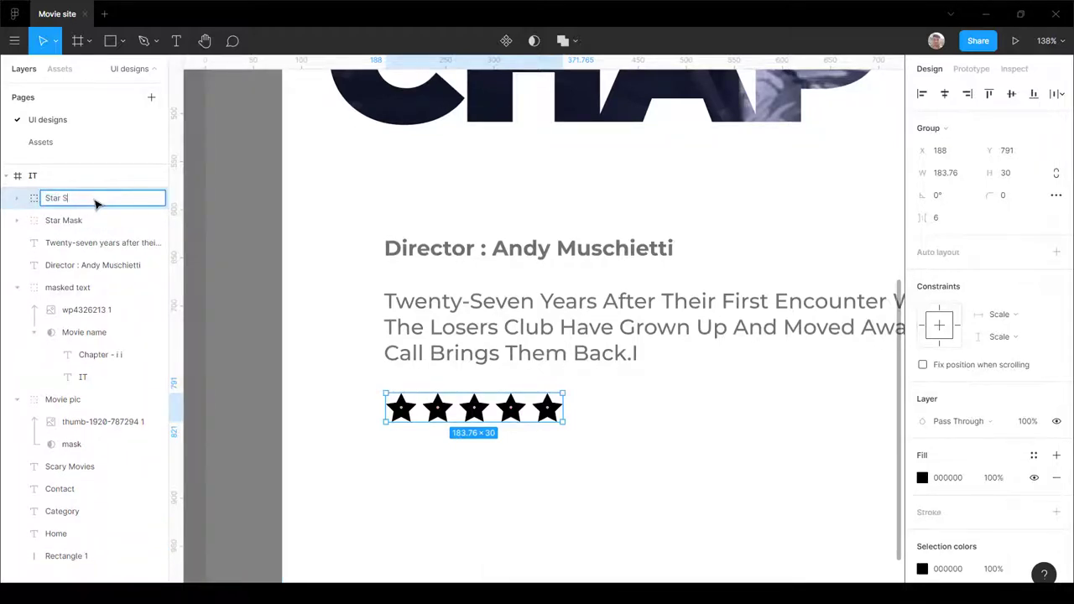
key("Return")
left_click(422, 456)
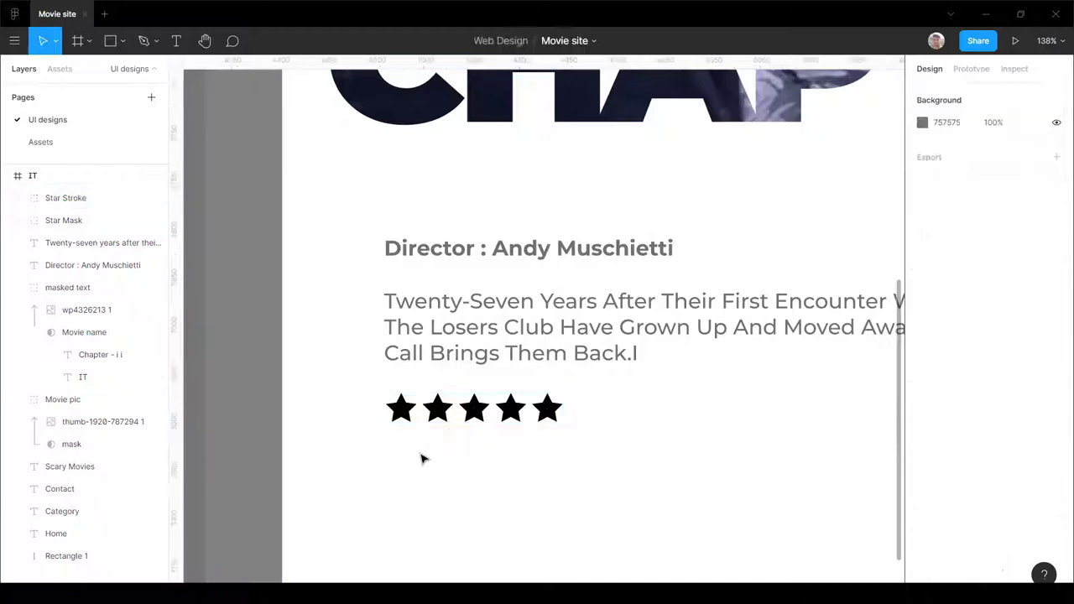
Step: Draw a rectangle about 162 × 33 below the stars and place its layer between Star Stroke and Star Mask
scroll(422, 455, "down", 5)
scroll(510, 411, "up", 5)
key("r")
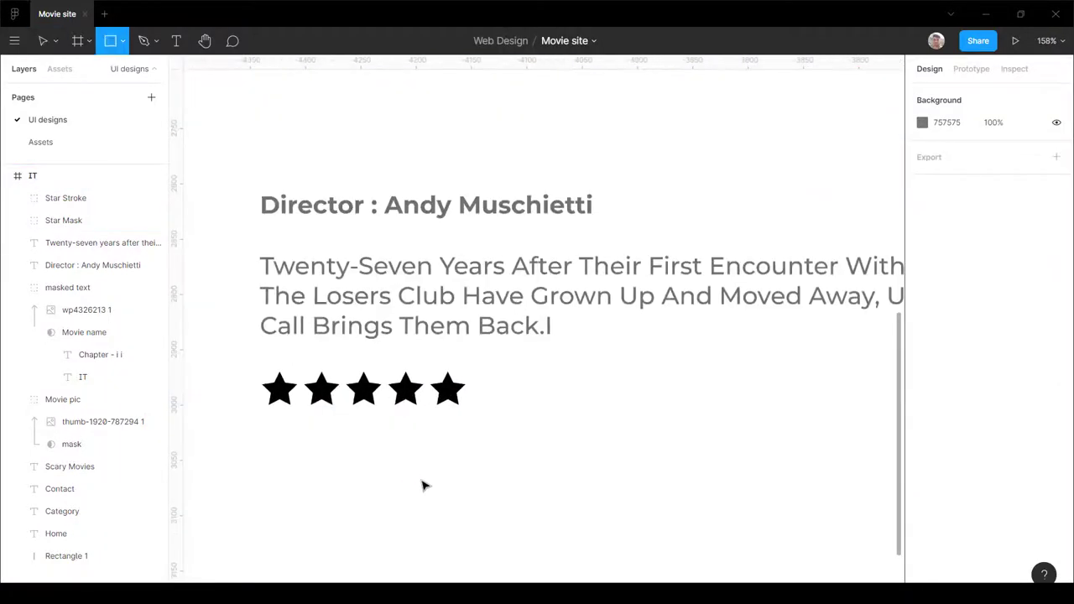
left_click_drag(403, 475, 584, 511)
left_click_drag(63, 242, 63, 237)
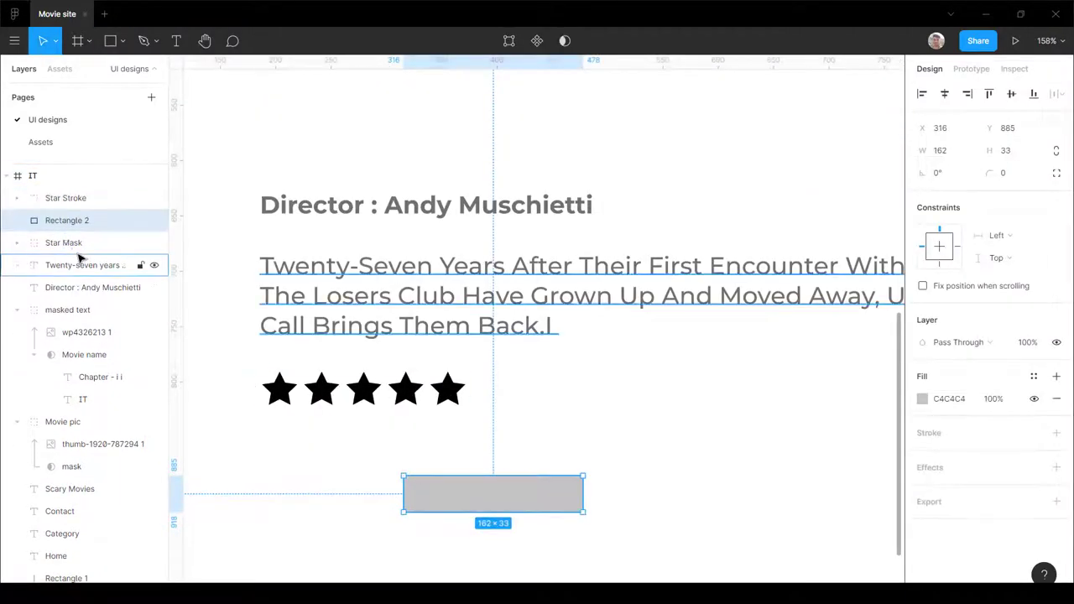
Step: Set the Star Mask group as a mask and group it with the new rectangle under the name "Masked Star"
left_click(84, 242)
left_click(534, 41)
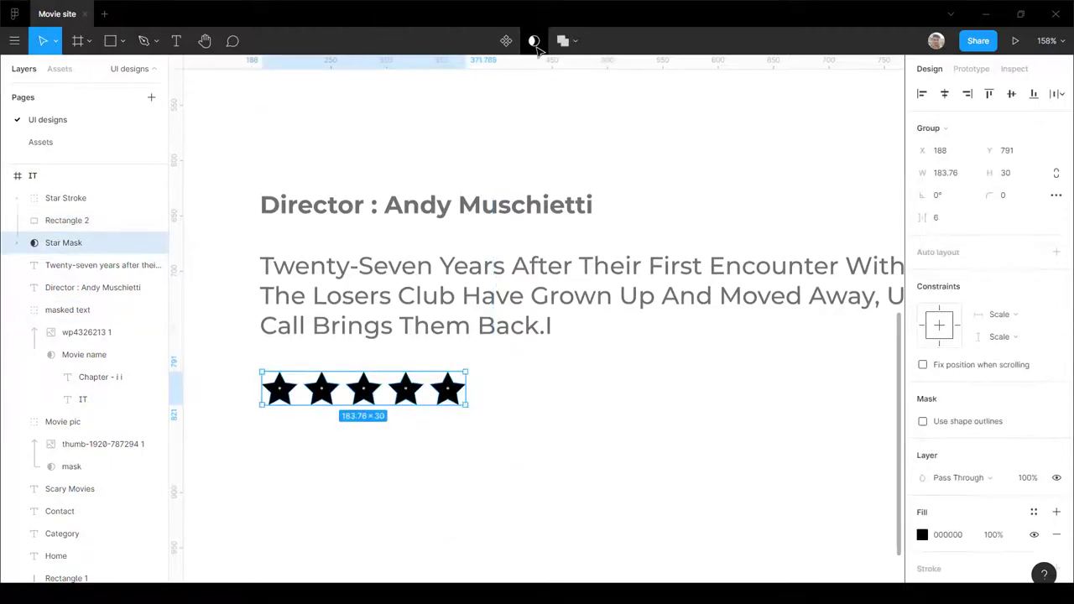
left_click(63, 223)
left_click(72, 243, "shift")
key("ctrl+g")
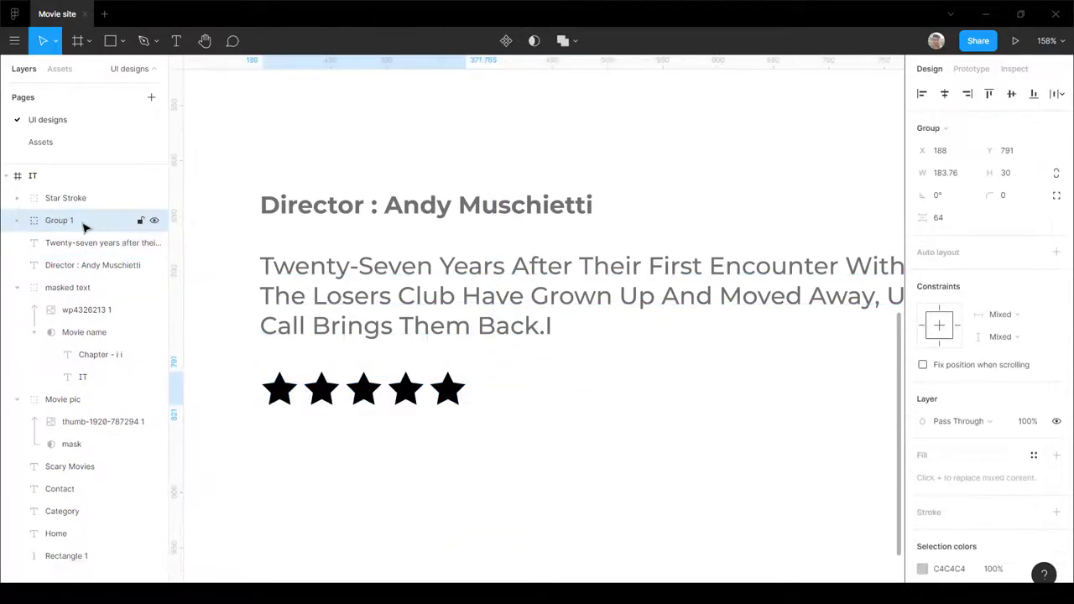
double_click(59, 221)
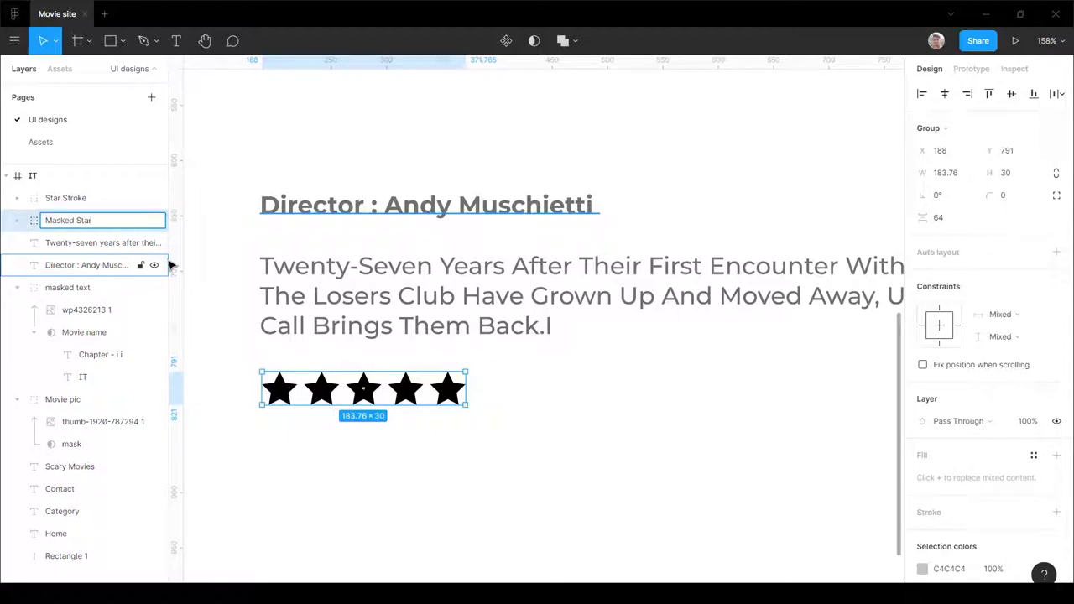
key("Return")
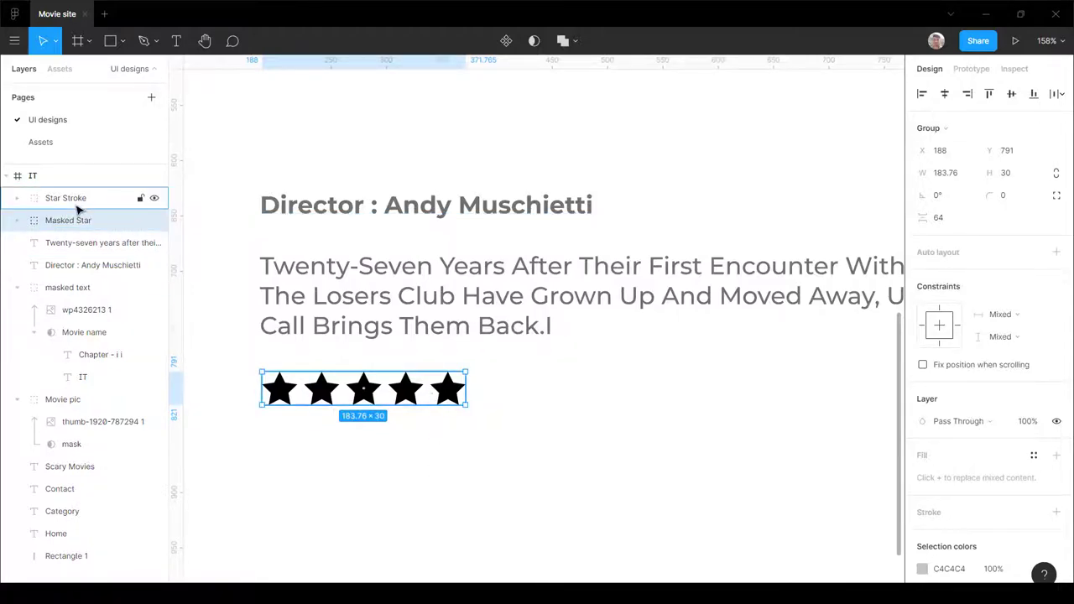
Step: Hide the Star Stroke group
left_click(74, 206)
key("minus")
left_click(154, 198)
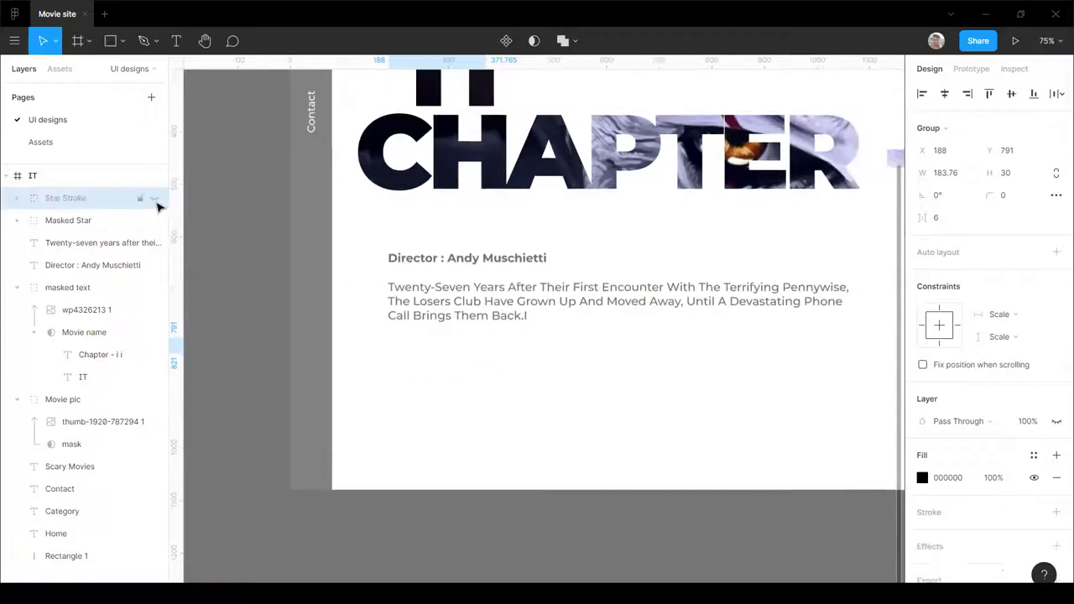
Step: Move the rectangle inside Masked Star over the star row and extend its left edge to X 188
scroll(393, 305, "up", 5)
left_click(66, 220)
left_click(17, 220)
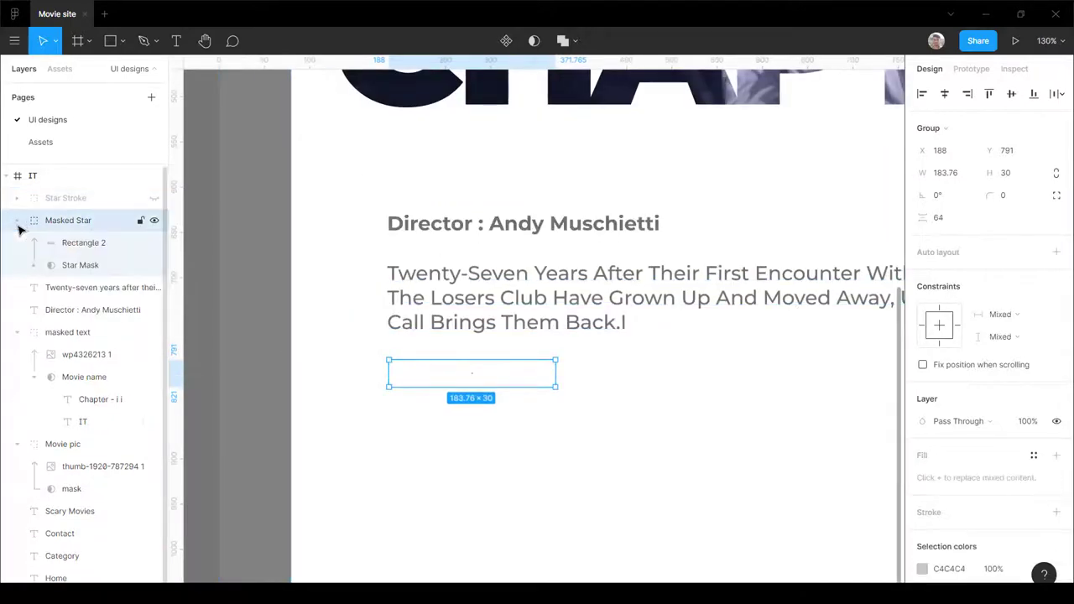
left_click(75, 243)
left_click_drag(574, 475, 463, 388)
scroll(403, 371, "up", 5)
left_click_drag(369, 389, 346, 395)
scroll(375, 484, "up", 4)
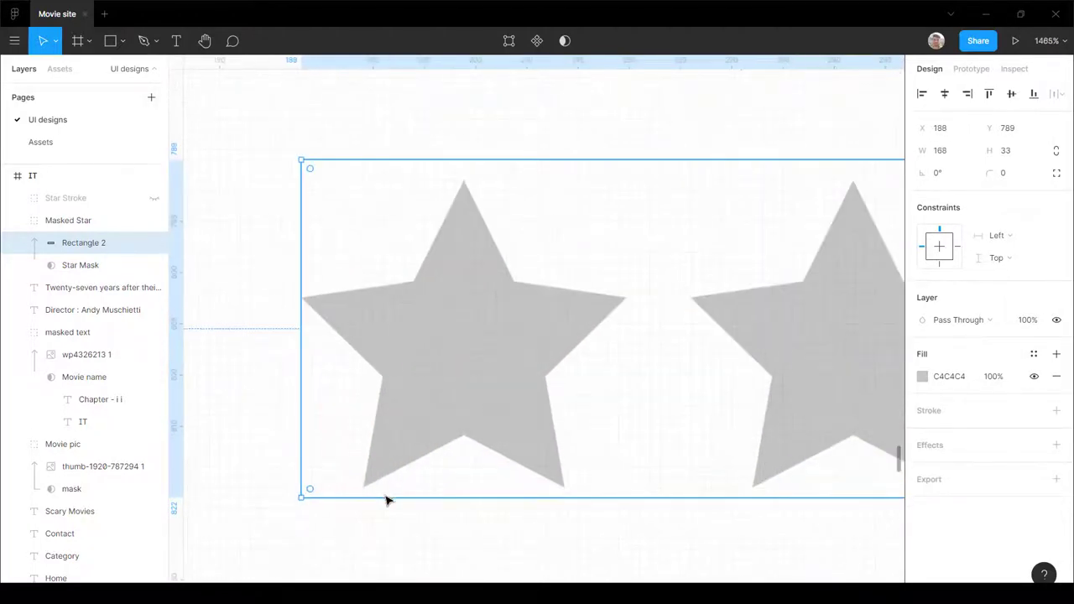
Step: Resize the masked rectangle to 184 × 30 so it covers all five stars exactly
left_click_drag(457, 170, 459, 194)
scroll(355, 240, "down", 6)
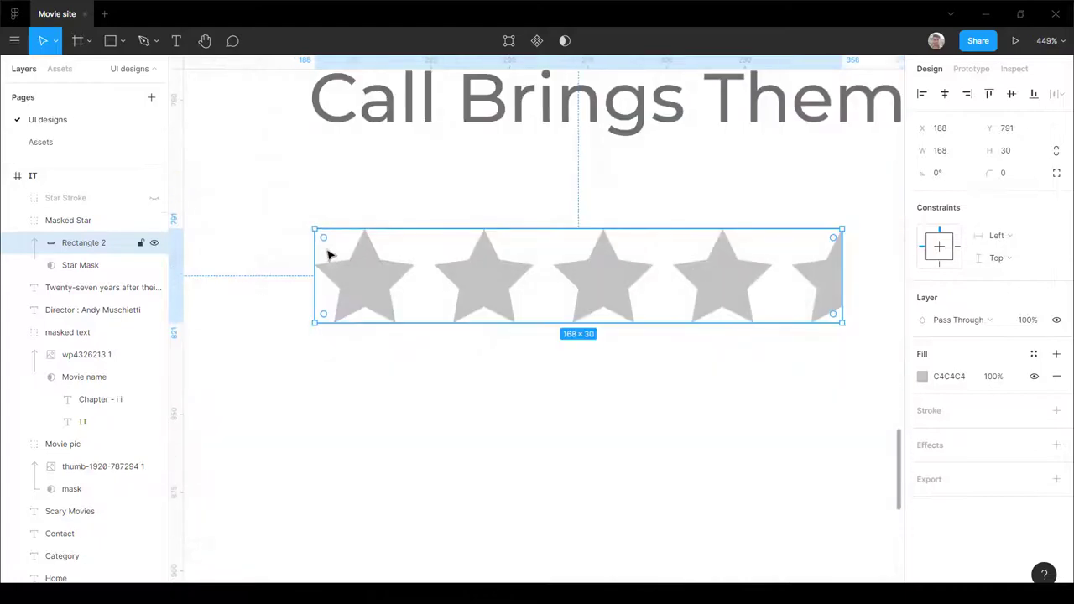
scroll(774, 283, "up", 3)
scroll(773, 252, "up", 4)
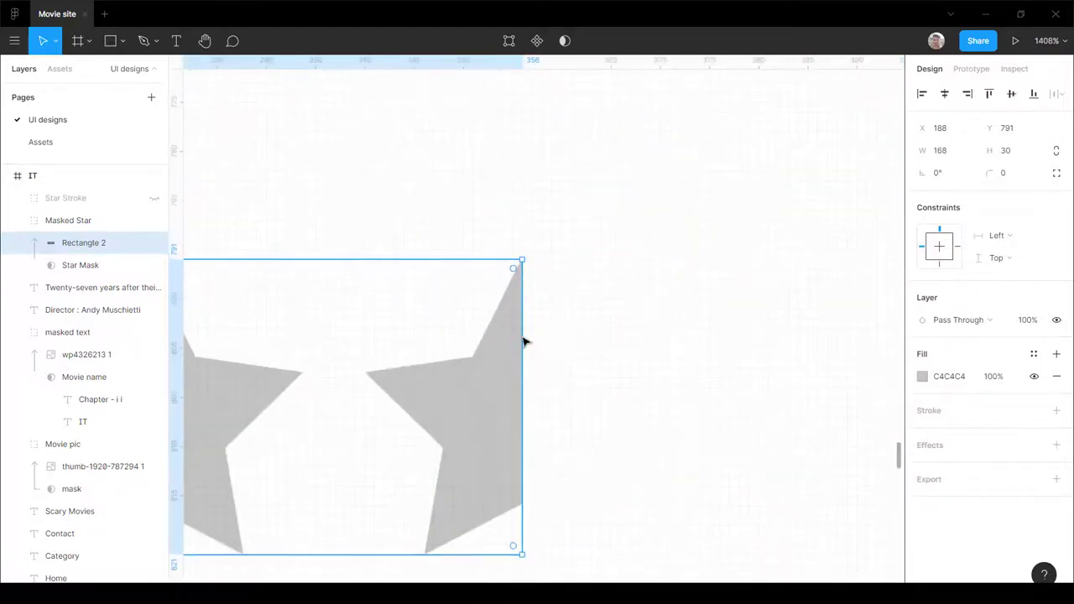
left_click_drag(525, 341, 688, 377)
scroll(780, 377, "down", 6)
Step: Fill the masked rectangle with yellow FFF854
left_click(923, 377)
left_click_drag(808, 446, 803, 445)
left_click_drag(802, 318, 863, 266)
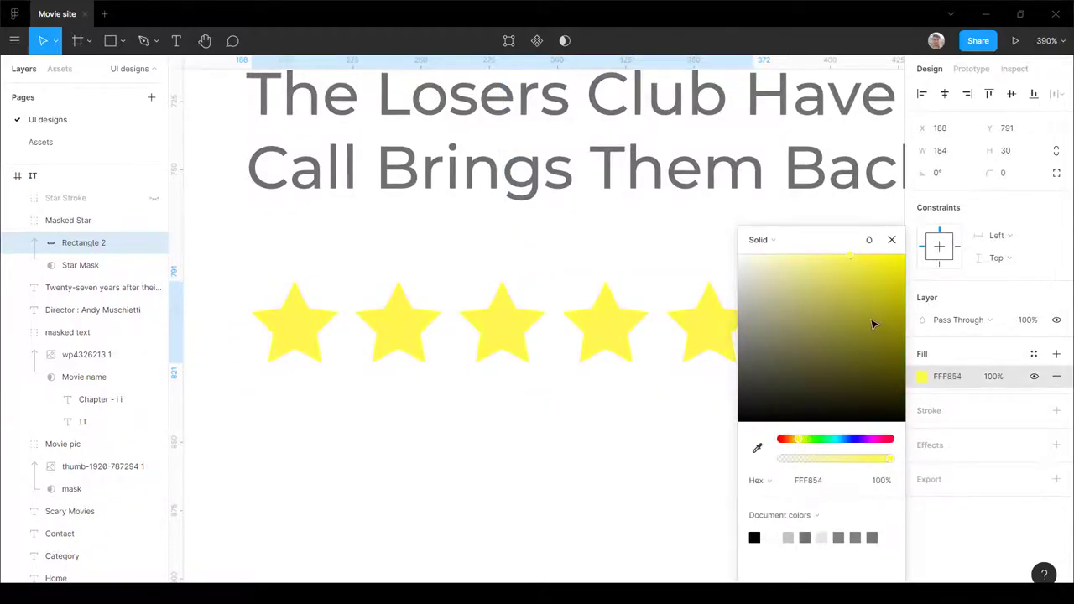
scroll(438, 282, "down", 5)
left_click(453, 415)
scroll(528, 394, "down", 3)
scroll(527, 352, "up", 4)
Step: Try narrowing the yellow rectangle from its right edge and undo the change
double_click(606, 391)
scroll(643, 396, "up", 4)
left_click_drag(647, 408, 489, 422)
key("ctrl+z")
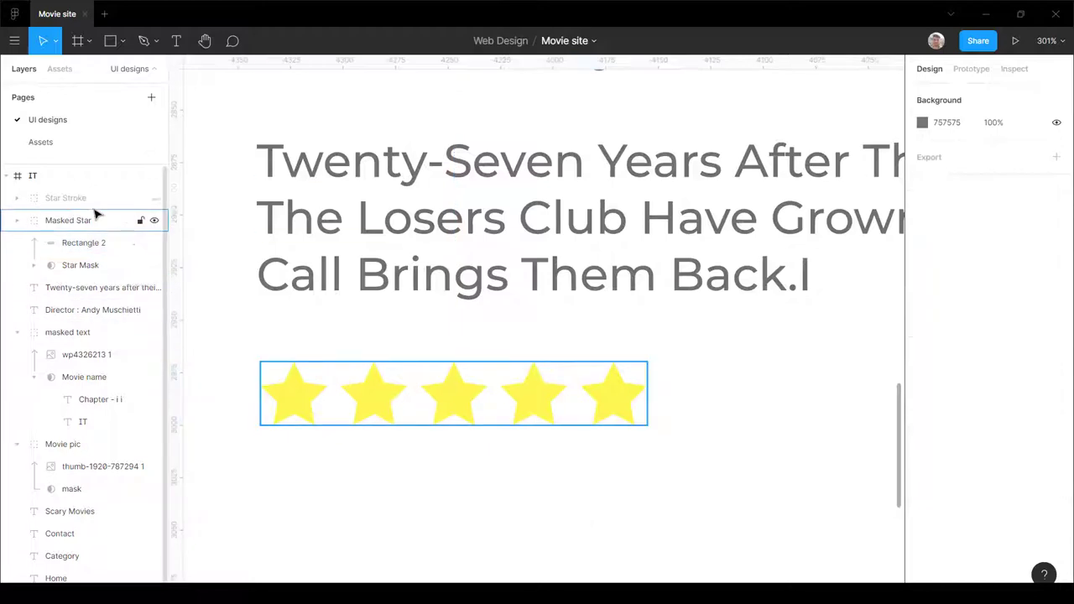
Step: Show the Star Stroke group and replace its fill with a black inside stroke of 1
left_click(154, 198)
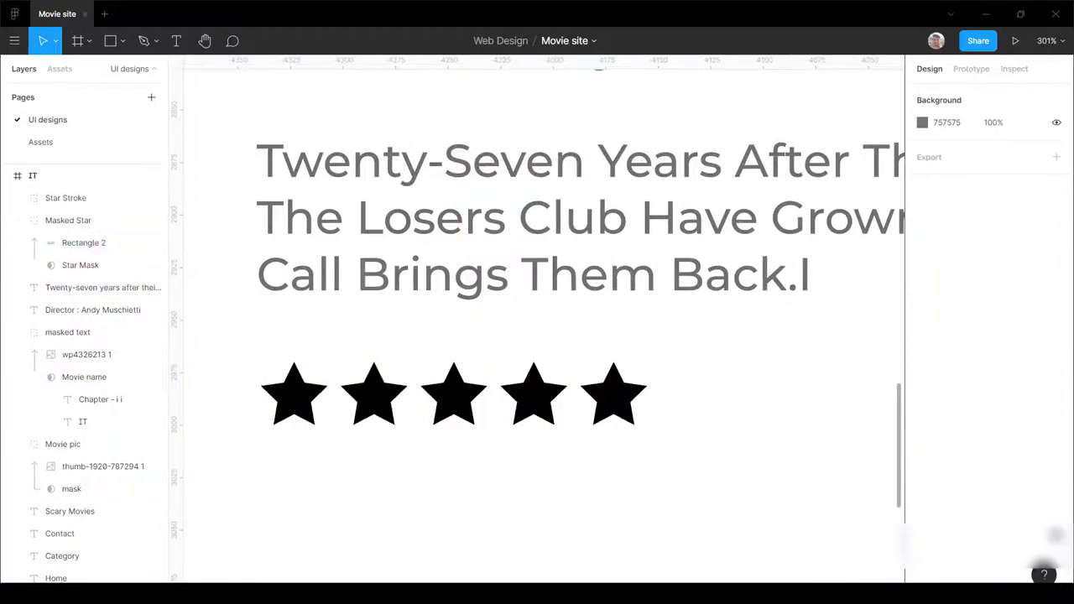
left_click(90, 205)
left_click(1056, 477)
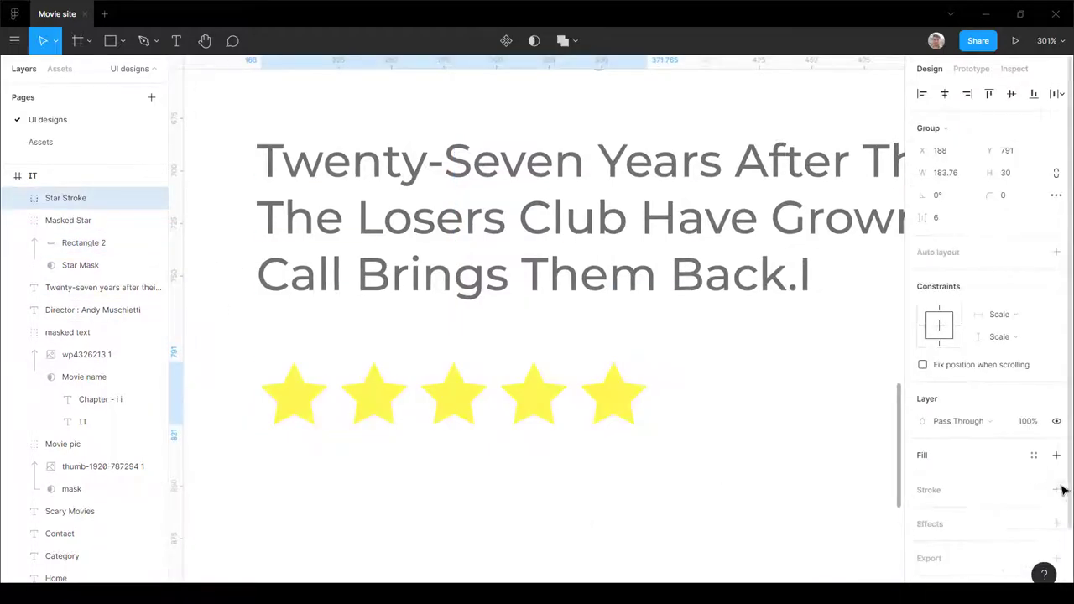
left_click(1056, 489)
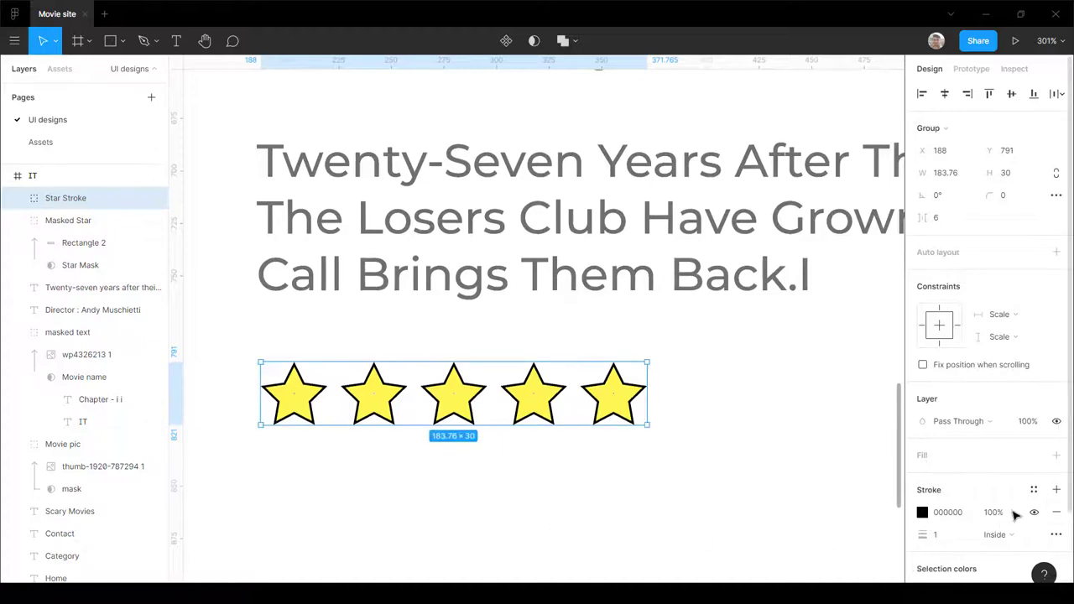
Step: Lighten the Star Stroke outline colour from black to grey
left_click(922, 512)
mouse_move(789, 347)
left_mouse_down()
mouse_move(776, 329)
mouse_move(697, 297)
mouse_move(683, 338)
left_mouse_up()
left_click(587, 538)
Step: Examine the outlined yellow stars up close and within the page, including the extent of the masked rectangle
scroll(579, 454, "down", 10)
scroll(507, 383, "up", 5)
scroll(507, 384, "up", 5)
scroll(359, 377, "down", 3)
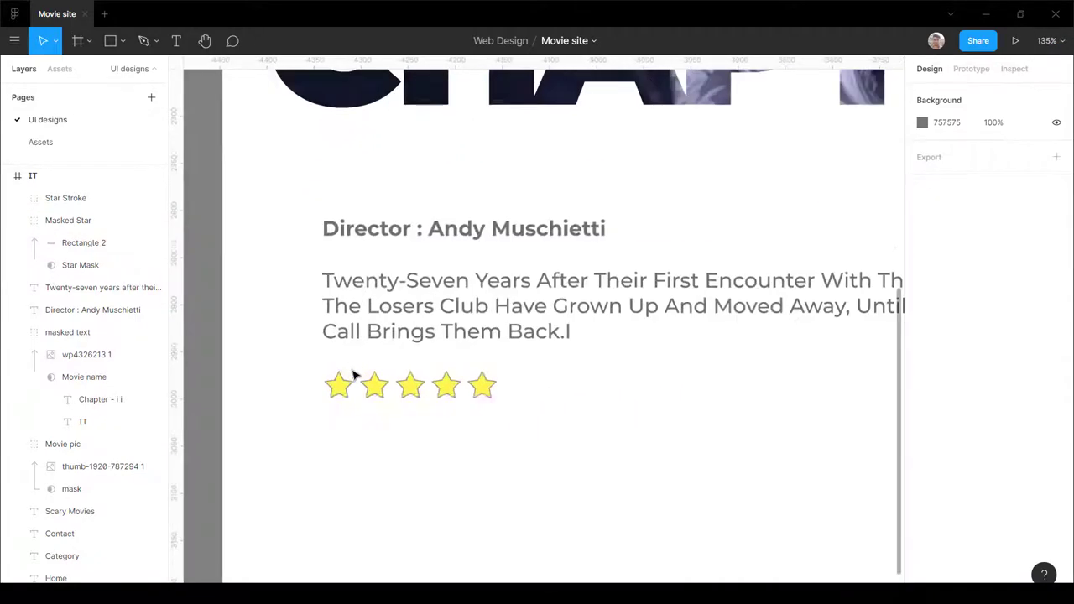
scroll(506, 388, "up", 4)
scroll(506, 388, "up", 3)
scroll(613, 372, "down", 6)
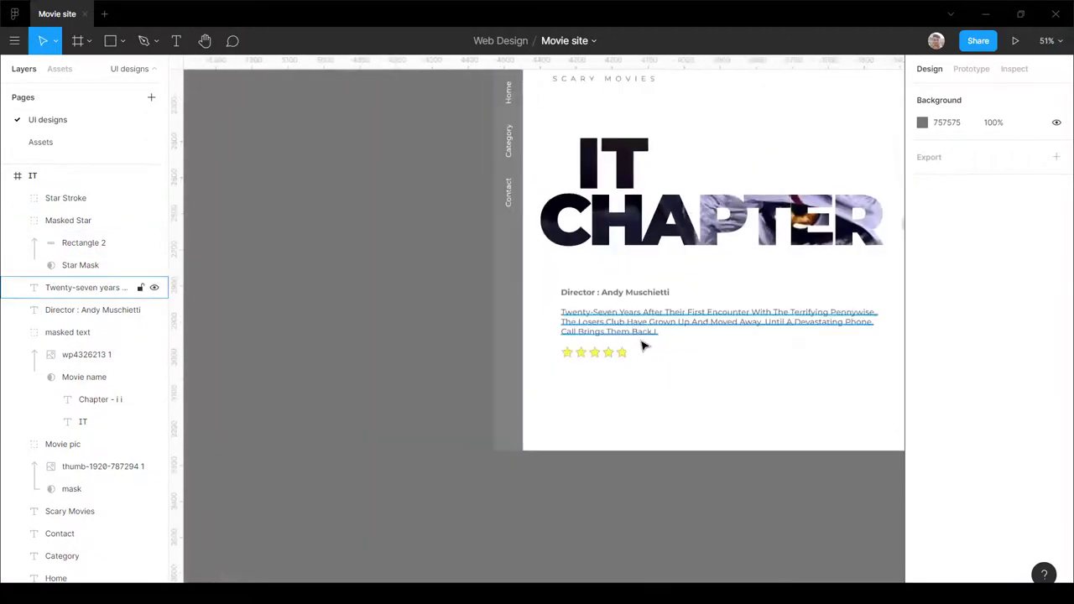
scroll(638, 344, "up", 5)
scroll(779, 390, "up", 4)
left_click(778, 399, "ctrl")
mouse_move(795, 410)
left_mouse_down()
mouse_move(565, 427)
mouse_move(798, 430)
left_mouse_up()
scroll(599, 405, "down", 5)
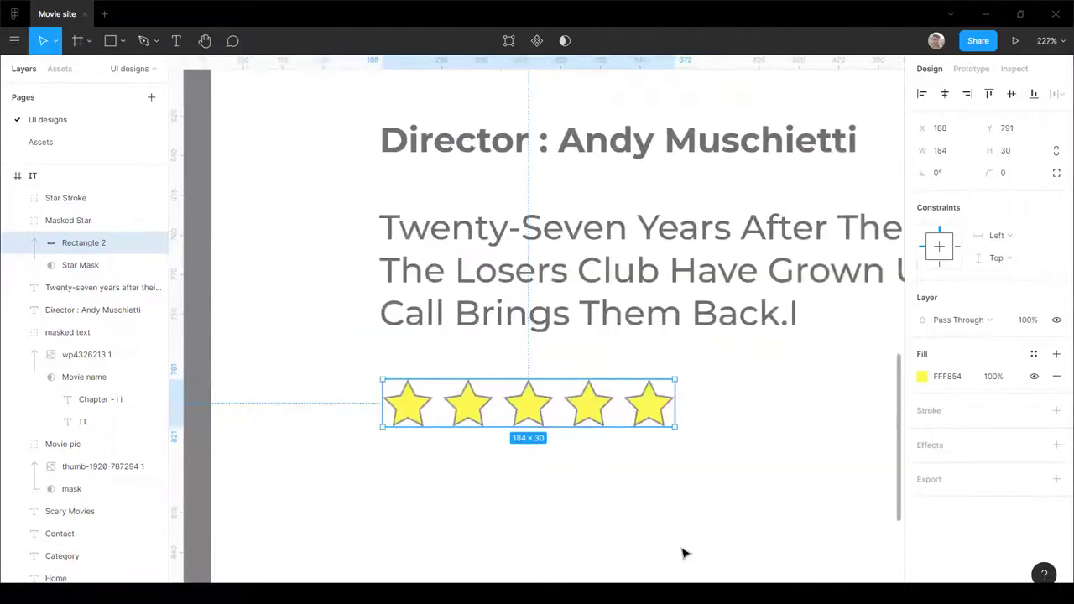
left_click(683, 551)
scroll(456, 312, "down", 7)
scroll(484, 252, "up", 4)
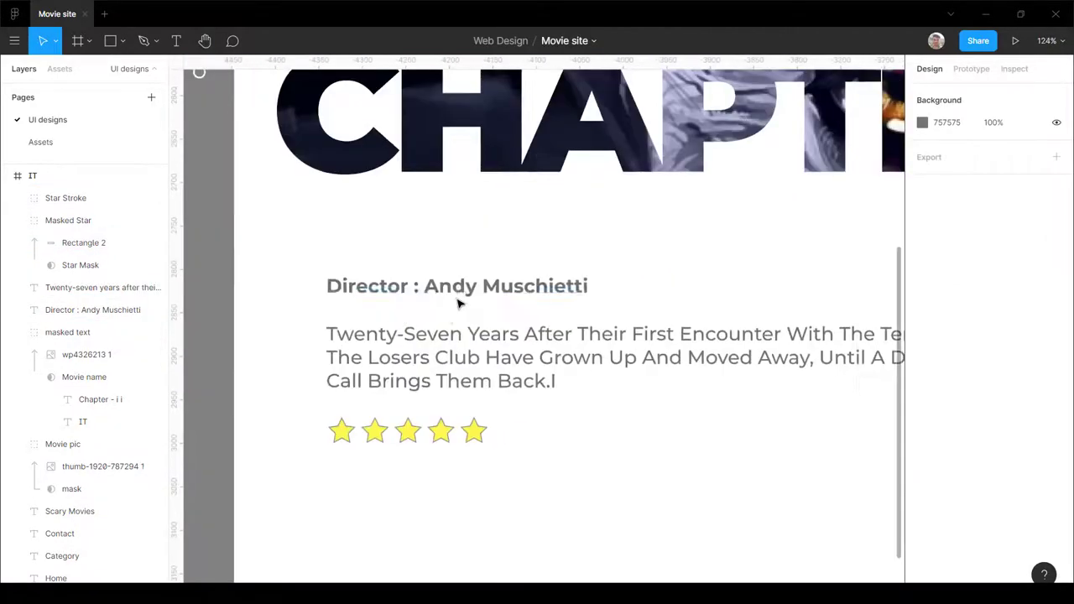
Step: Duplicate the director credit to the right of the stars and change the copy's text to "6.5 / 10"
left_click(462, 296)
left_click_drag(459, 292, 642, 438)
double_click(735, 440)
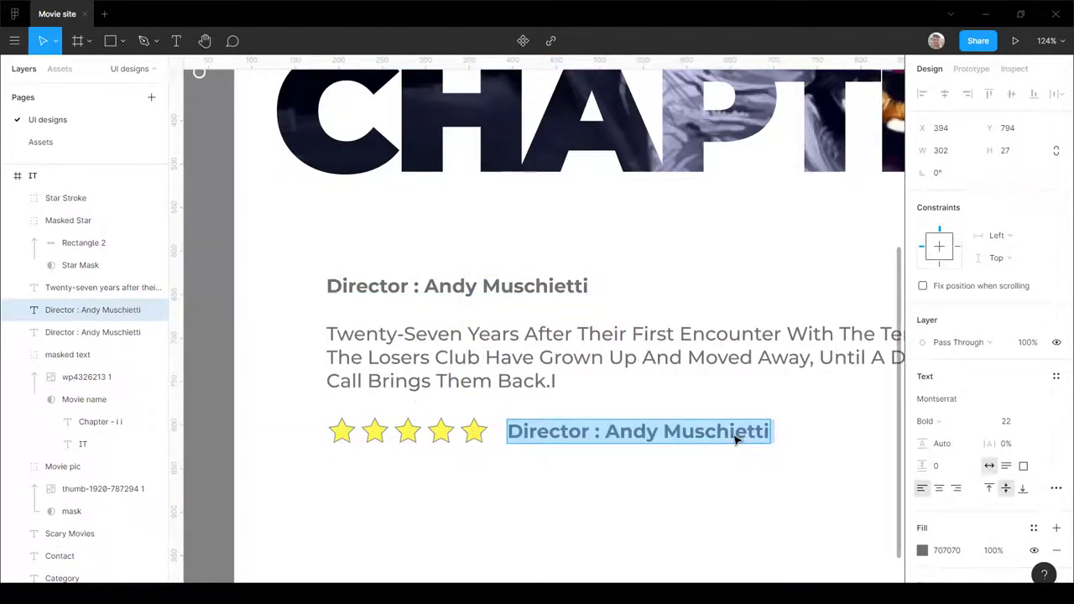
type("6.5 / 10")
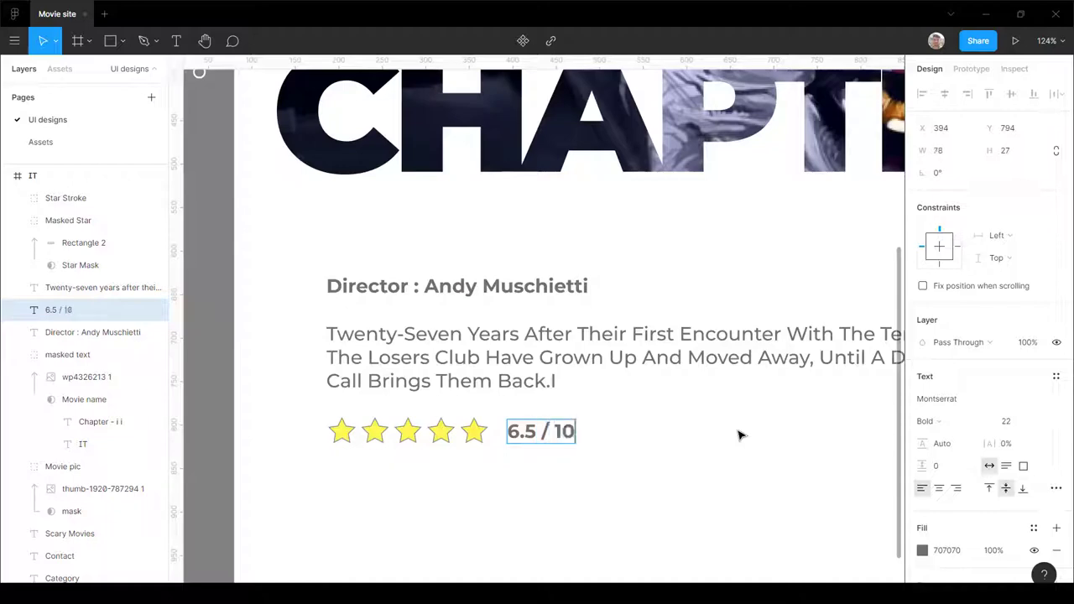
key("Escape")
Step: Narrow the yellow masked rectangle to a width of 132 so that three and a half stars are filled
scroll(452, 432, "up", 3)
left_click(511, 438, "ctrl")
left_click_drag(528, 432, 439, 430)
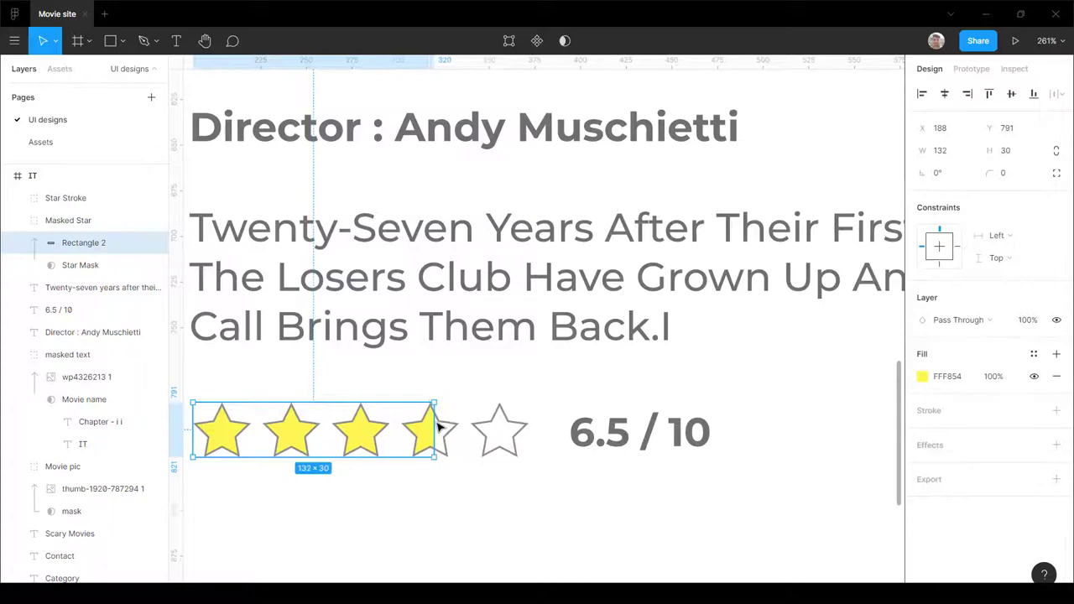
Step: Darken the "6.5 / 10" text to colour 4B4B4B
scroll(503, 462, "down", 5)
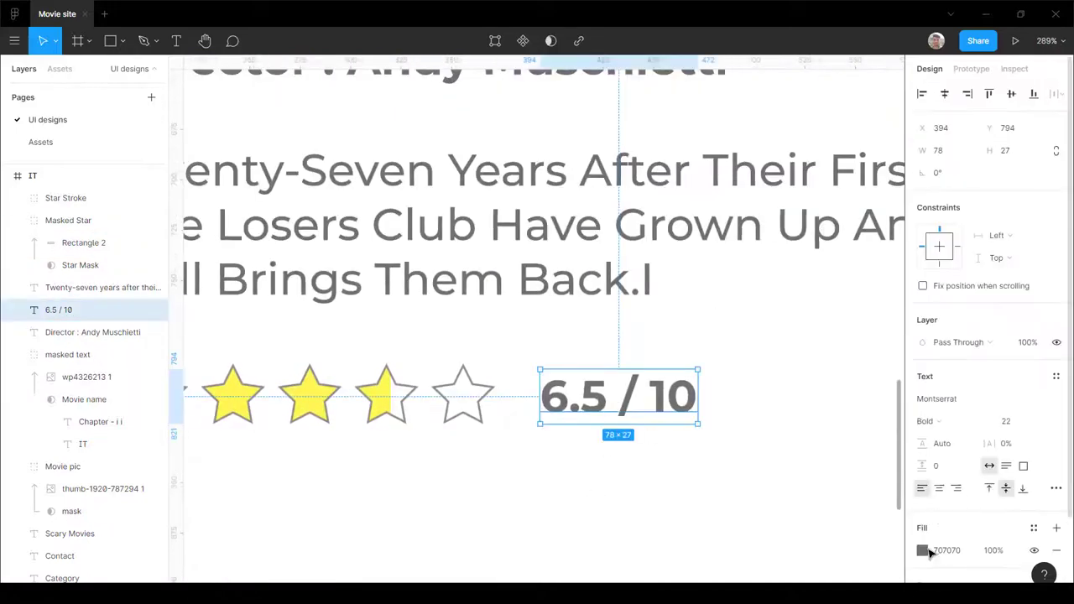
left_click(926, 551)
left_click_drag(783, 359, 727, 376)
left_click(352, 419)
scroll(353, 419, "down", 4)
scroll(489, 411, "up", 3)
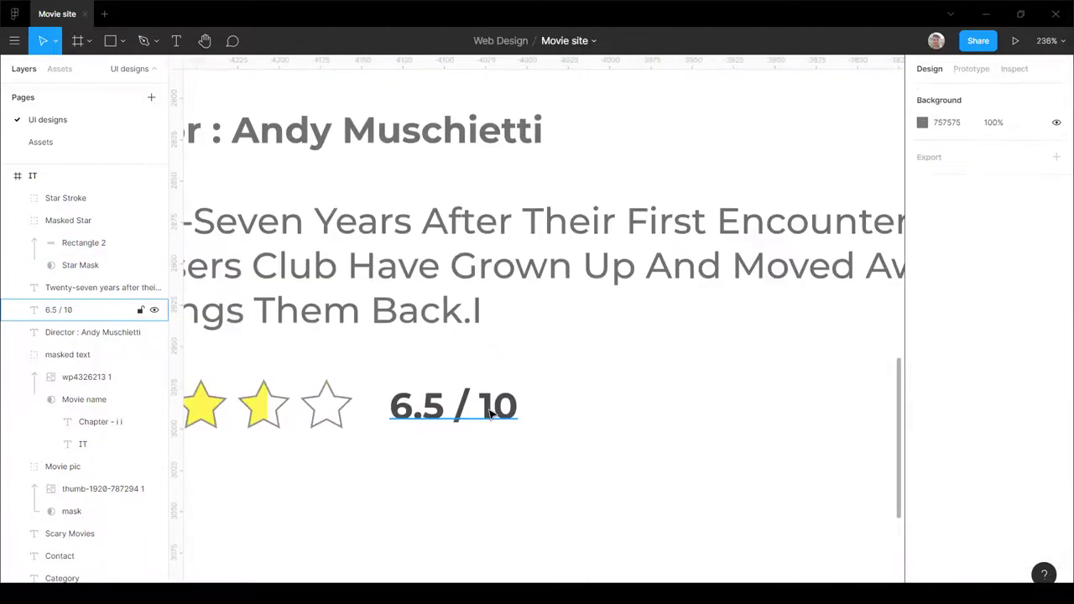
Step: Set the font size of the "6.5 / 10" text to 48
left_click(491, 414)
left_click(1040, 422)
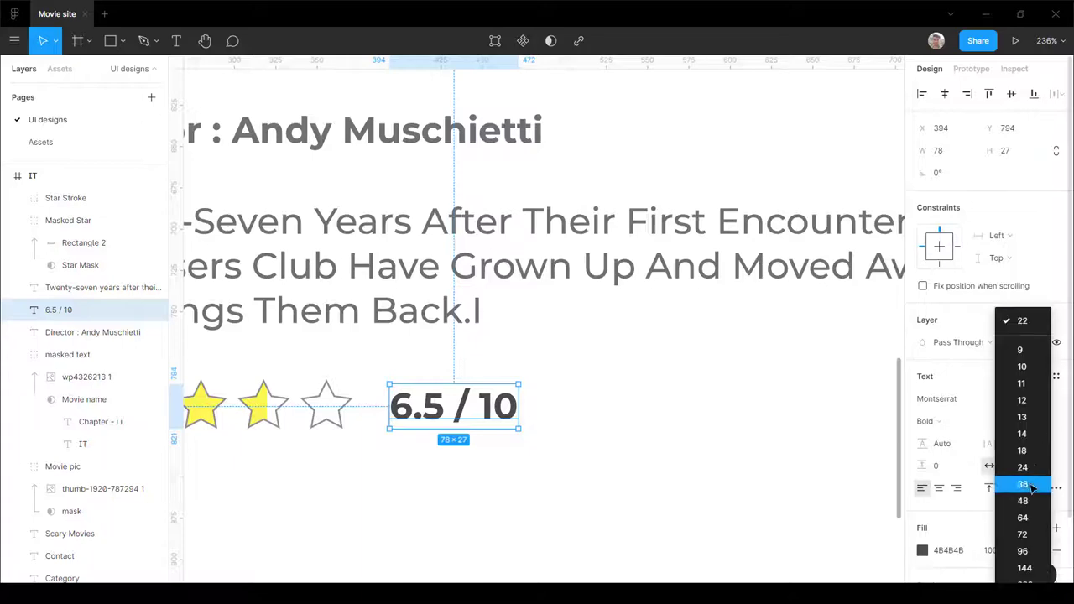
left_click(1030, 534)
scroll(643, 427, "right", 3)
left_click(1040, 424)
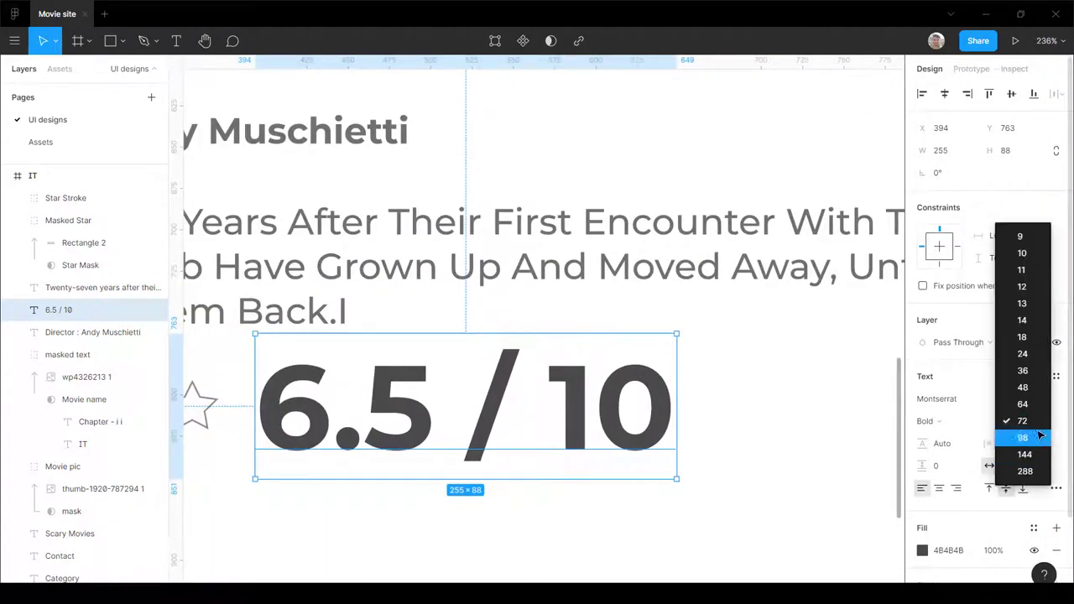
left_click(1022, 387)
Step: Move the "6.5 / 10" text right to X 417 and shift it slightly down together with the stars
scroll(811, 431, "down", 3)
left_click_drag(662, 431, 688, 430)
scroll(599, 448, "down", 2)
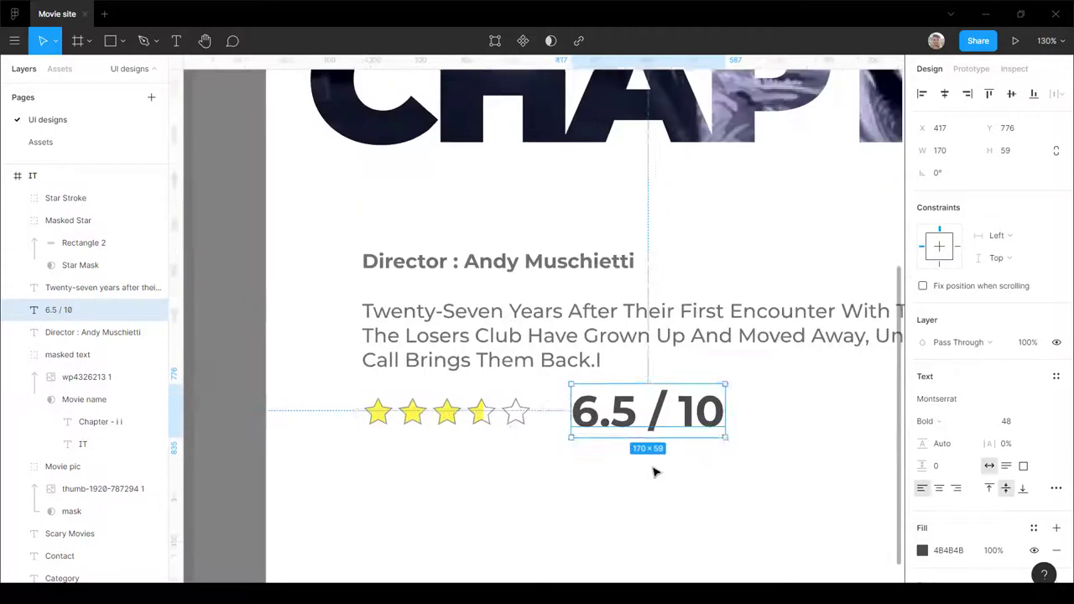
left_click(491, 418, "shift")
left_click_drag(517, 413, 518, 426)
left_click(551, 424)
Step: Review the whole IT page, including the masked title, clown picture, synopsis and star rating with its score
scroll(621, 438, "down", 3)
scroll(629, 440, "up", 3)
scroll(674, 404, "down", 4)
scroll(672, 401, "up", 3)
scroll(397, 360, "down", 5)
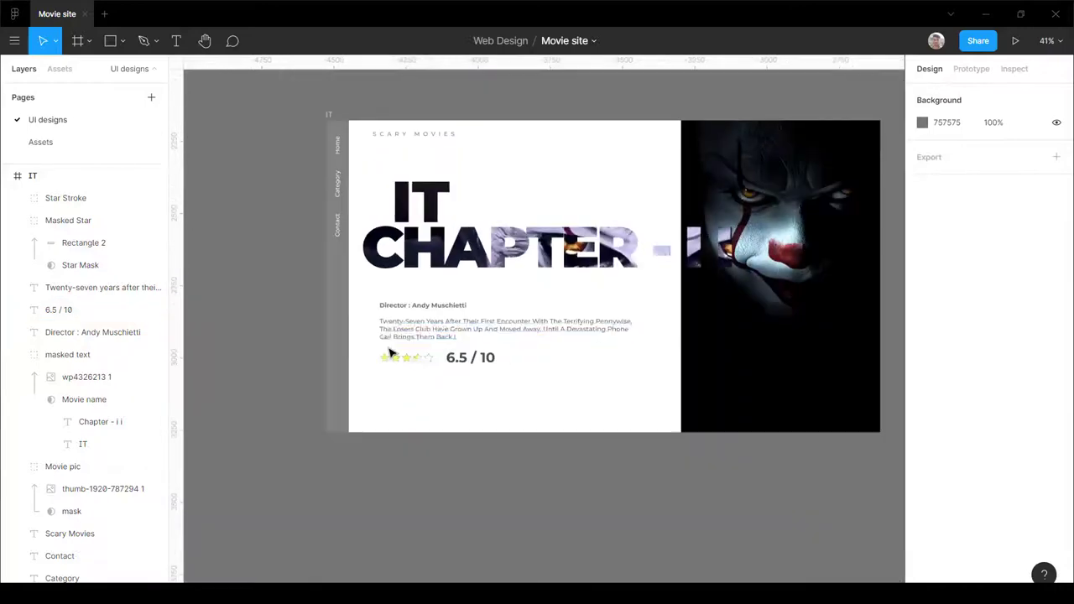
scroll(406, 356, "up", 2)
scroll(420, 359, "up", 2)
scroll(470, 383, "down", 3)
scroll(482, 391, "up", 3)
scroll(429, 361, "up", 2)
scroll(528, 428, "down", 3)
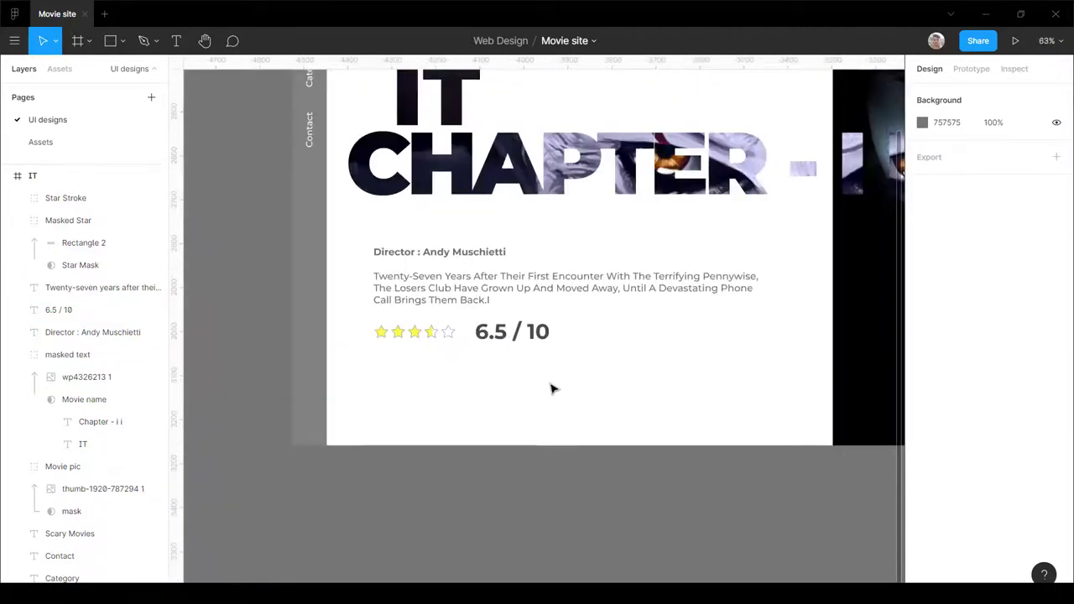
scroll(424, 365, "down", 2)
scroll(660, 235, "up", 1)
scroll(532, 336, "up", 3)
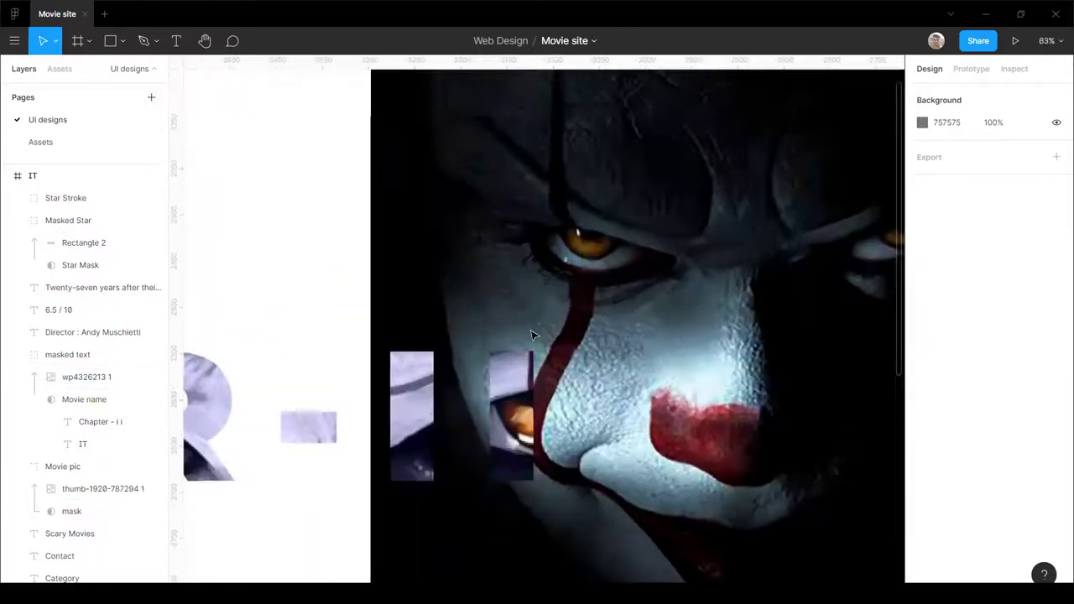
scroll(773, 302, "down", 2)
scroll(774, 302, "down", 2)
scroll(655, 289, "up", 3)
scroll(678, 277, "down", 3)
scroll(542, 315, "up", 5)
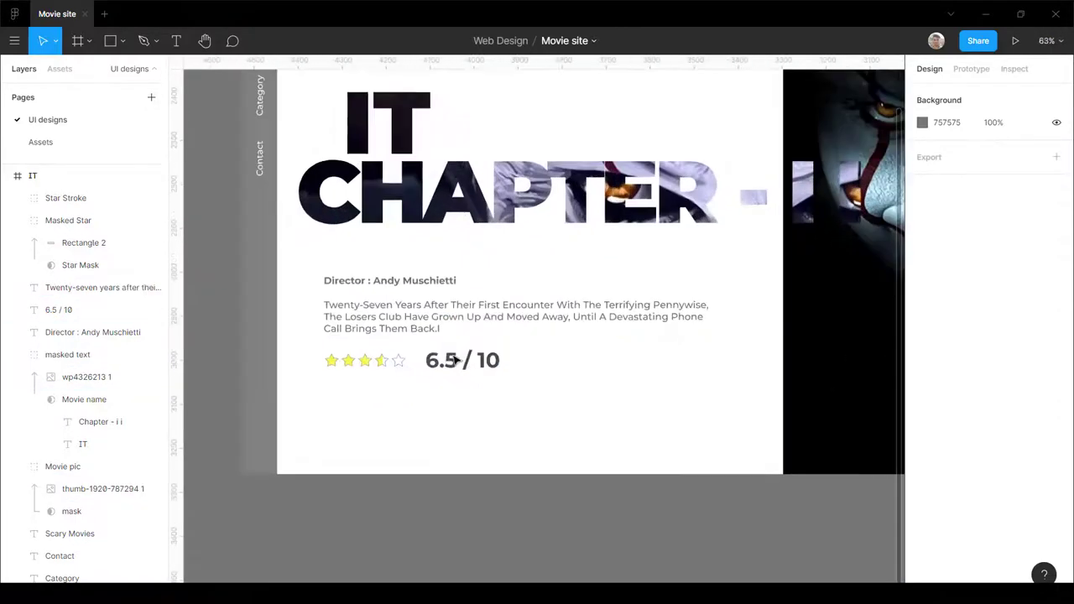
Step: Draw a wide rectangle in the empty area below the "6.5 / 10" rating, near the frame's lower edge
scroll(453, 436, "up", 3)
scroll(520, 440, "up", 1)
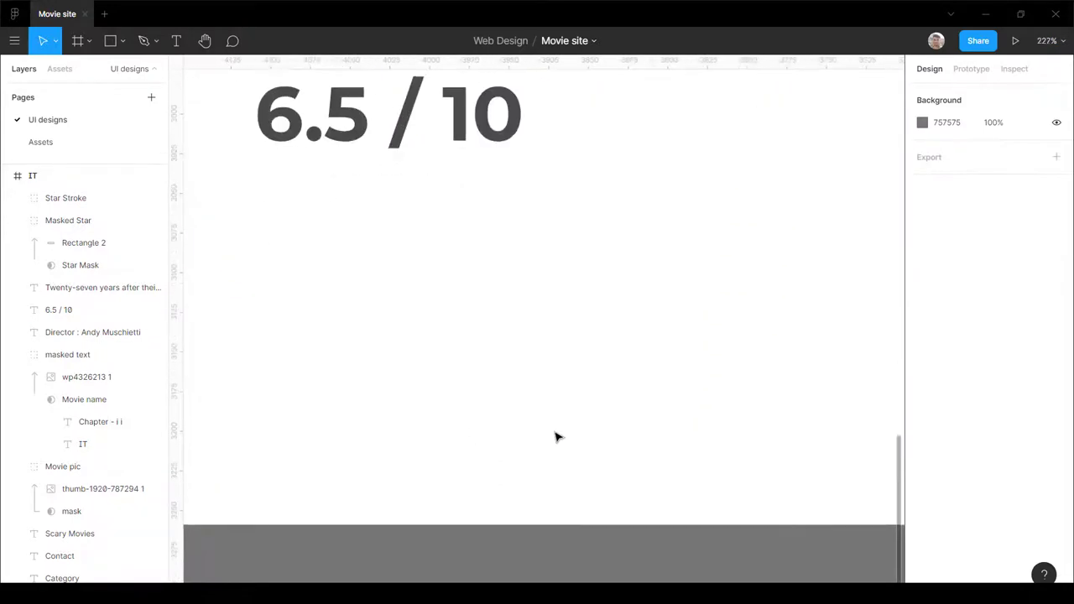
scroll(495, 415, "down", 3)
scroll(483, 394, "up", 2)
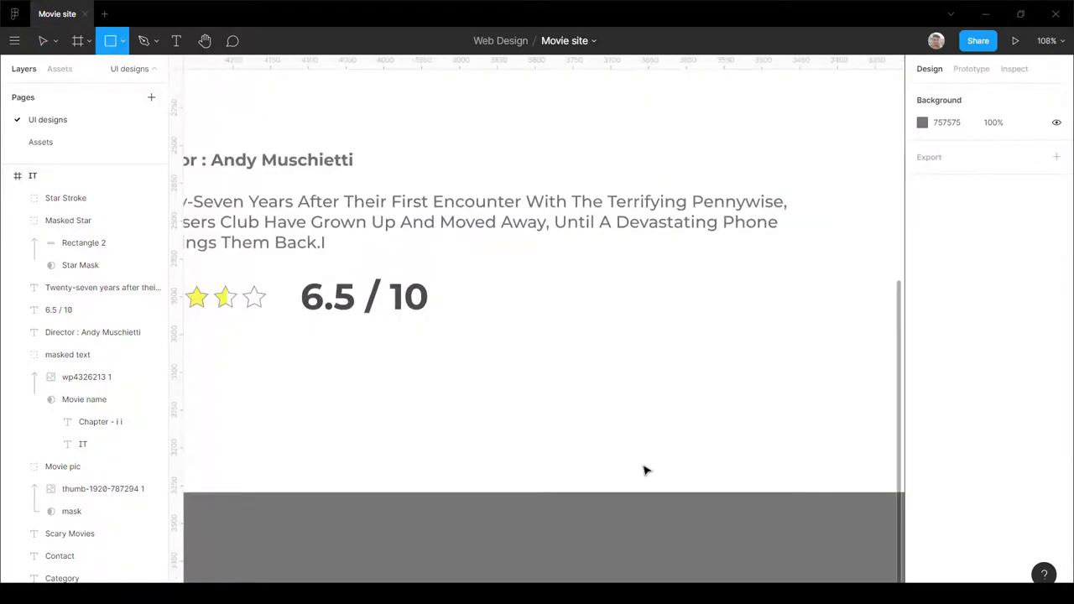
left_click_drag(397, 400, 654, 450)
Step: Add the text "Watch Now" on the grey rectangle below the rating
key("t")
scroll(520, 439, "up", 3)
left_click(528, 424)
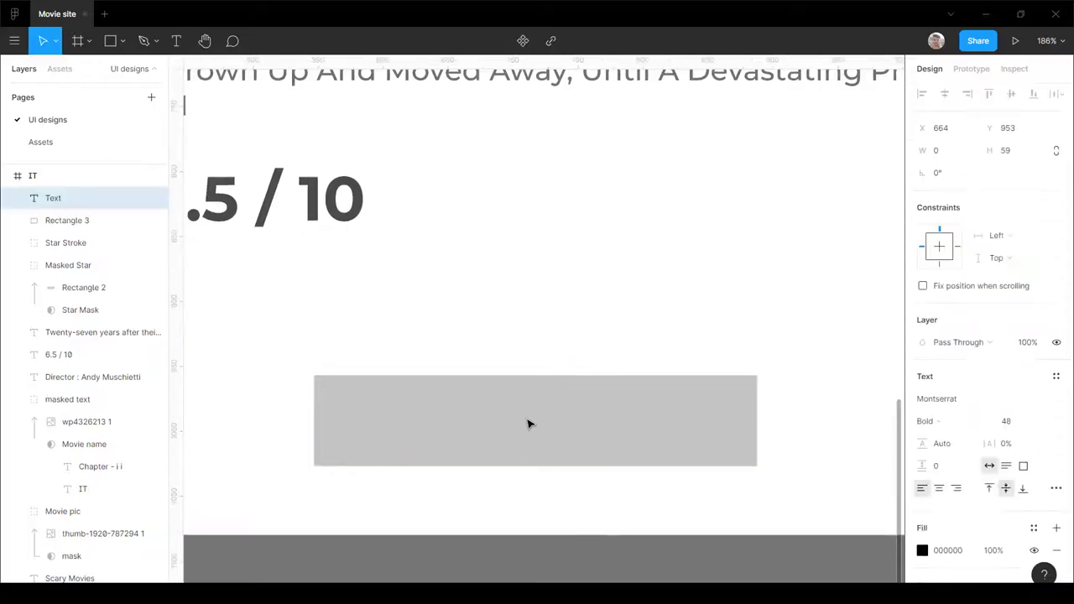
type("Watch Now")
key("Escape")
Step: Set the "Watch Now" text to SemiBold at size 24 and move it onto the rectangle at X 633, Y 977
left_click(968, 424)
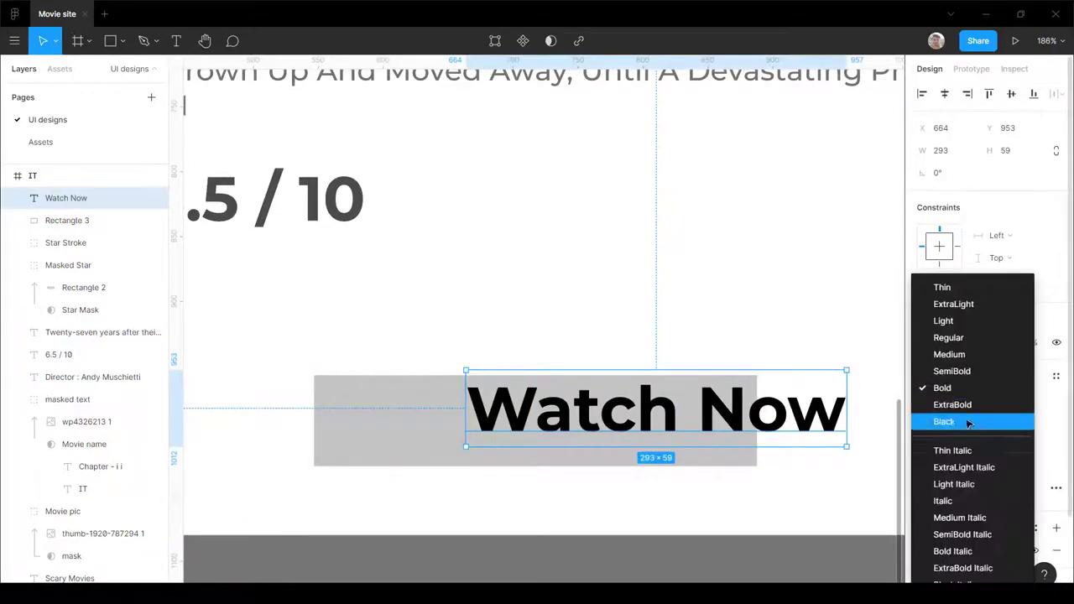
left_click(955, 370)
left_click(1041, 421)
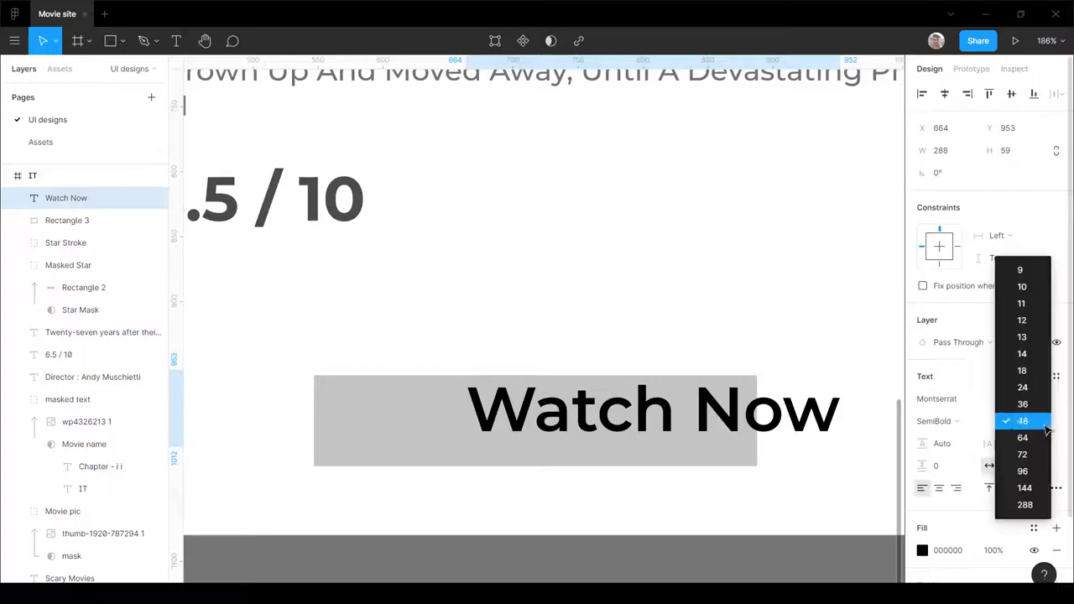
left_click(1023, 391)
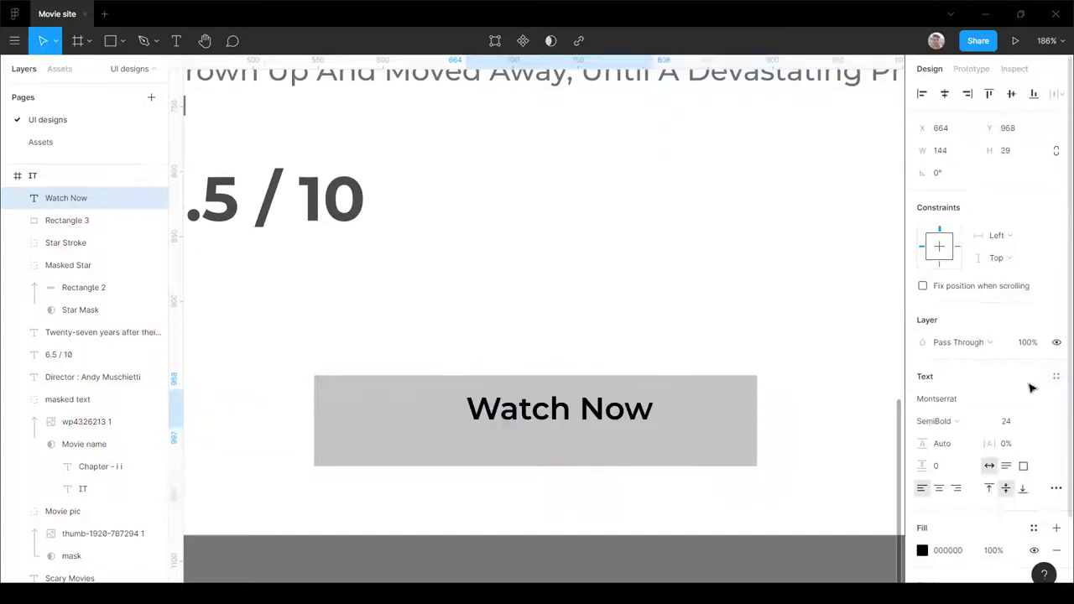
left_click_drag(640, 412, 600, 424)
Step: Make the "Watch Now" text uppercase with 24% letter spacing and centre it on the rectangle
left_click(1055, 489)
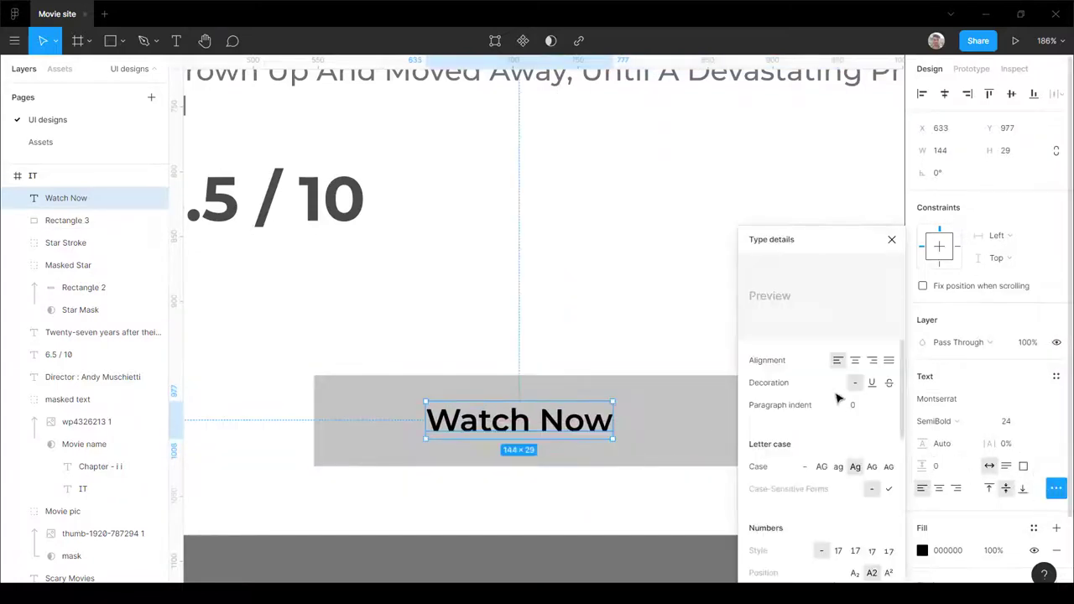
left_click(821, 467)
scroll(428, 453, "down", 4)
scroll(453, 446, "up", 3)
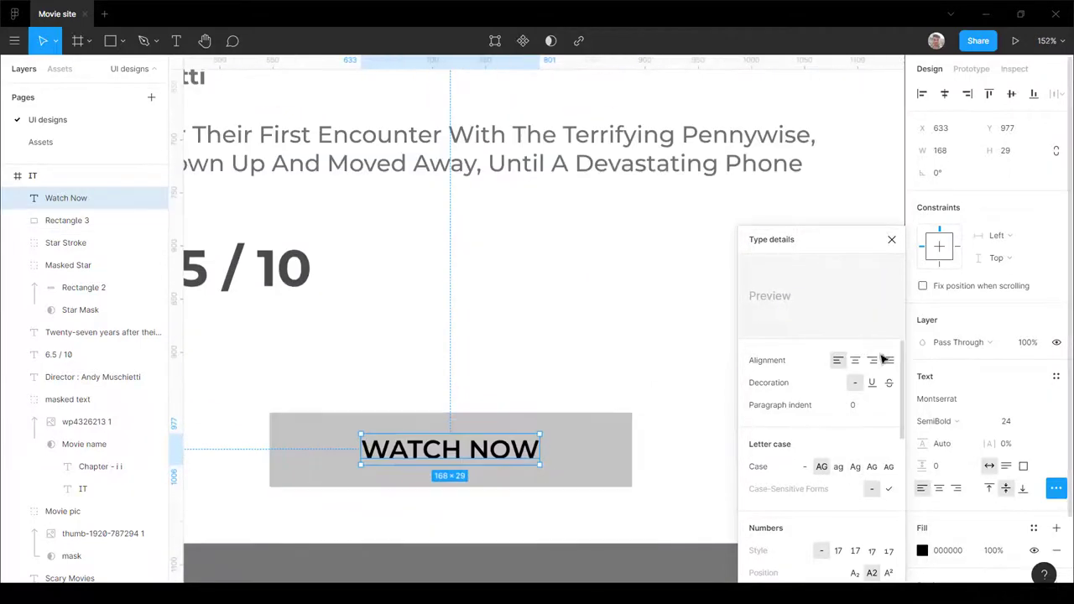
left_click(1007, 443)
type("24")
key("Return")
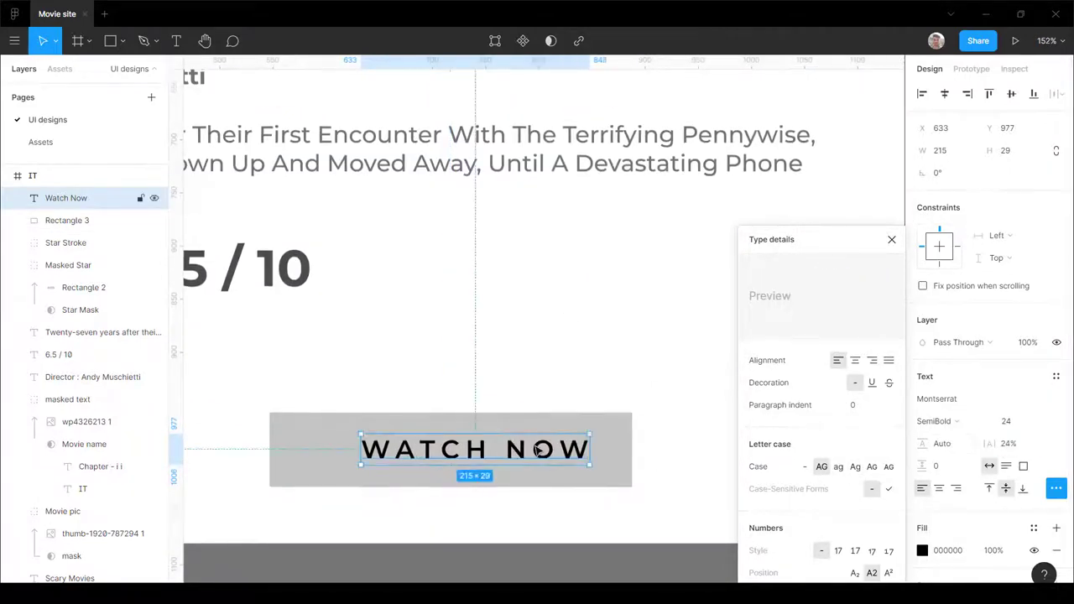
left_click_drag(540, 450, 515, 451)
Step: Round the corners of the rectangle behind "Watch Now" to a radius of 35 for a pill shape
left_click(628, 448)
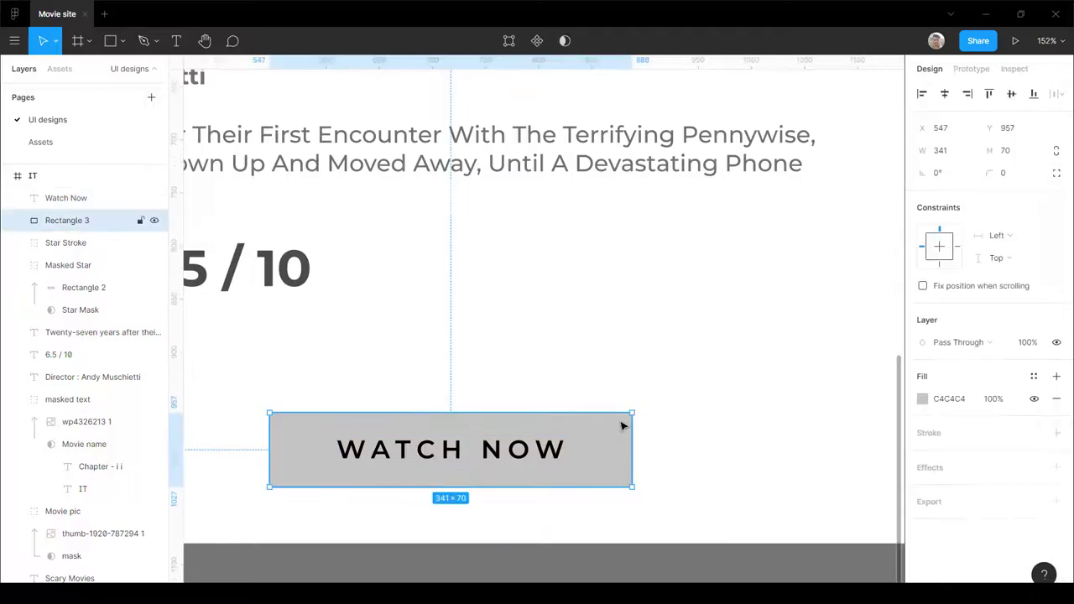
scroll(582, 447, "up", 5)
left_click_drag(700, 383, 369, 453)
scroll(722, 364, "down", 5)
key("Escape")
scroll(595, 391, "down", 5)
scroll(599, 374, "up", 7)
Step: Change the fill colour of the "Watch Now" text to white
left_click(552, 442)
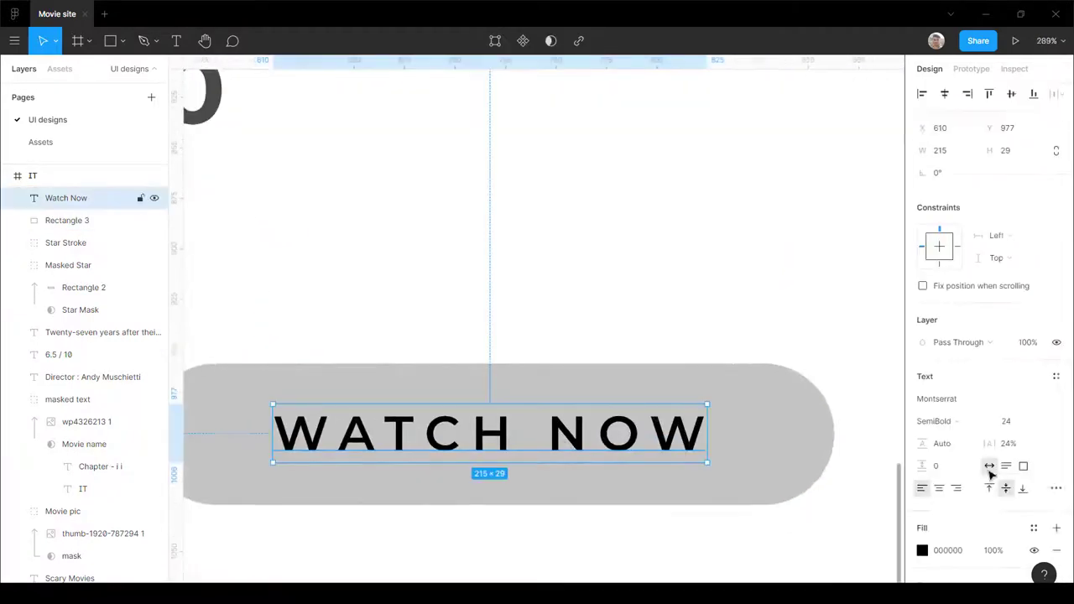
left_click(1033, 528)
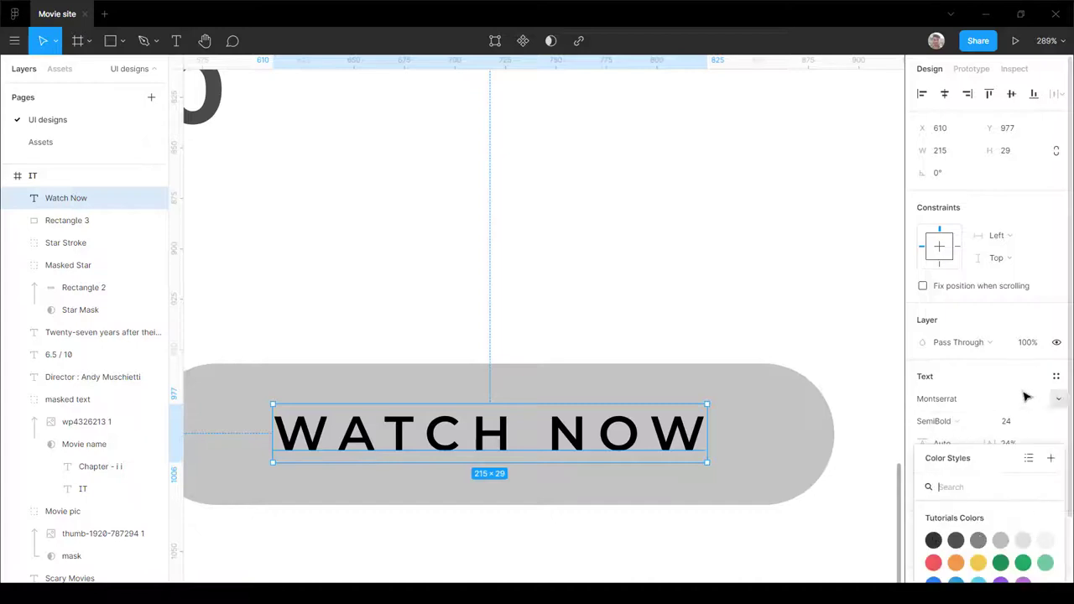
left_click(1026, 398)
left_click(923, 552)
left_click_drag(820, 376, 590, 252)
left_click(590, 252)
Step: Change the pill-shaped rectangle's fill to dark blue, 002249
left_click(661, 406)
left_click(1033, 376)
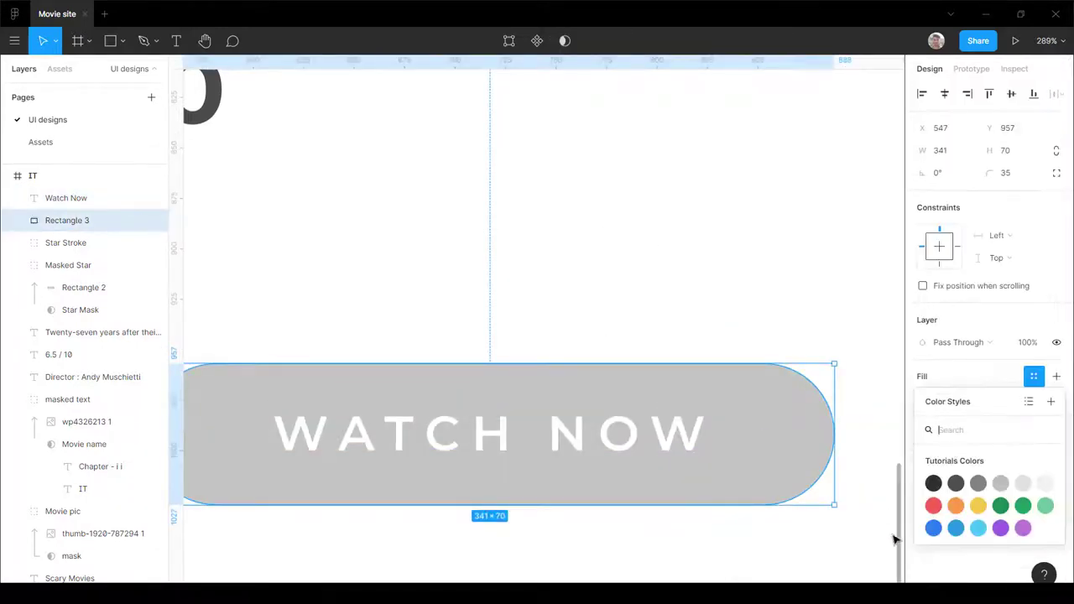
left_click(960, 380)
left_click(921, 400)
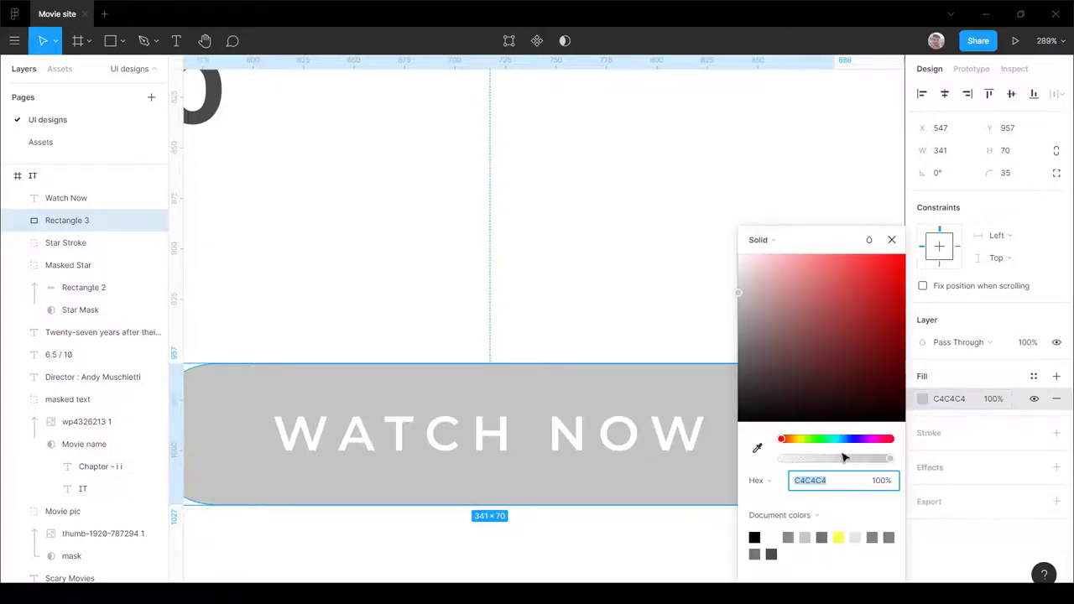
left_click_drag(840, 438, 846, 439)
left_click_drag(871, 320, 914, 375)
scroll(470, 369, "down", 1)
scroll(472, 372, "down", 5)
Step: Group the "Watch Now" text with its blue rectangle and name the group "Watch now btn"
left_click(535, 458)
scroll(458, 361, "up", 4)
left_click_drag(457, 337, 643, 528)
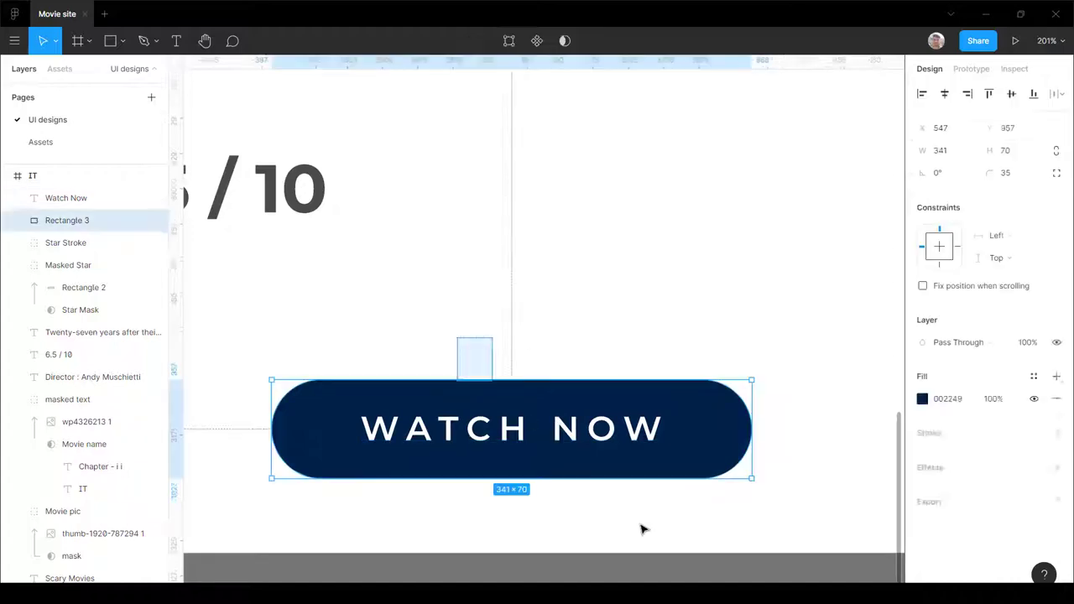
key("ctrl+g")
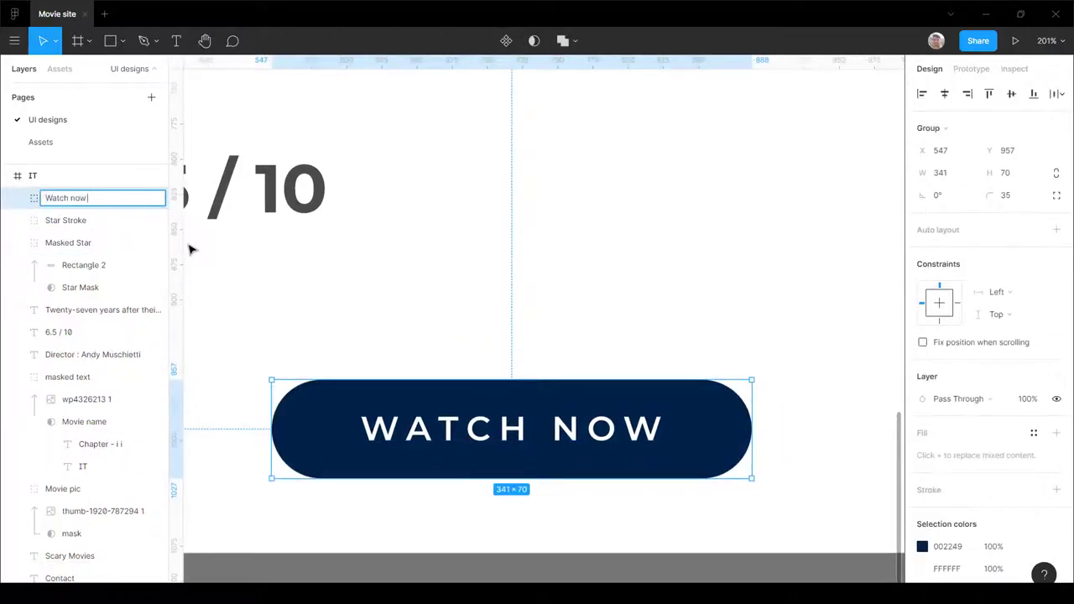
left_click(234, 243)
Step: Shrink the Watch now btn group to about 252 × 52, then set its text to auto width and centre it in the button
left_click(599, 462)
left_click_drag(755, 485, 631, 422)
left_click(491, 461)
double_click(491, 436)
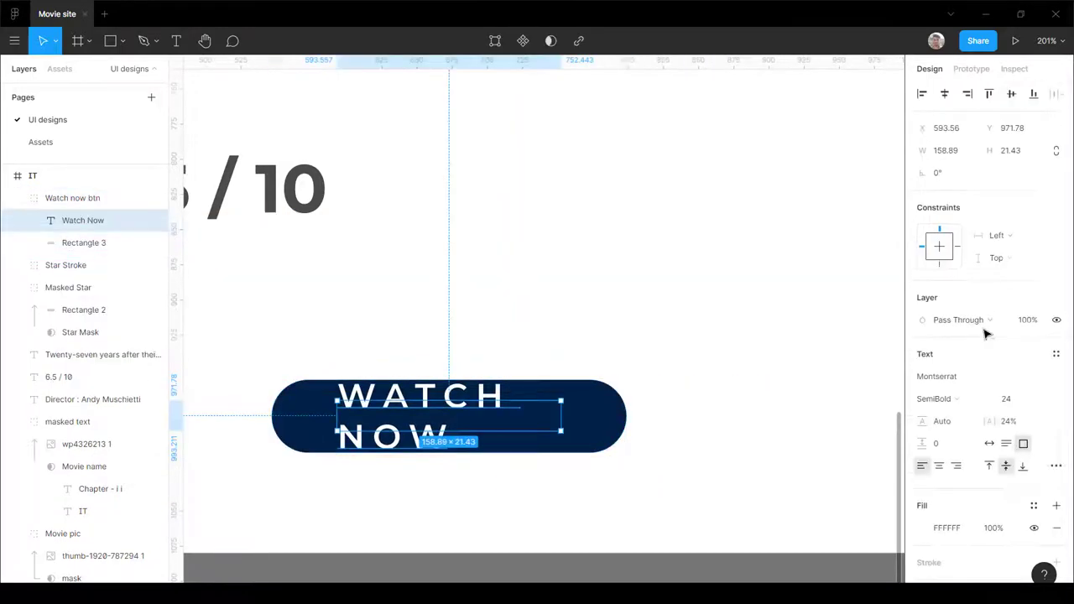
left_click(990, 444)
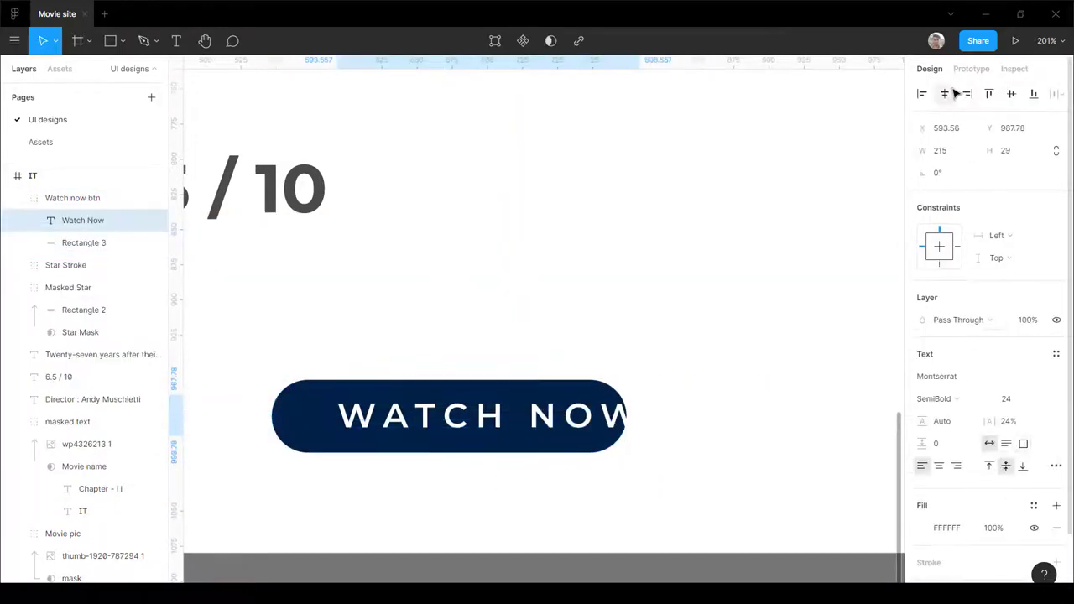
left_click(1011, 94)
Step: Set the "Watch Now" text's font size to 22 and centre it in the button again
scroll(615, 398, "up", 2)
scroll(615, 398, "down", 5)
scroll(520, 396, "up", 5)
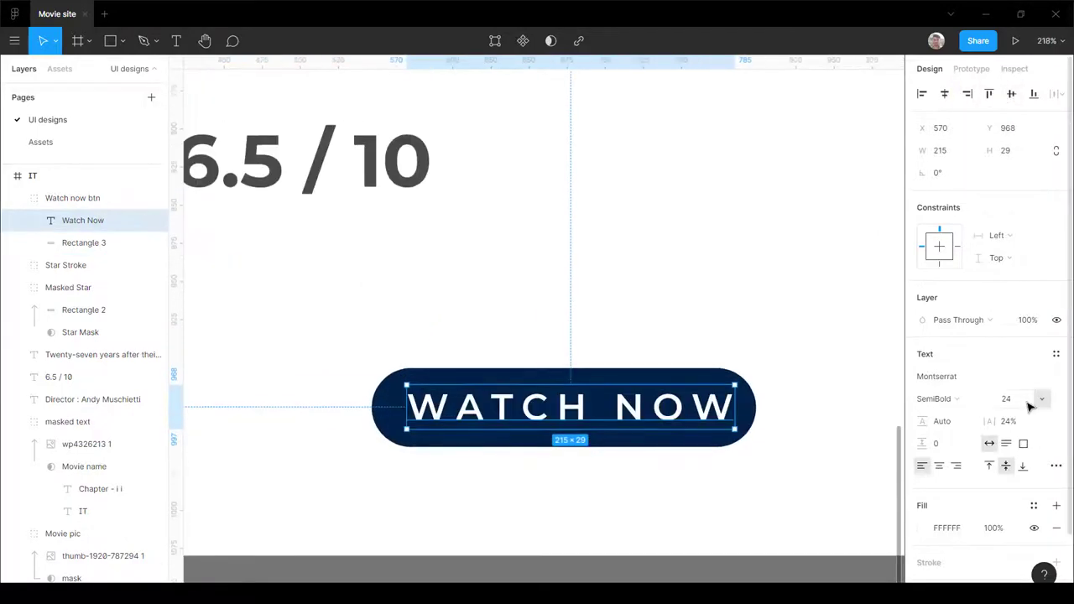
type("22")
key("Return")
scroll(675, 373, "up", 4)
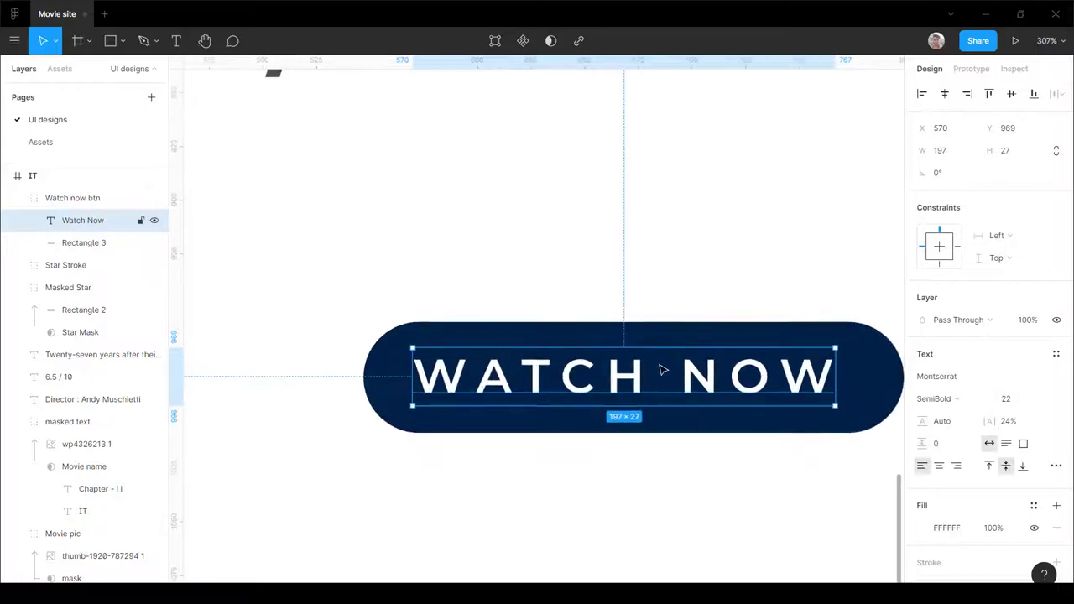
scroll(672, 377, "down", 4)
scroll(623, 417, "up", 2)
Step: Enlarge the blue button rectangle evenly around its label to about 300 × 62
left_click(661, 385)
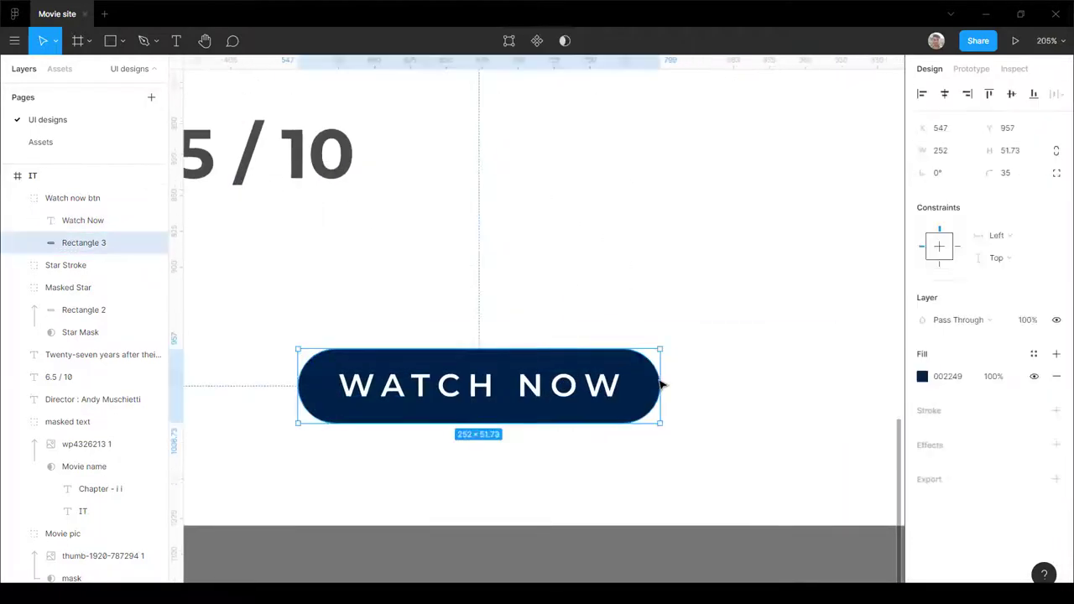
left_click_drag(661, 351, 673, 348)
left_click(659, 514)
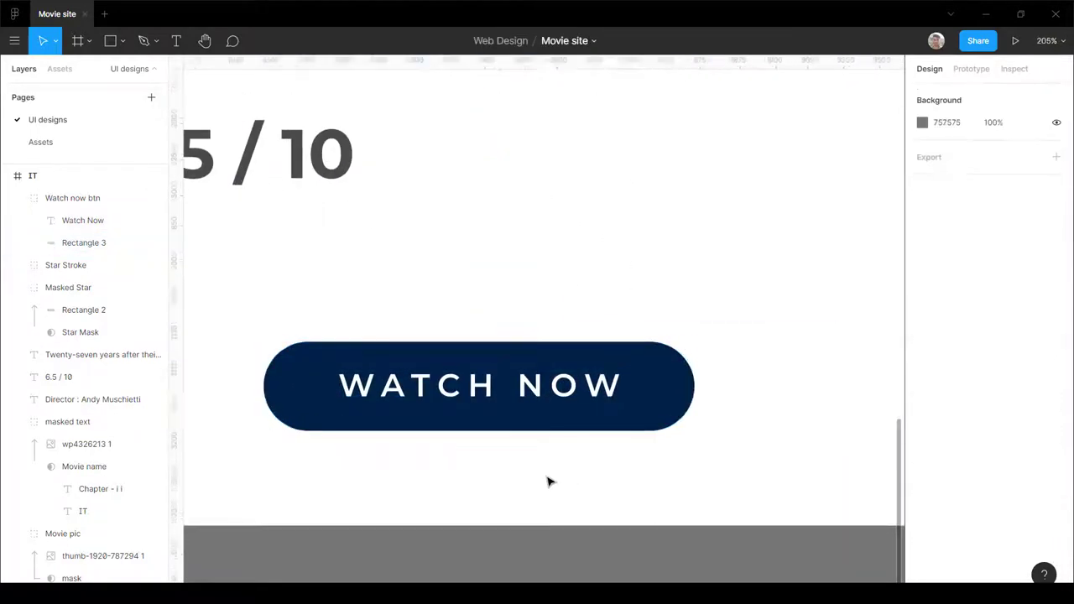
scroll(456, 408, "down", 6)
scroll(441, 334, "up", 2)
scroll(517, 500, "up", 5)
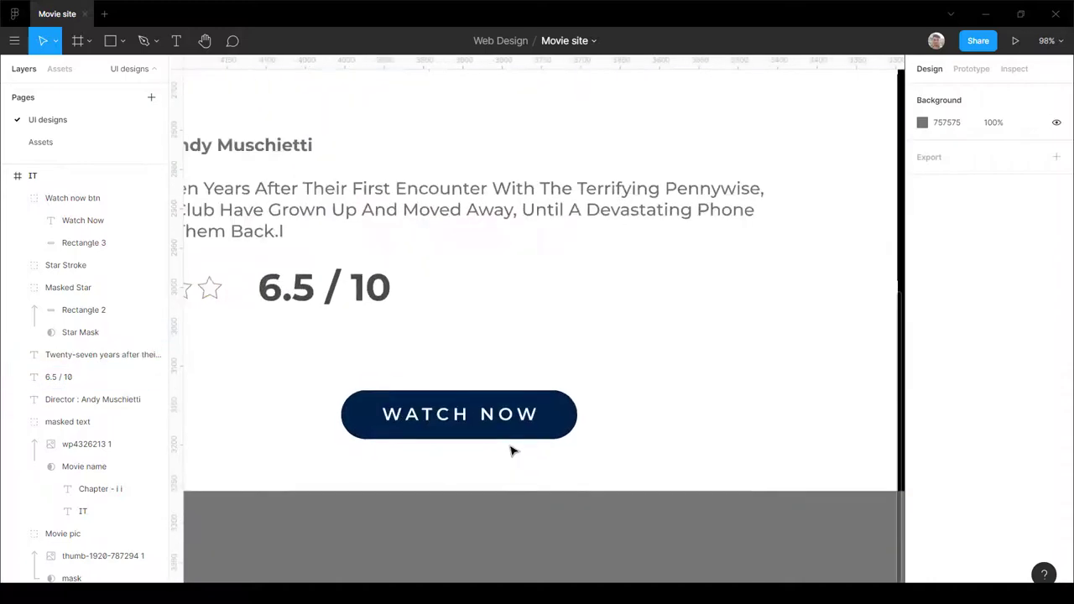
Step: Duplicate the Watch now btn group onto the black panel below the clown's face at X 1380, Y 703 and rename it "Login btn"
scroll(492, 362, "down", 6)
scroll(492, 362, "up", 3)
left_click_drag(331, 455, 581, 383)
key("shift+2")
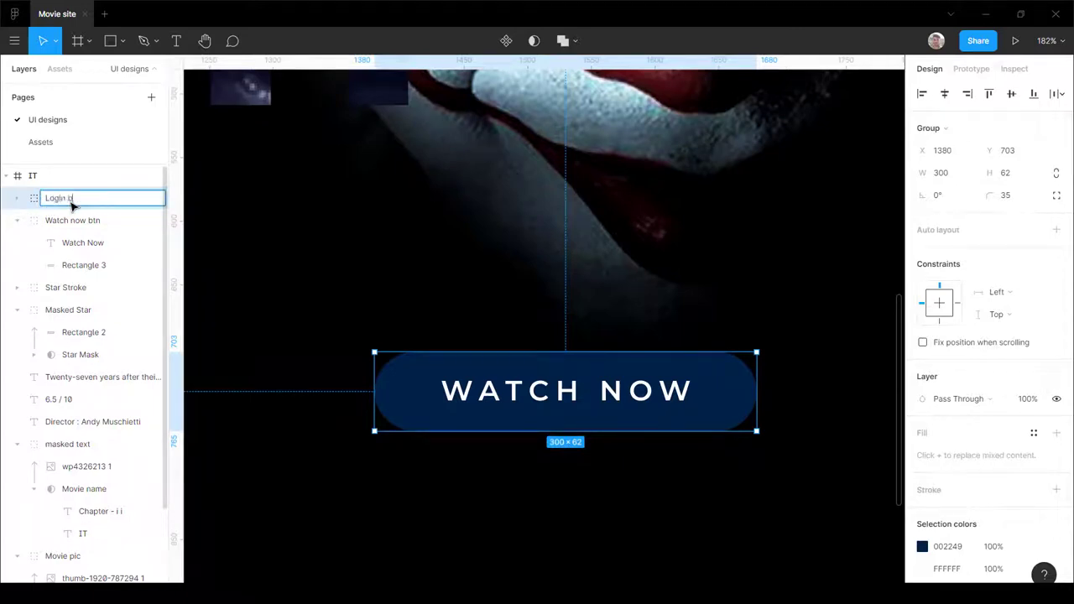
Step: Replace the Login btn rectangle's fill with a white inside stroke of width 2
scroll(492, 307, "up", 3)
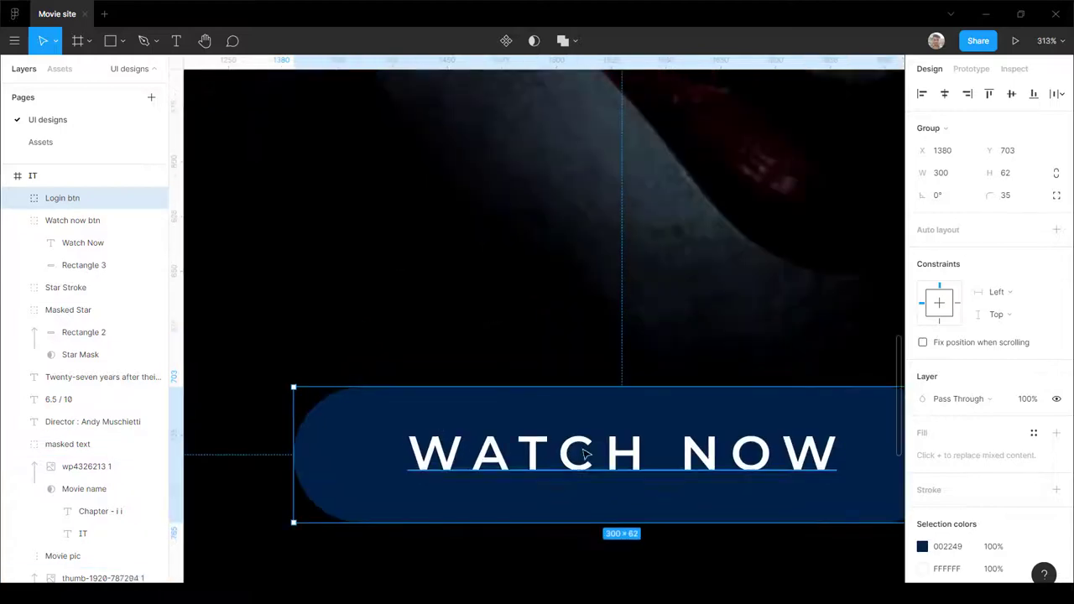
double_click(582, 454)
scroll(534, 341, "down", 3)
left_click(729, 420)
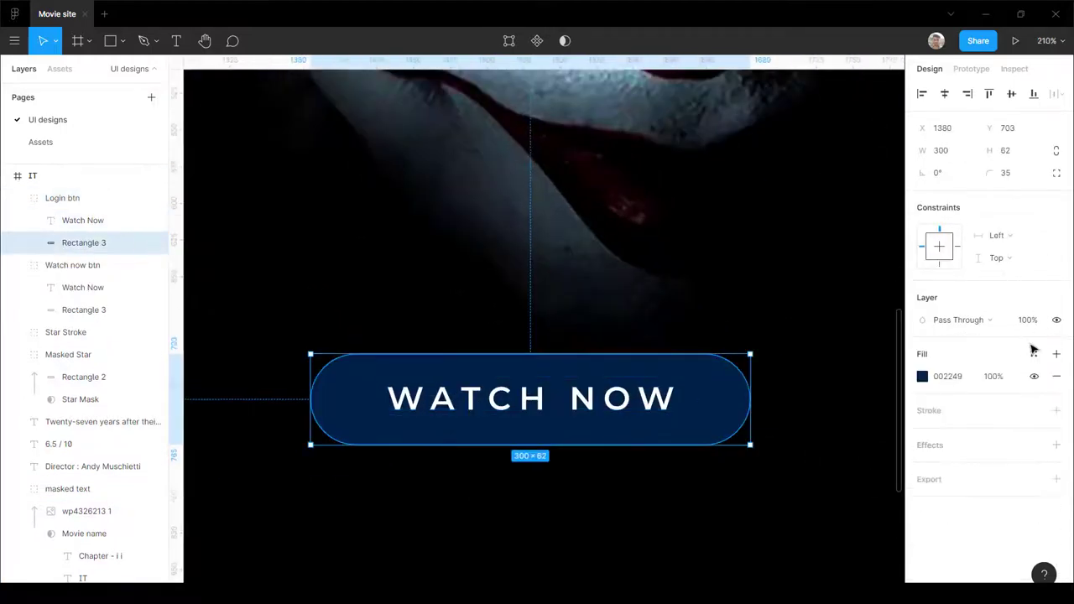
left_click(1056, 376)
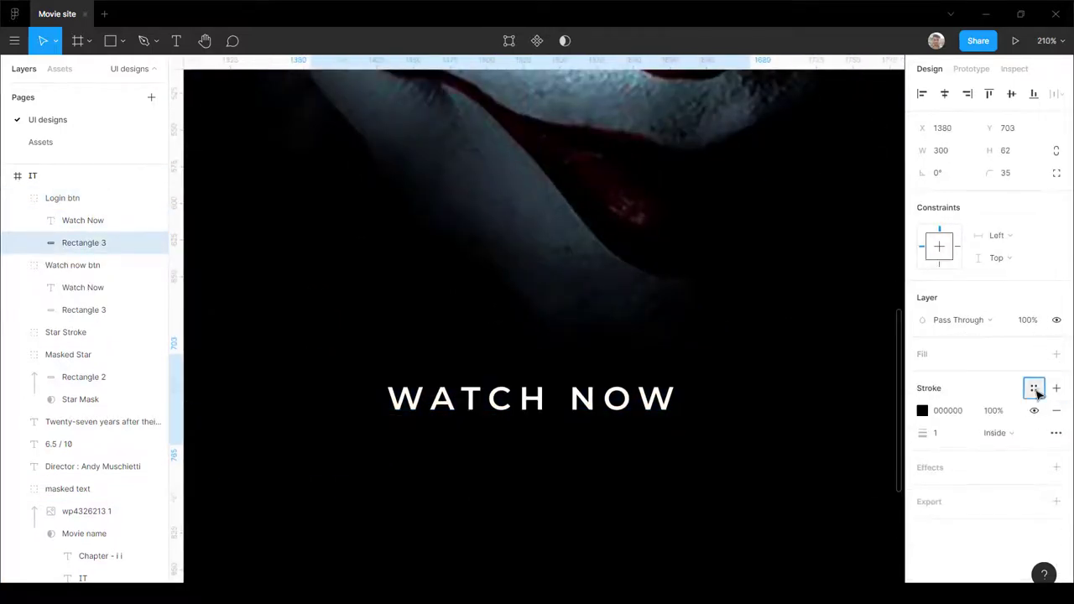
left_click(923, 411)
left_click_drag(796, 303, 648, 216)
key("Return")
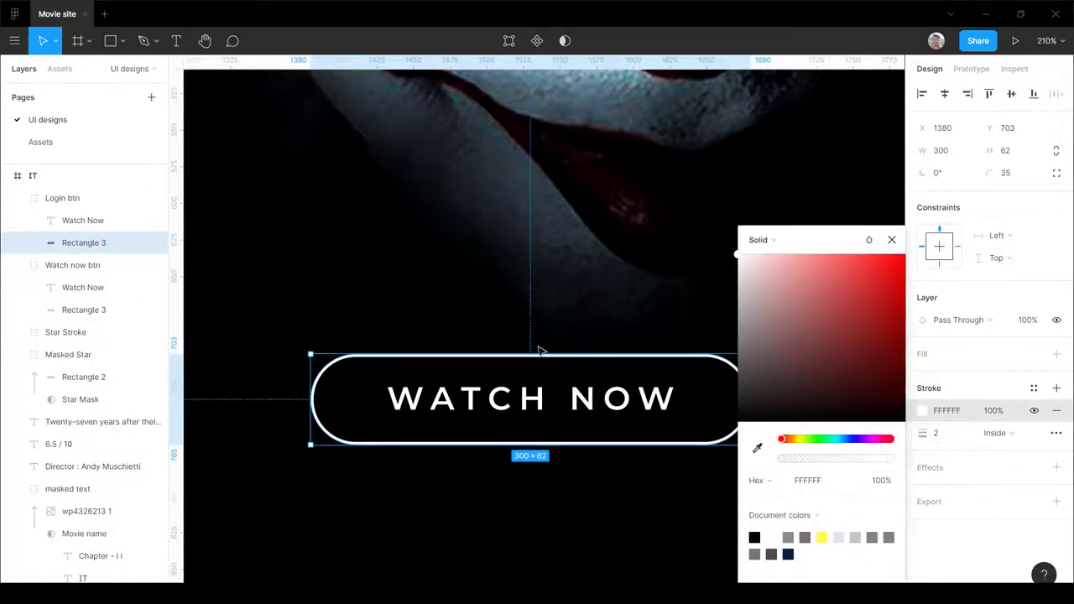
scroll(491, 308, "down", 5)
left_click(638, 330)
Step: Centre-align the text in the Login btn group and change it to "Login"
scroll(469, 306, "up", 8, "ctrl")
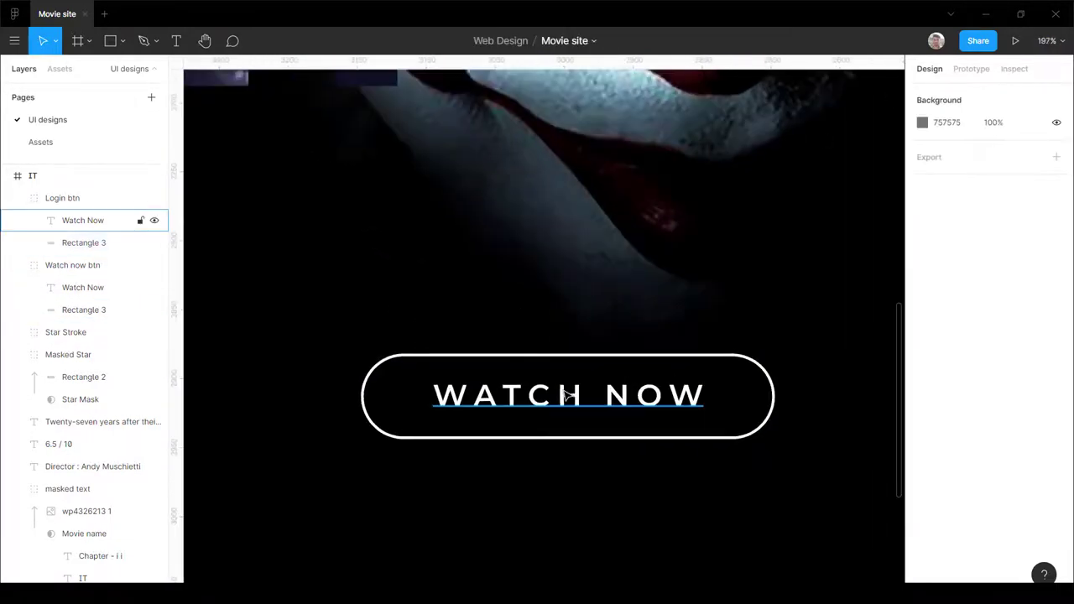
left_click(610, 405)
key("Return")
left_click(939, 466)
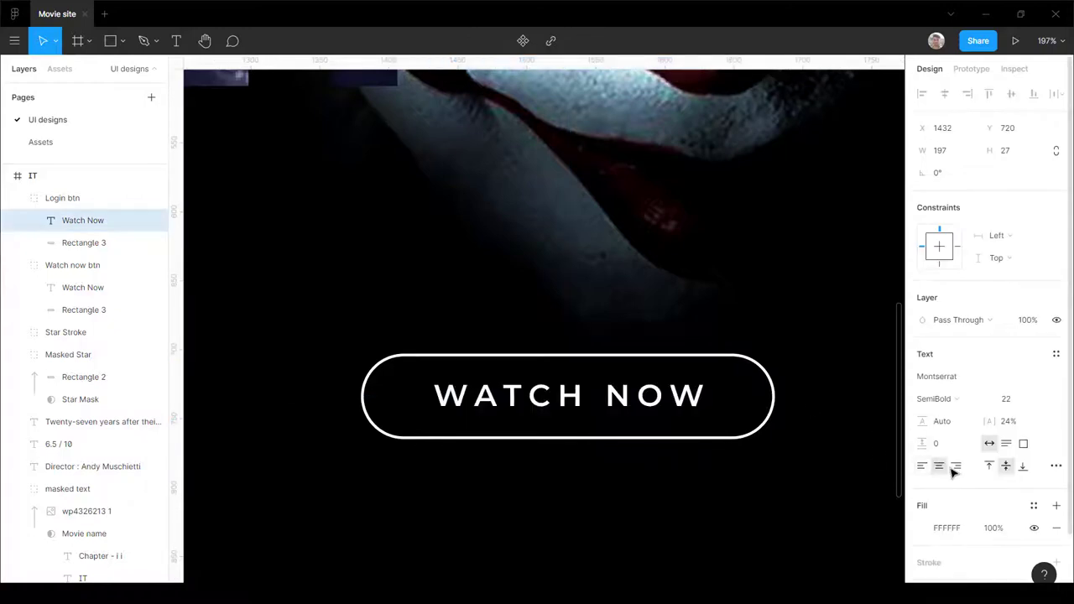
left_click(529, 401)
key("ctrl+a")
type("L")
key("Escape")
key("Escape")
Step: Set the layer opacity of the Login button's outlined rectangle to 50%
scroll(471, 369, "down", 5, "ctrl")
scroll(546, 363, "up", 6, "ctrl")
left_click(565, 380)
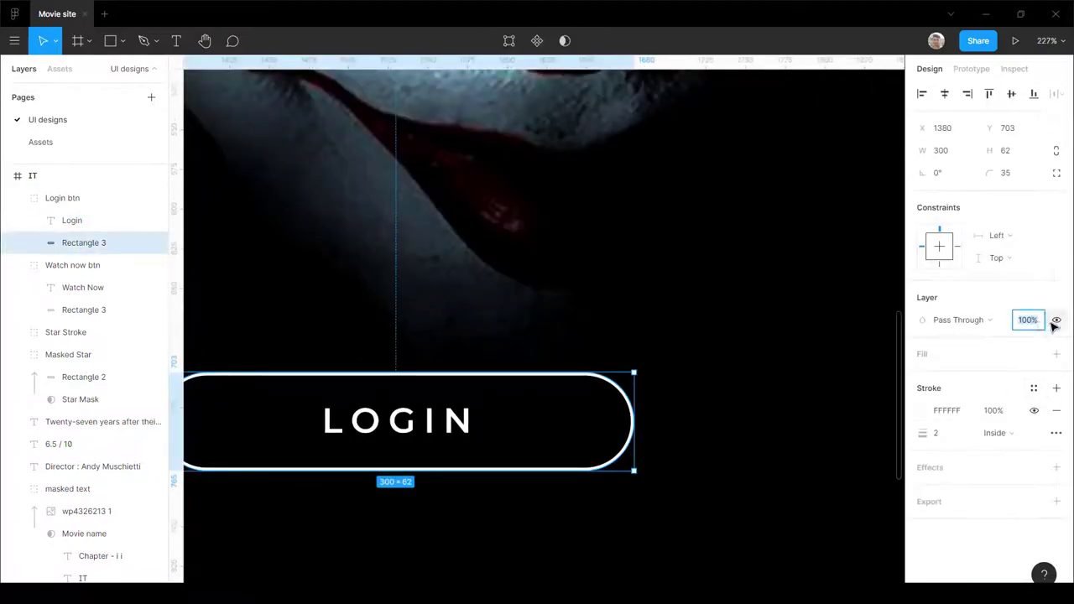
scroll(748, 355, "down", 10, "ctrl")
key("Escape")
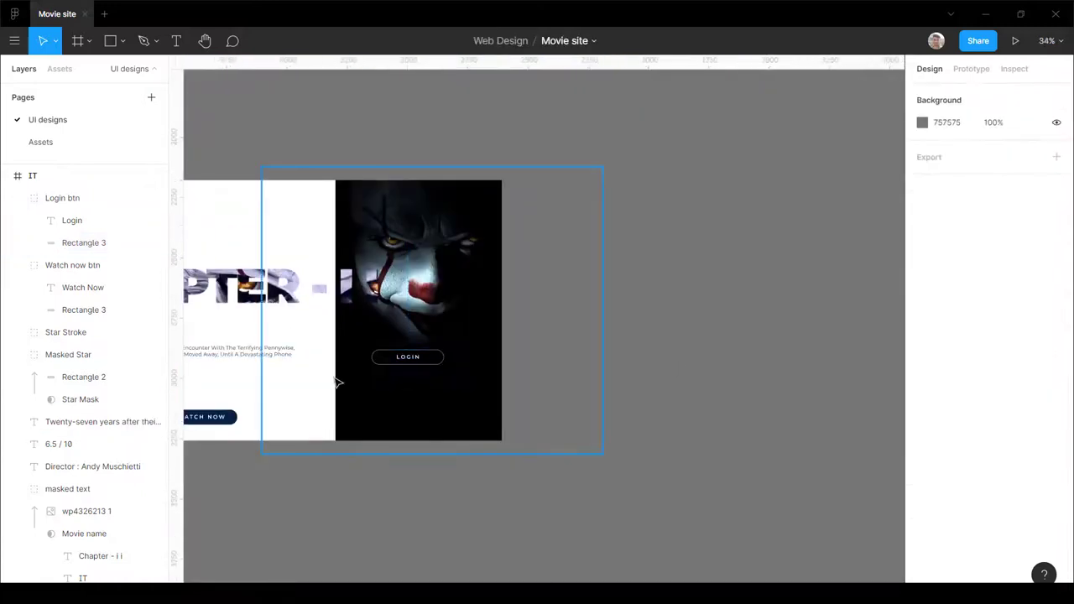
Step: Duplicate the Login button directly below itself at Y 796 and change the copy's text to "Signup"
scroll(619, 330, "up", 8, "ctrl")
left_click(618, 329)
left_click_drag(625, 325, 625, 425, "alt")
double_click(619, 420)
type("Signup")
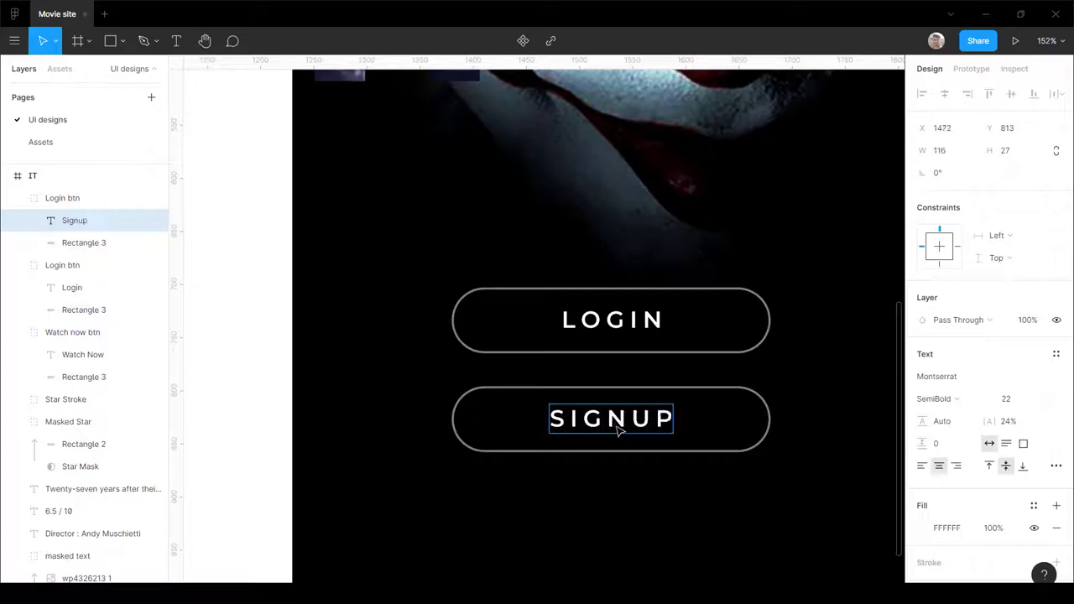
key("Escape")
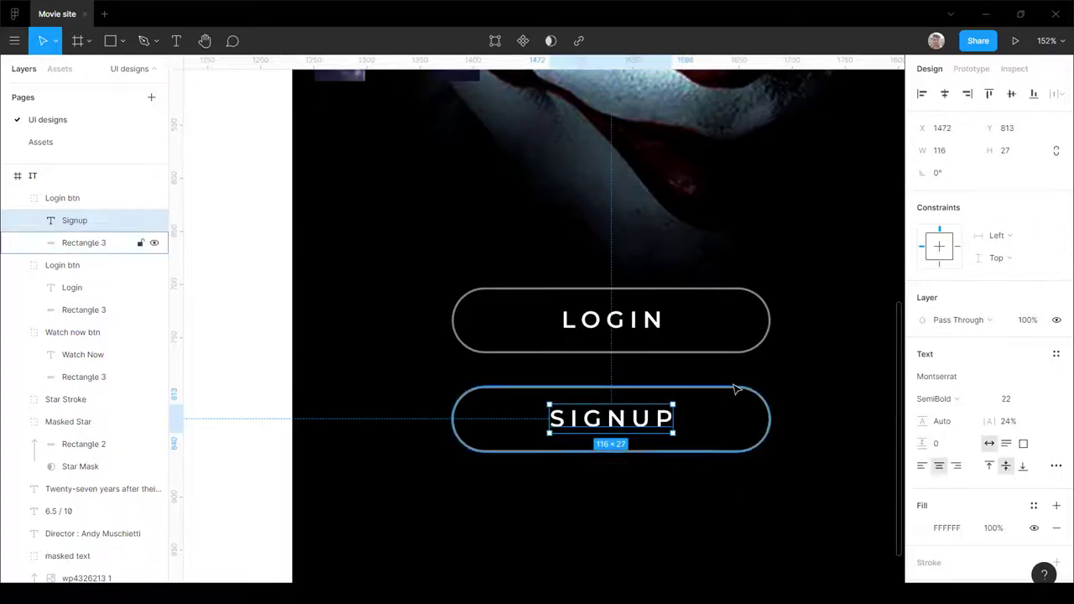
Step: Replace the Signup button rectangle's stroke with a white FFFFFF fill
left_click(735, 391)
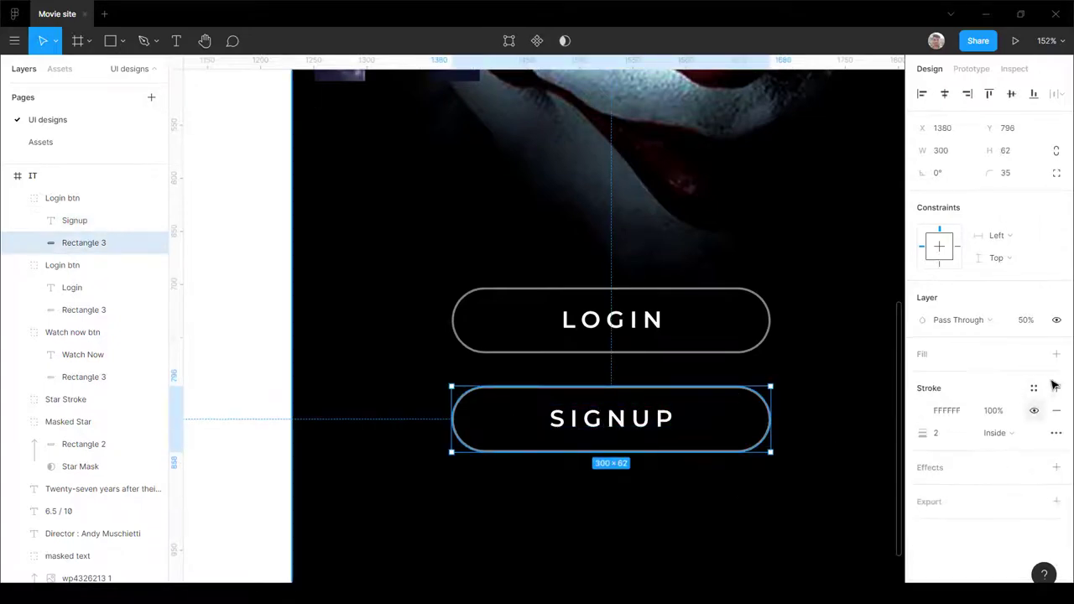
left_click(1056, 411)
left_click(1056, 353)
left_click(923, 376)
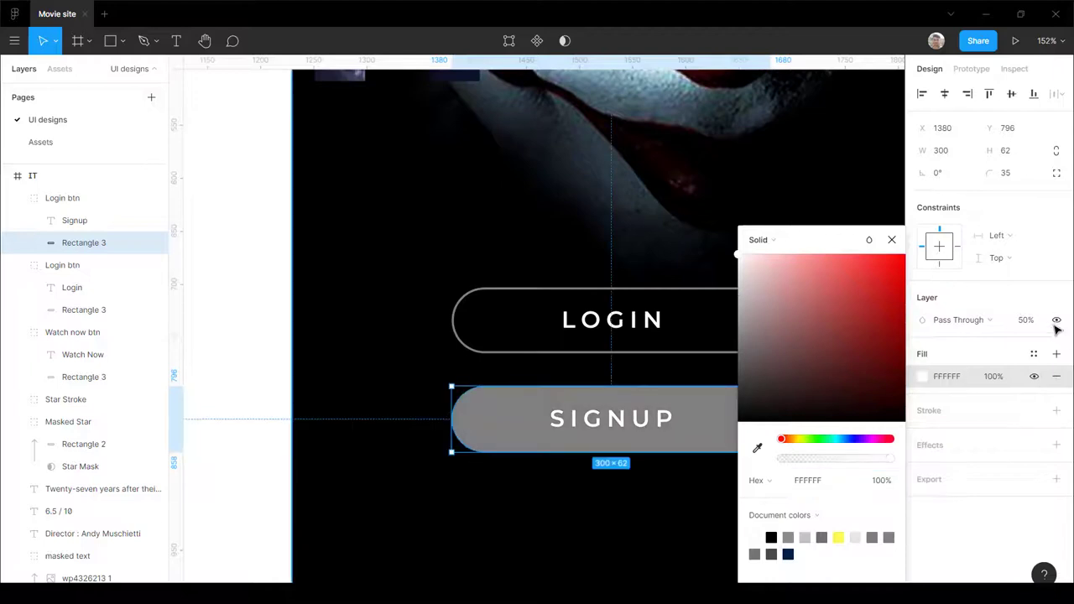
left_click(1029, 342)
scroll(524, 451, "down", 5)
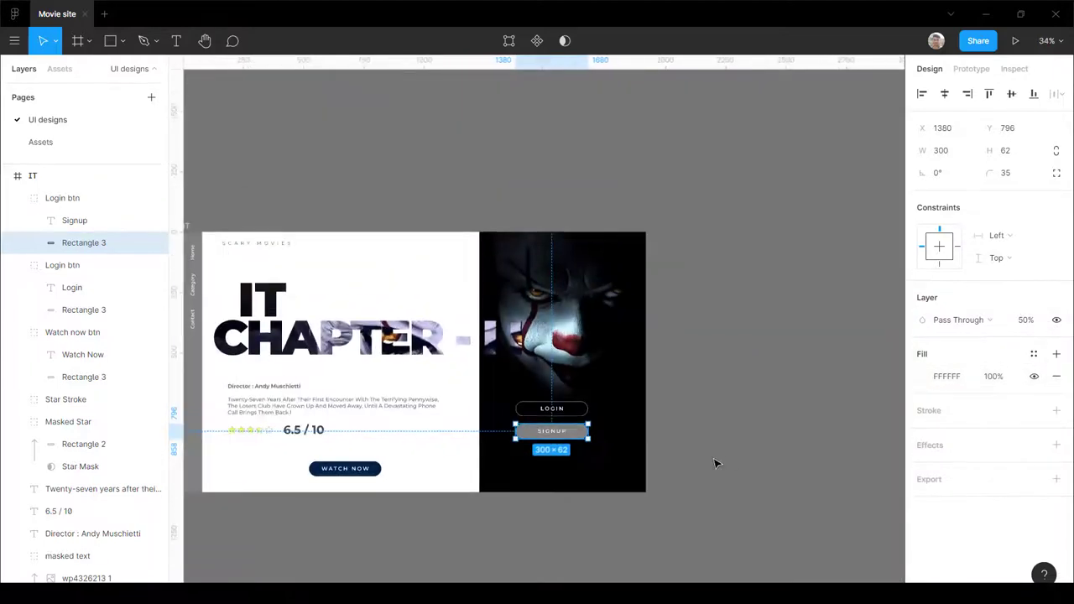
Step: Move the Signup button out from under the Login button and place it beside it on the same row
left_click(718, 460)
scroll(515, 386, "up", 3)
left_click(582, 446)
left_click(592, 485, "shift")
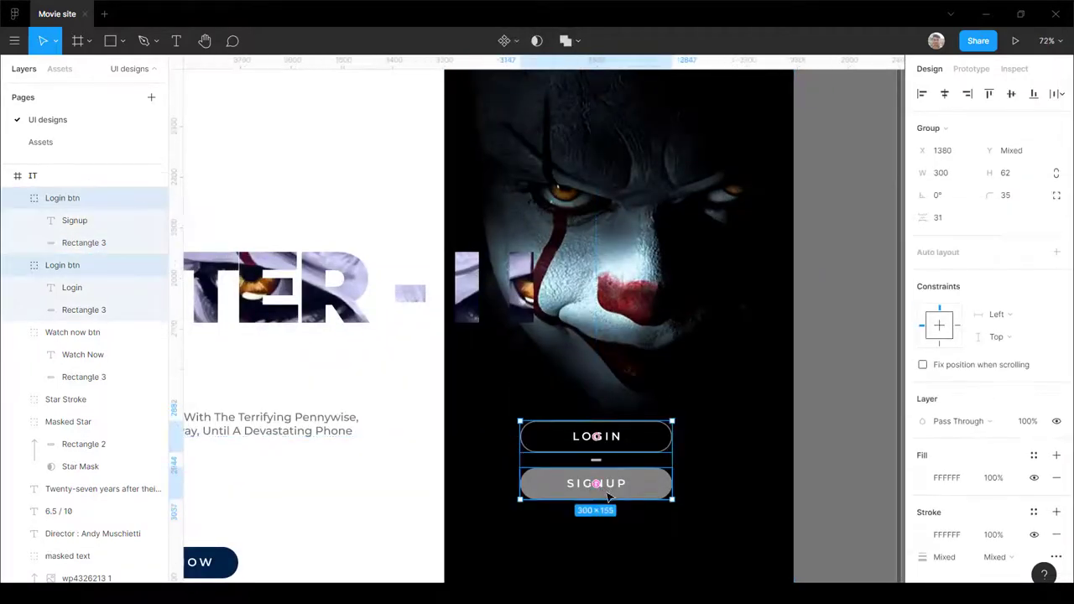
left_click(595, 482)
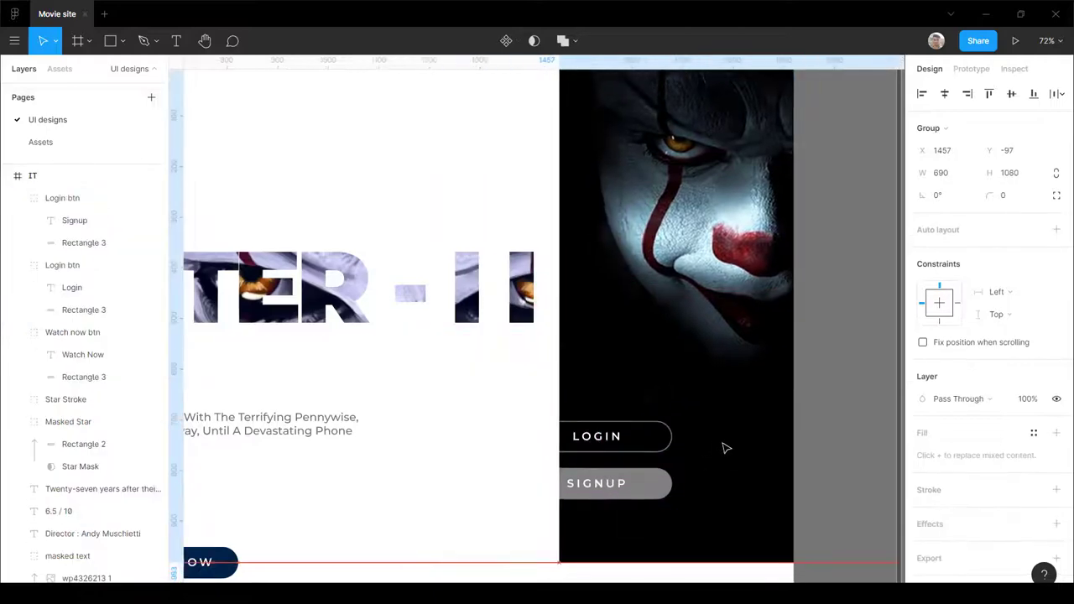
left_click_drag(585, 489, 752, 442)
left_click(605, 445, "shift")
left_click(602, 441, "shift")
scroll(592, 474, "down", 3)
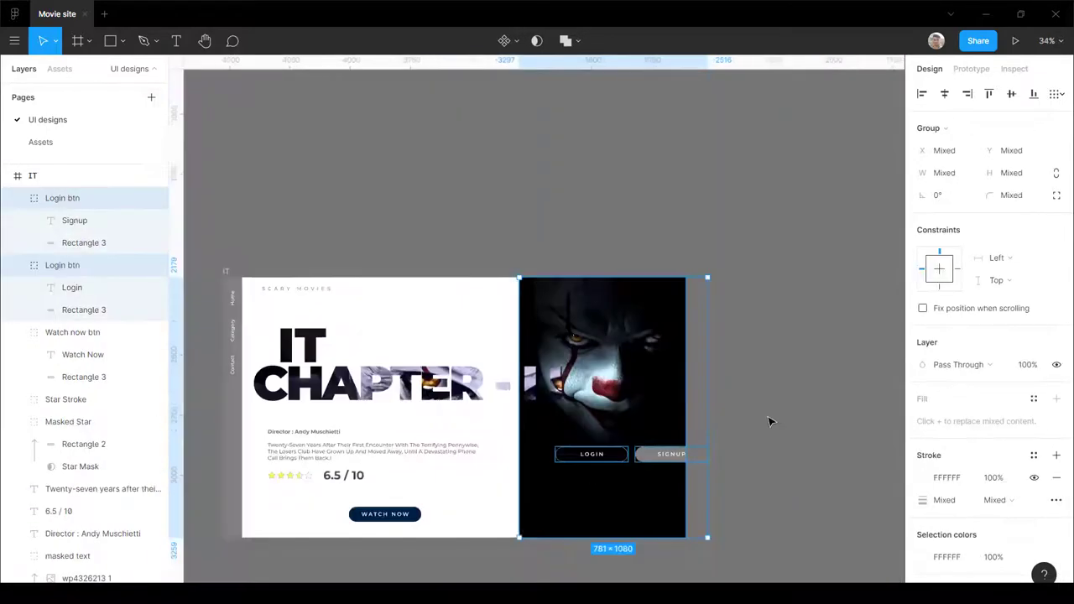
Step: Move the Login and Signup buttons together to the upper part of the clown image, at Y 55
left_click(769, 420)
left_click(655, 456)
left_click(624, 459, "shift")
left_click_drag(621, 382, 634, 303)
Step: Scale both buttons down to 242.95 × 50.21 each and shift the pair toward the image's right side
scroll(621, 287, "up", 4)
scroll(657, 323, "down", 3)
scroll(657, 323, "up", 5, "ctrl")
left_click_drag(803, 363, 707, 351)
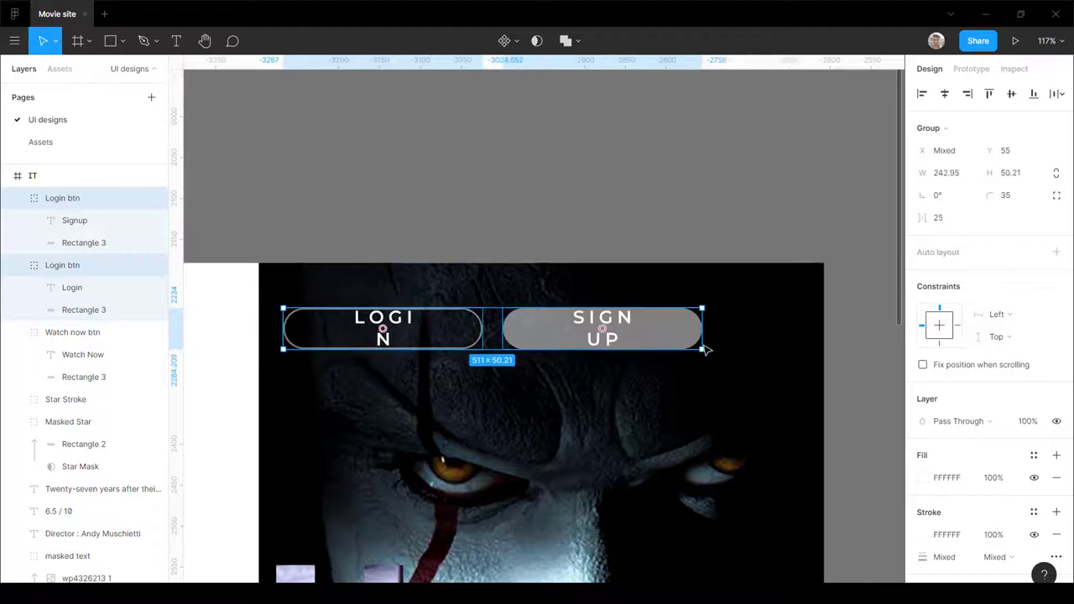
left_click_drag(543, 339, 582, 338)
scroll(588, 340, "up", 1, "ctrl")
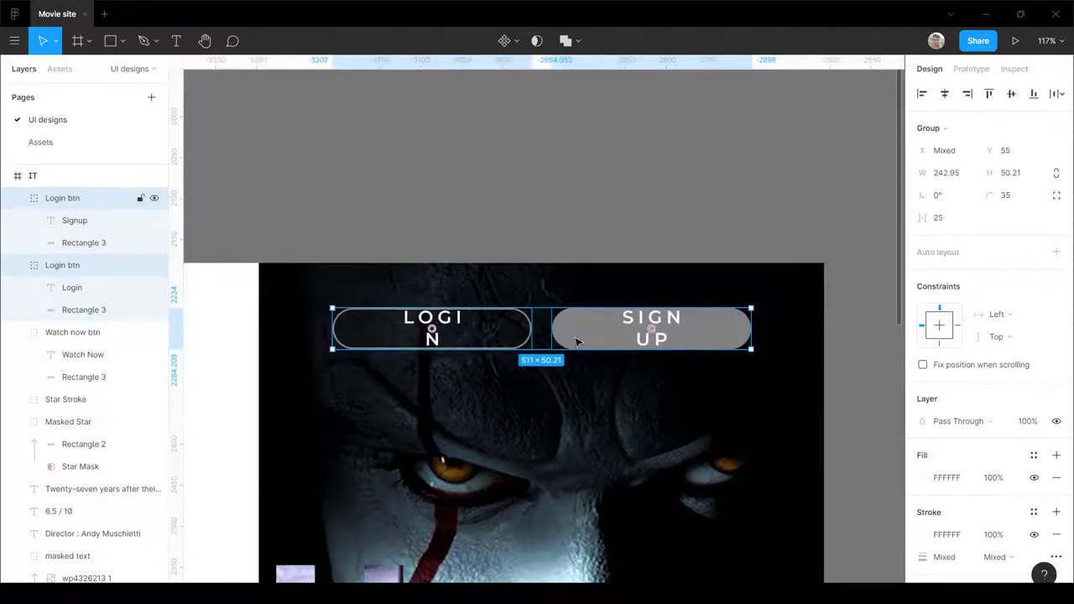
Step: Set the Login and Signup text layers to auto width so each label fits on one line
double_click(447, 329)
left_click(73, 220, "shift")
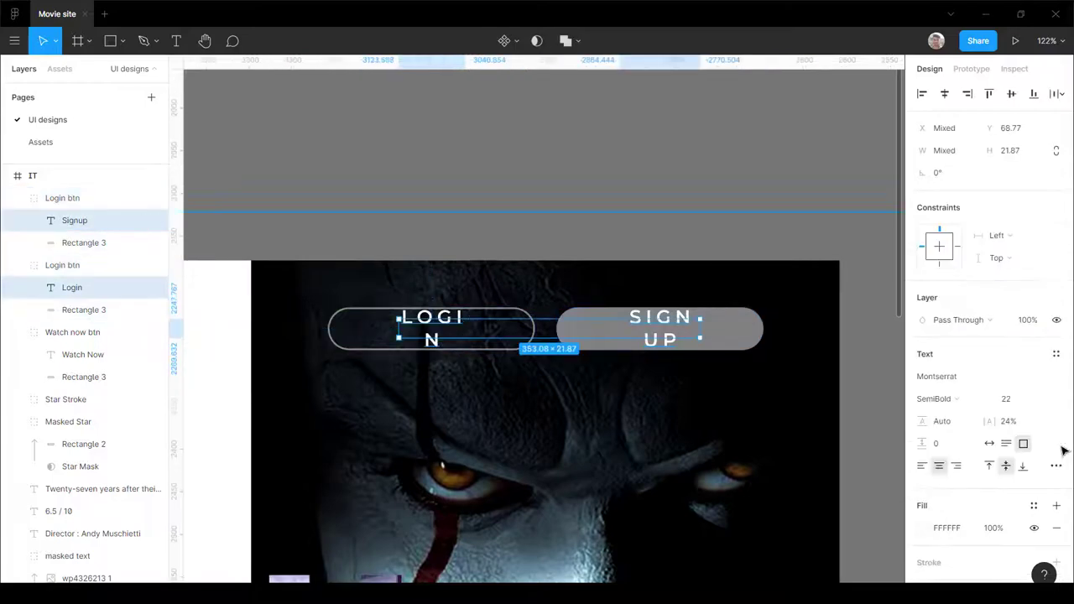
left_click(989, 445)
scroll(585, 422, "down", 4, "ctrl")
left_click(616, 269)
Step: Nudge the Login and Signup buttons together slightly up and to the right
scroll(671, 241, "down", 3, "ctrl")
scroll(639, 298, "up", 3, "ctrl")
scroll(708, 286, "up", 2, "ctrl")
left_click(517, 304)
left_click(650, 305, "shift")
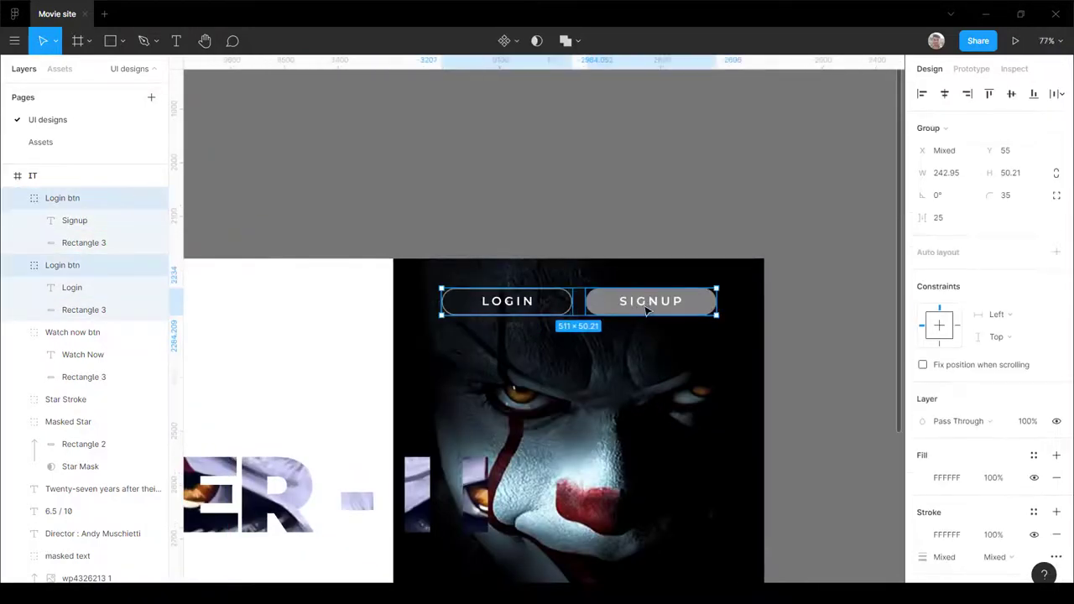
left_click(664, 182)
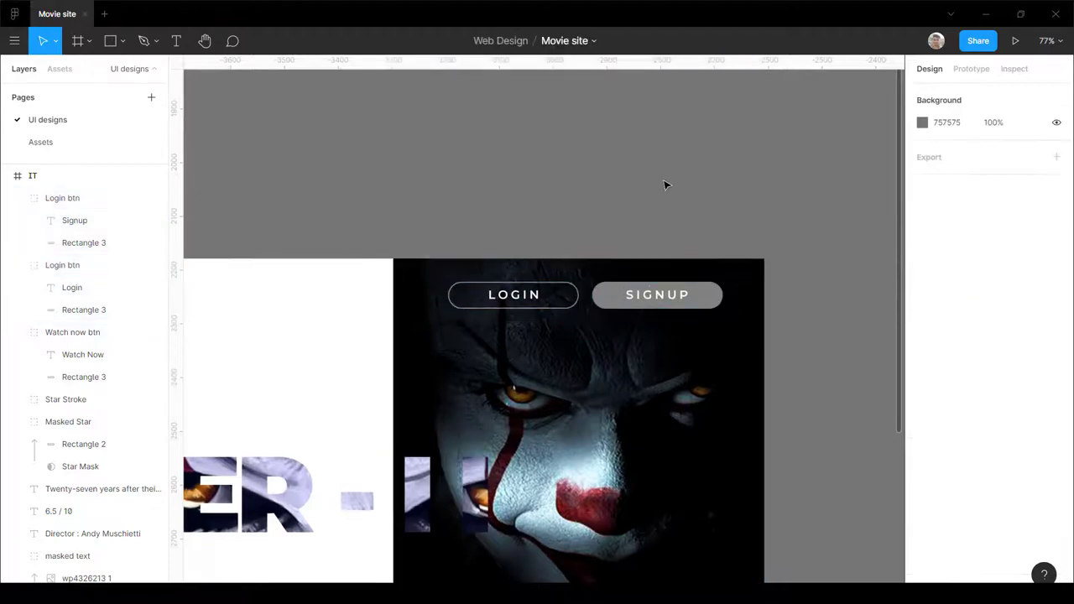
Step: Add the text "01" on the black area below the clown's face, at about X 1337, Y 905
scroll(693, 218, "down", 3, "ctrl")
scroll(671, 293, "up", 5, "ctrl")
scroll(544, 310, "down", 4, "ctrl")
scroll(578, 374, "up", 5, "ctrl")
scroll(581, 378, "down", 2, "ctrl")
scroll(580, 378, "up", 4, "ctrl")
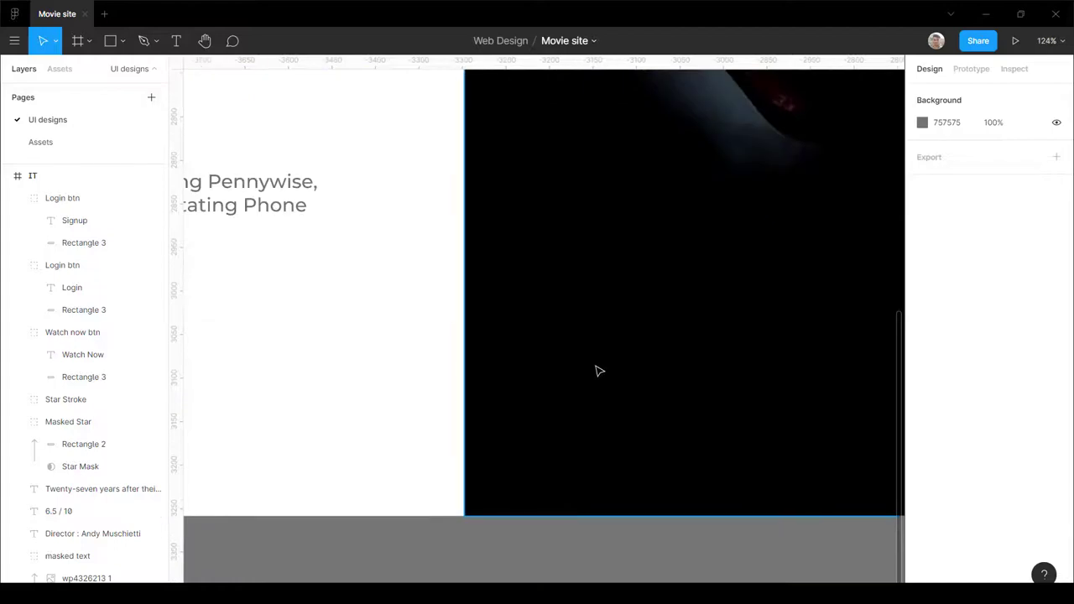
key("t")
left_click(594, 373)
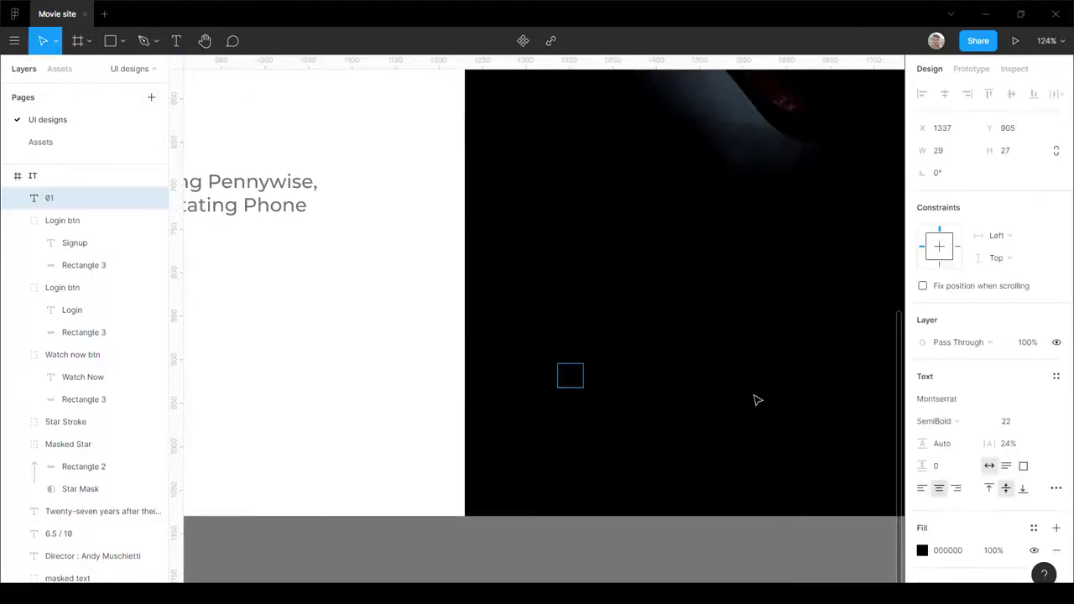
key("Escape")
Step: Set the fill of the "01" text to white FFFFFF
left_click(922, 551)
type("ffffff")
key("Return")
left_click(657, 393)
Step: Change the font of the "01" text to Federation
left_click(574, 376)
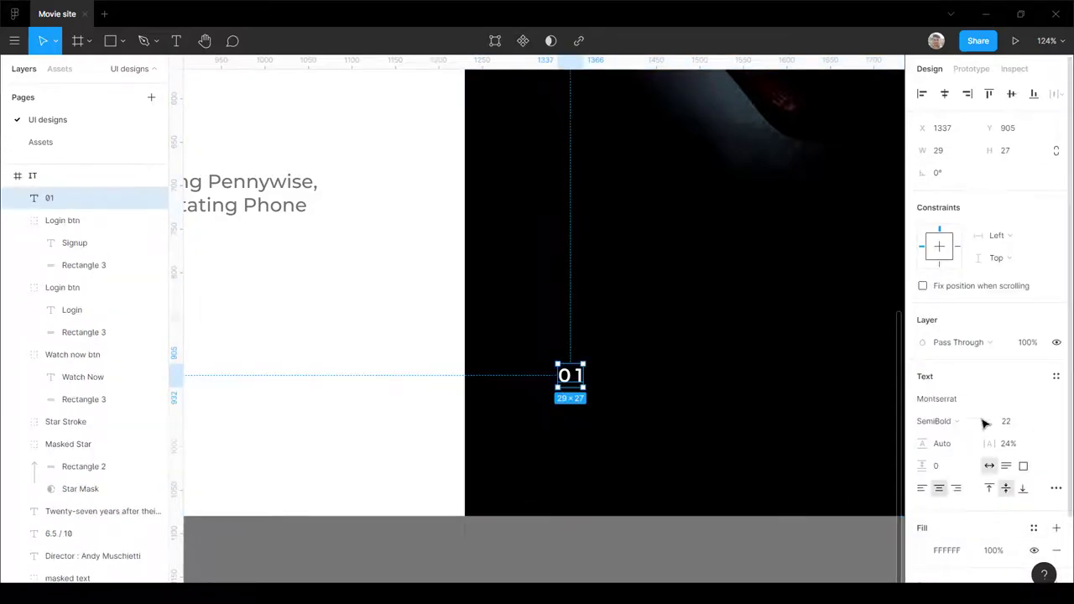
left_click(1058, 401)
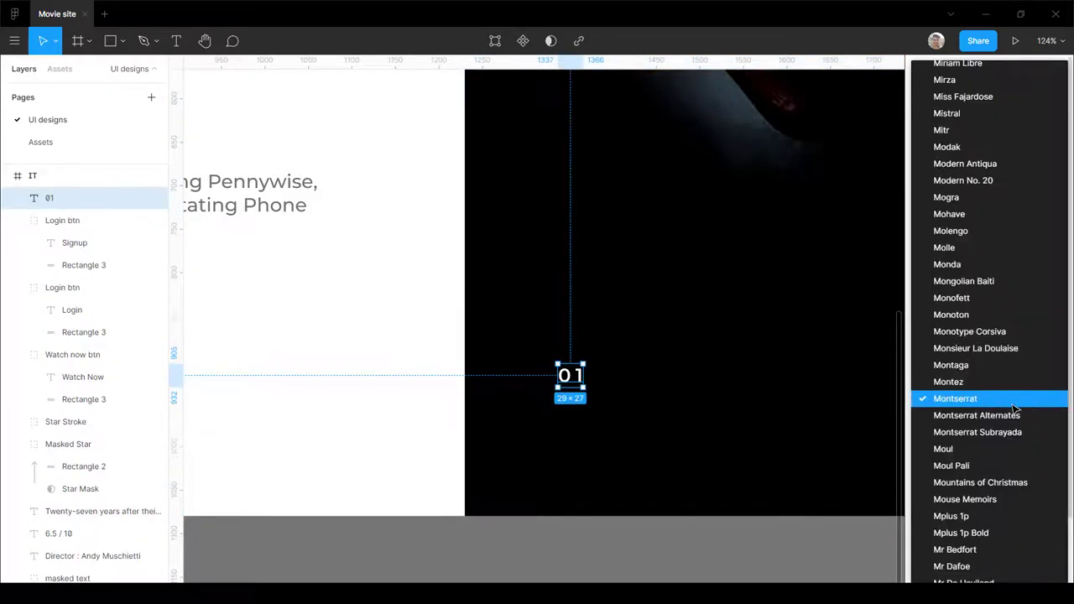
scroll(1019, 413, "up", 10)
scroll(1017, 412, "up", 15)
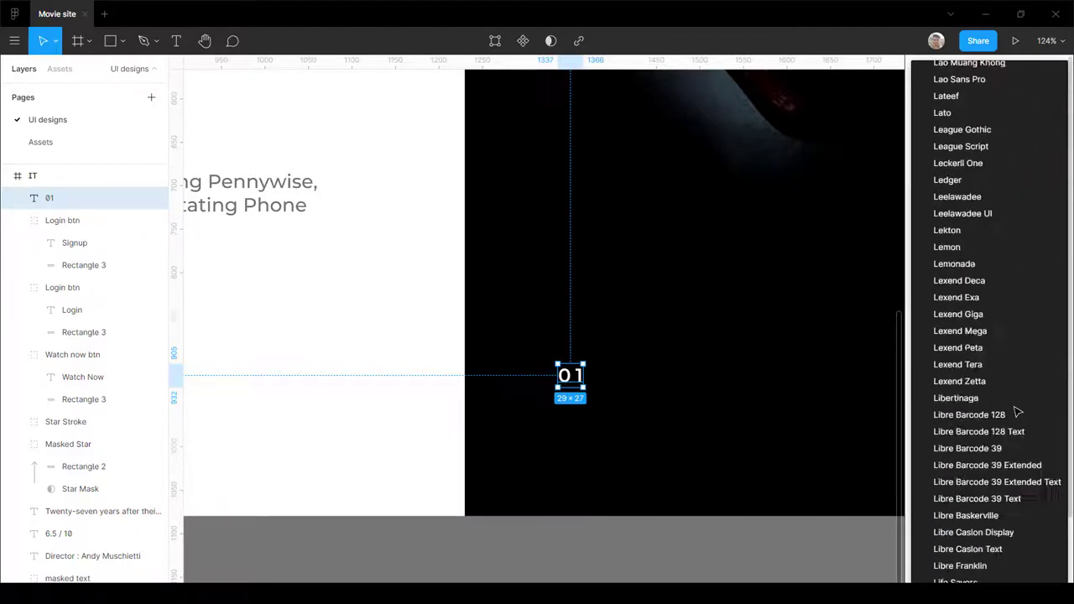
scroll(965, 227, "up", 15)
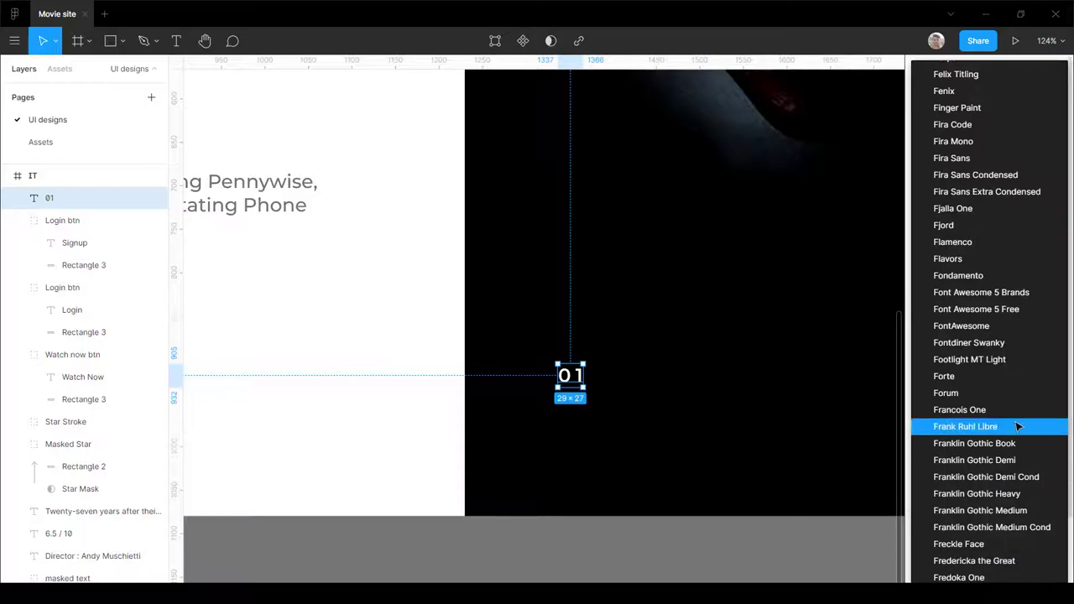
scroll(1019, 423, "down", 2)
scroll(1007, 251, "up", 12)
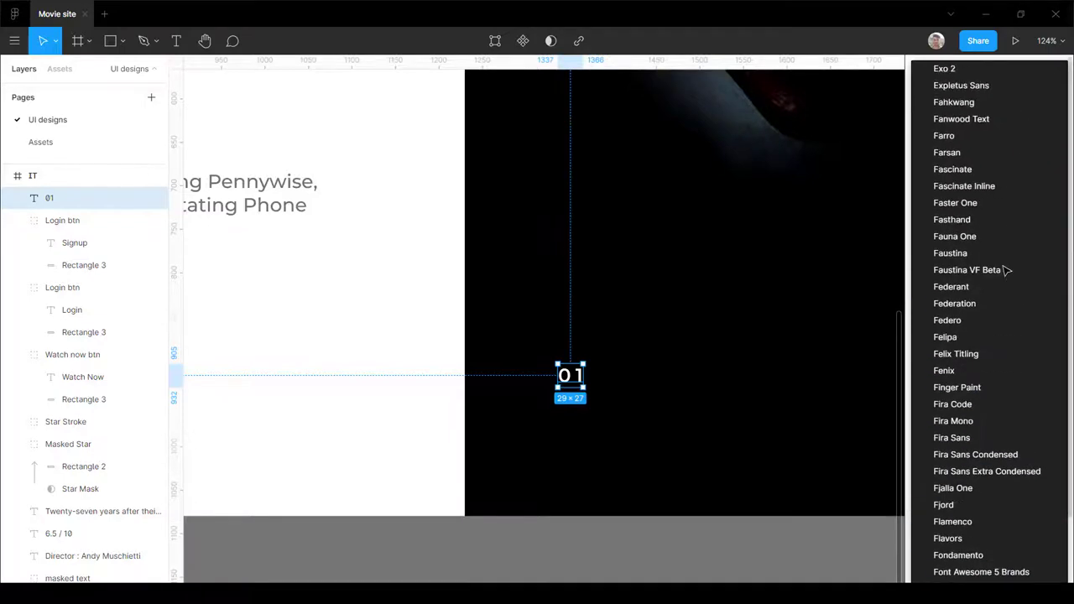
left_click(976, 375)
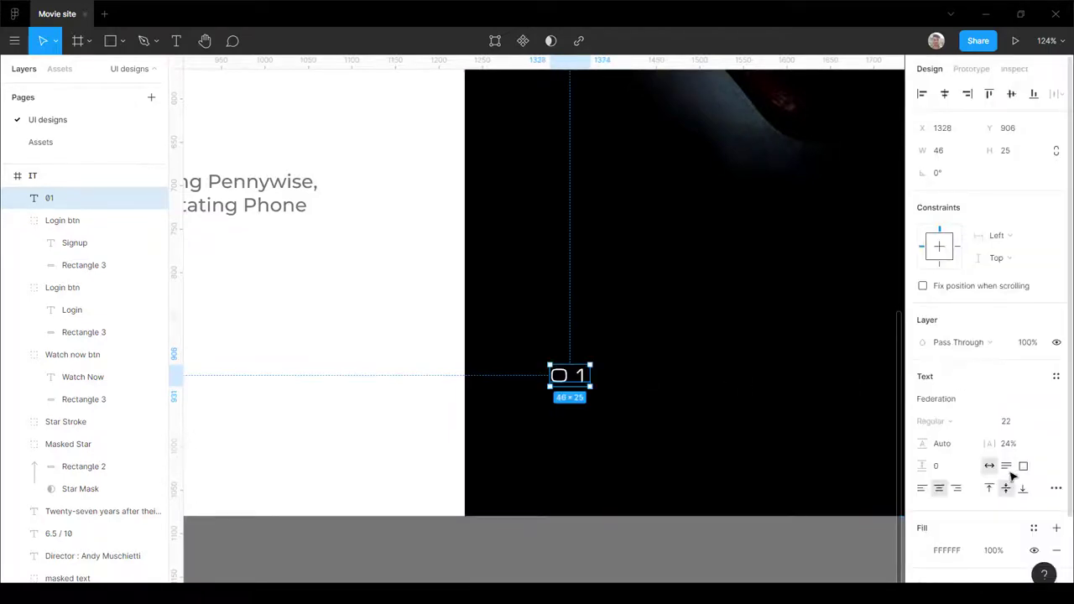
Step: Add a white FFFFFF outside stroke of width 1 to the "01" text
scroll(564, 339, "down", 2)
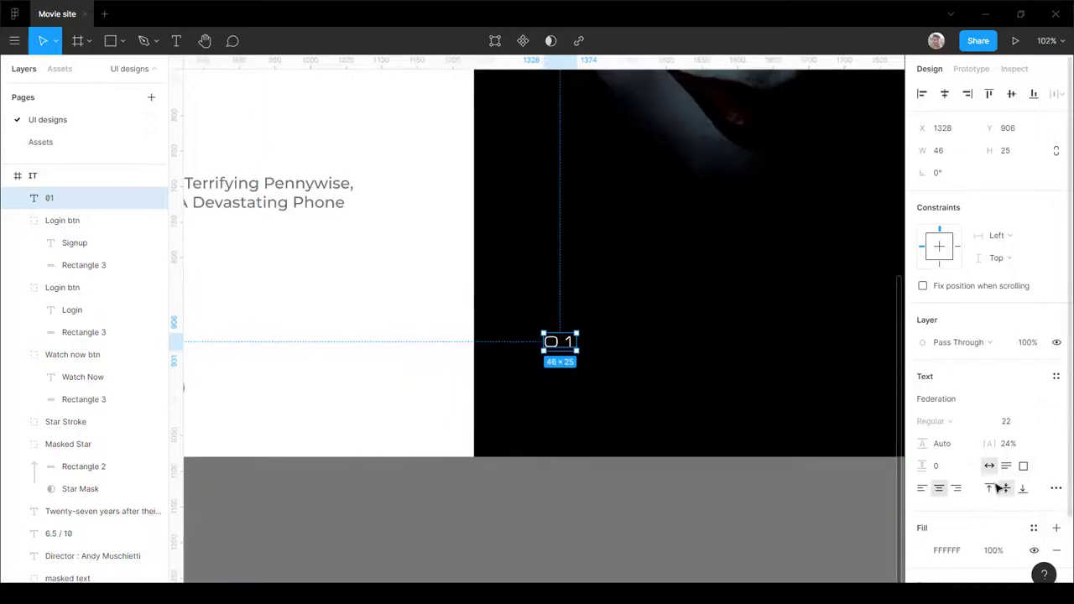
scroll(931, 529, "down", 3)
left_click(1056, 482)
left_click(1005, 527)
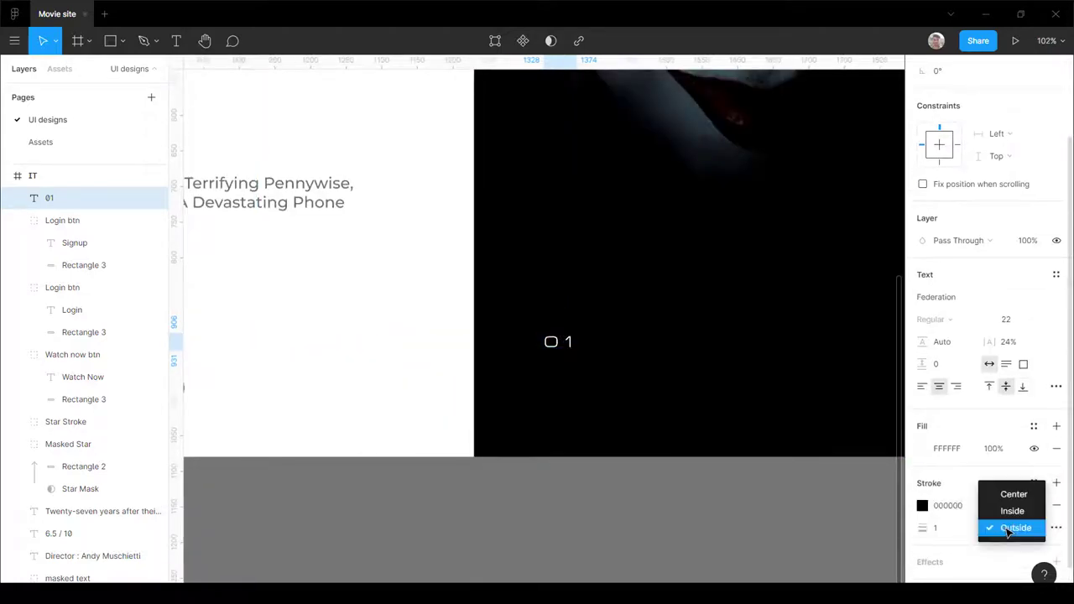
left_click(924, 508)
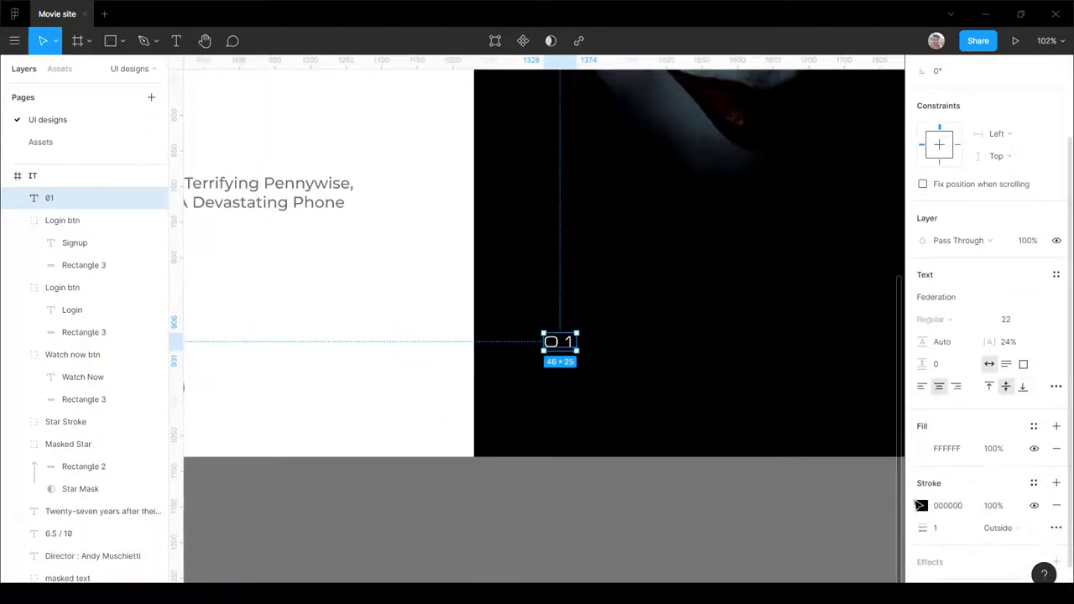
left_click(922, 505)
type("ffffff")
key("Return")
scroll(565, 361, "up", 5)
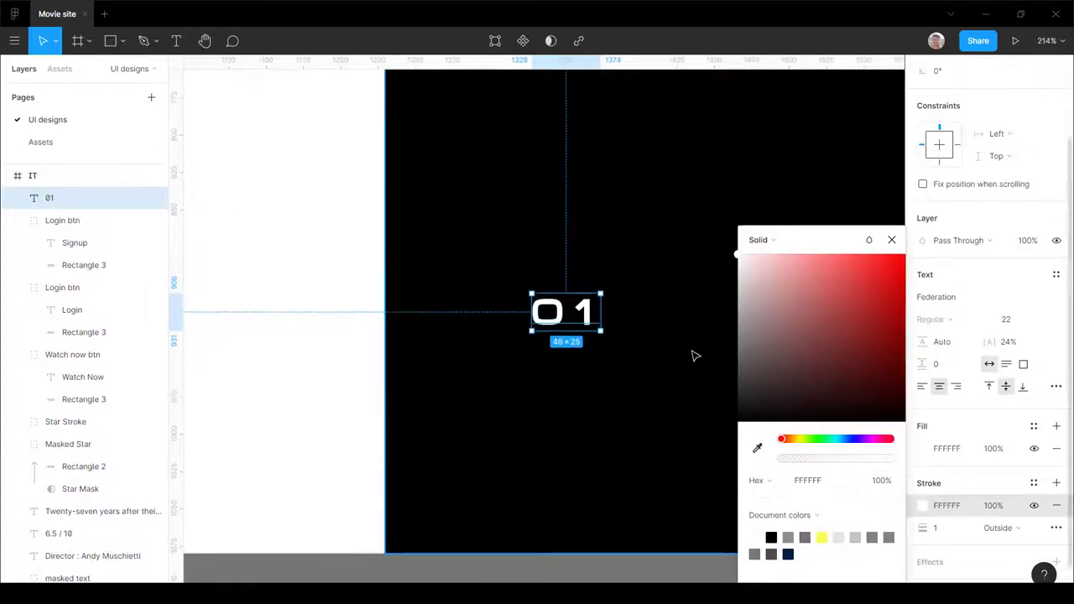
left_click(674, 323)
Step: Set the font size of "01" to 64 and move the text to X 1352, Y 893
left_click(554, 320)
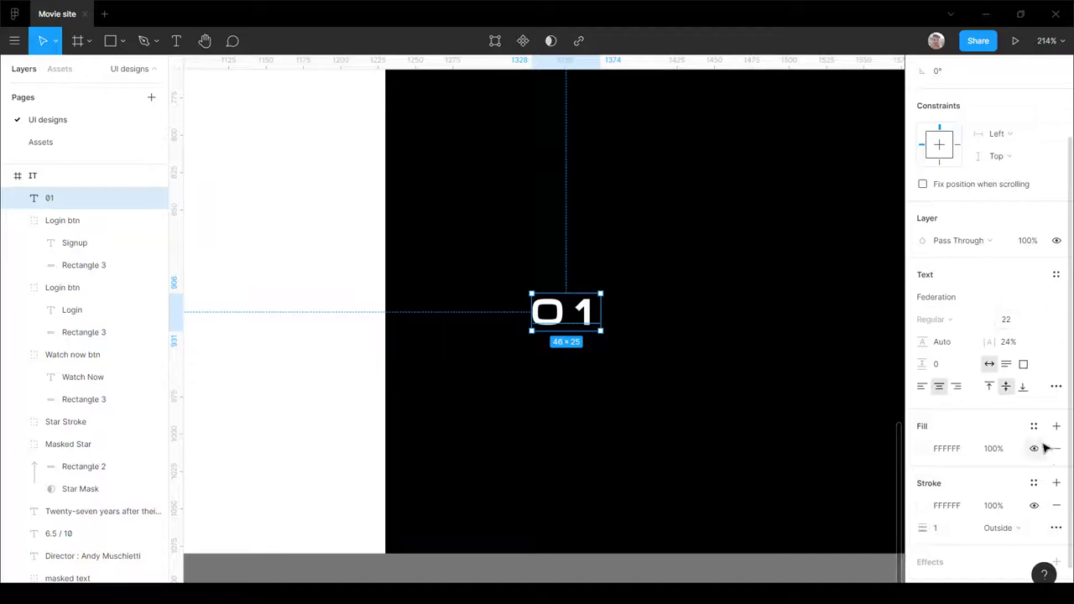
left_click(1041, 320)
left_click(1022, 515)
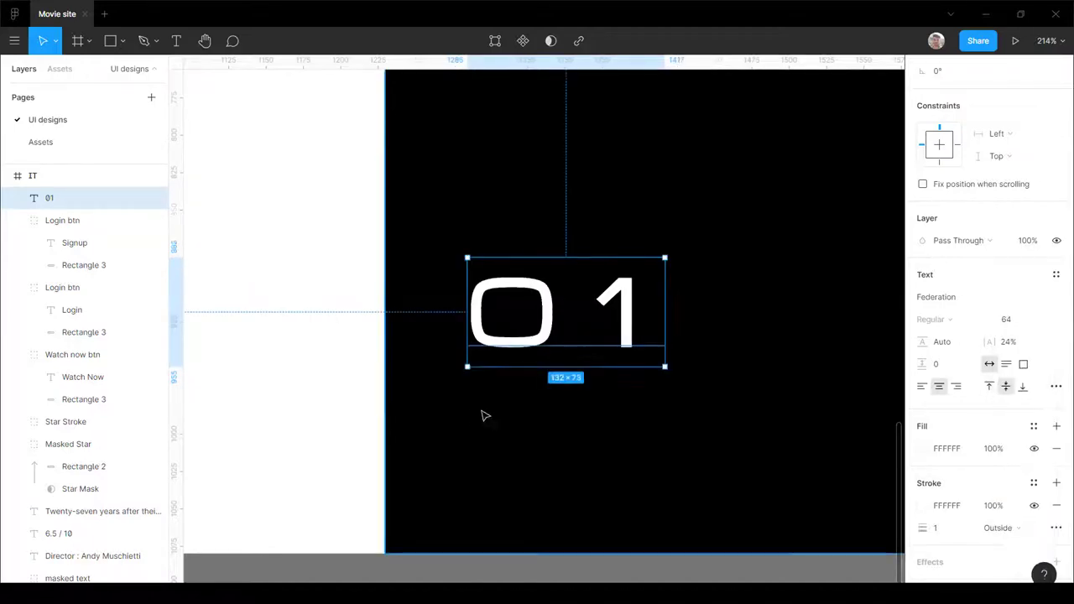
scroll(485, 415, "down", 10)
scroll(496, 412, "up", 2)
left_click_drag(493, 414, 518, 419)
key("Escape")
Step: Set the layer opacity of the "01" text to 80%
left_click(516, 430)
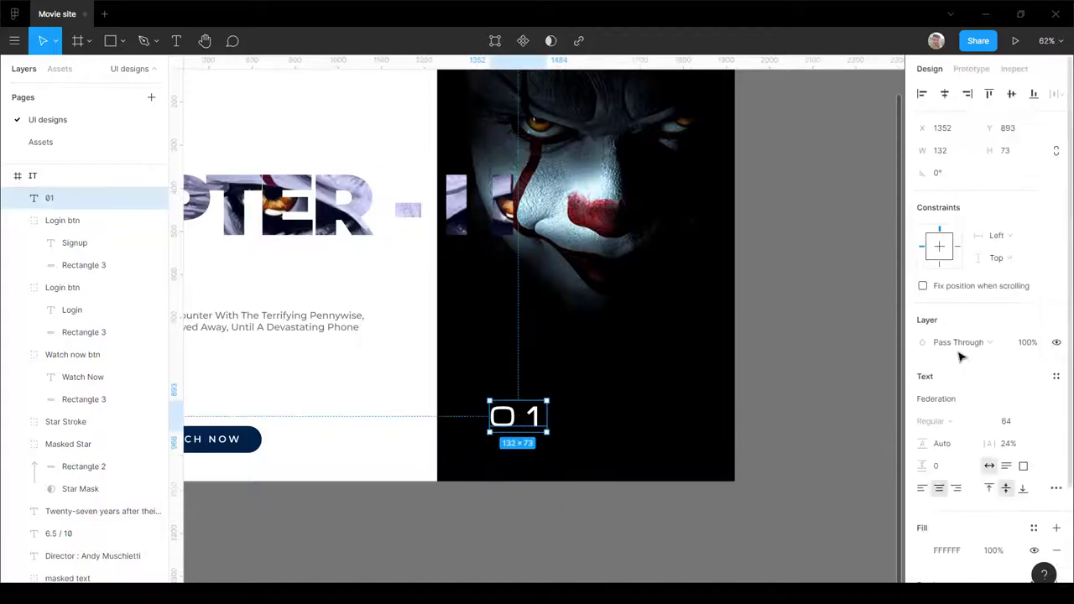
type("80")
key("Return")
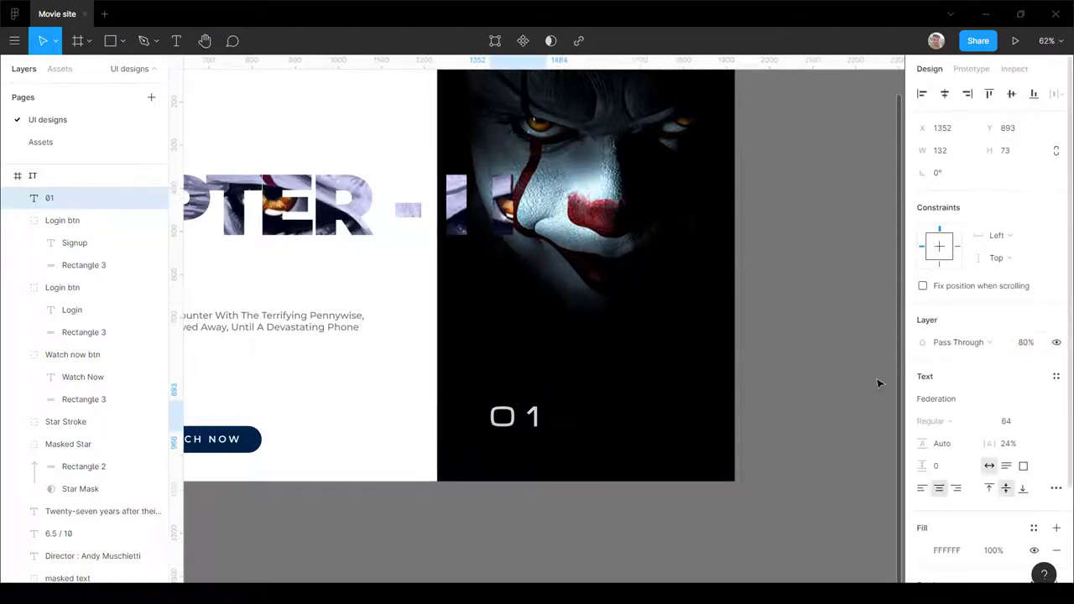
scroll(412, 478, "down", 4)
left_click(412, 496)
Step: Search Iconify for "next" and import the flat-color-icons:next icon at height 24
scroll(319, 408, "up", 5)
scroll(451, 415, "down", 3)
scroll(412, 458, "up", 3)
key("ctrl+alt+p")
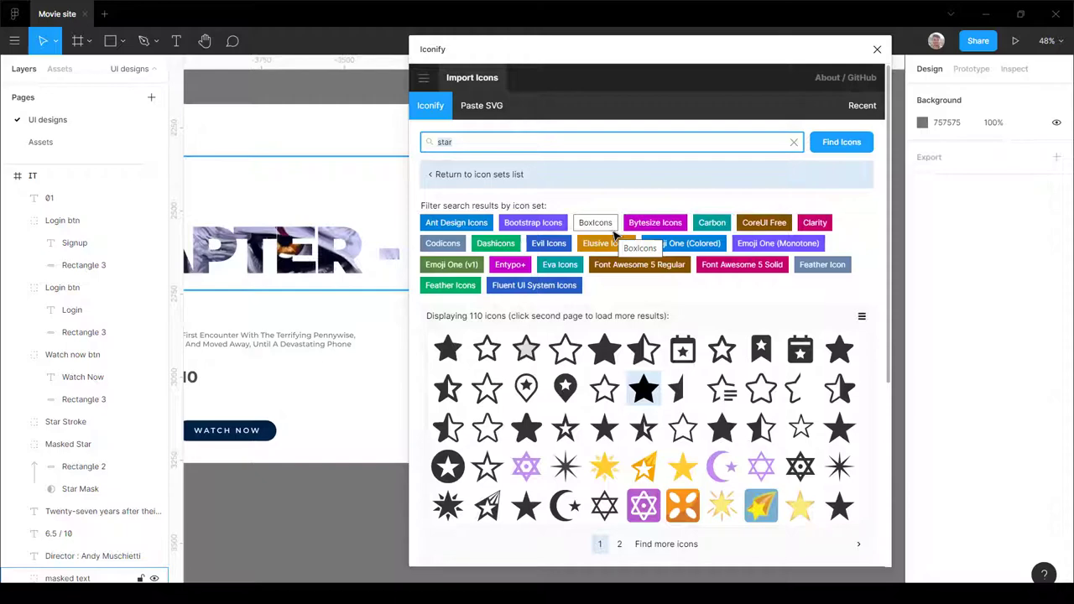
type("next")
key("Return")
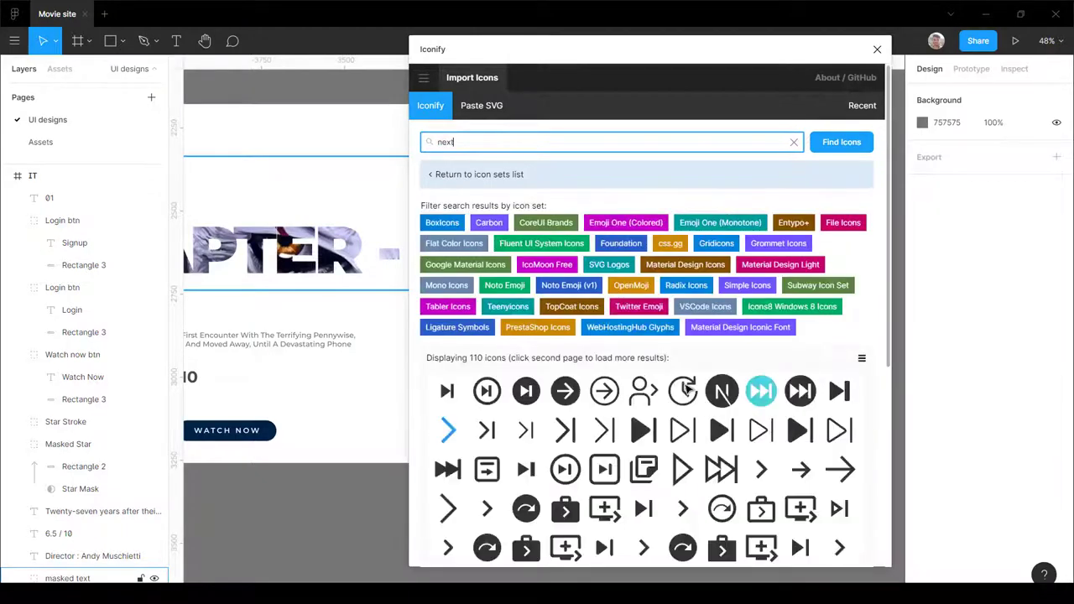
left_click(448, 430)
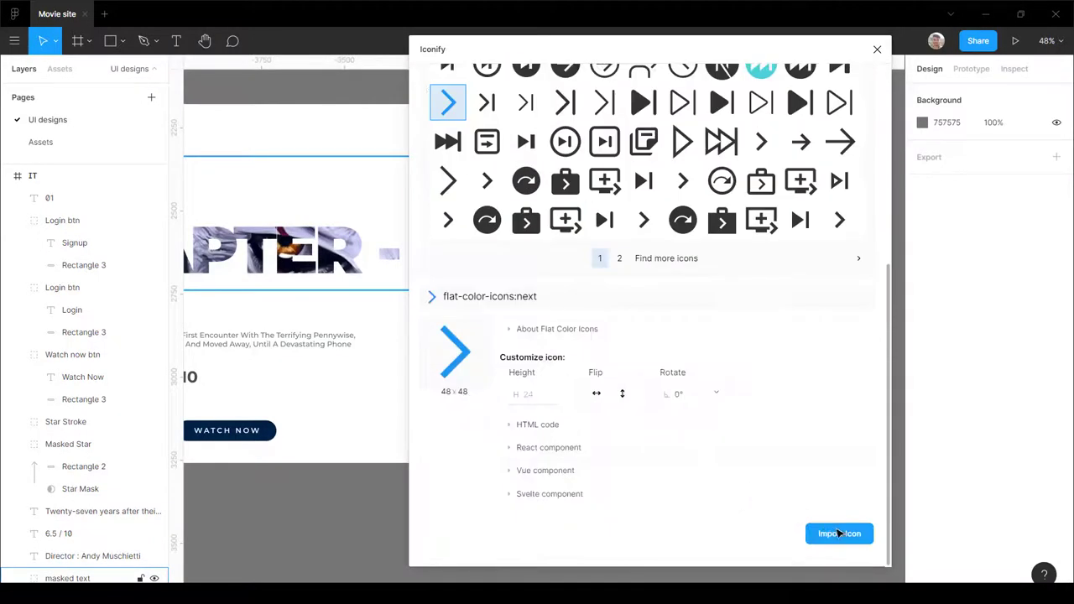
left_click(839, 533)
left_click(877, 49)
Step: Change the fill of the imported arrow's vector to white FFFFFF
scroll(556, 337, "up", 5)
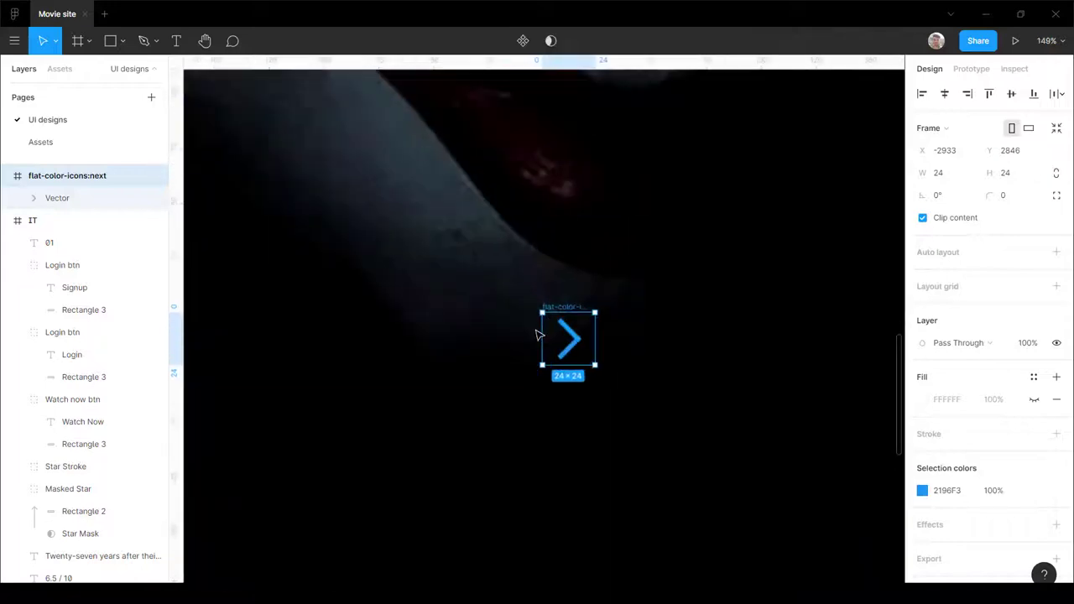
scroll(555, 338, "up", 10)
key("Return")
left_click(926, 396)
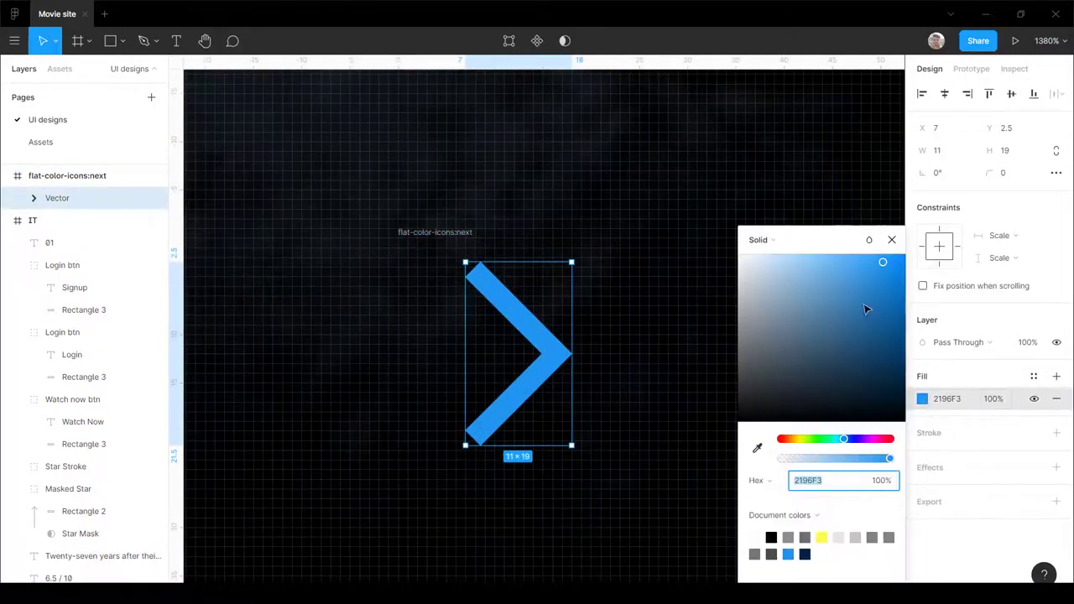
left_click_drag(859, 303, 320, 566)
Step: Delete the arrow's leftover icon frame and move the arrow vector to X 1749, Y 942, across from "01"
left_click(437, 237)
key("Delete")
scroll(508, 207, "down", 7)
scroll(507, 210, "down", 7)
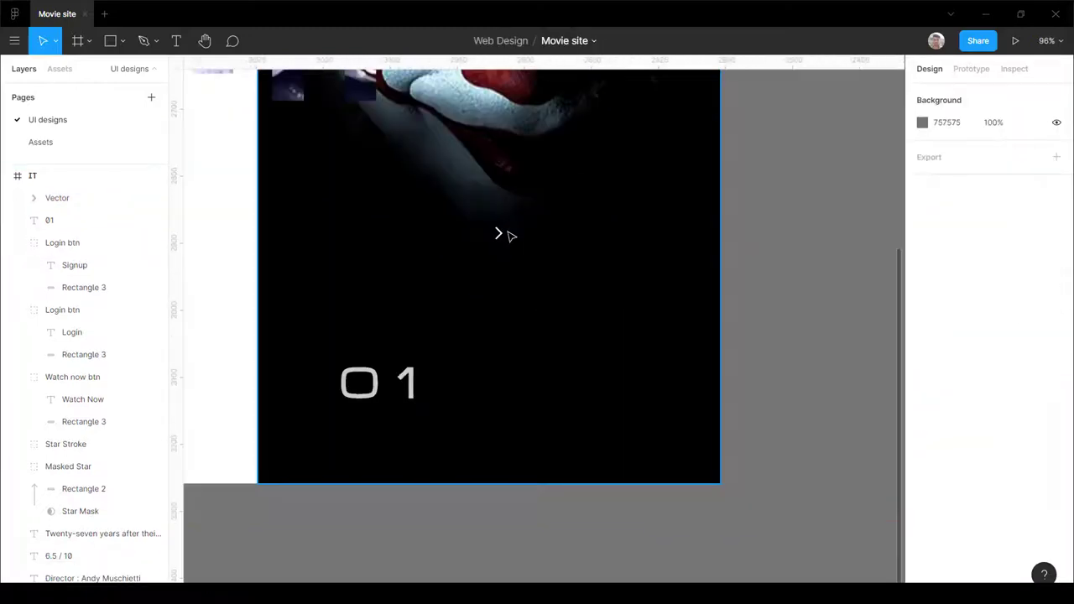
left_click_drag(501, 233, 612, 395)
Step: Draw a 73 × 73 circle around the arrow at about X 1718, Y 918 and remove its fill
scroll(620, 399, "up", 7)
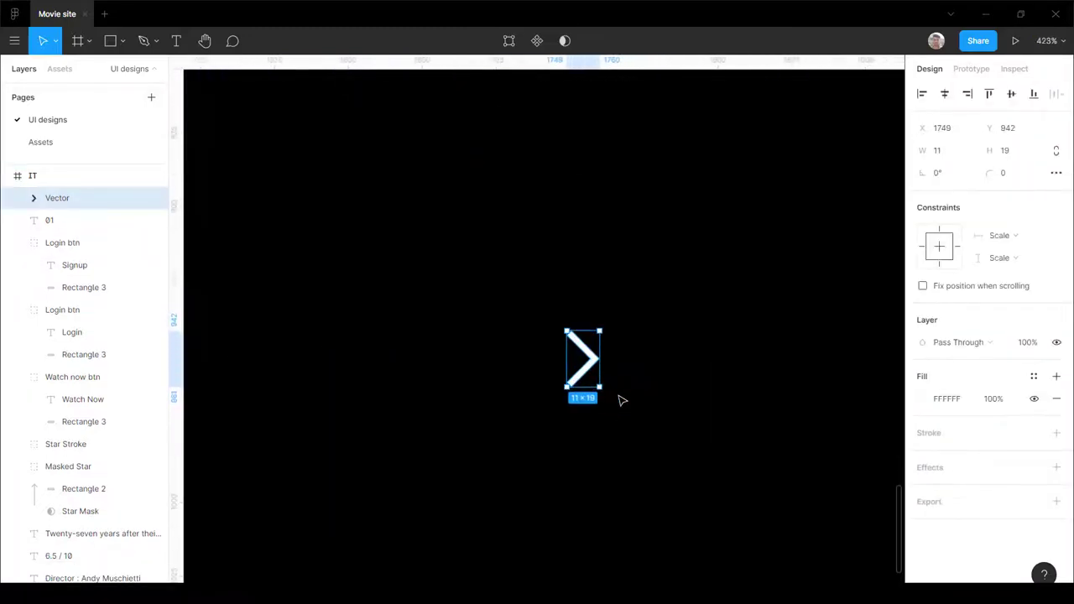
mouse_move(499, 266)
left_mouse_down()
mouse_move(582, 374)
mouse_move(655, 431)
mouse_move(697, 483)
mouse_move(691, 476)
left_mouse_up()
left_click(1057, 398)
Step: Give the circle around the arrow a white FFFFFF inside stroke of width 2
left_click(1057, 411)
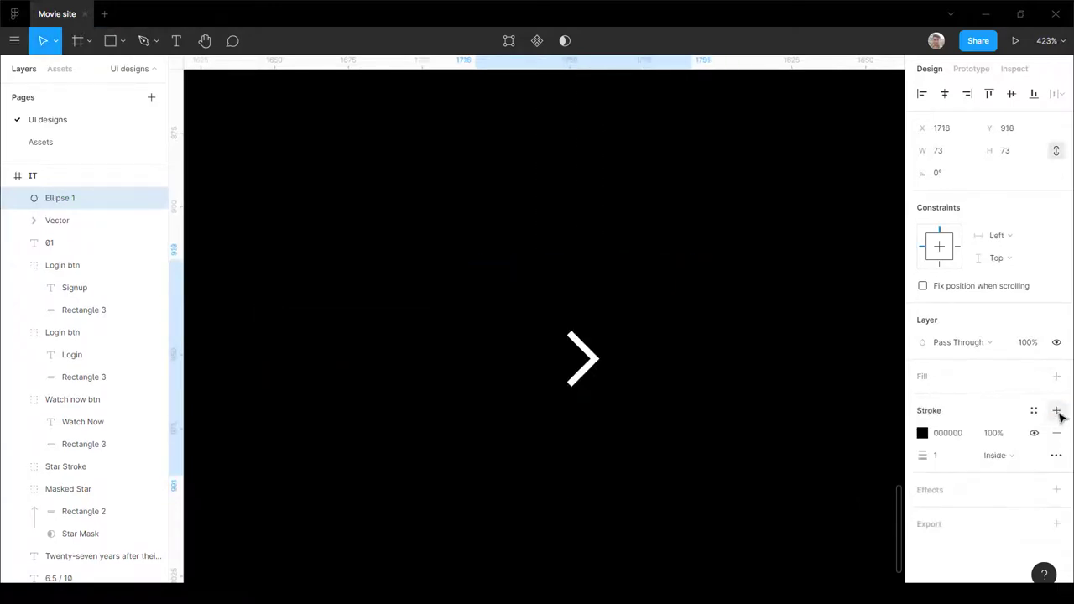
left_click(922, 432)
type("FFFFFF")
key("Return")
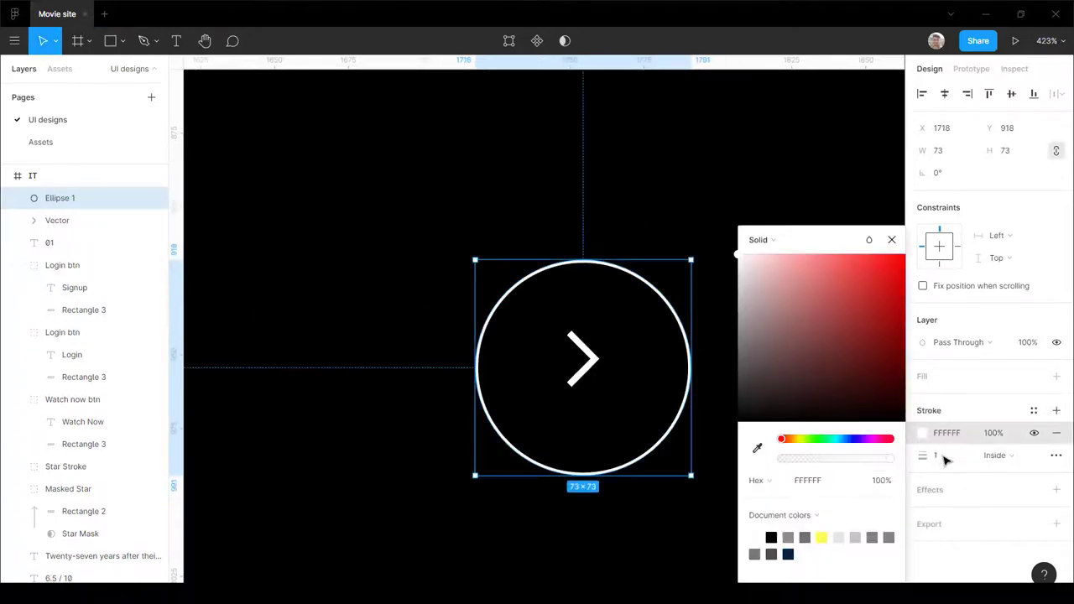
type("2")
Step: Group the white circle and the arrow vector together
scroll(461, 378, "down", 5)
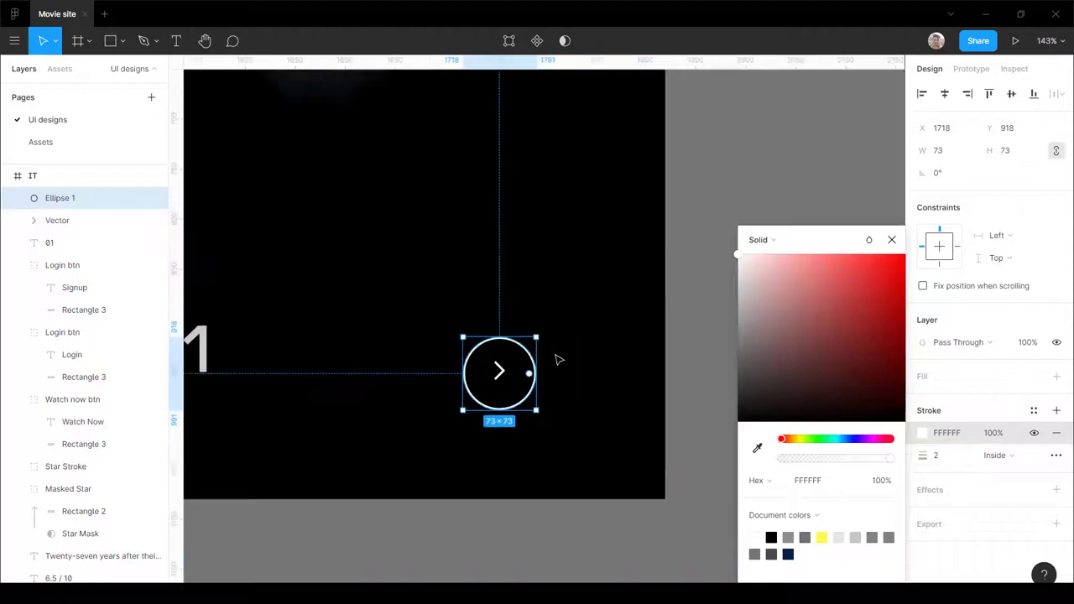
left_click(499, 371, "shift")
scroll(501, 375, "up", 4)
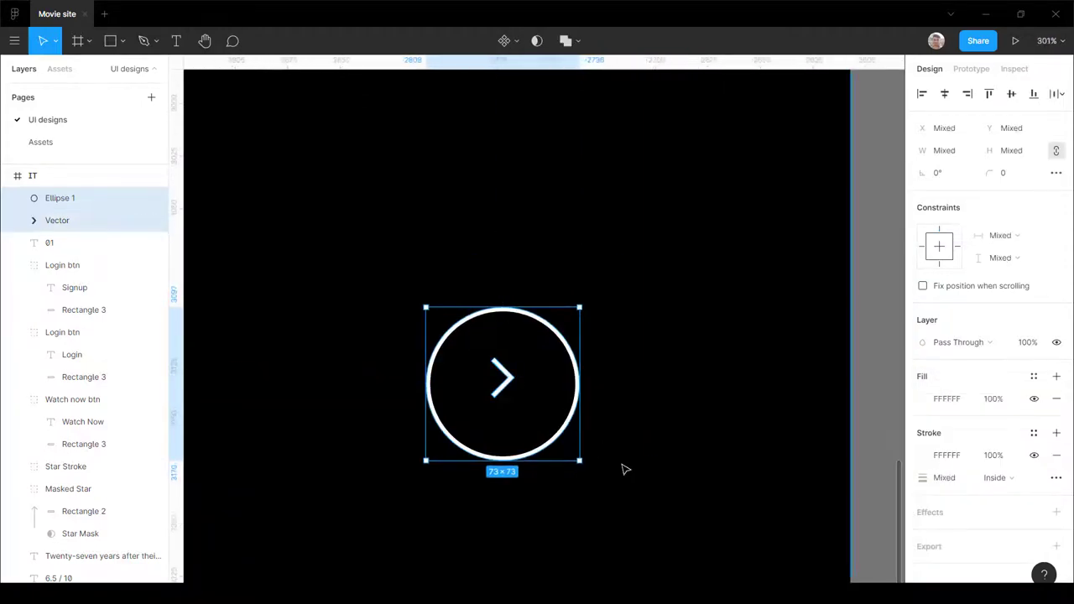
key("ctrl+g")
scroll(624, 467, "down", 5)
scroll(570, 395, "up", 3)
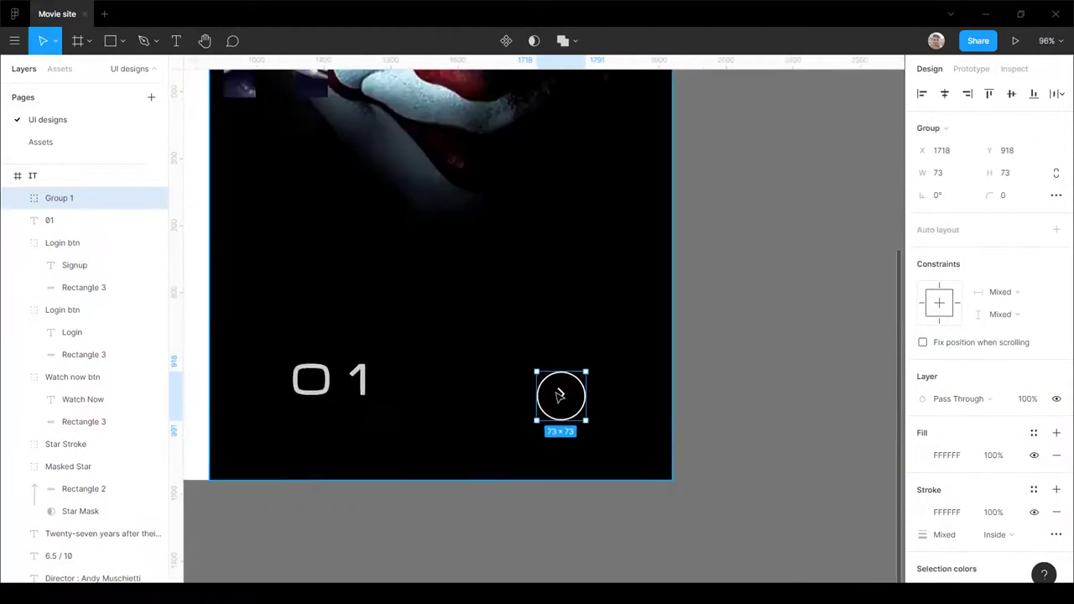
Step: Enlarge the circled arrow group to about 142 × 142 and reposition it near X 1727, Y 859
left_click_drag(593, 367, 657, 445)
mouse_move(613, 400)
left_mouse_down()
mouse_move(578, 394)
mouse_move(604, 395)
left_mouse_up()
key("Escape")
scroll(583, 384, "up", 3)
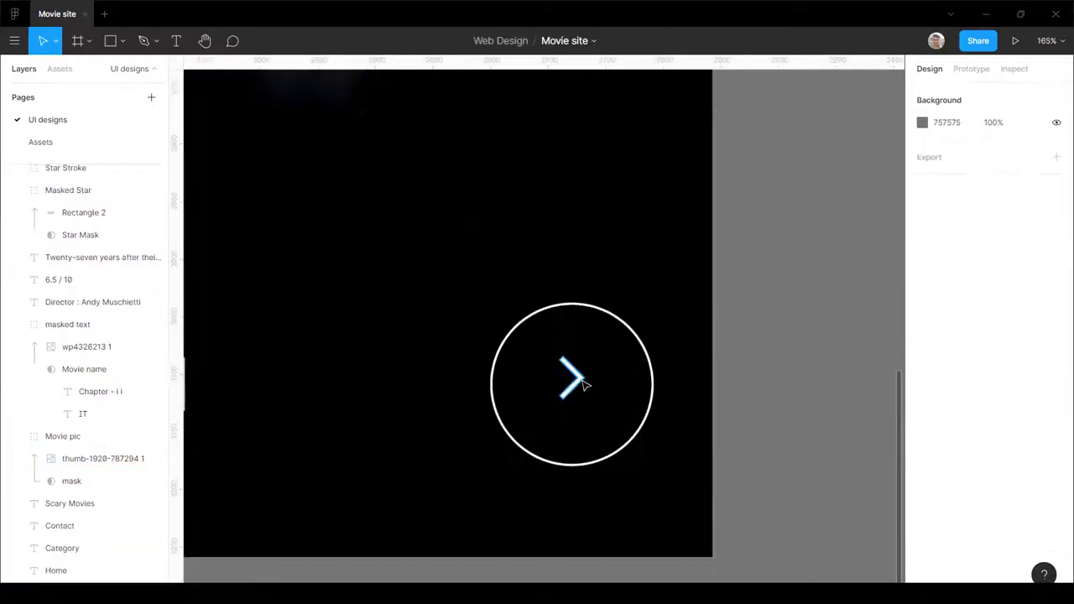
Step: Centre the arrow vector vertically inside its circle and enlarge it a little
double_click(571, 376)
left_click(1011, 94)
scroll(556, 430, "up", 5)
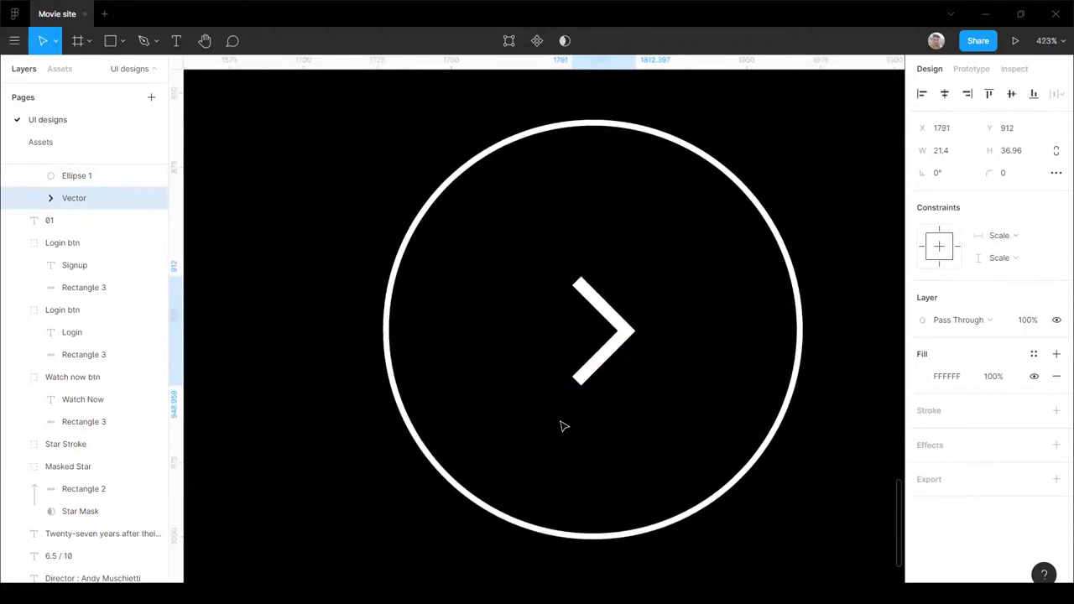
left_click_drag(632, 386, 647, 408)
scroll(556, 330, "down", 5)
left_click(811, 403)
Step: Move the circled arrow up to Y 810 and the "01" text beside it to X 1352, Y 855
scroll(528, 439, "down", 5)
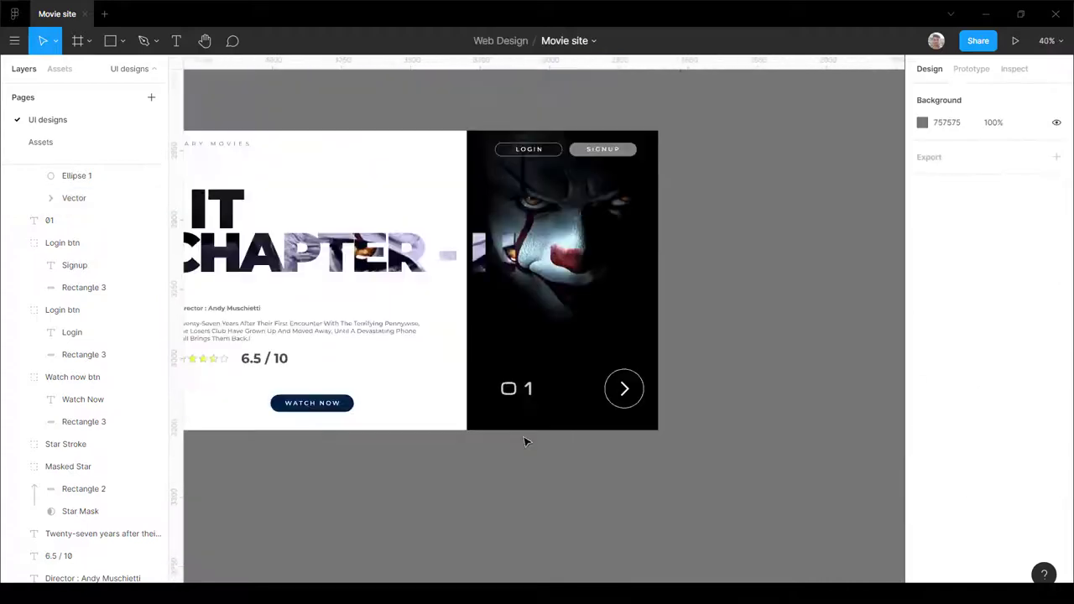
scroll(612, 450, "up", 3)
left_click(613, 451)
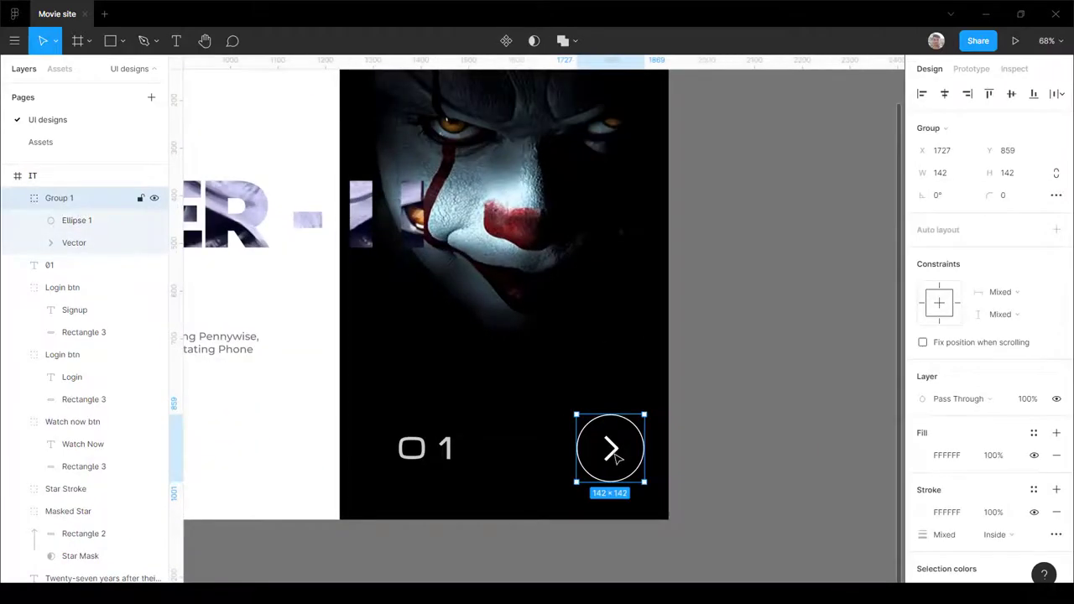
left_click_drag(612, 451, 613, 427)
left_click_drag(423, 451, 426, 434)
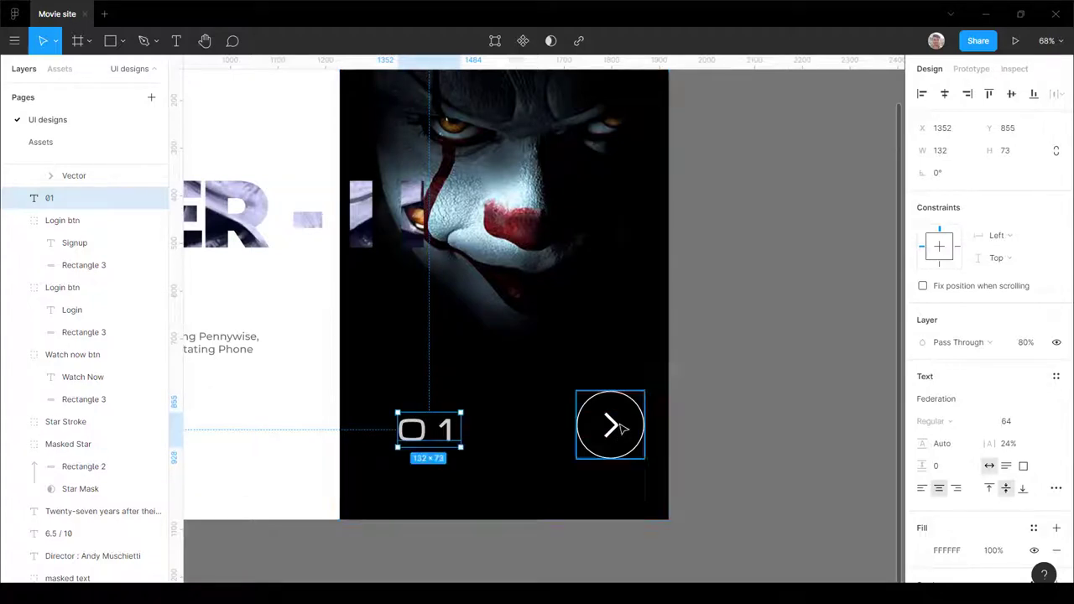
Step: Set the stroke width of the circle around the arrow to 3
double_click(625, 428)
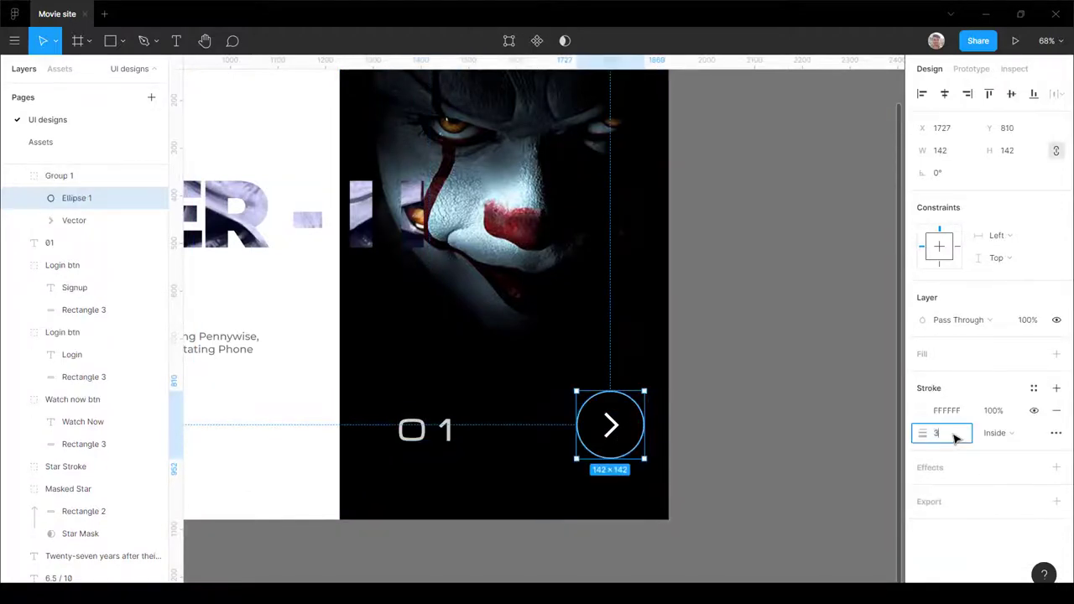
type("3")
key("Return")
left_click(783, 412)
scroll(778, 410, "down", 4)
scroll(773, 410, "up", 3)
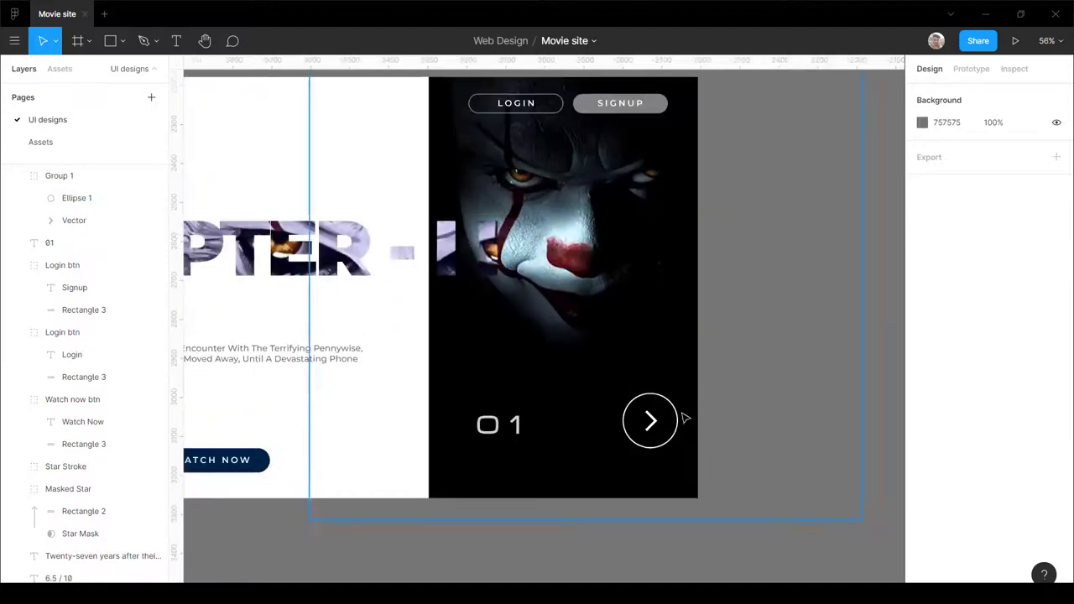
double_click(676, 415)
left_click(783, 453)
scroll(712, 457, "down", 7)
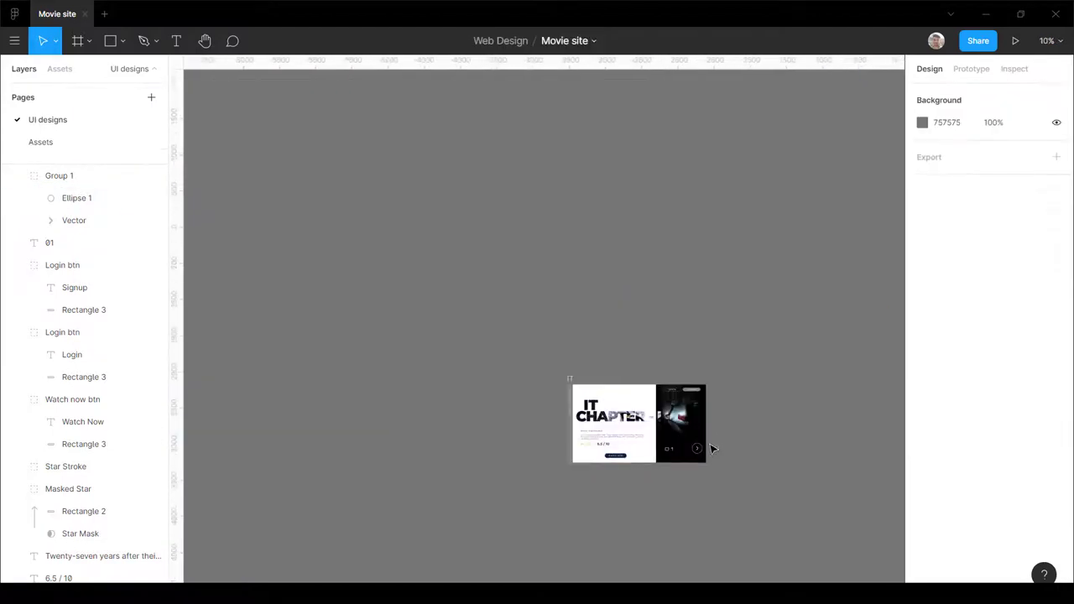
scroll(676, 438, "up", 5)
scroll(465, 410, "down", 1)
scroll(515, 408, "up", 2)
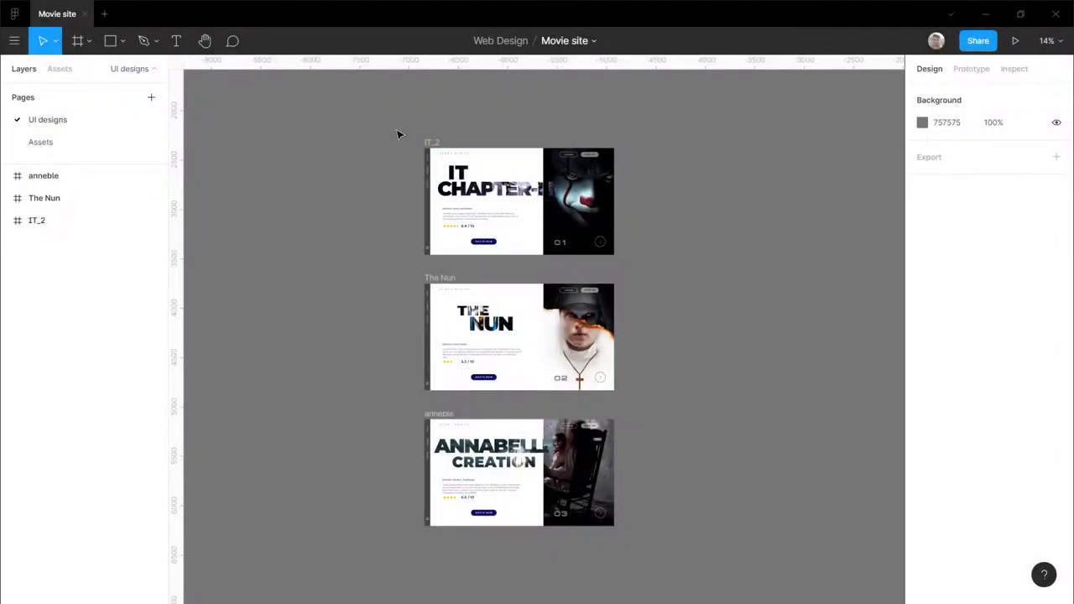
Step: Duplicate the IT_2 frame and place the copy to the left of the original at X -9025, Y 2381
scroll(399, 134, "left", 5)
scroll(702, 226, "up", 3)
left_click(670, 232)
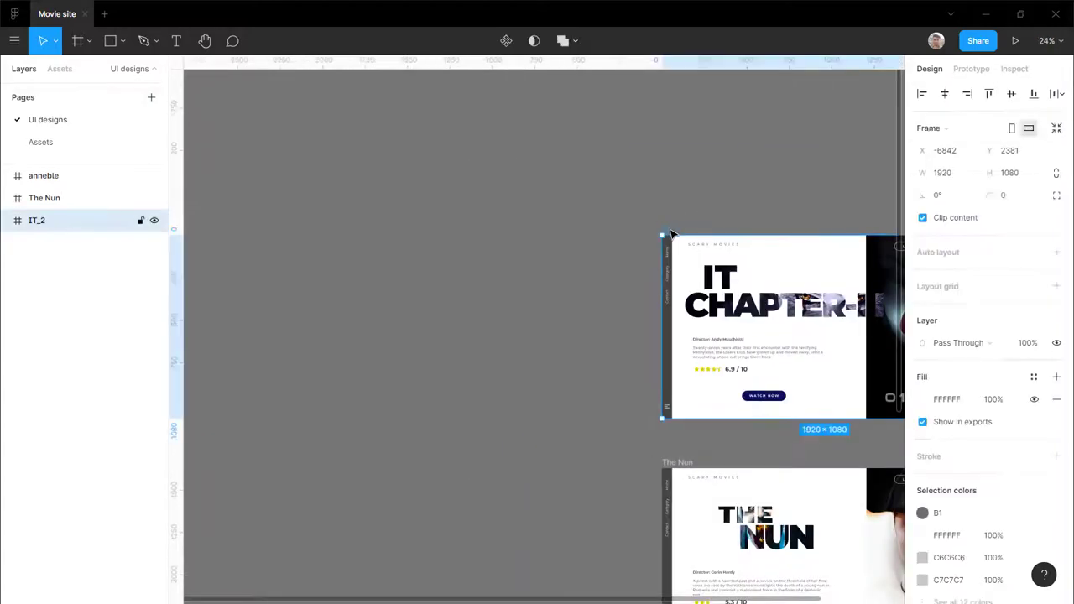
left_click_drag(669, 232, 292, 242)
key("Escape")
Step: Move the Nav Bar group in the copied IT_2 frame left out of the frame to X -60
scroll(378, 251, "up", 10)
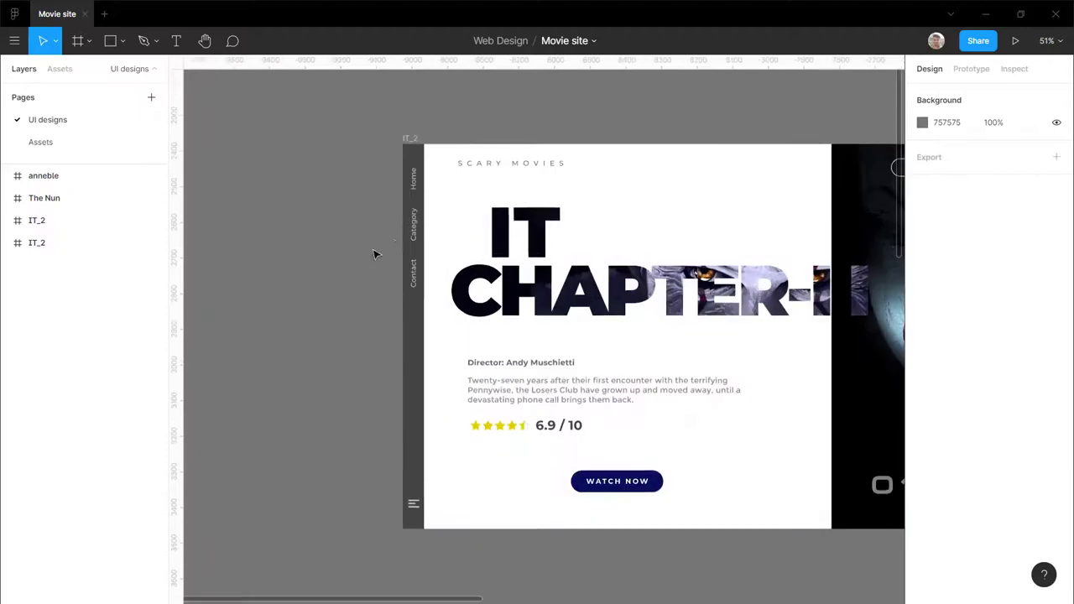
scroll(400, 251, "down", 6)
scroll(382, 261, "up", 3)
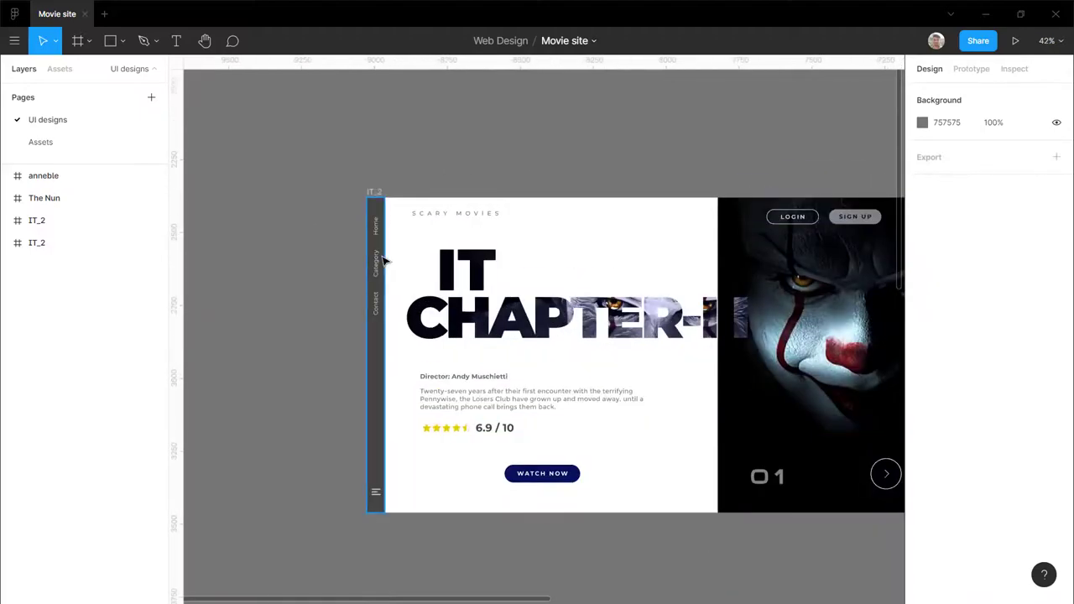
left_click(383, 261)
scroll(309, 273, "up", 3)
key("shift+Left")
key("shift+Left")
key("shift+Left")
key("shift+Left")
key("shift+Left")
key("shift+Left")
scroll(454, 303, "down", 5)
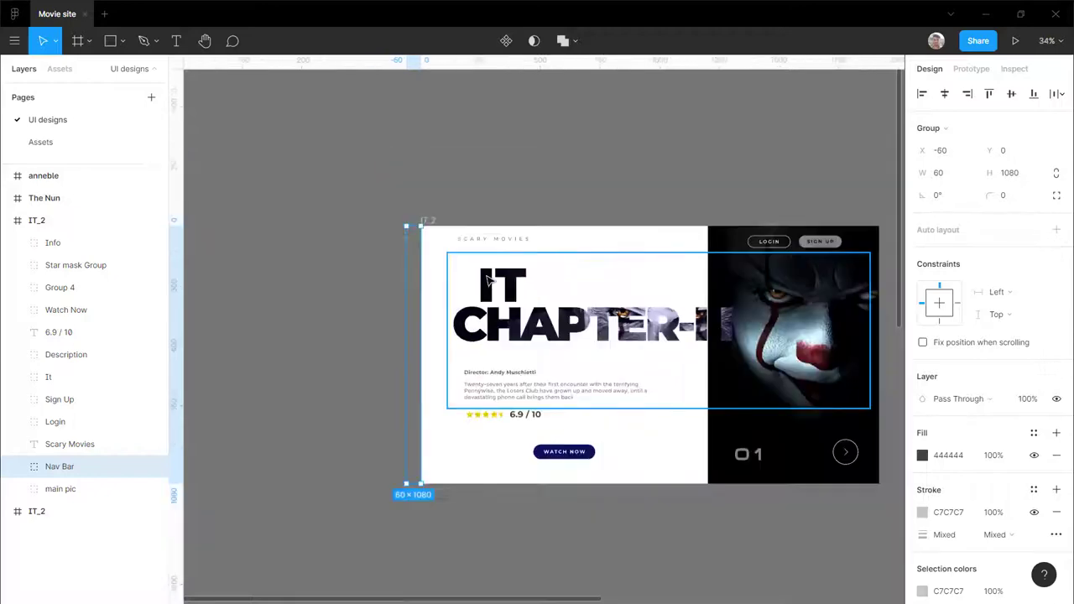
Step: Move the It title group of the copied frame horizontally to the right, so it reaches well over the clown picture
scroll(454, 303, "down", 3)
scroll(454, 303, "up", 3)
scroll(466, 291, "down", 1)
left_click(466, 291)
scroll(519, 316, "up", 2)
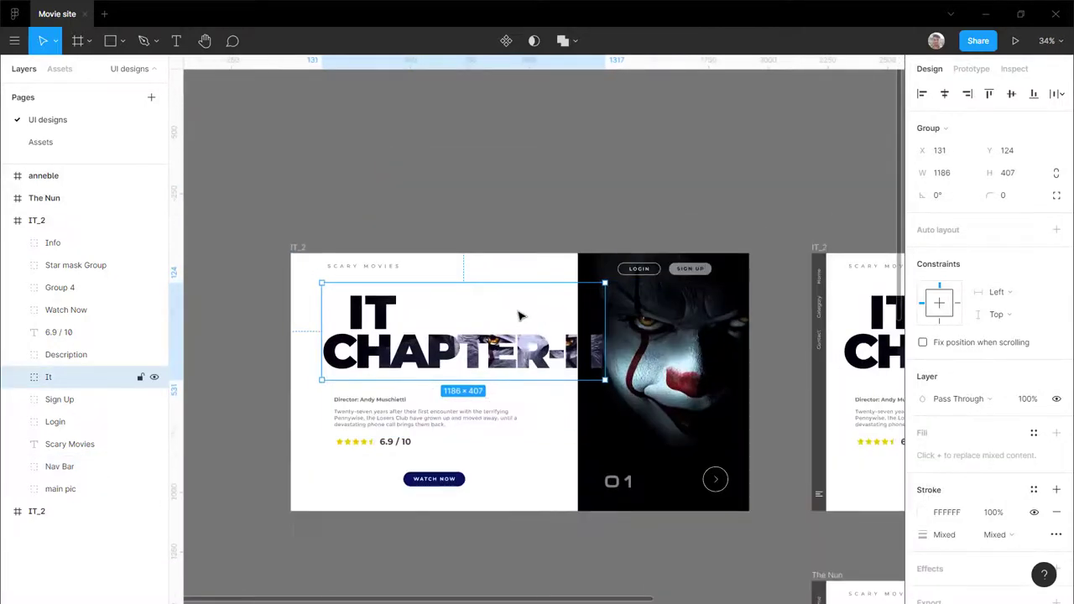
key("shift+Right")
key("shift+Right")
key("shift+Right")
key("shift+Right")
key("shift+Right")
key("shift+Right")
key("shift+Right")
key("shift+Right")
key("shift+Right")
key("shift+Right")
key("shift+Right")
key("shift+Right")
key("shift+Right")
key("shift+Right")
key("shift+Right")
key("shift+Right")
key("shift+Right")
key("shift+Right")
key("shift+Right")
key("shift+Right")
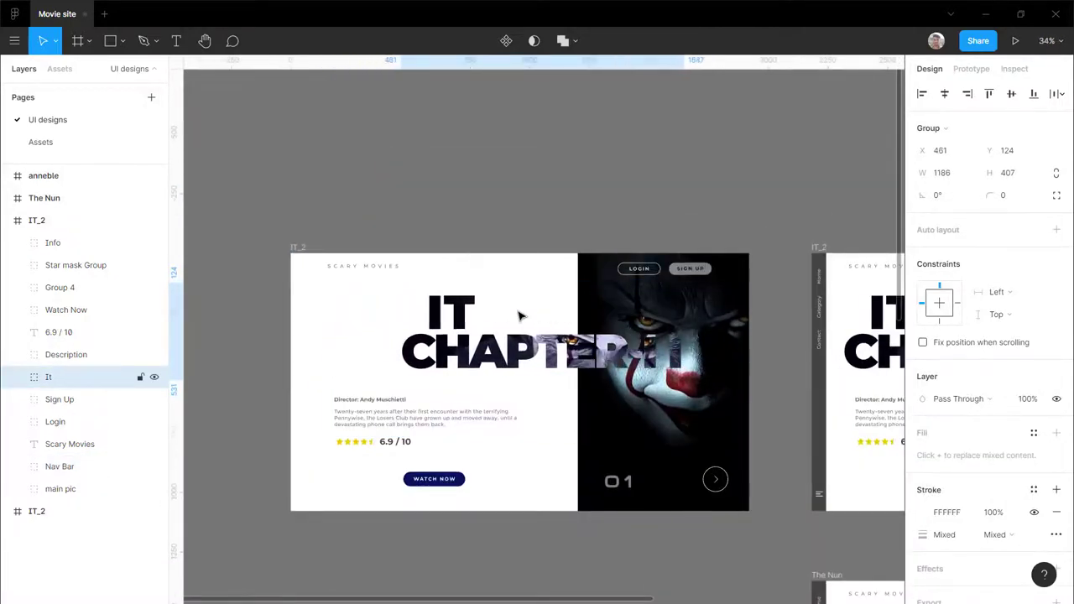
Step: Move the synopsis paragraph in the copied frame down by 20 px, away from the director line
scroll(357, 415, "up", 3)
left_click(373, 423, "ctrl")
key("shift+Down")
key("shift+Down")
Step: Pull the yellow rectangle inside the star mask to the left so that the rating stars are unfilled
scroll(368, 497, "up", 5)
left_click(370, 498)
scroll(345, 423, "up", 3)
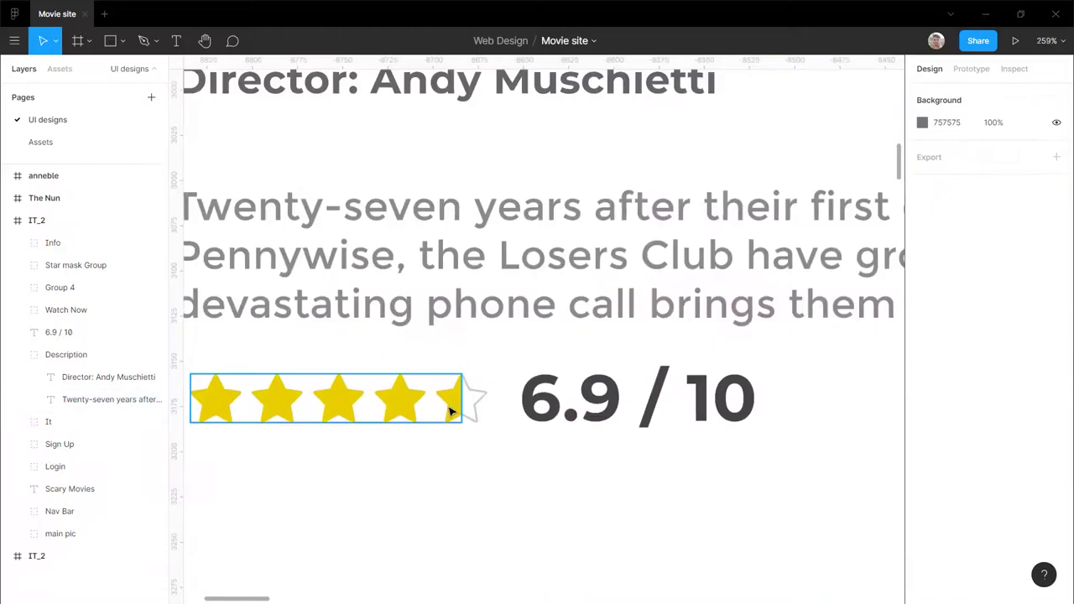
left_click(451, 407, "ctrl")
scroll(541, 405, "down", 4)
scroll(506, 411, "up", 2)
left_click_drag(529, 411, 289, 417)
left_click(448, 417)
Step: Move the Watch Now button in the copied frame down by 30 px
scroll(448, 394, "down", 8, "ctrl")
left_click(541, 442)
key("shift+Down")
key("shift+Down")
key("shift+Down")
Step: Move the Login and Sign Up buttons of the copied frame up together until they straddle its top edge
scroll(549, 407, "down", 4, "ctrl")
scroll(641, 333, "up", 5, "ctrl")
scroll(639, 335, "up", 1, "ctrl")
left_click(584, 405)
left_click(691, 415, "shift")
key("shift+Up")
key("shift+Up")
key("shift+Up")
key("shift+Up")
key("shift+Up")
key("shift+Up")
key("shift+Up")
scroll(428, 199, "down", 4, "ctrl")
scroll(420, 221, "up", 1, "ctrl")
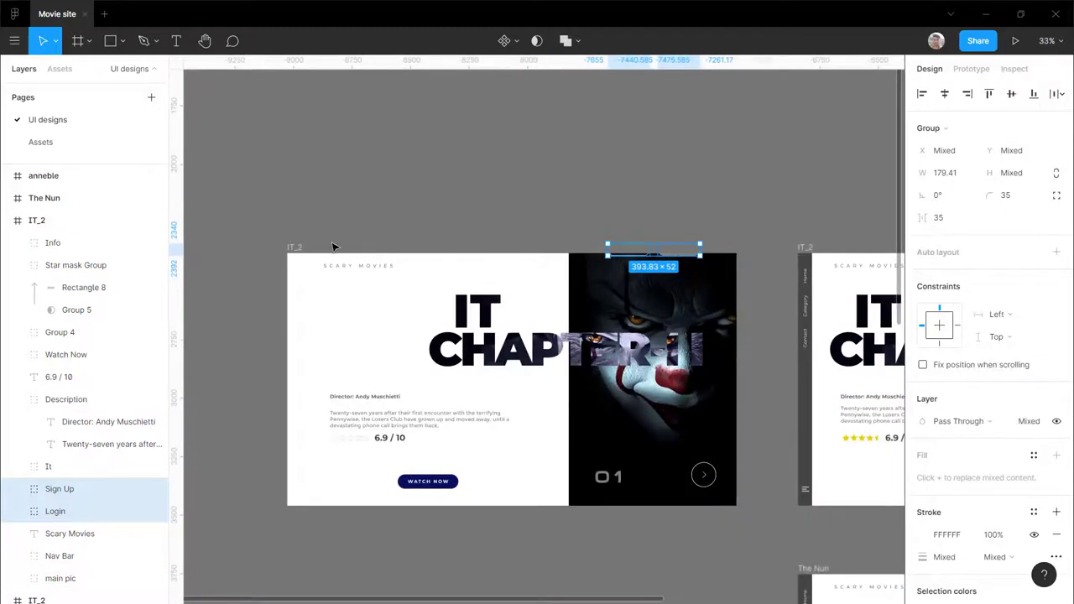
Step: Hide all layers of the copied IT_2 frame except the Nav Bar
left_click_drag(333, 249, 668, 528)
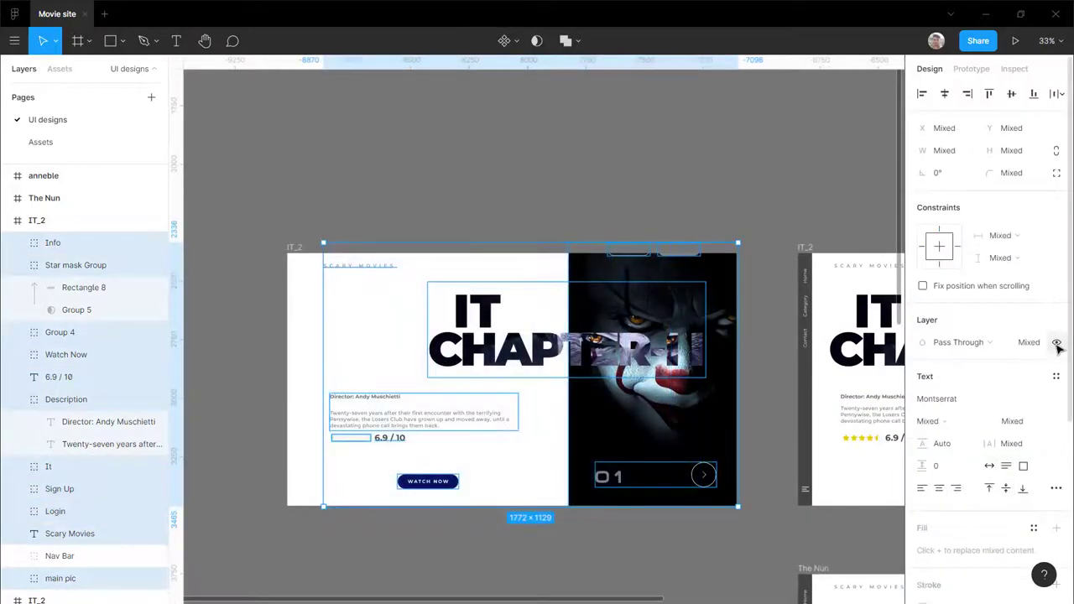
left_click(1056, 343)
left_click(693, 192)
scroll(258, 201, "down", 3, "ctrl")
Step: Connect the copied IT_2 frame to the original IT_2 frame in the prototype and remove the extra click interaction without a destination
left_click(285, 226)
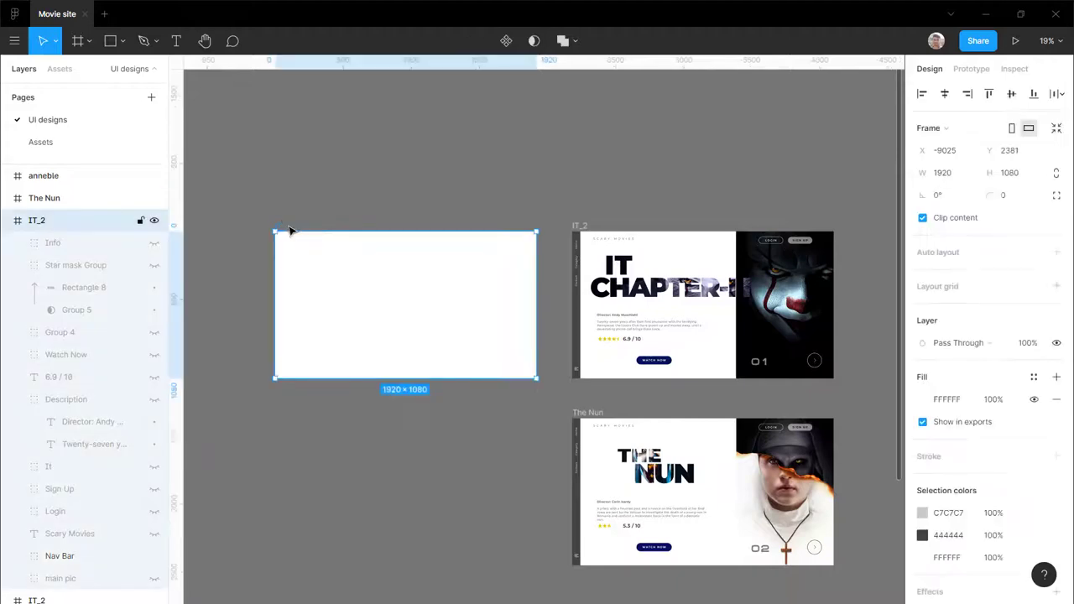
left_click(973, 68)
left_click_drag(537, 305, 617, 294)
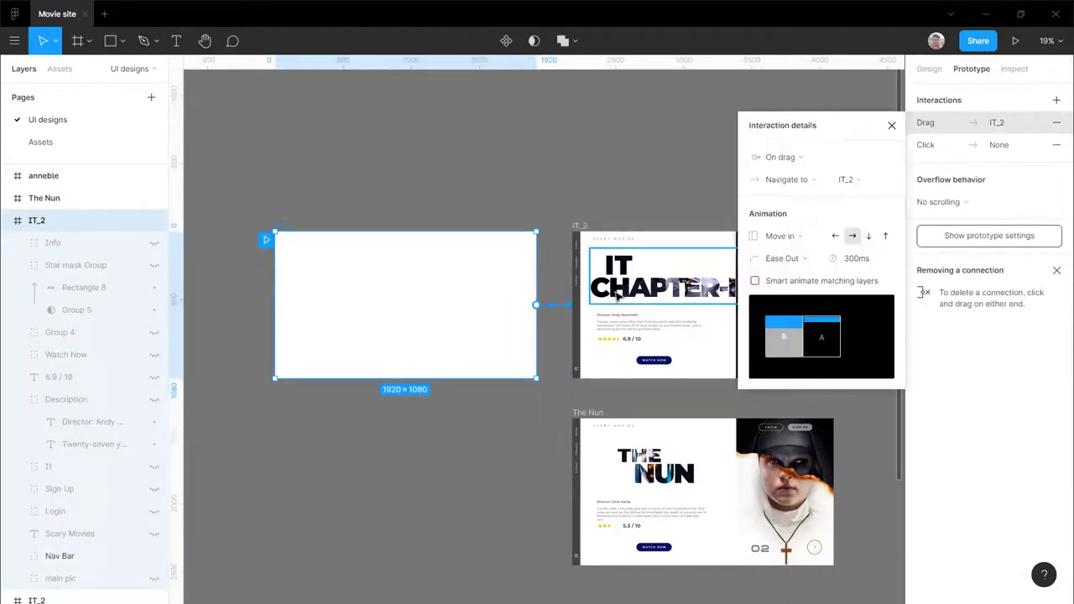
left_click(776, 157)
left_click(813, 159)
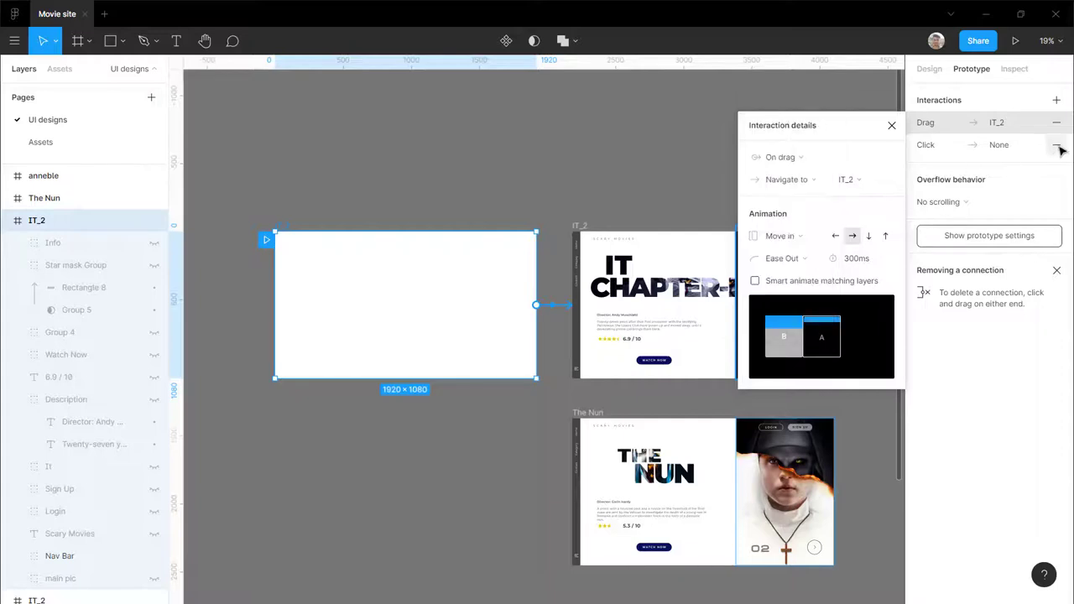
left_click(1057, 146)
Step: Set the connection to navigate on click with Smart animate, Ease In And Out, 1000 ms
left_click(804, 163)
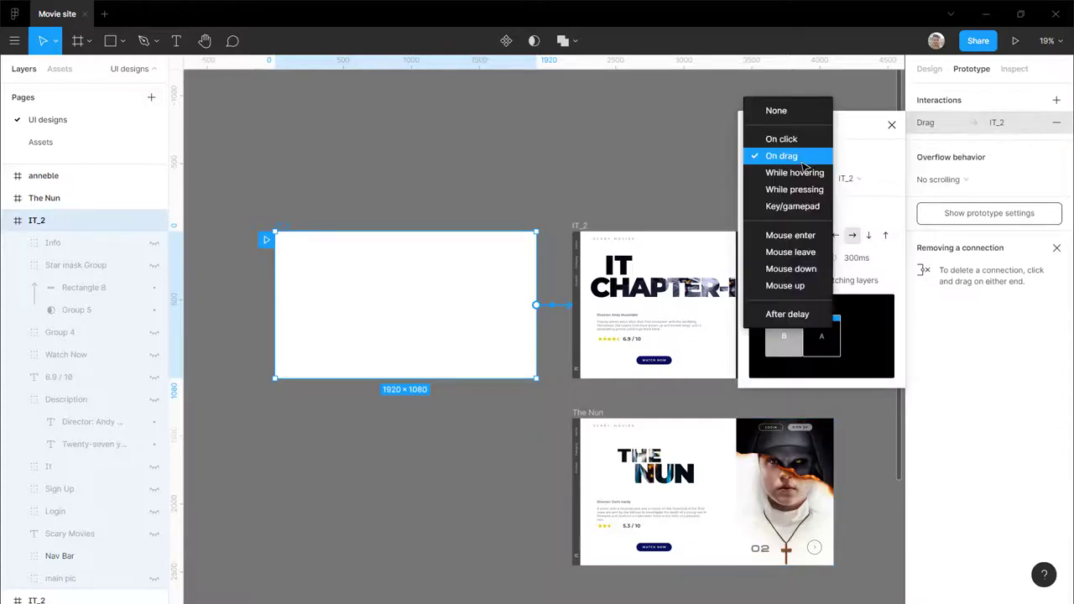
left_click(793, 140)
left_click(804, 179)
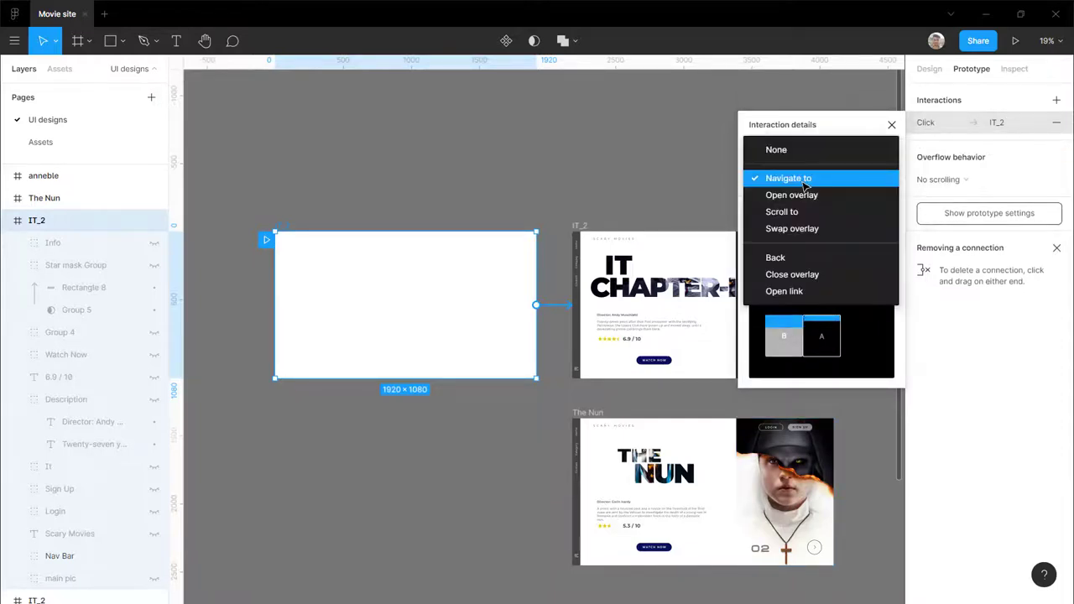
left_click(789, 178)
left_click(783, 238)
left_click(790, 204)
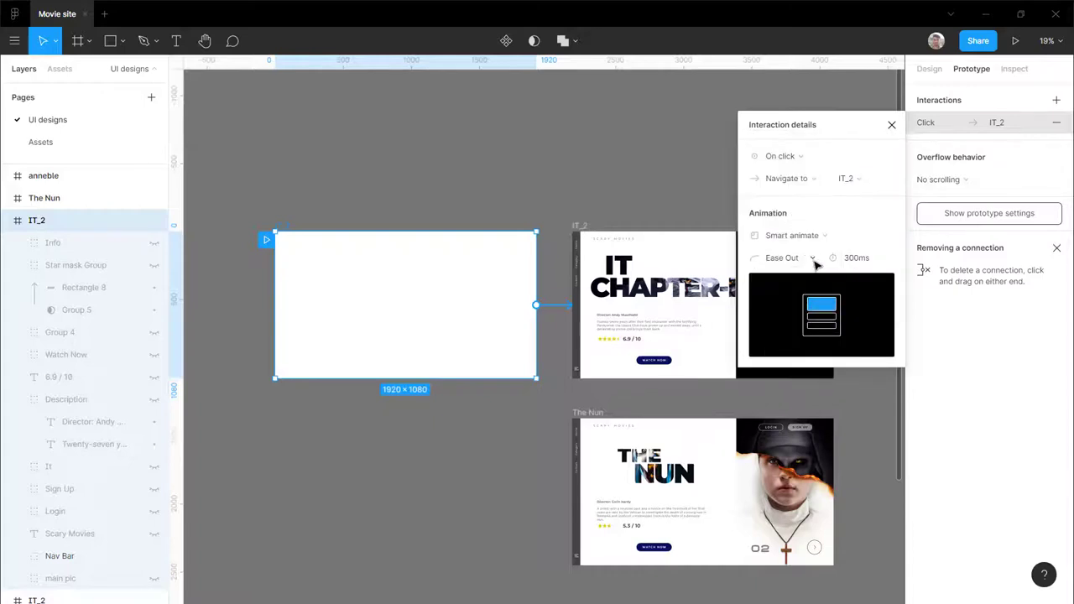
left_click(813, 258)
left_click(815, 273)
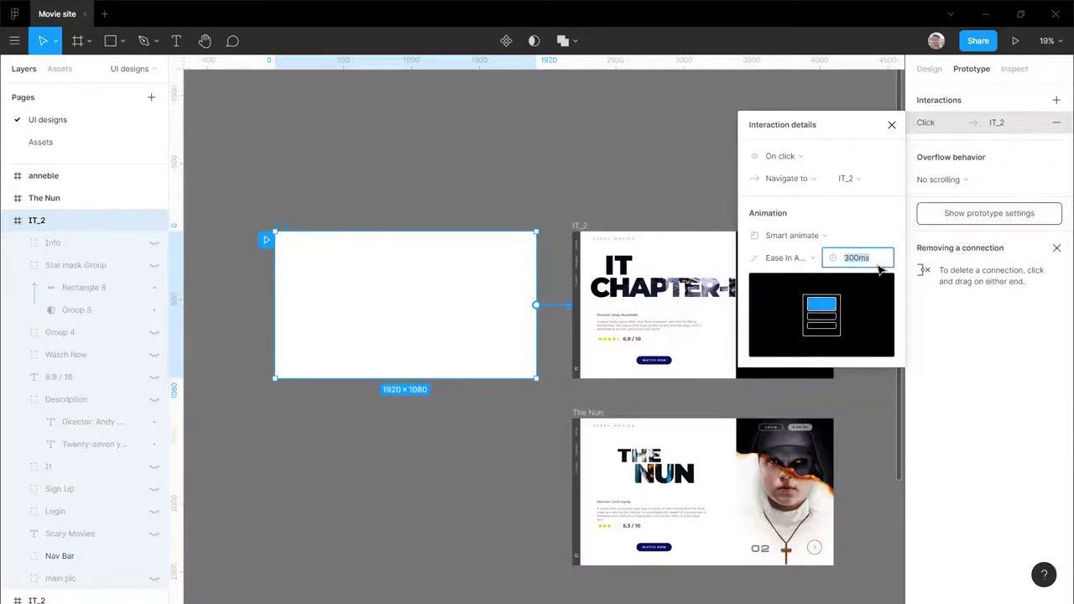
key("Return")
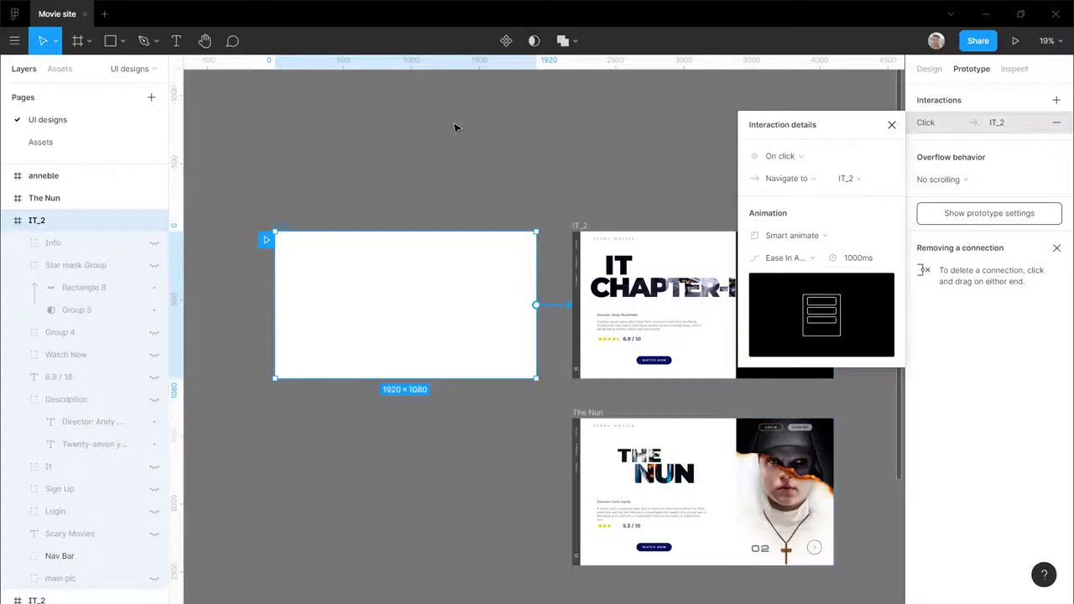
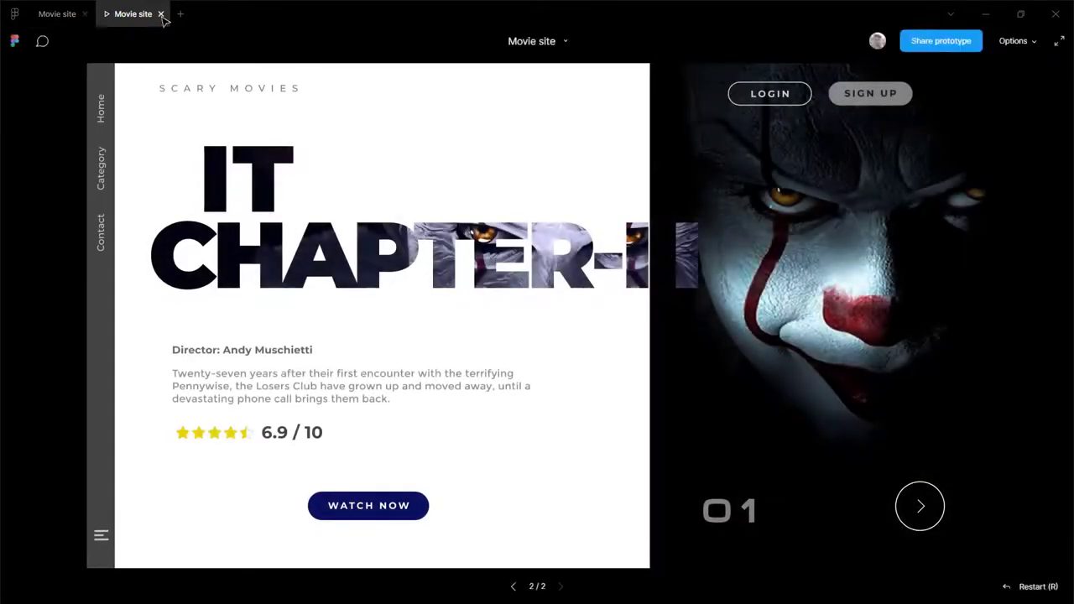
Step: Close the prototype preview and undo the connection and the hiding of the copied frame's layers
left_click(160, 14)
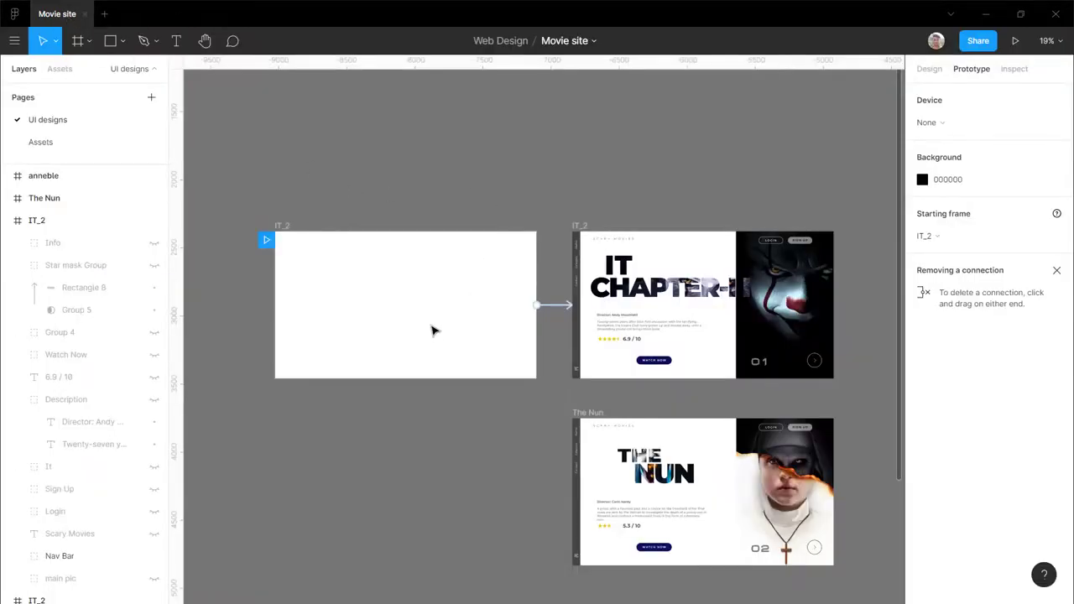
key("ctrl+z")
key("ctrl+z")
key("ctrl+z")
key("ctrl+z")
key("ctrl+z")
key("ctrl+z")
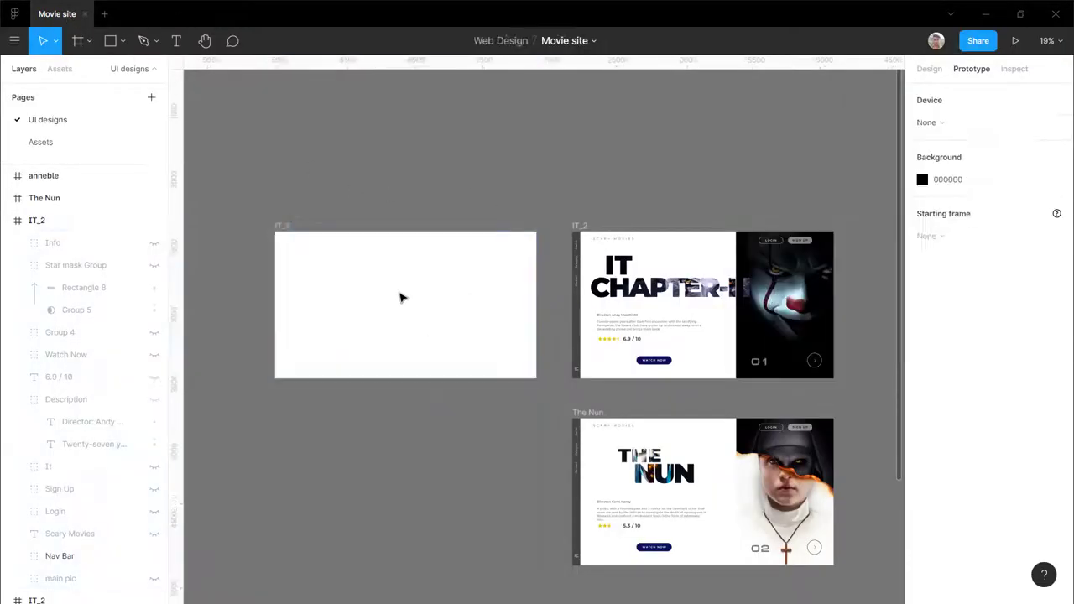
scroll(353, 235, "up", 5)
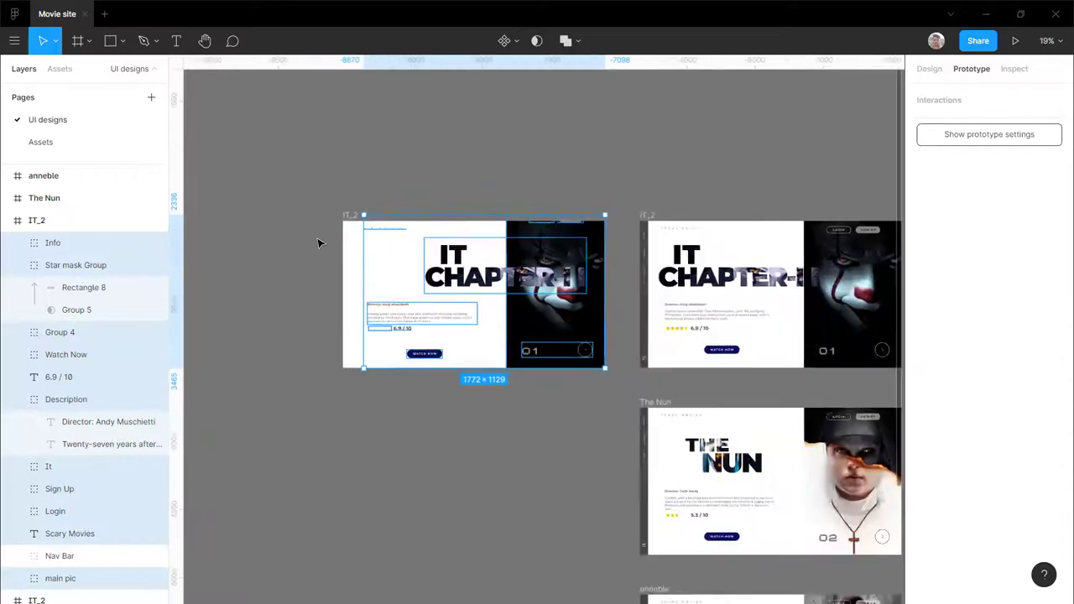
scroll(344, 231, "up", 5)
scroll(456, 235, "down", 6)
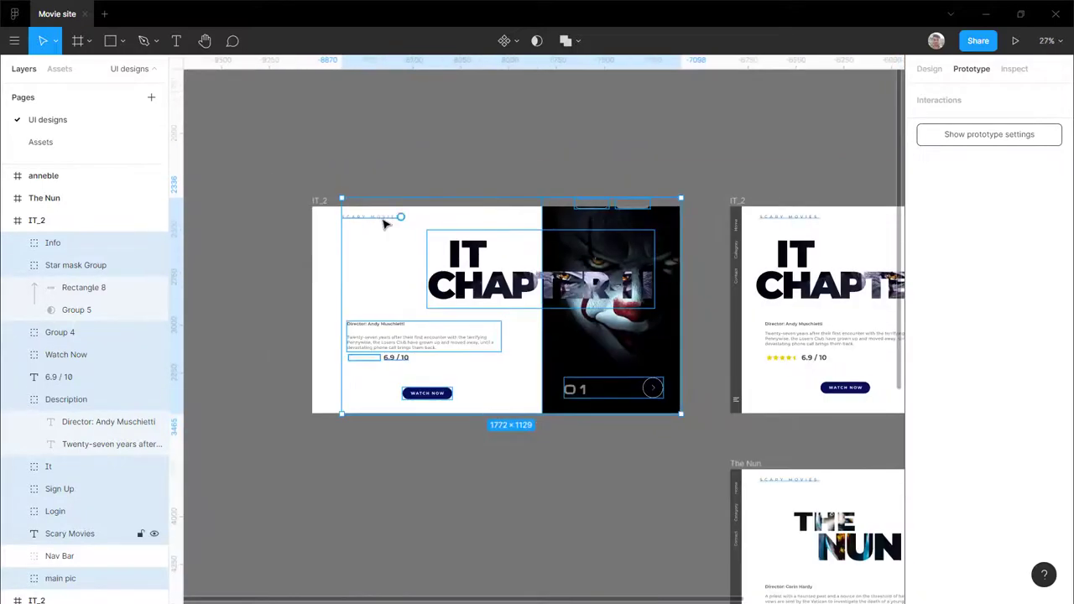
scroll(386, 220, "up", 2)
scroll(420, 252, "down", 2)
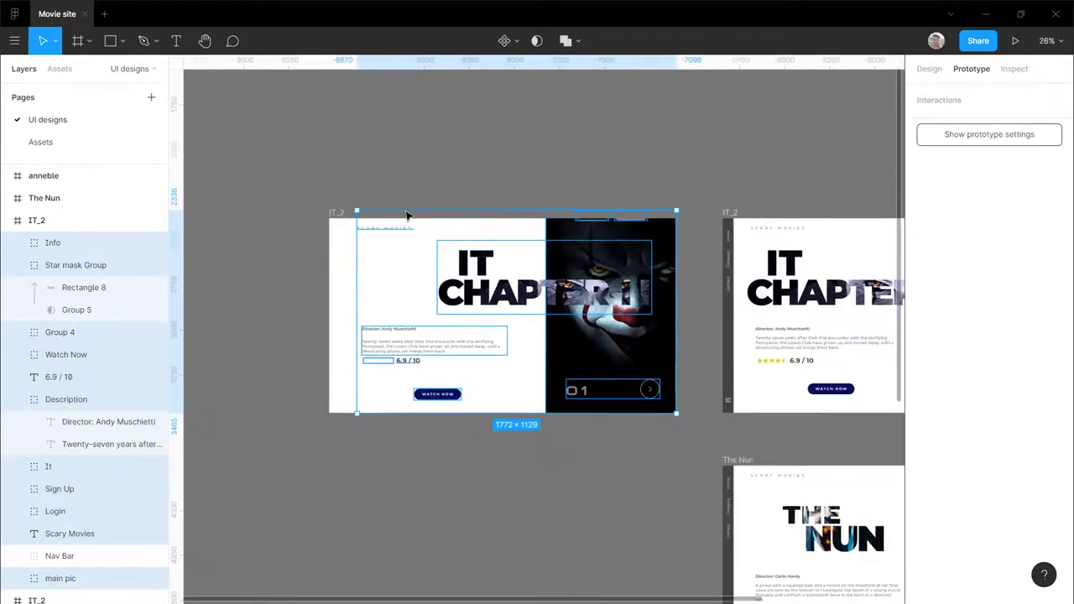
Step: Make the selected layers of the copied IT_2 frame fully transparent through their layer opacity, and switch to prototyping
scroll(50, 269, "down", 1)
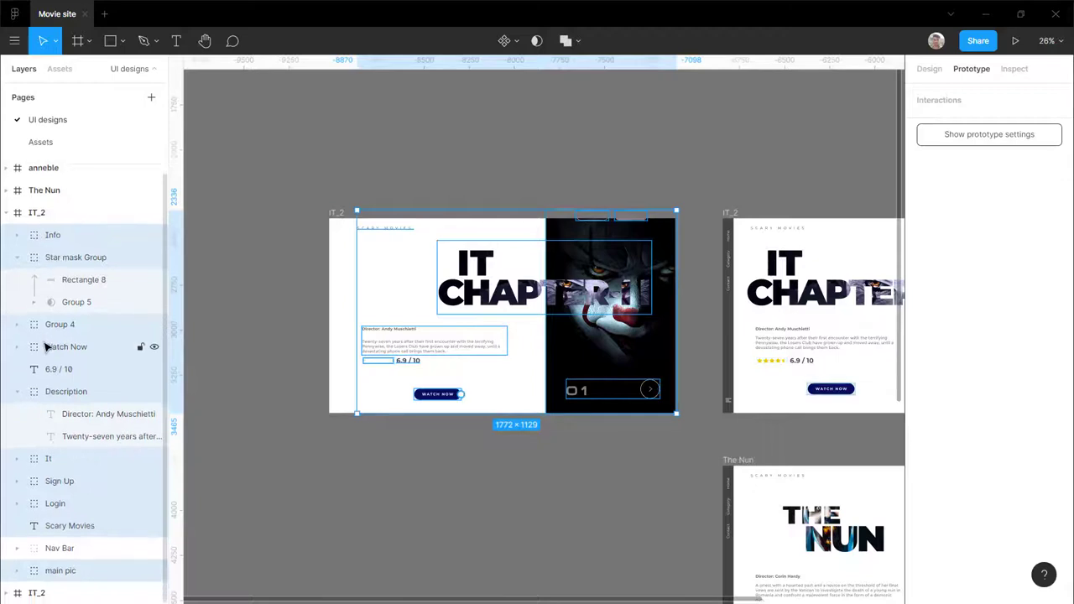
left_click(929, 69)
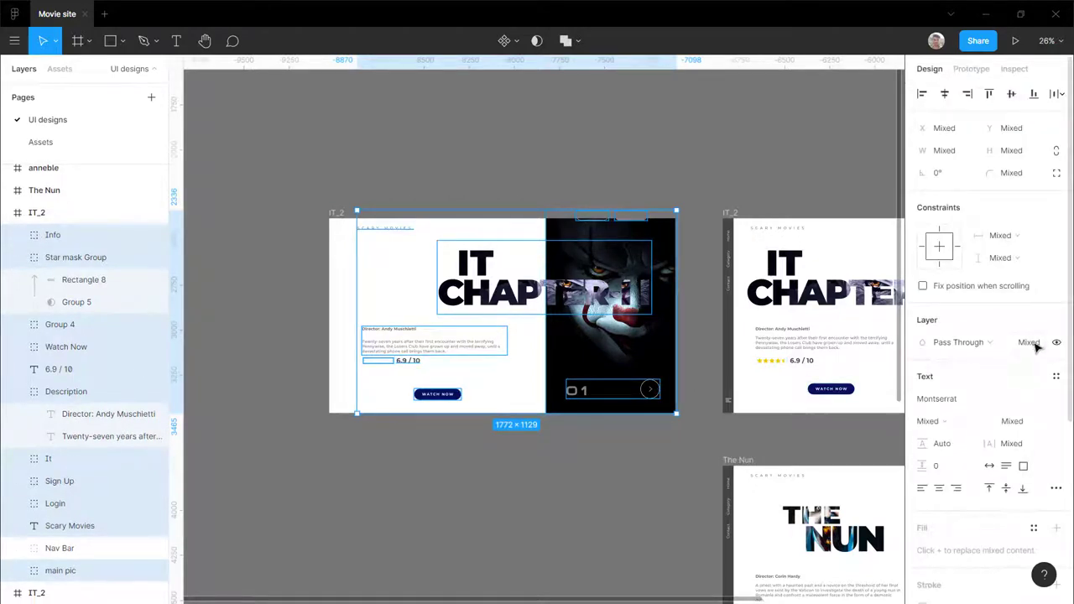
key("Return")
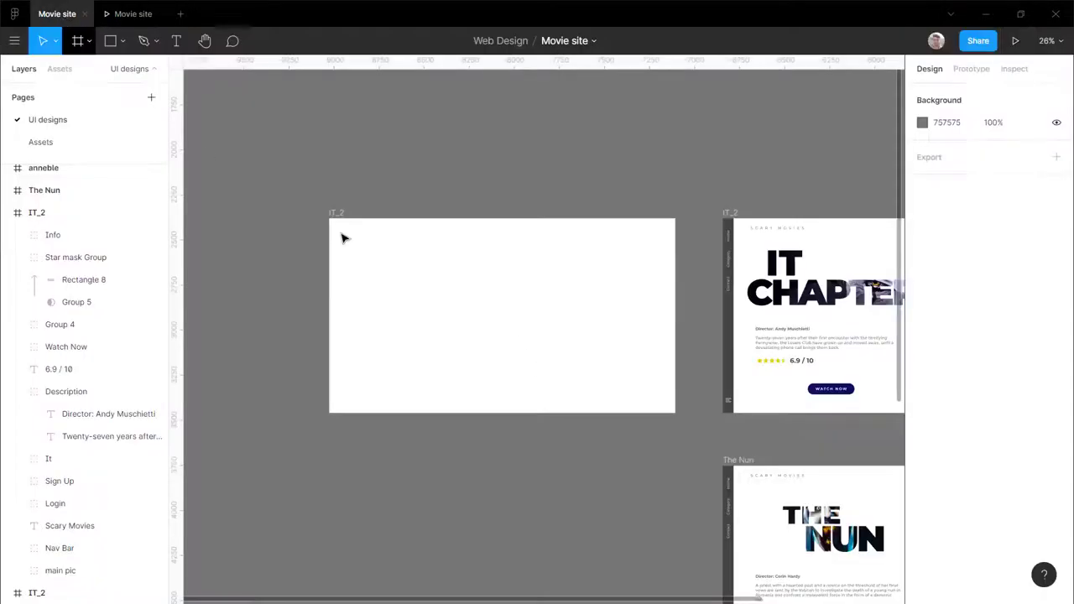
left_click(969, 69)
left_click(334, 221)
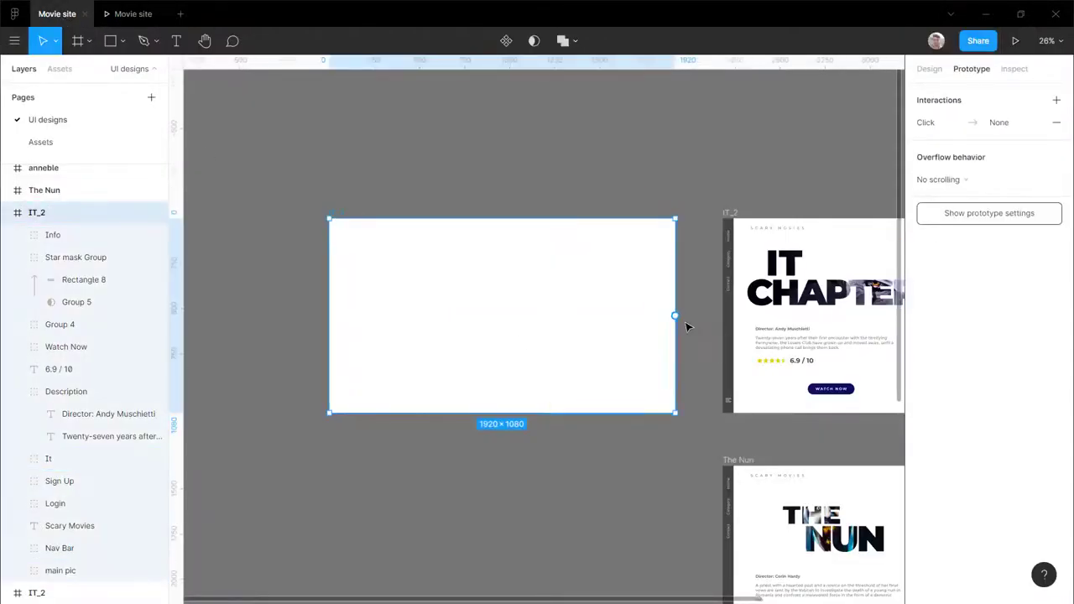
left_click_drag(675, 316, 811, 115)
left_click(640, 321)
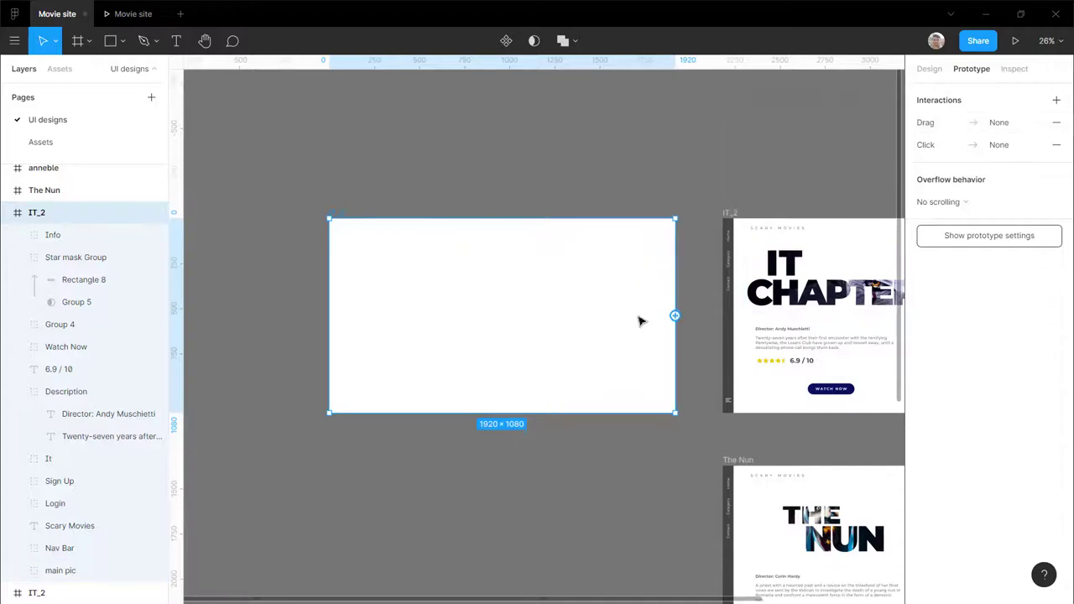
left_click_drag(587, 330, 564, 338)
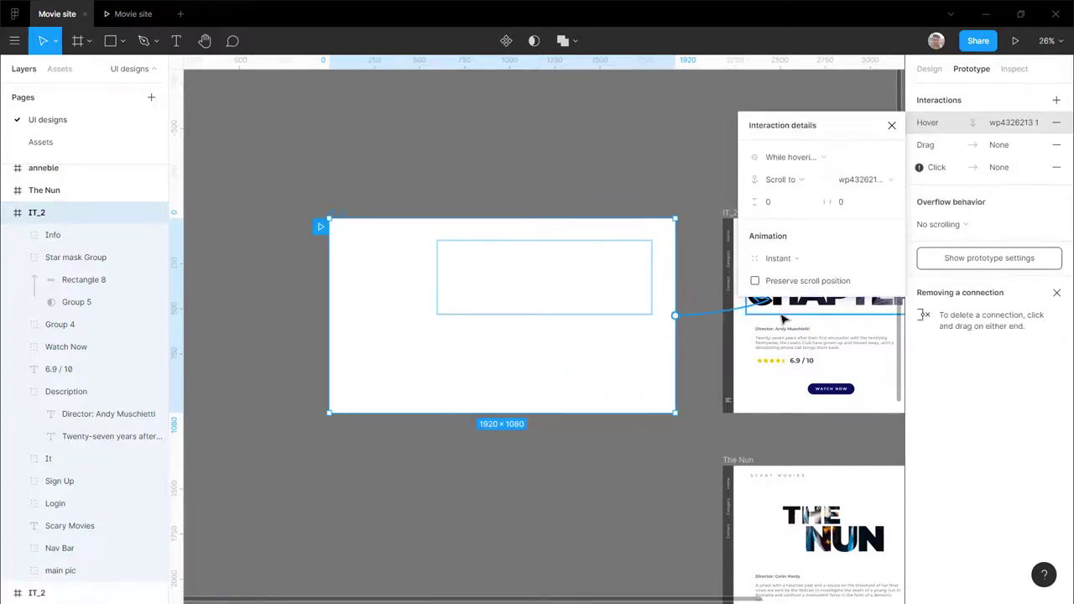
scroll(727, 331, "up", 3)
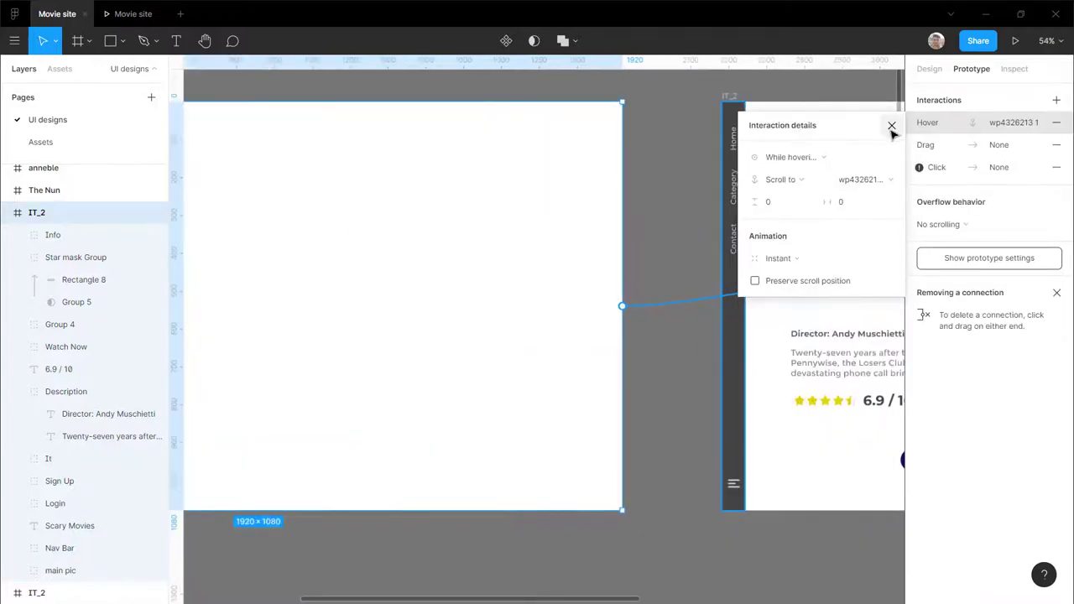
key("ctrl+z")
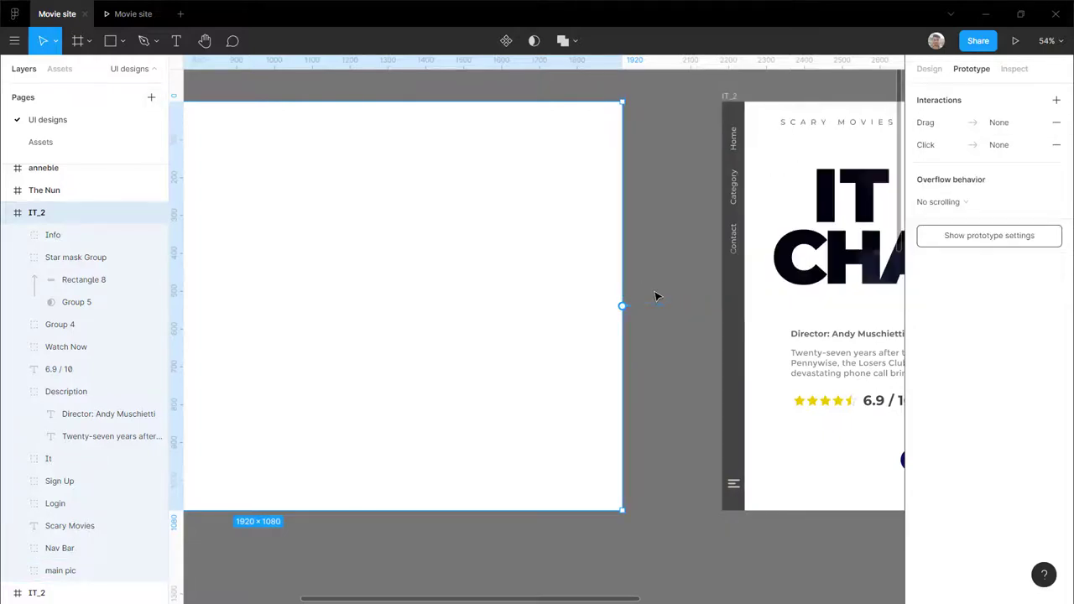
Step: Connect the blank copied IT_2 frame to the original IT_2 frame in the prototype
scroll(638, 344, "down", 4)
left_click(431, 192)
left_click(353, 245)
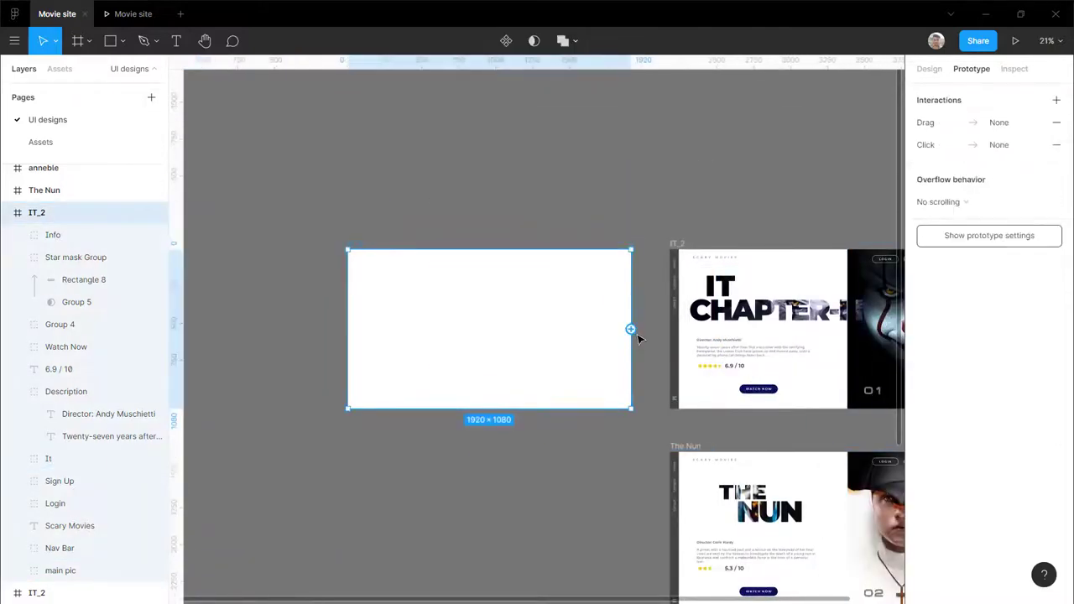
left_click_drag(631, 328, 765, 353)
Step: Remove the drag and click interactions without a destination and set the connection's trigger to On click
left_click(806, 159)
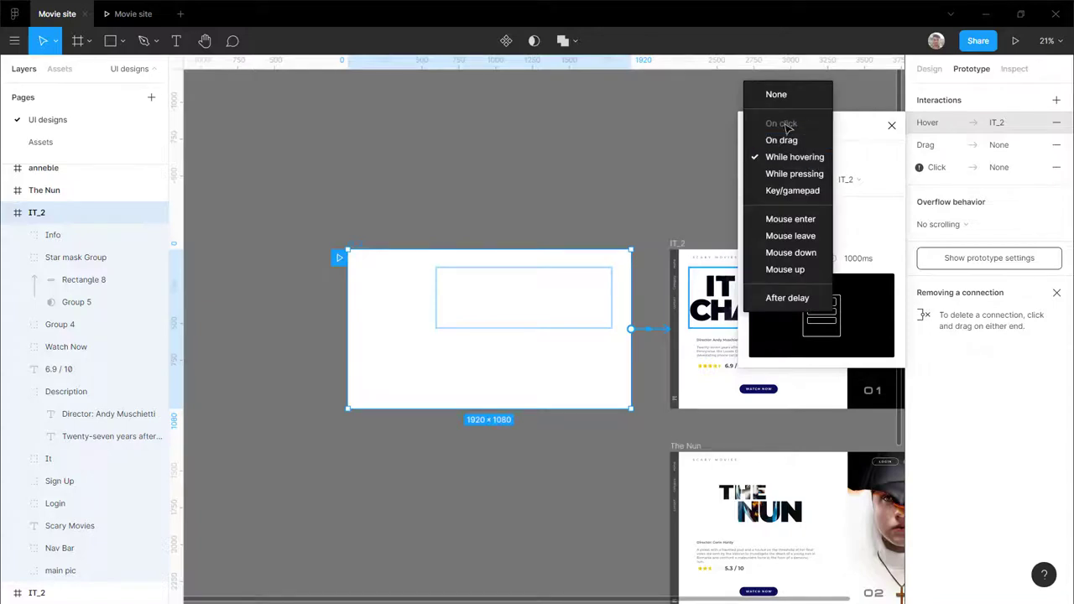
left_click(789, 157)
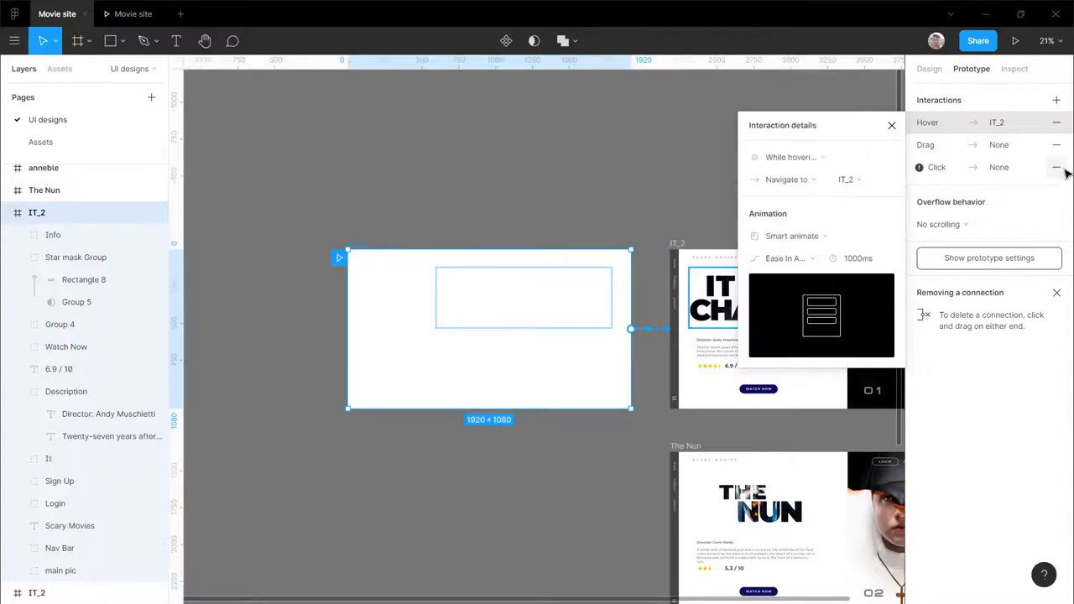
left_click(787, 155)
left_click(780, 120)
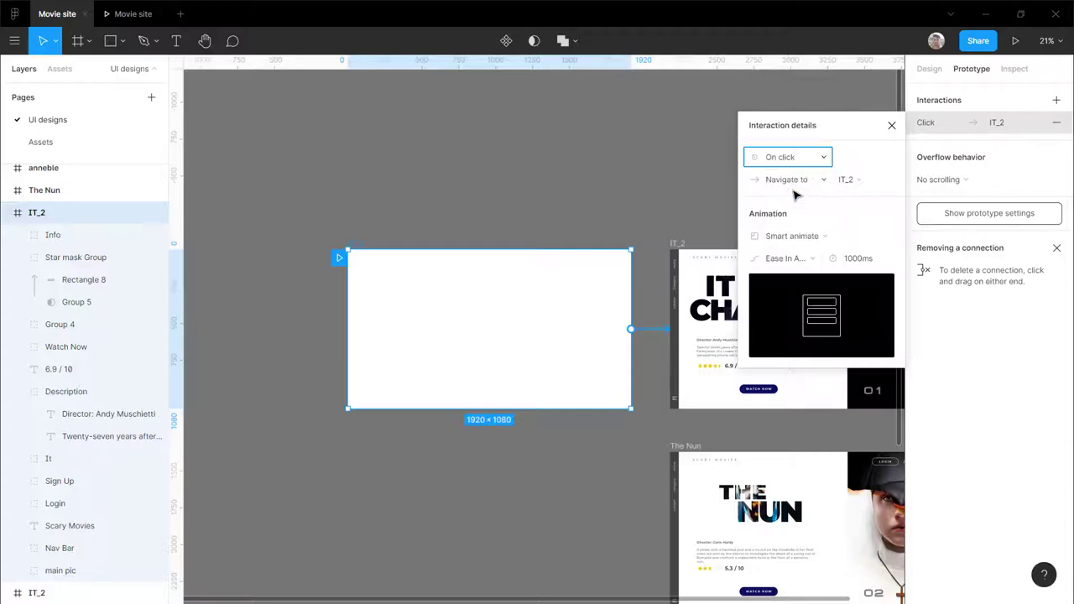
left_click(588, 169)
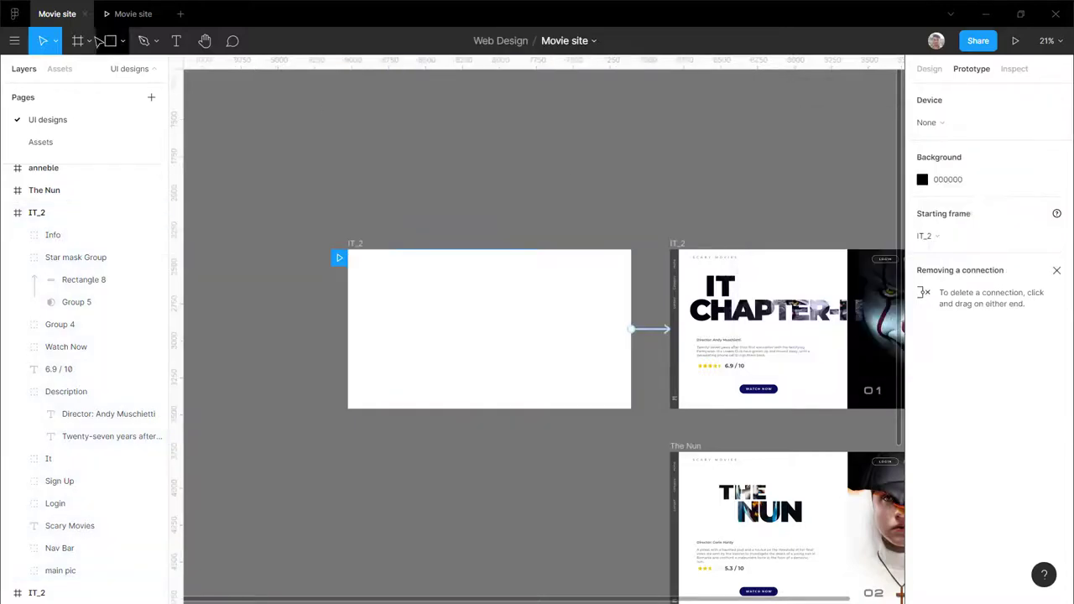
Step: Play the transition into the IT_2 page in the prototype preview, and return to the design file
left_click(126, 14)
left_click(455, 261)
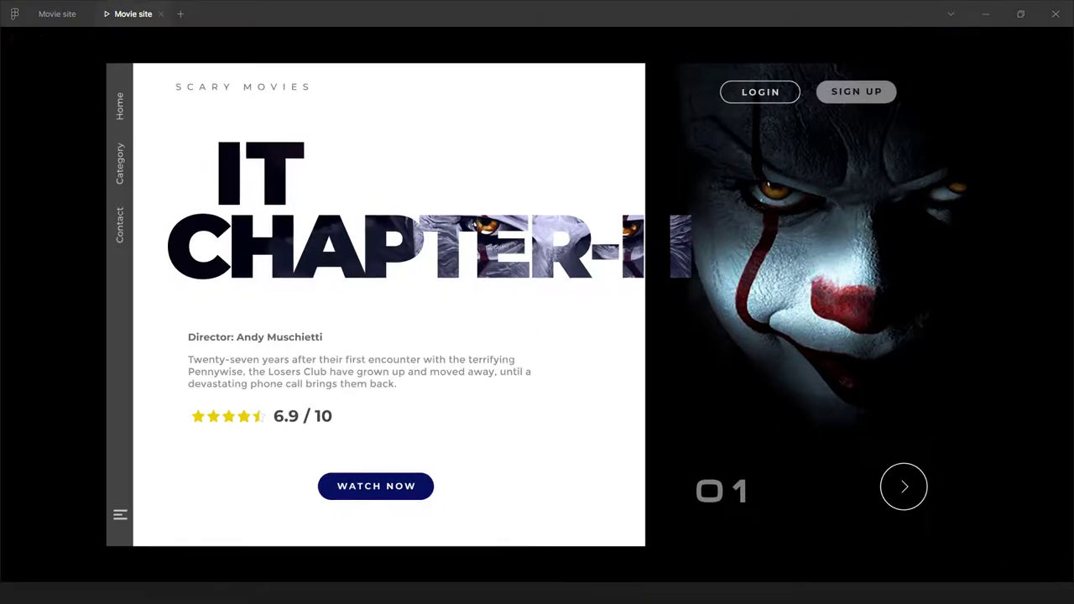
left_click(57, 15)
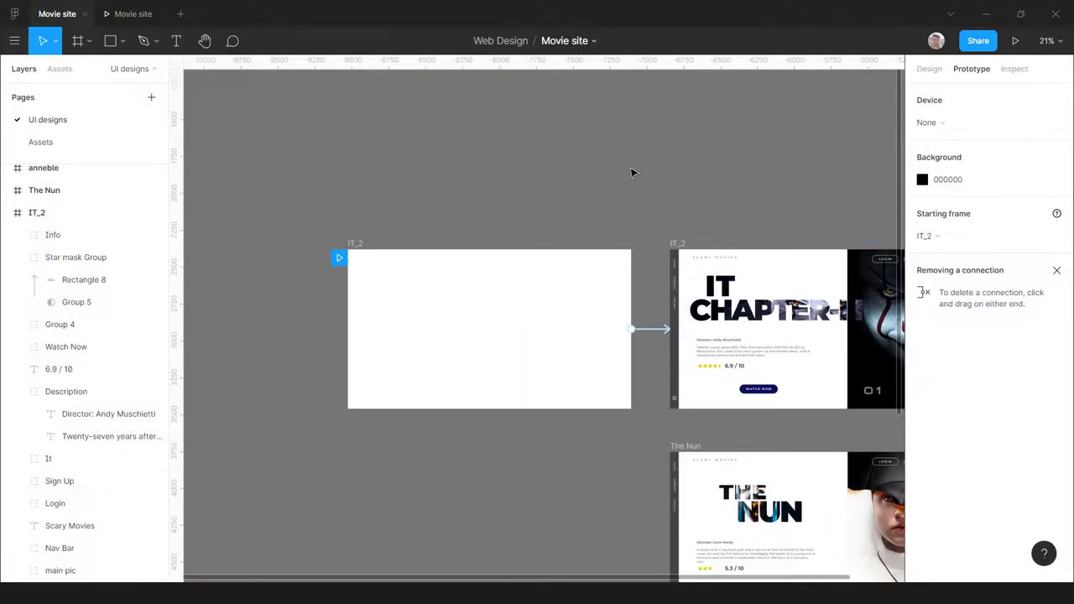
Step: Duplicate the original IT_2 frame into the empty canvas area to its right
scroll(456, 264, "down", 3)
scroll(413, 266, "up", 5)
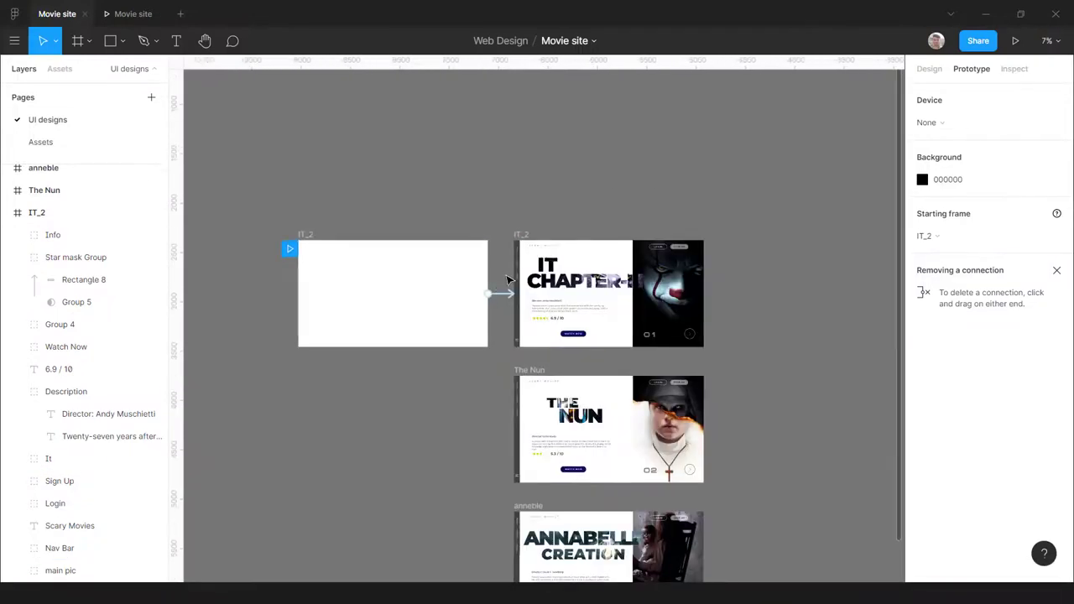
scroll(414, 266, "down", 5)
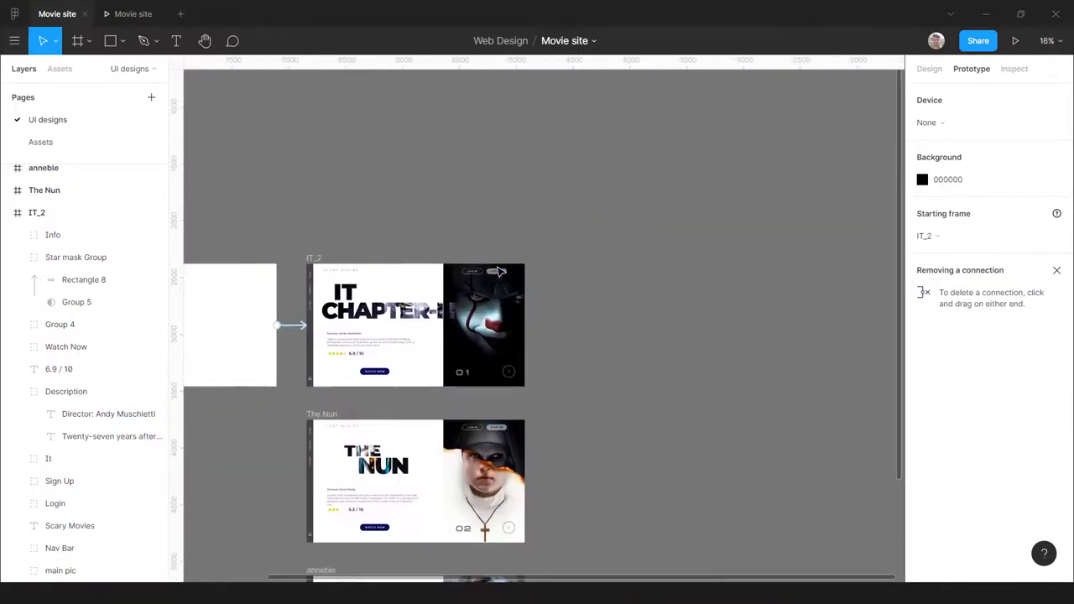
scroll(429, 303, "up", 4)
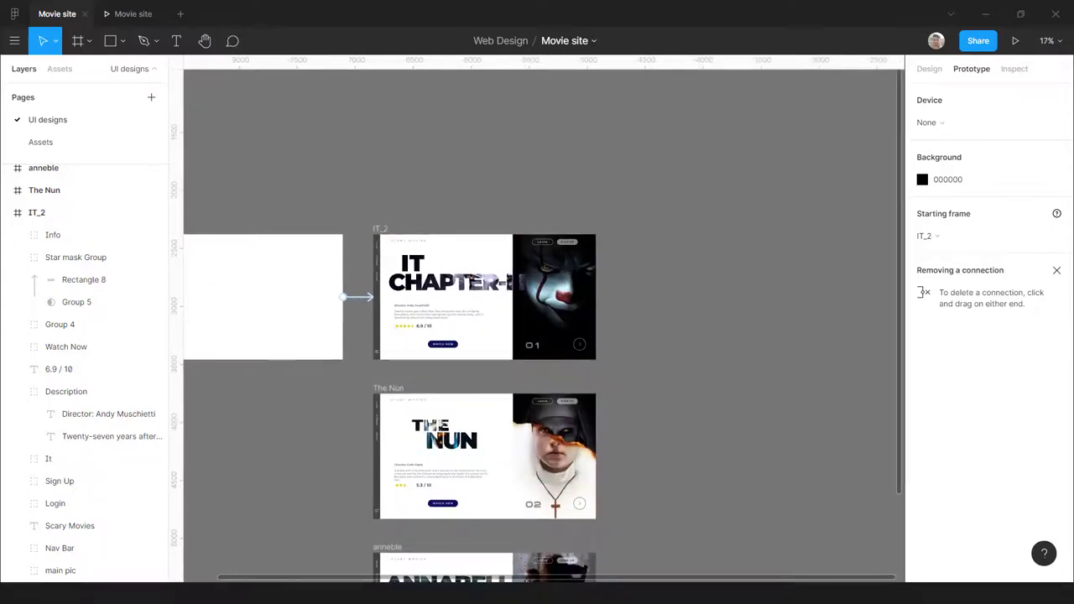
scroll(429, 303, "down", 1)
scroll(411, 248, "down", 2)
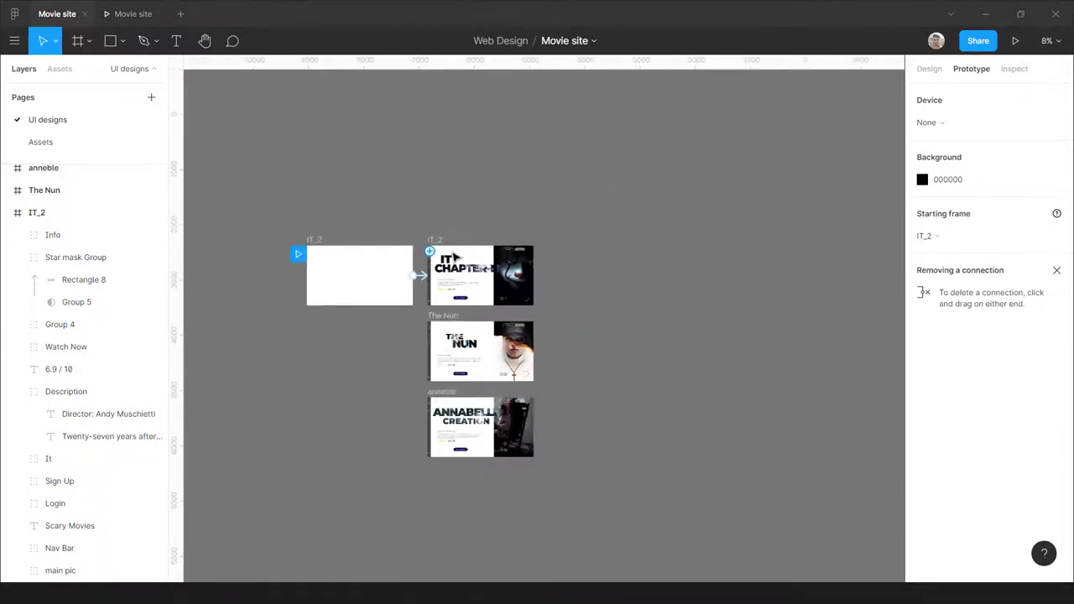
scroll(457, 243, "up", 4)
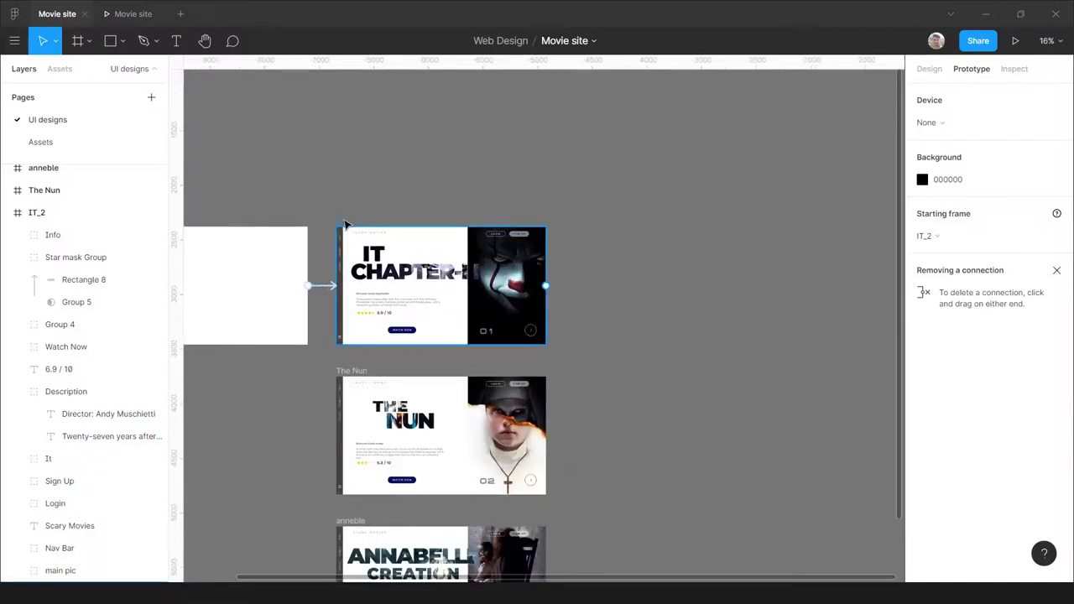
left_click_drag(344, 224, 613, 243)
left_click(714, 386)
Step: Move the It title group in the new IT_2 copy left past the frame edge, to about X -533
scroll(633, 219, "up", 2)
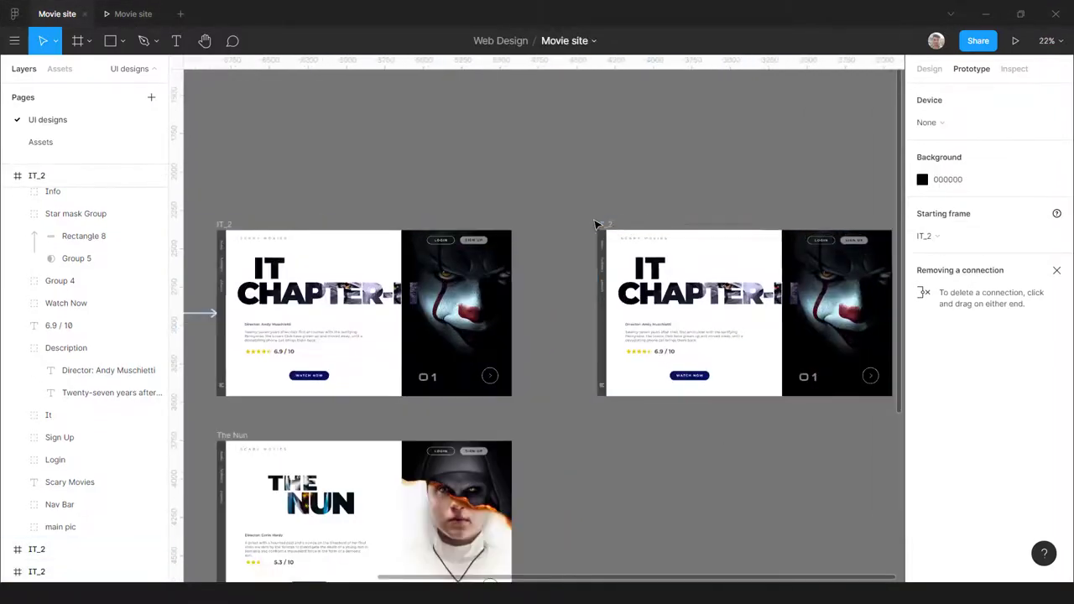
scroll(606, 231, "down", 5)
scroll(654, 281, "up", 3)
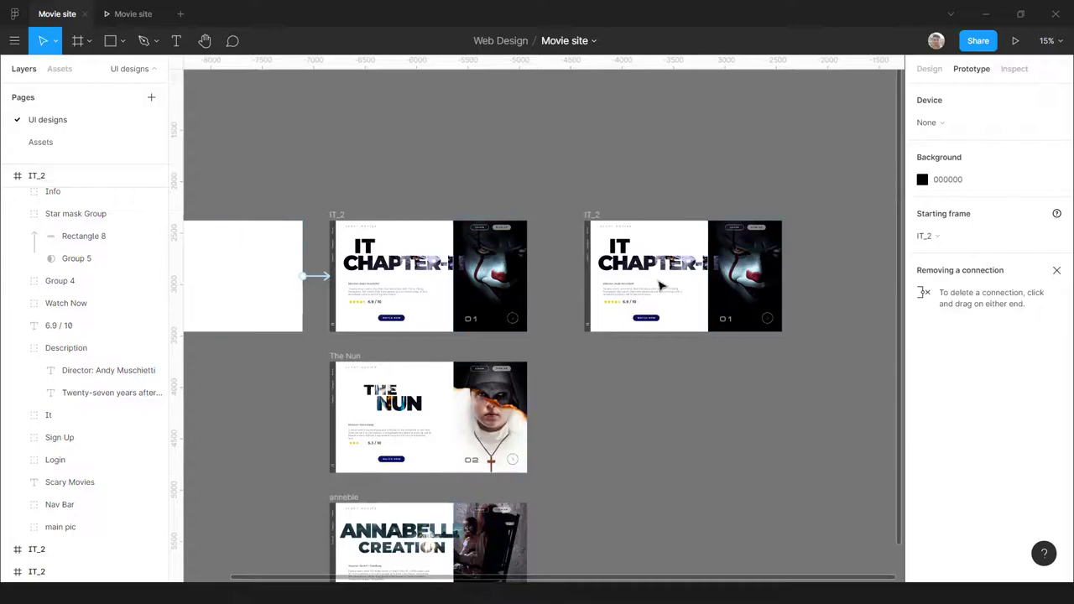
scroll(660, 282, "up", 5)
left_click(642, 260)
scroll(660, 283, "down", 4)
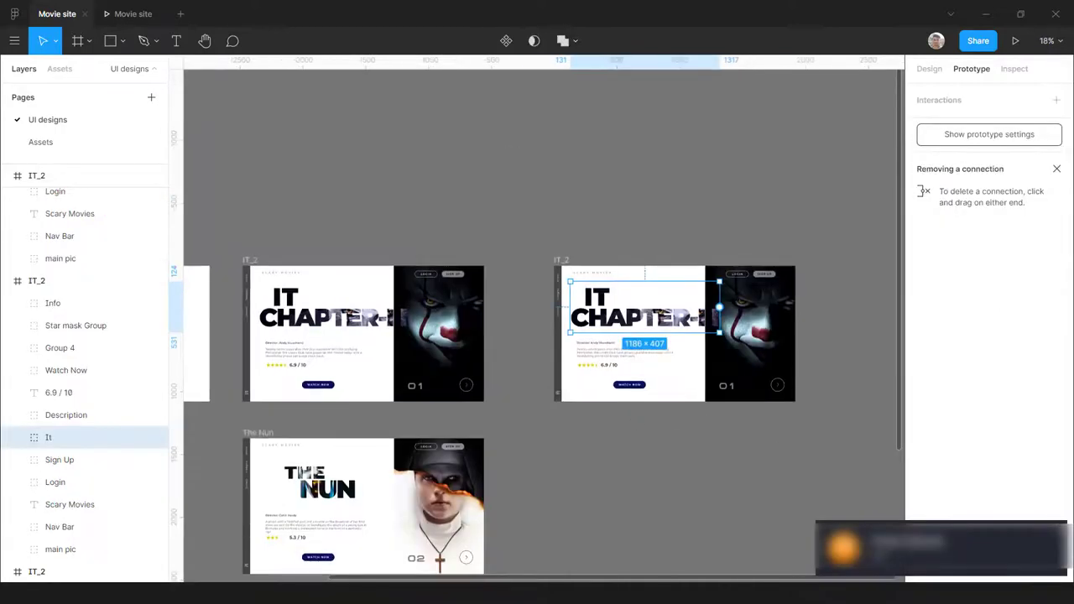
scroll(638, 275, "up", 3)
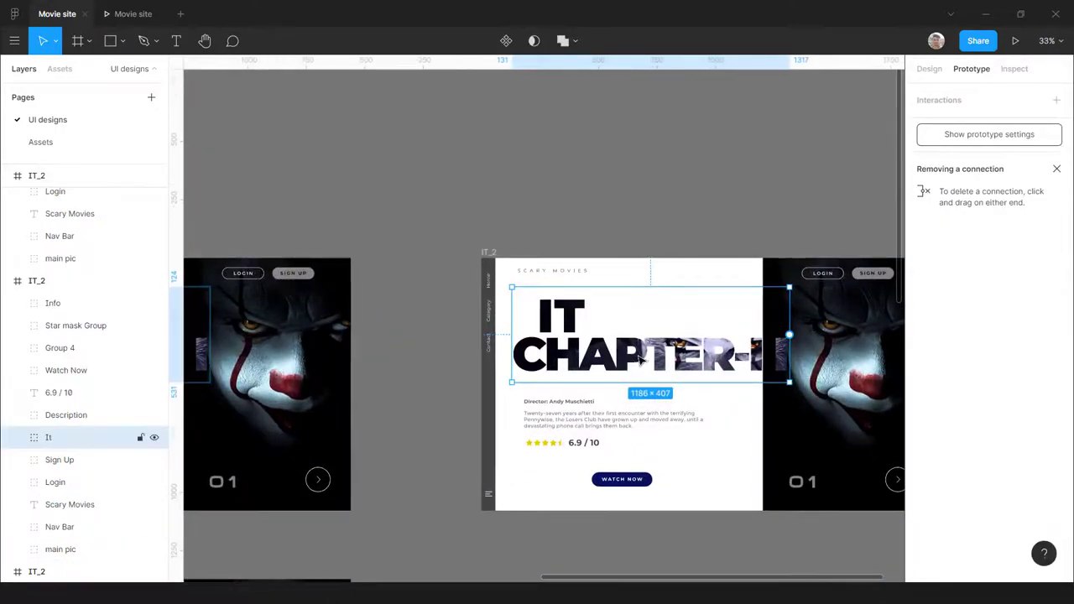
left_click_drag(636, 360, 486, 363)
scroll(537, 352, "down", 5)
scroll(537, 352, "up", 3)
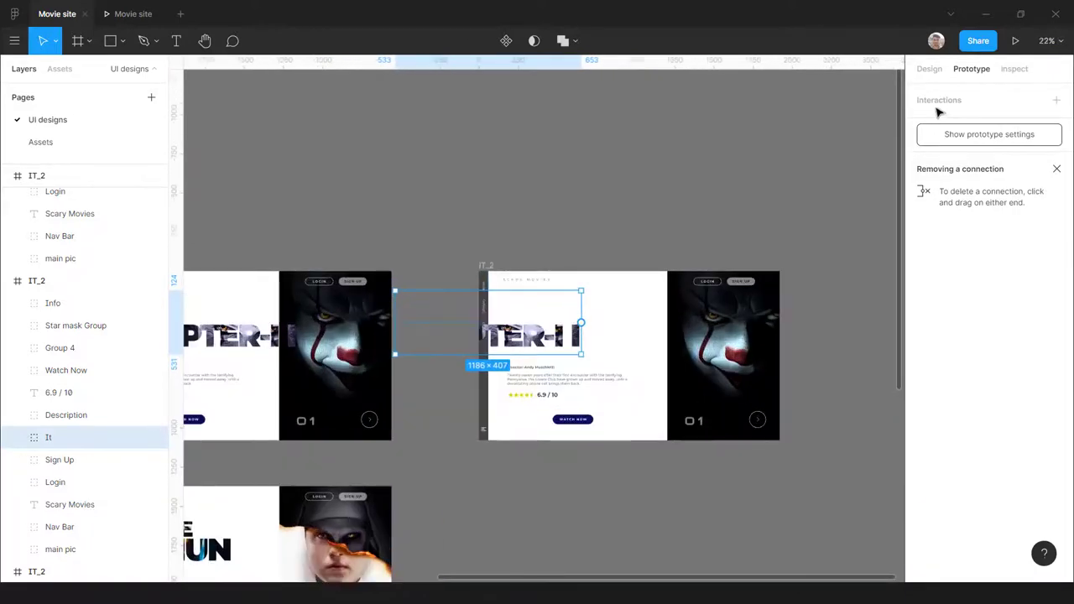
Step: Make the displaced It title group fully transparent through its layer opacity
left_click(929, 69)
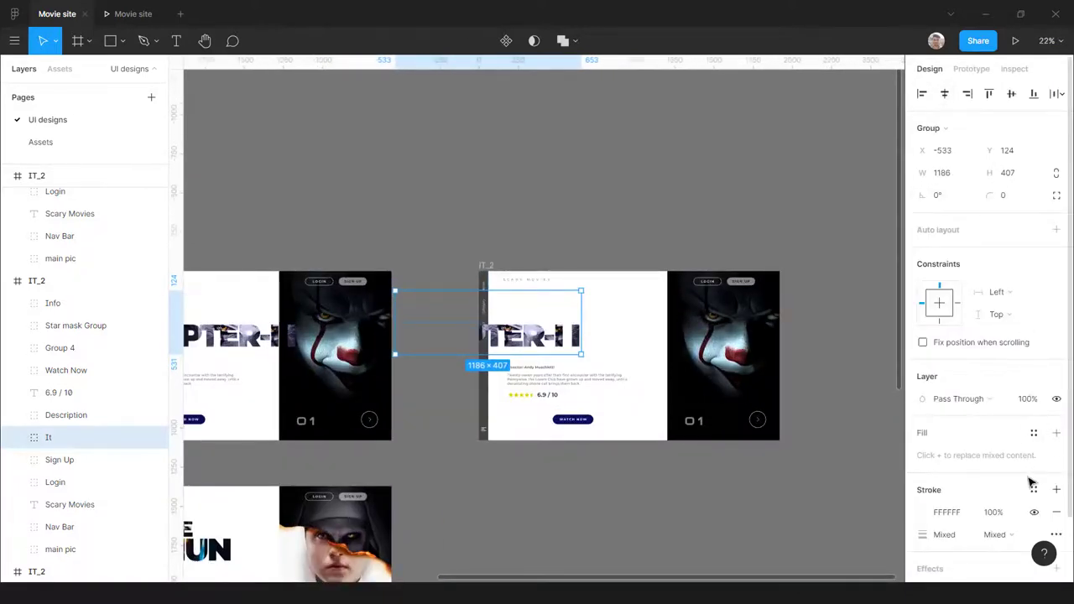
scroll(987, 340, "down", 1)
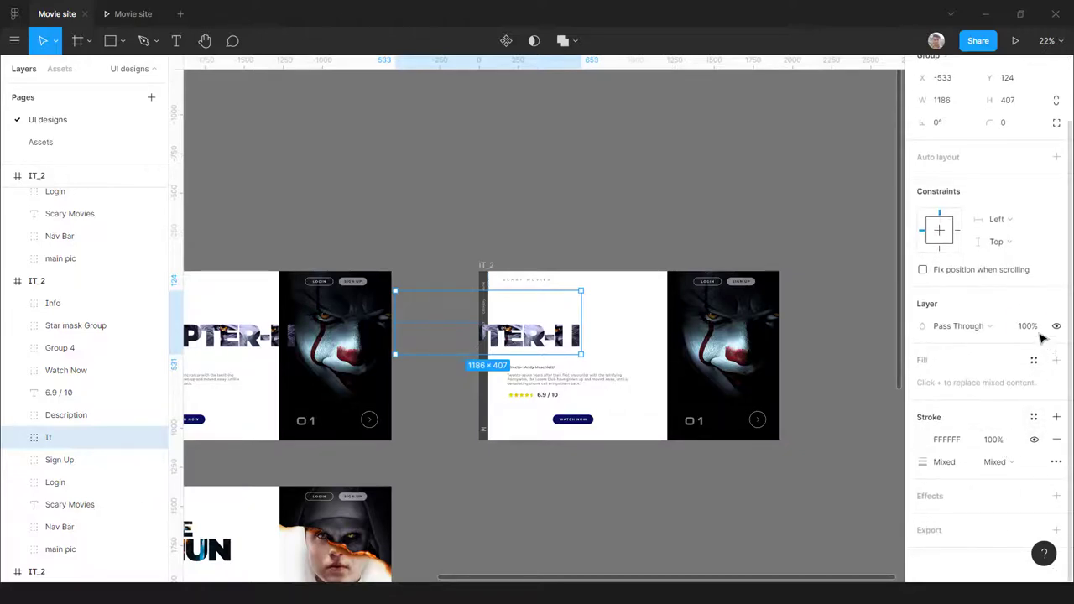
left_click(628, 210)
Step: Copy the nun title group from The Nun frame and paste it into the new IT_2 copy
scroll(628, 230, "down", 2)
left_click(435, 367)
scroll(435, 369, "down", 3)
scroll(556, 316, "up", 3)
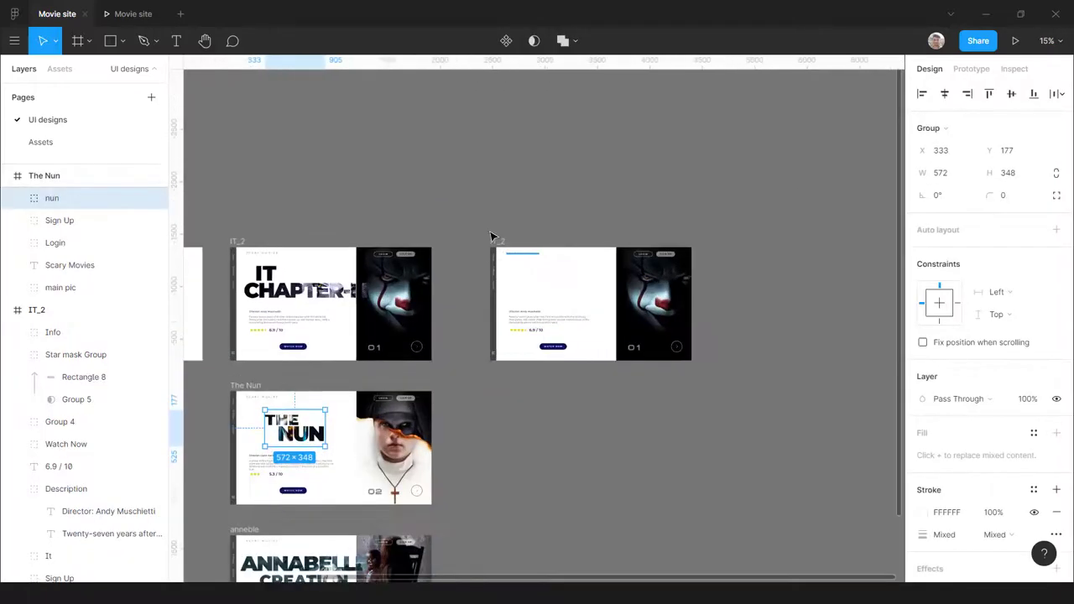
left_click(496, 243)
scroll(497, 246, "up", 2)
key("ctrl+v")
Step: Move the pasted nun title group right within the new IT_2 copy, to about X 960
scroll(577, 291, "up", 3)
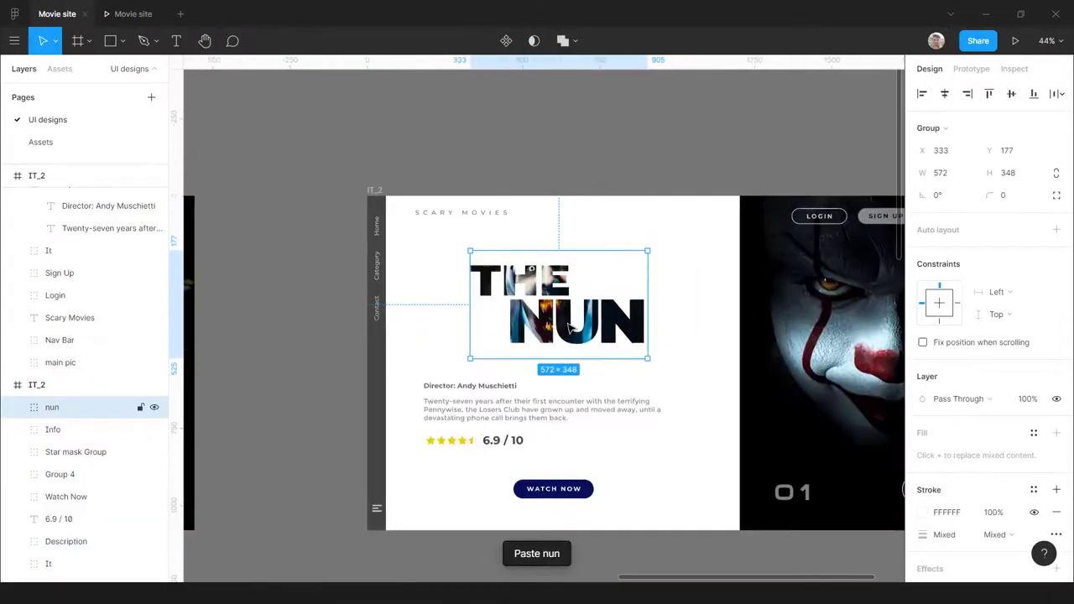
left_click_drag(571, 327, 764, 342)
scroll(510, 307, "down", 2)
left_click(546, 209)
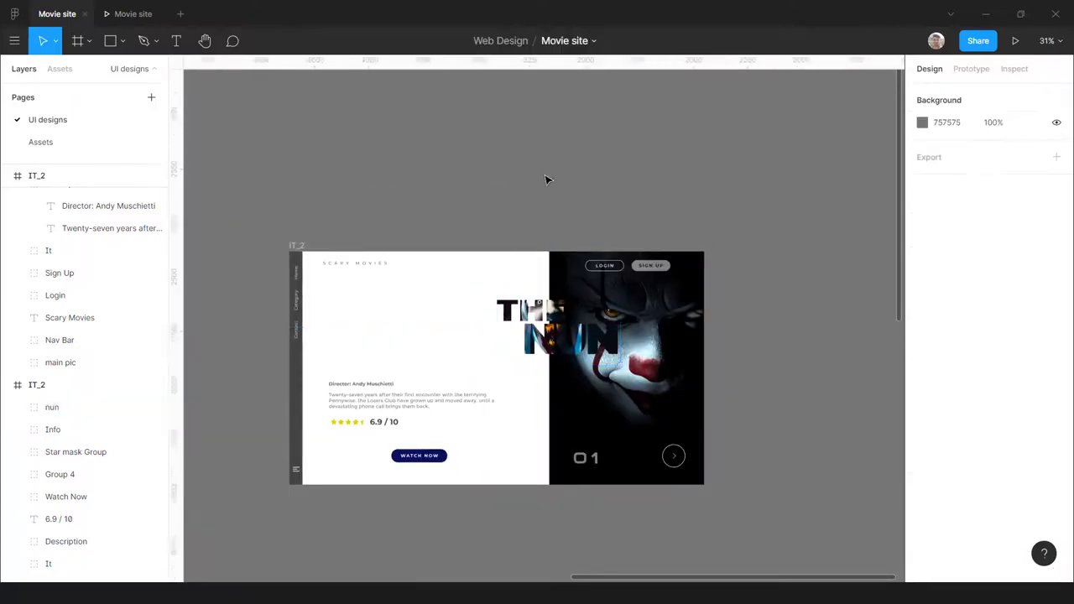
Step: Enlarge the wp4326213 1 image masked inside the pasted nun title group and shift it to the right
scroll(558, 340, "up", 3)
double_click(538, 368)
scroll(530, 354, "down", 1)
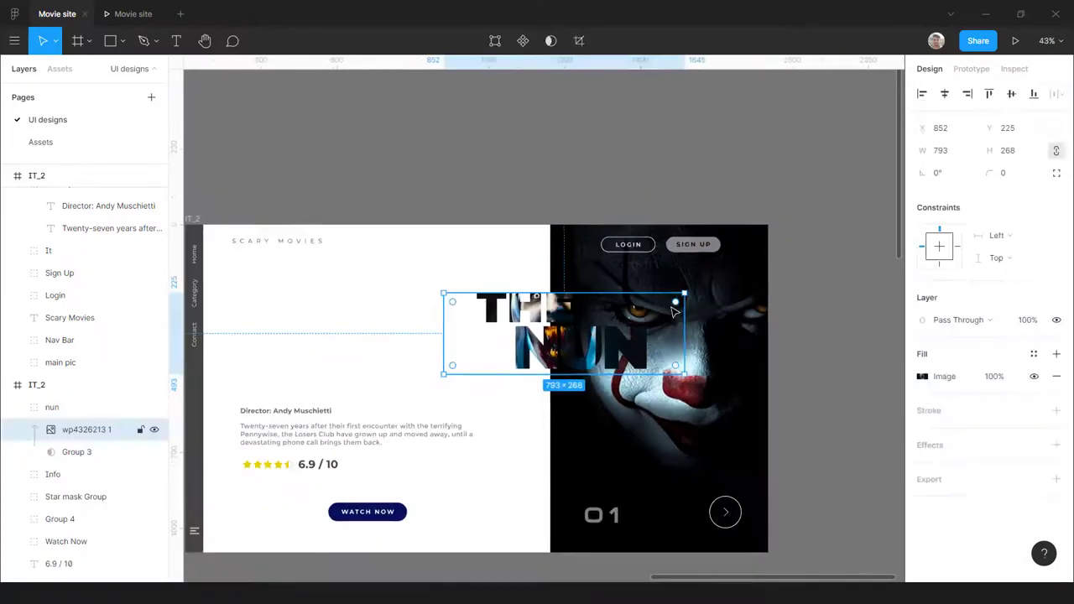
left_click_drag(685, 296, 815, 235)
left_click_drag(527, 310, 588, 312)
scroll(587, 335, "down", 4)
left_click(737, 438)
Step: Set the layer opacity of the pasted nun title group to 0%
left_click(52, 407)
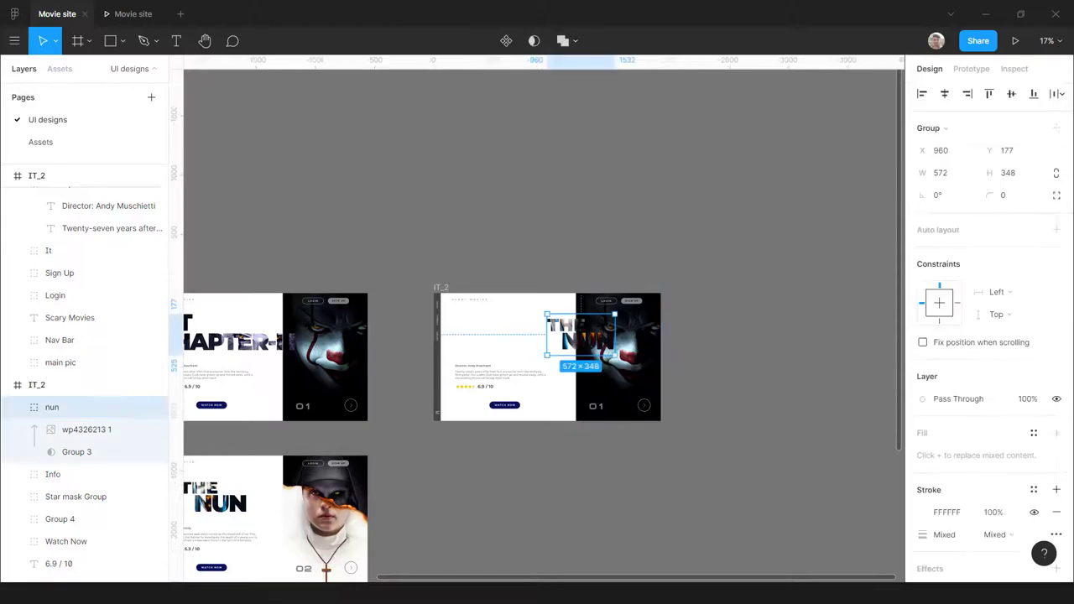
type("0")
key("Return")
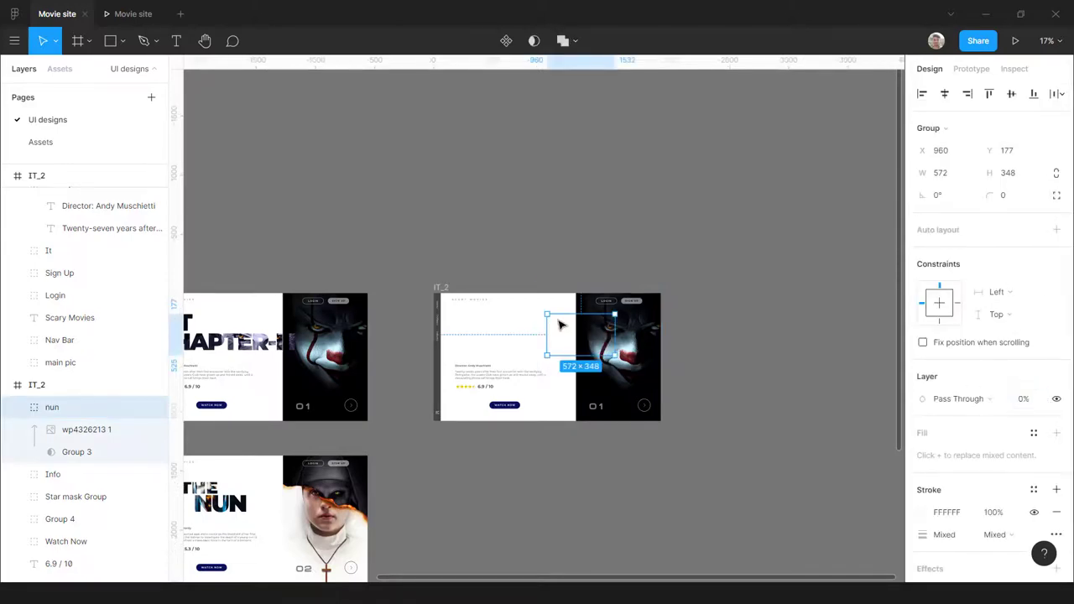
Step: Create a prototype connection from the IT_2 frame with the visible title to the new IT_2 copy beside it
scroll(576, 288, "down", 3)
left_click(506, 254)
scroll(413, 293, "up", 3)
left_click(518, 361)
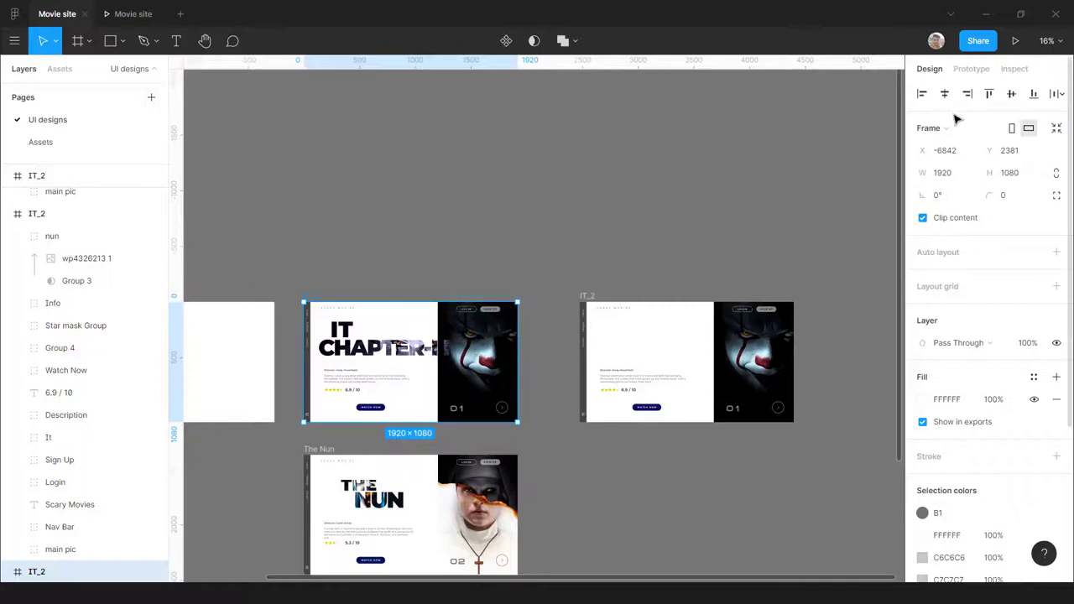
left_click(965, 71)
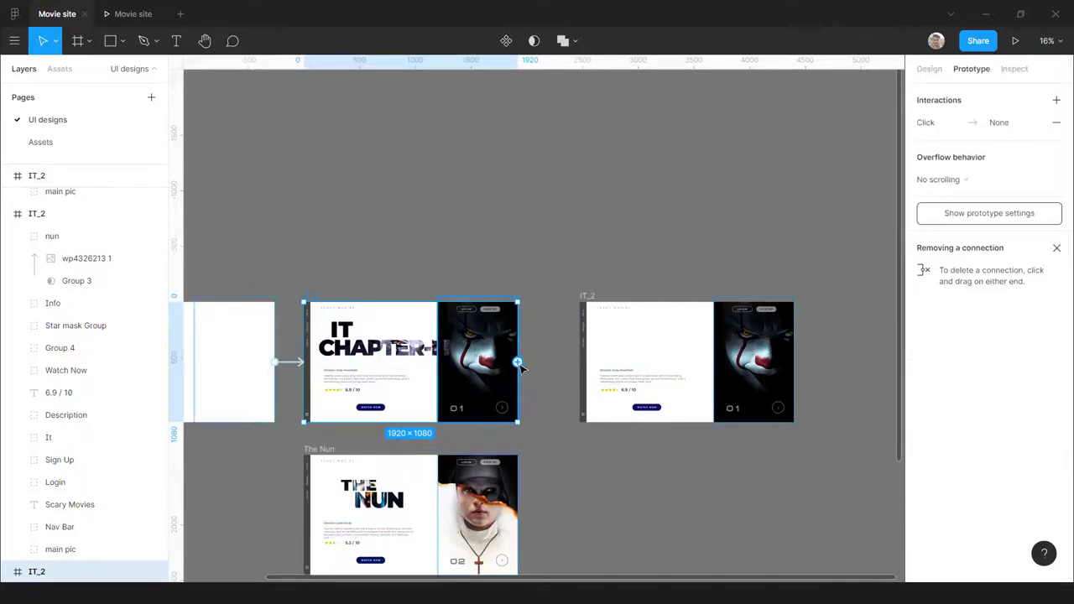
left_click_drag(517, 362, 733, 417)
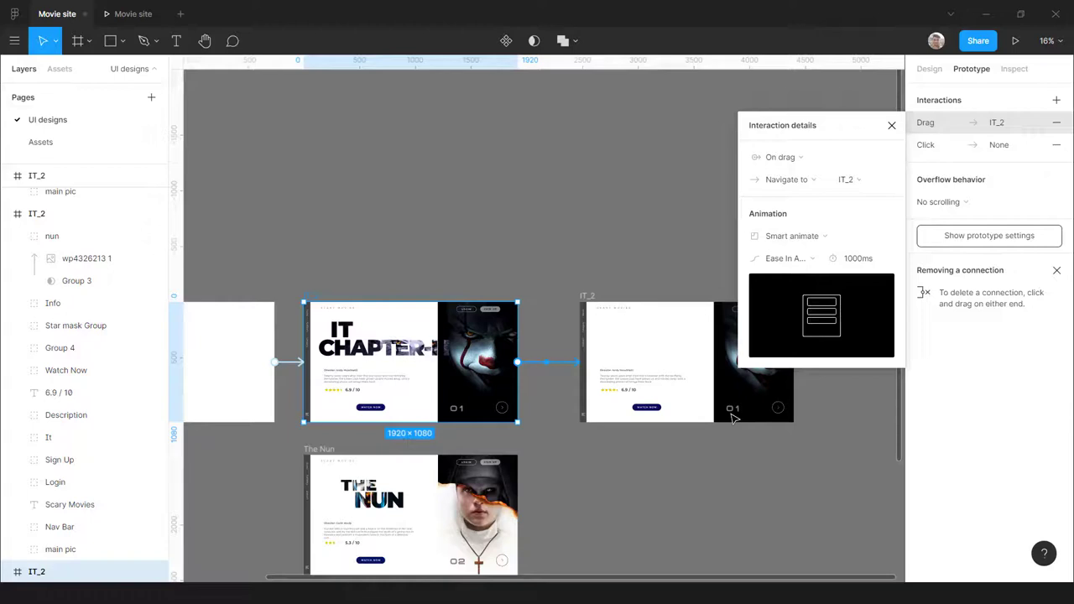
Step: Remove the empty click interaction and set the trigger of the connection between the IT_2 frames to On click
left_click(797, 158)
left_click(1054, 146)
left_click(1056, 145)
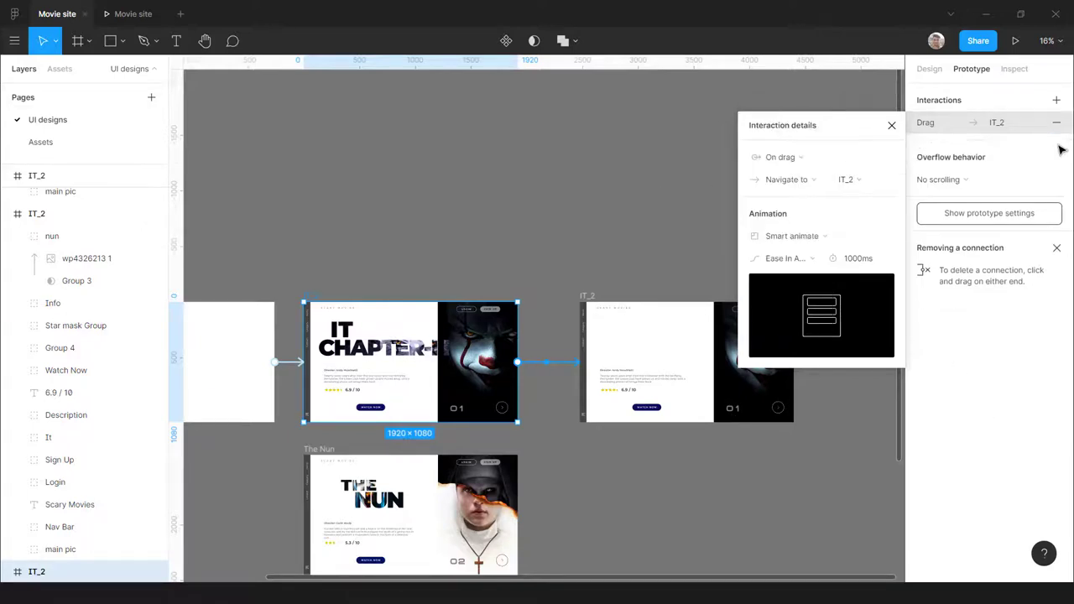
left_click(789, 158)
left_click(779, 140)
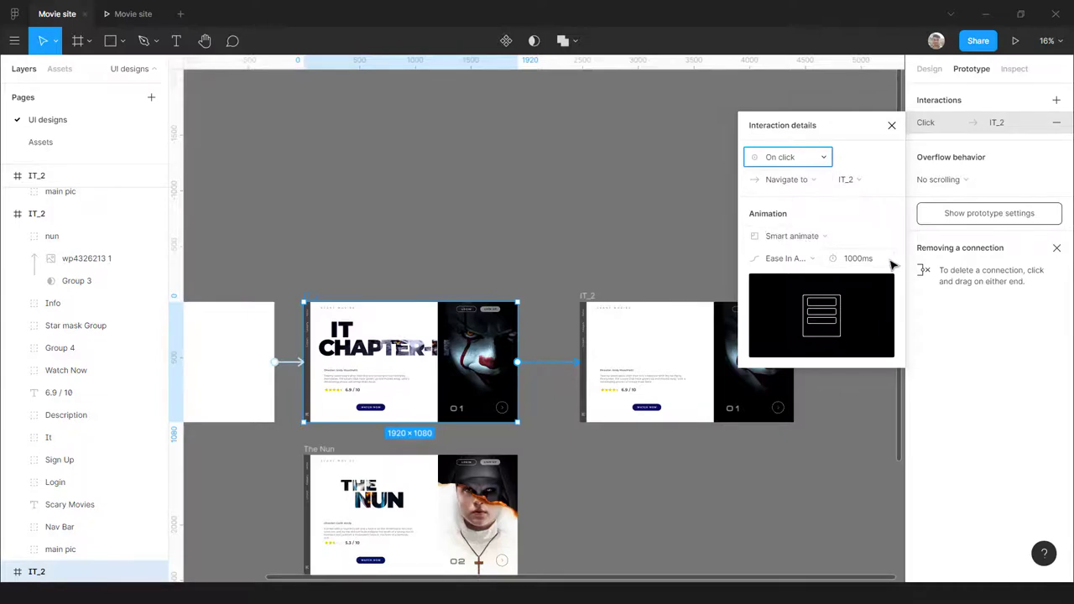
Step: Create a prototype connection from the new IT_2 copy to The Nun frame
scroll(405, 180, "down", 5)
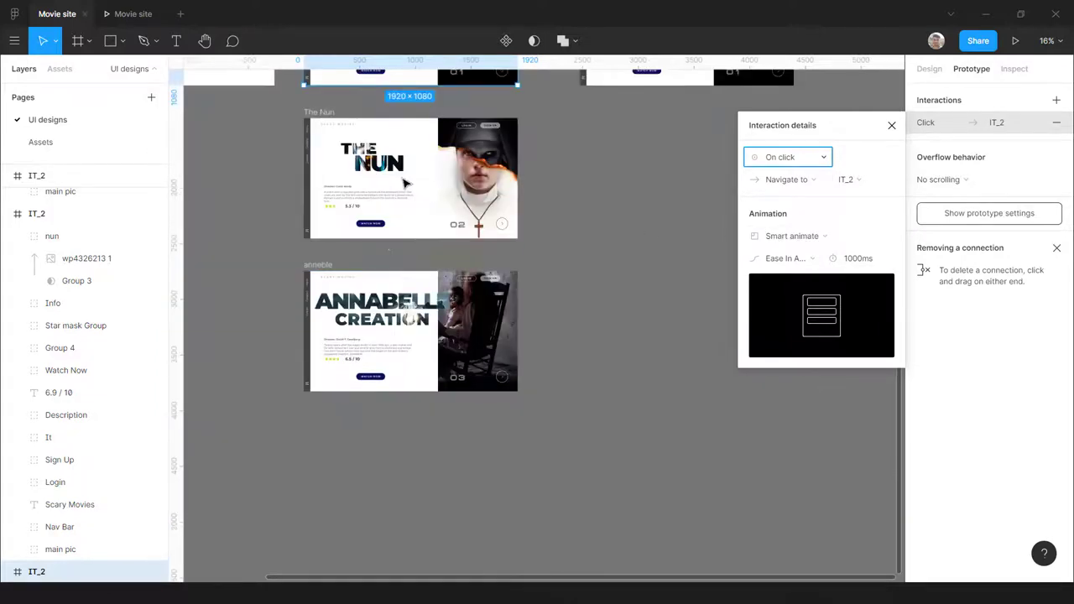
scroll(403, 178, "up", 5)
scroll(546, 327, "down", 2)
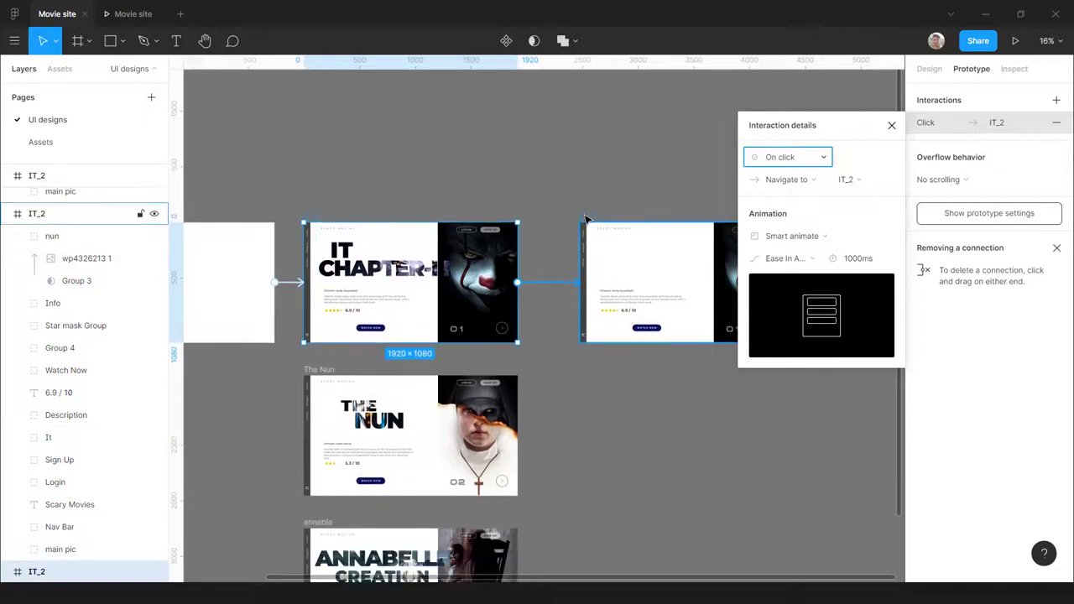
left_click(672, 310)
left_click_drag(794, 284, 424, 435)
Step: Remove the IT_2 copy's empty click interaction and set its transition to The Nun to trigger After delay of 1 ms
left_click(782, 158)
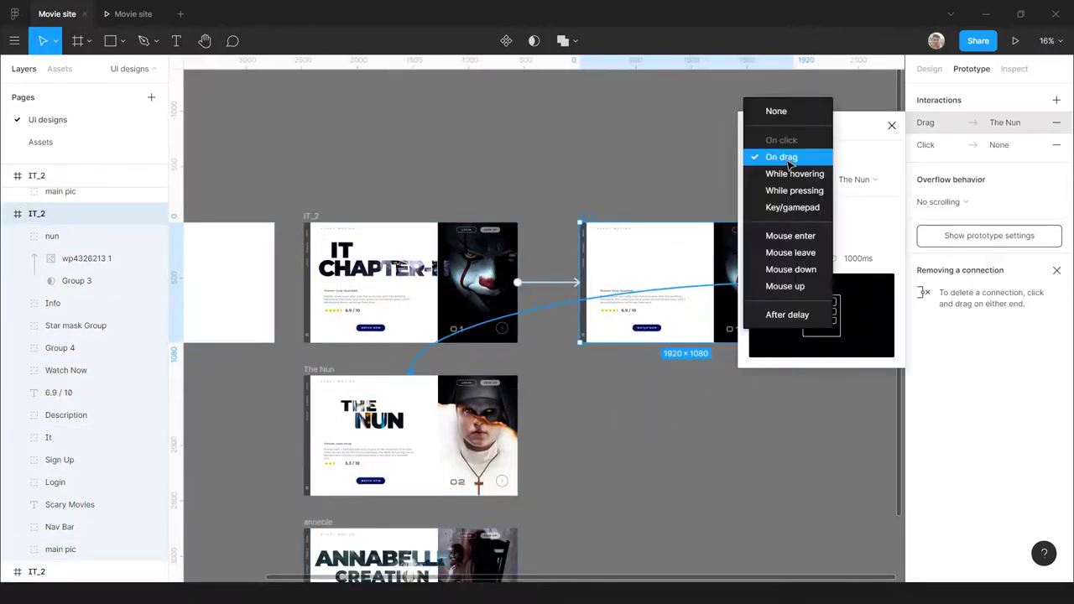
left_click(779, 159)
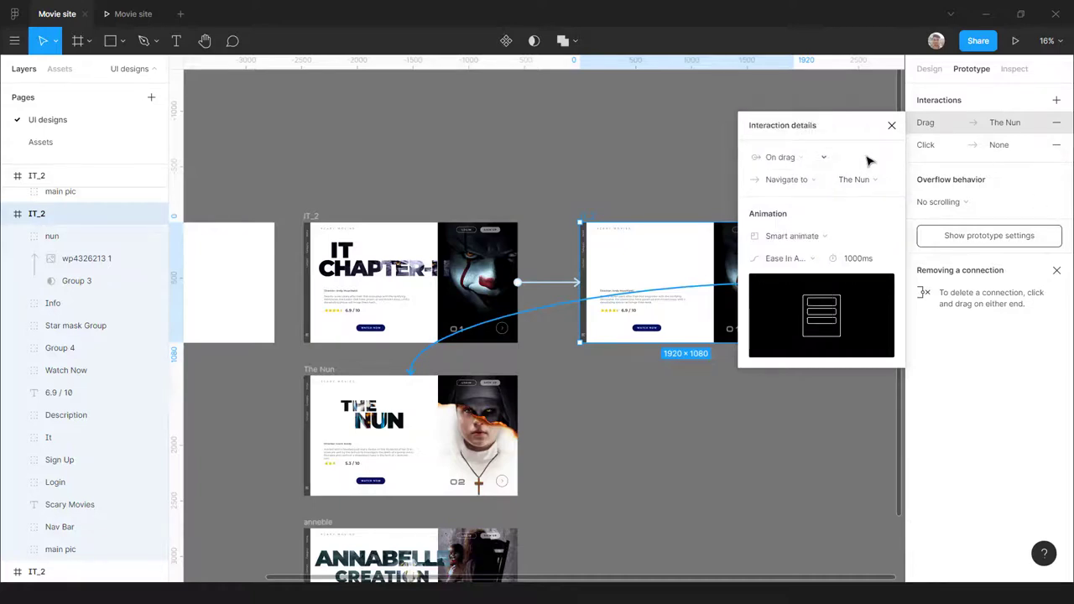
left_click(1063, 145)
left_click(780, 157)
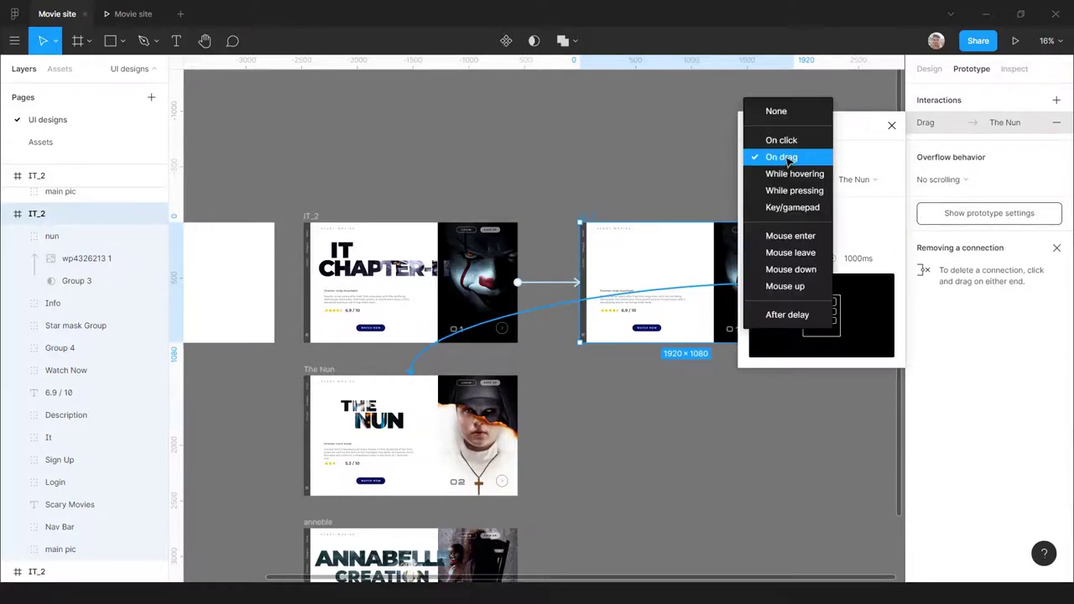
left_click(788, 315)
left_click(872, 160)
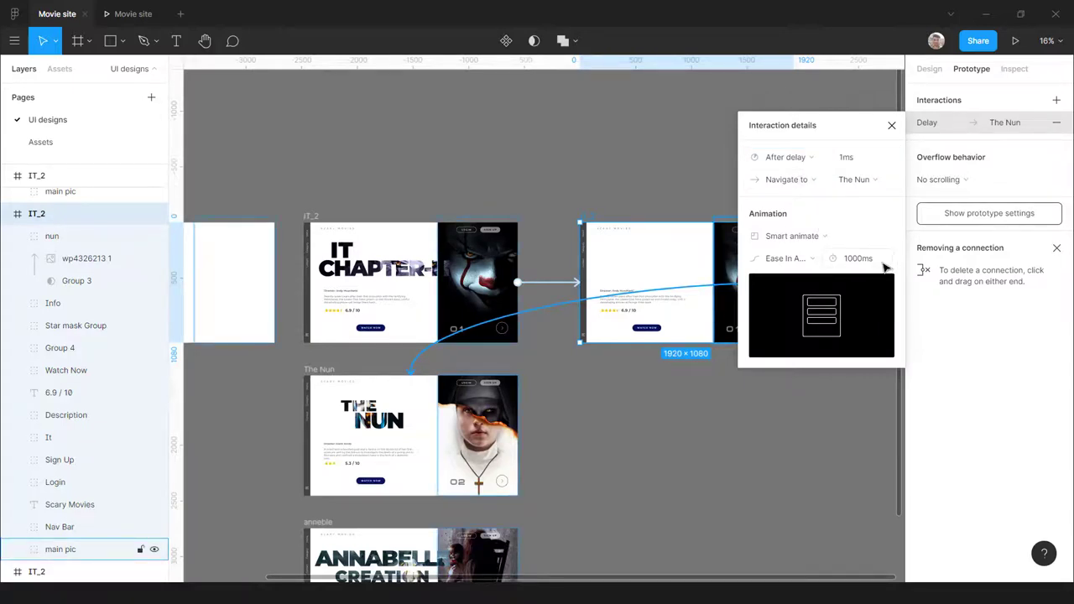
Step: Set the duration of the delayed Smart animate transition to The Nun to 500 ms
left_click(829, 263)
type("500")
key("Return")
Step: Set the click transition from IT_2 to its copy to a 500 ms duration with Ease In easing
left_click(475, 92)
left_click(312, 217)
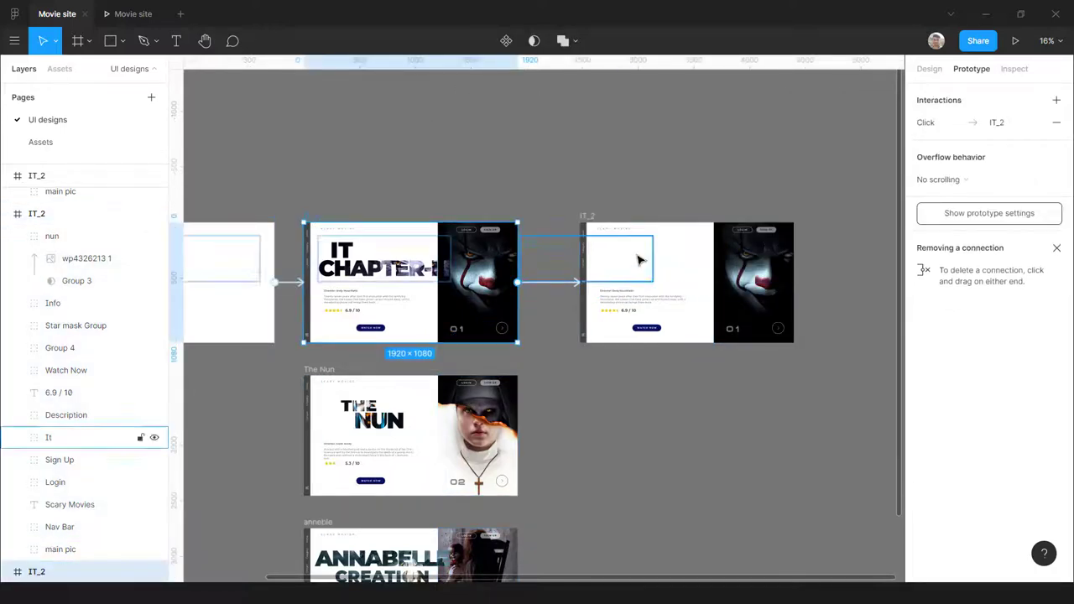
left_click(549, 286)
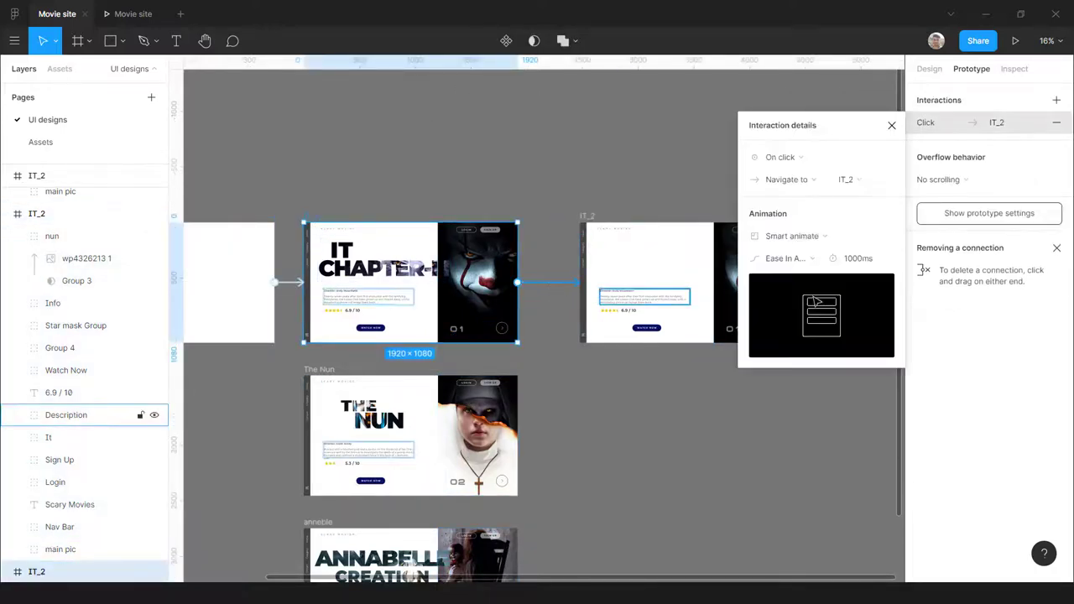
left_click(883, 263)
type("50")
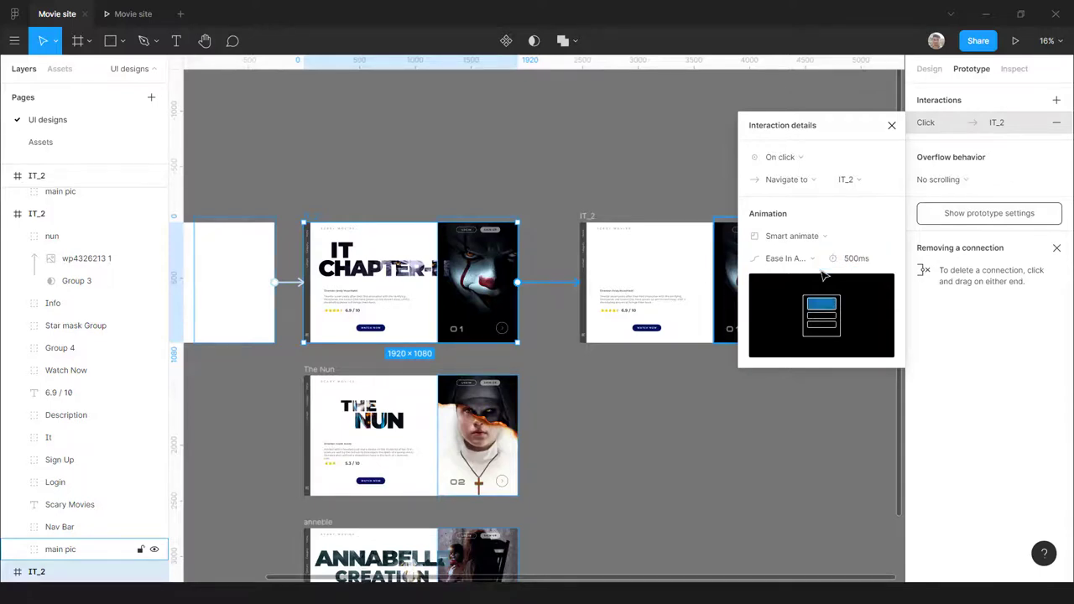
left_click(810, 259)
left_click(810, 231)
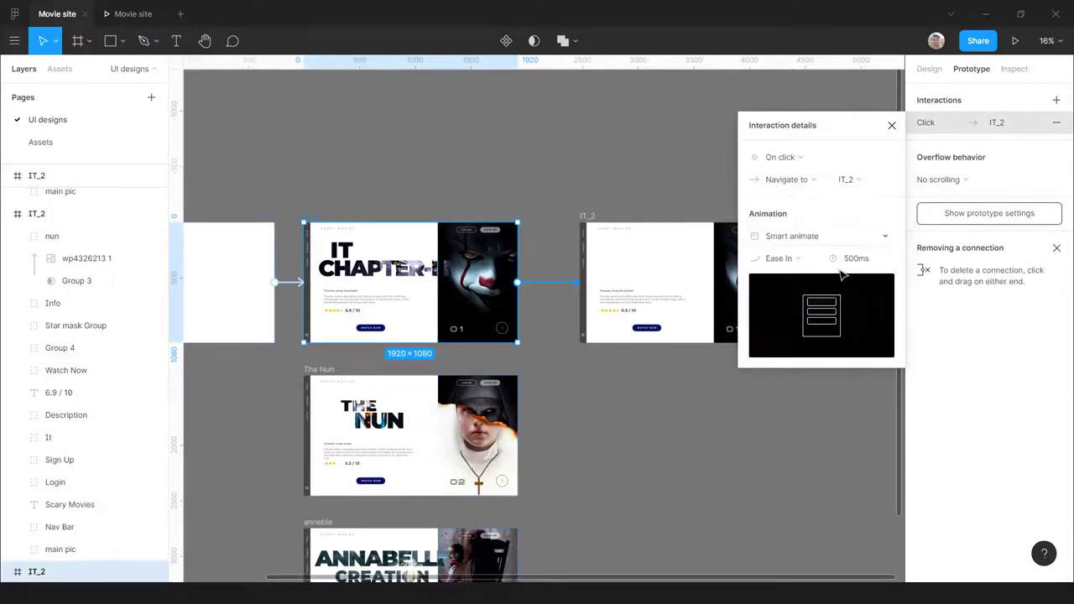
Step: Adjust the easing of the delayed transition from the IT_2 copy to The Nun
left_click(518, 176)
left_click(559, 306)
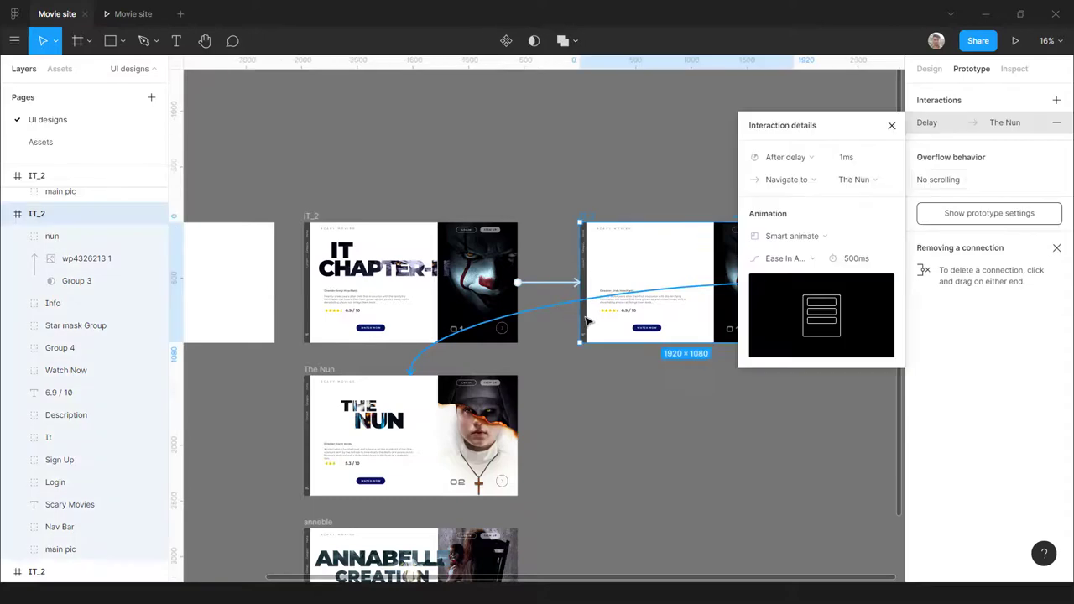
left_click(797, 259)
left_click(796, 257)
left_click(575, 376)
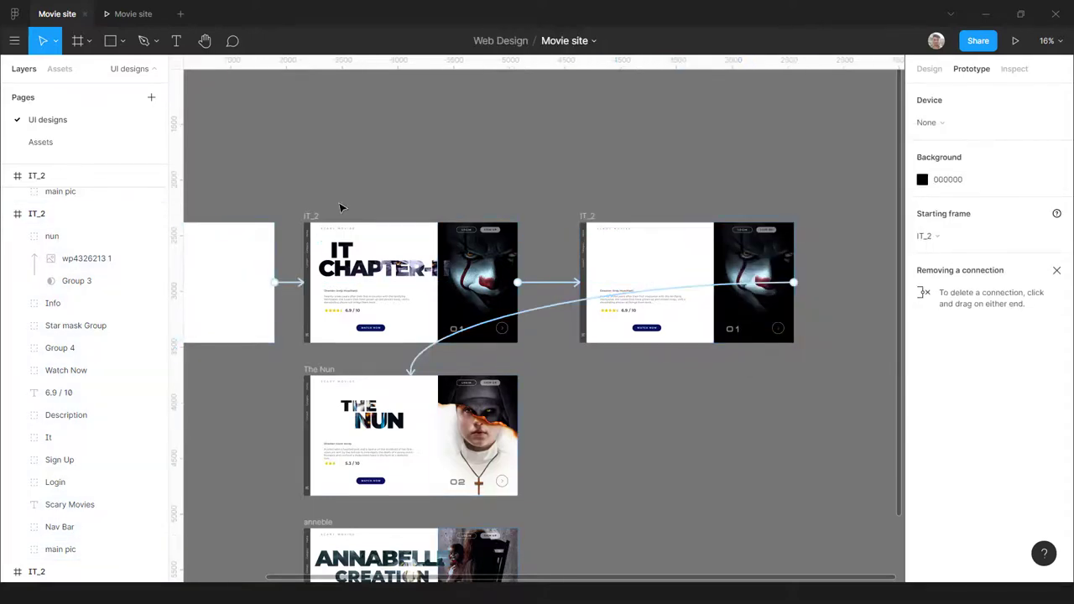
Step: Preview the prototype through to The Nun page and return to the design file
left_click(1016, 40)
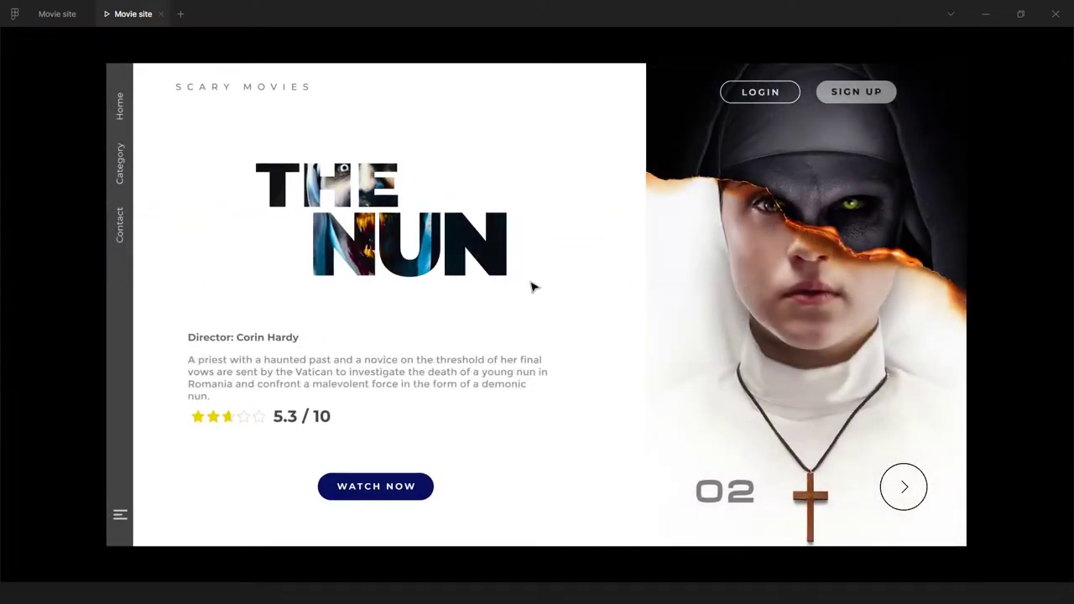
left_click(57, 13)
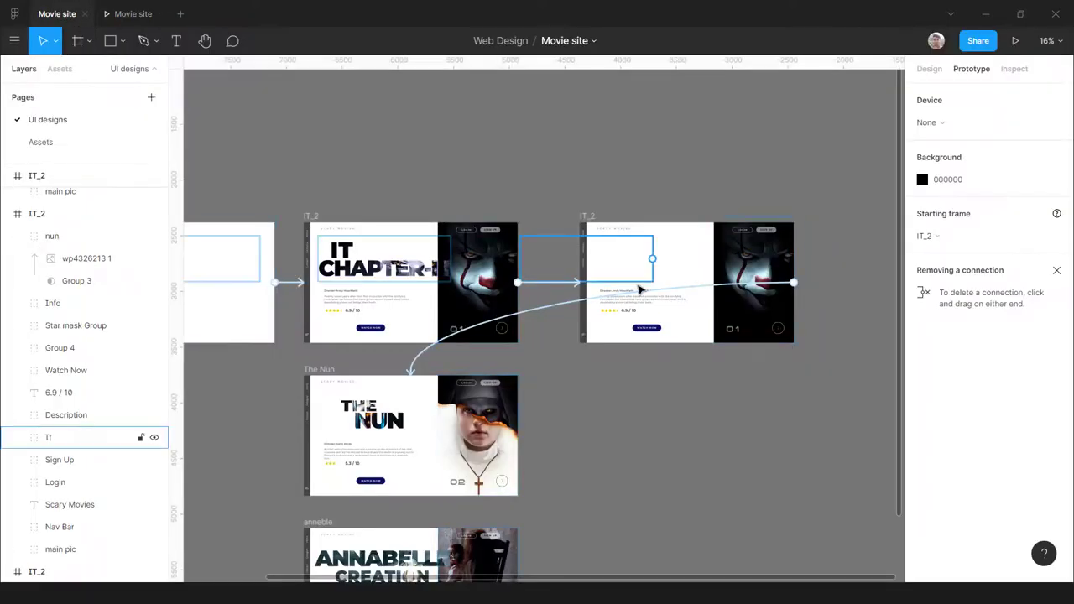
Step: Duplicate The Nun frame and place the copy beside it, below the IT_2 copy
scroll(551, 225, "down", 5)
scroll(501, 269, "up", 4)
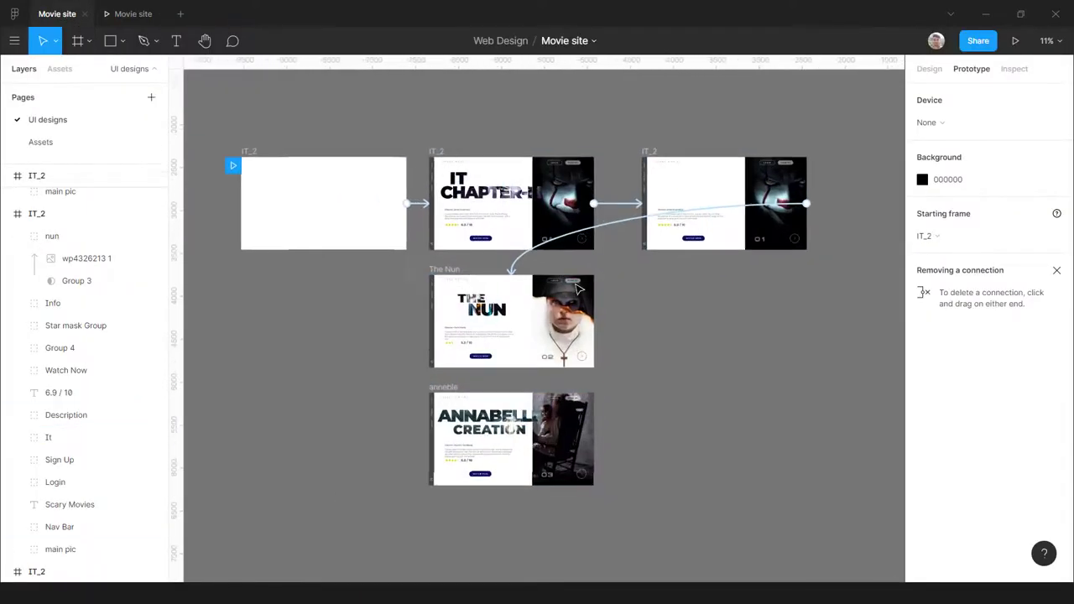
left_click_drag(444, 269, 663, 302)
Step: Move the nun title group in The Nun copy left past the frame's edge, to about X -135
left_click(684, 307)
scroll(684, 307, "up", 10)
left_click_drag(711, 332, 547, 302)
Step: Set the layer opacity of the nun title group in The Nun copy to 0%
left_click(929, 69)
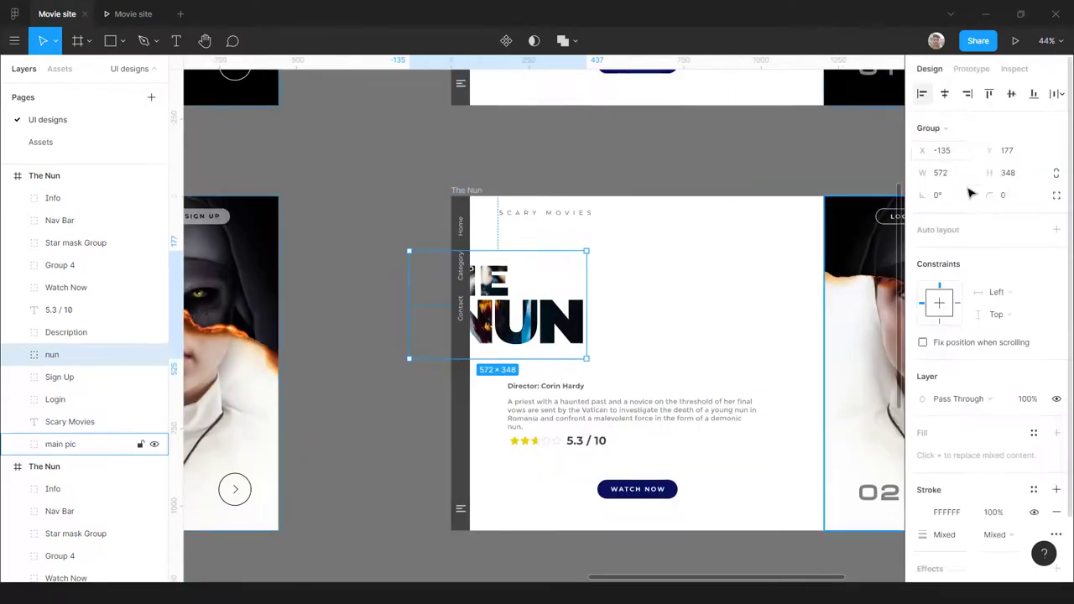
left_click(1028, 400)
type("0")
key("Return")
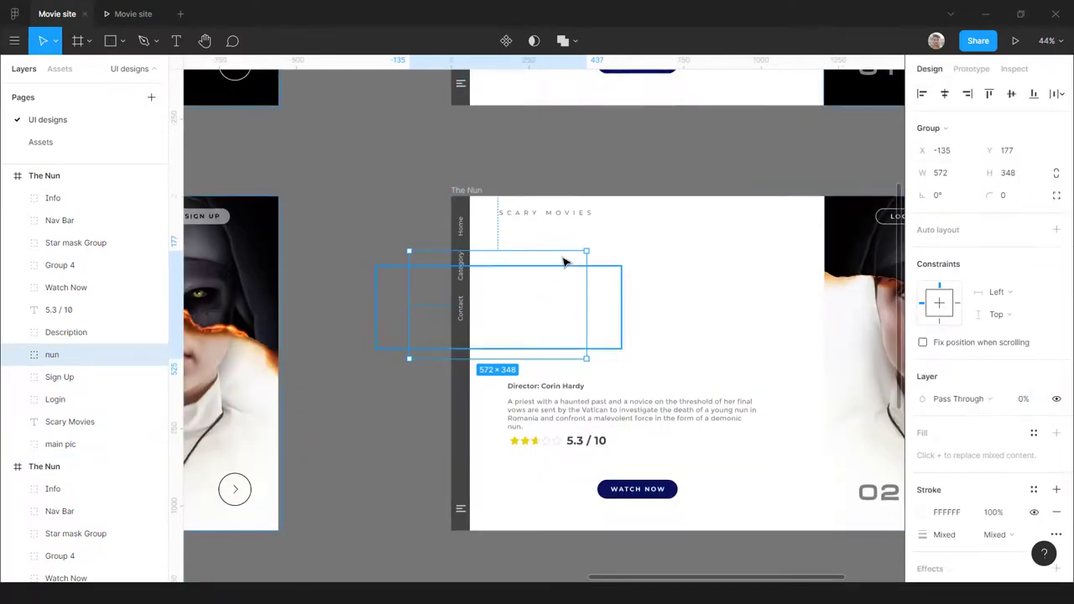
Step: Copy the Anneble title group from the anneble frame and paste it into The Nun copy
scroll(566, 259, "down", 5)
scroll(514, 322, "up", 1)
left_click(406, 391)
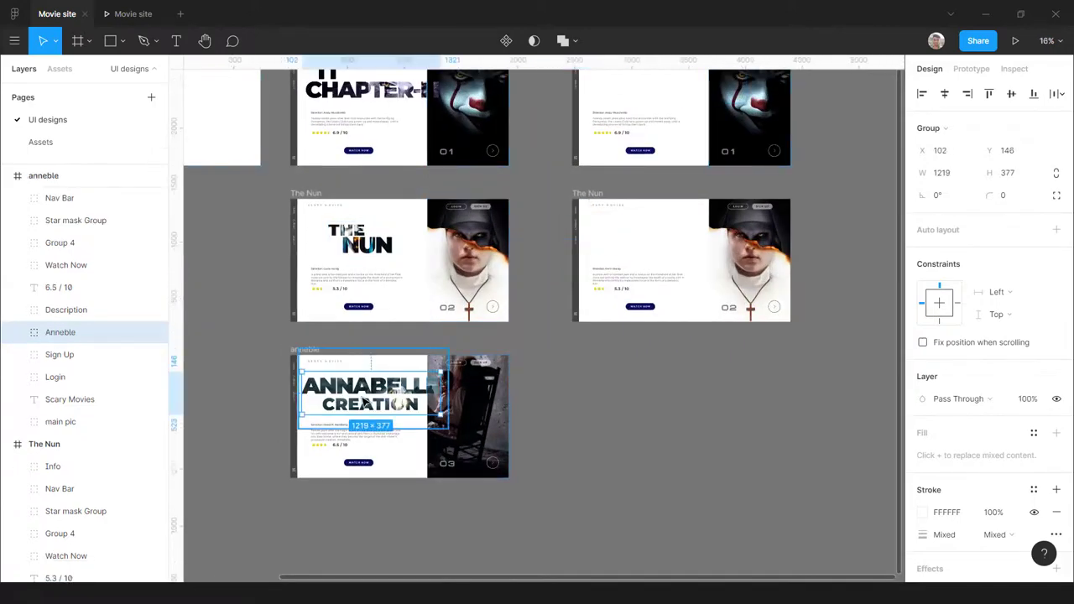
scroll(648, 244, "up", 3)
left_click(520, 145)
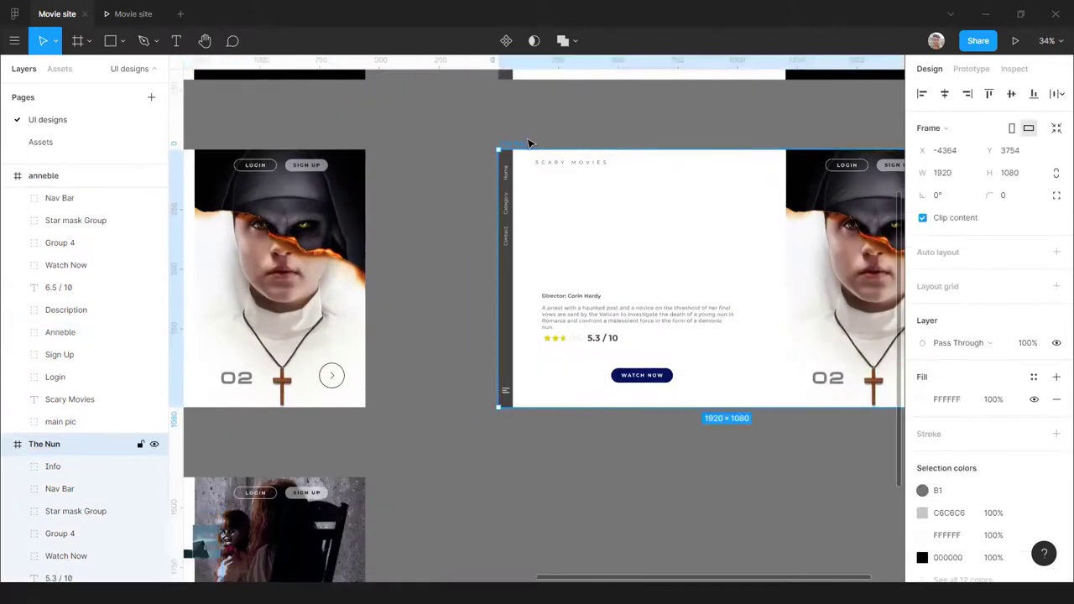
key("ctrl+v")
scroll(604, 201, "down", 4)
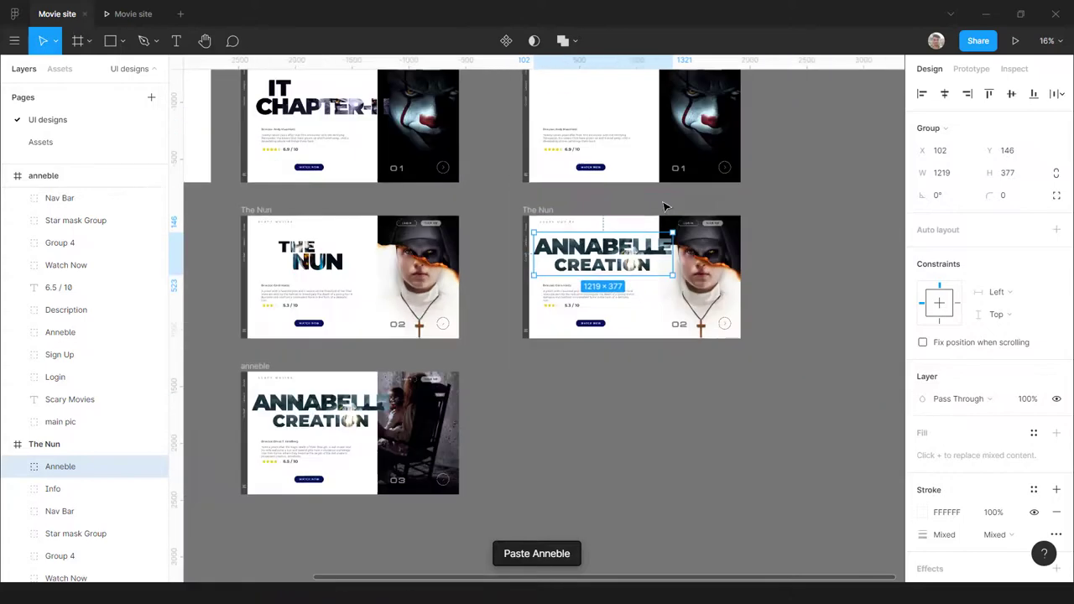
Step: Move the pasted Anneble title group right within The Nun copy, to about X 512
scroll(615, 279, "up", 4)
scroll(616, 278, "up", 2)
left_click_drag(641, 329, 768, 329)
scroll(600, 338, "down", 4)
scroll(600, 338, "up", 3)
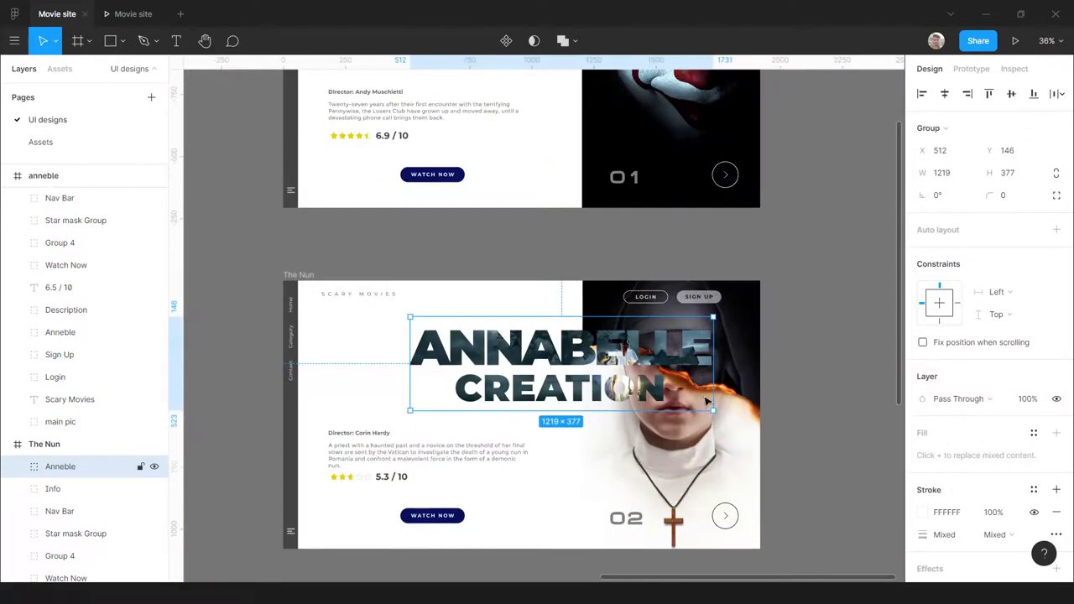
Step: Enlarge the image masked inside the pasted Anneble group to about 1821 × 979, positioned at about X 407, Y -241
double_click(636, 344)
left_click_drag(732, 437, 712, 407)
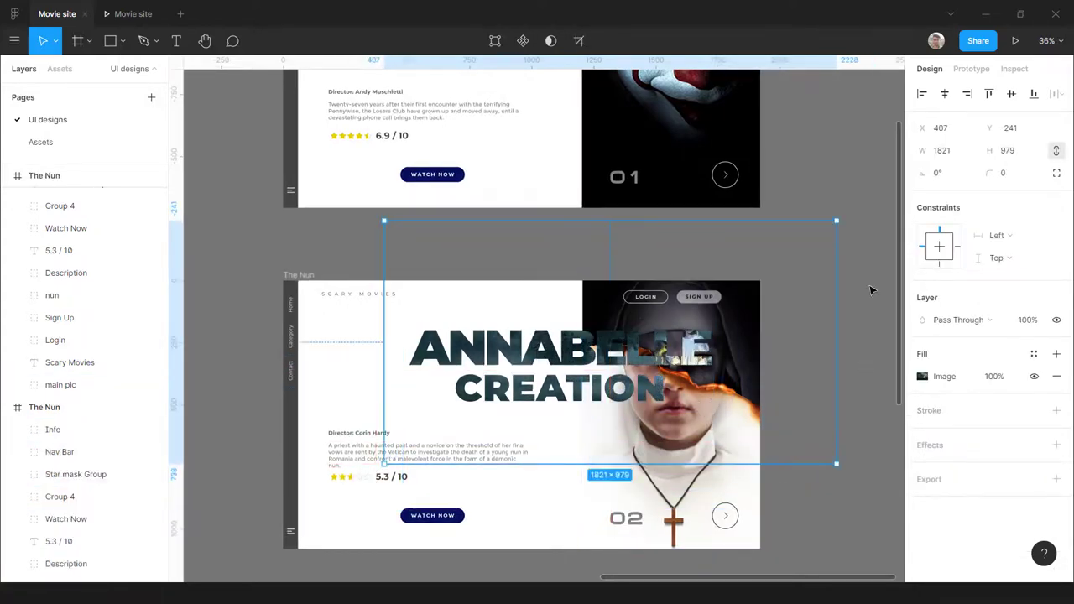
left_click(767, 263)
Step: Set the layer opacity of the pasted Anneble title group to 0%
scroll(734, 254, "down", 5)
scroll(665, 273, "up", 3)
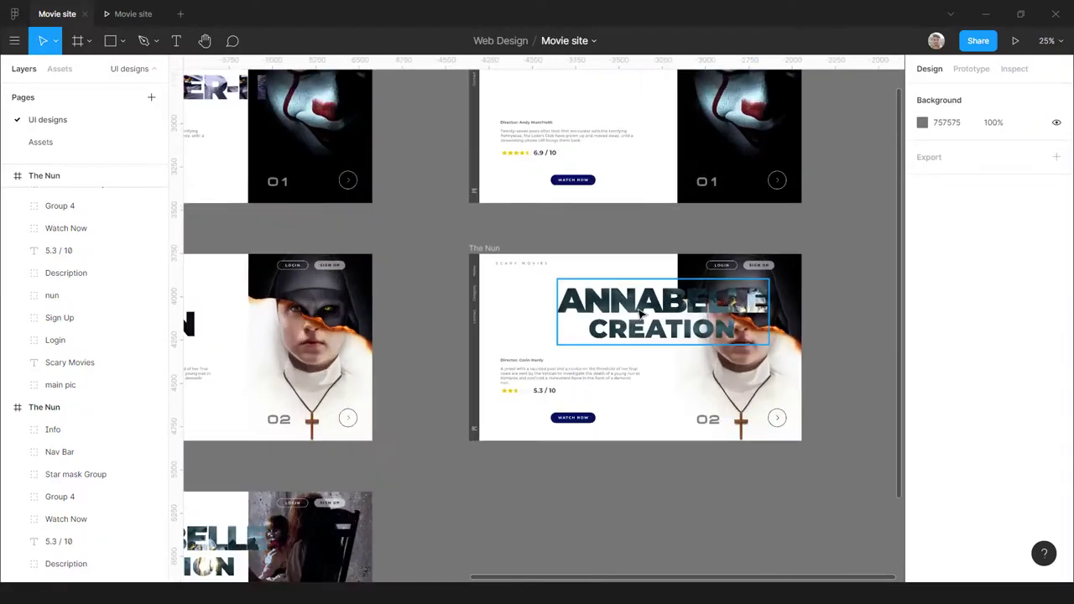
left_click(662, 311)
left_click(1023, 196)
left_click(1041, 400)
type("00")
key("Return")
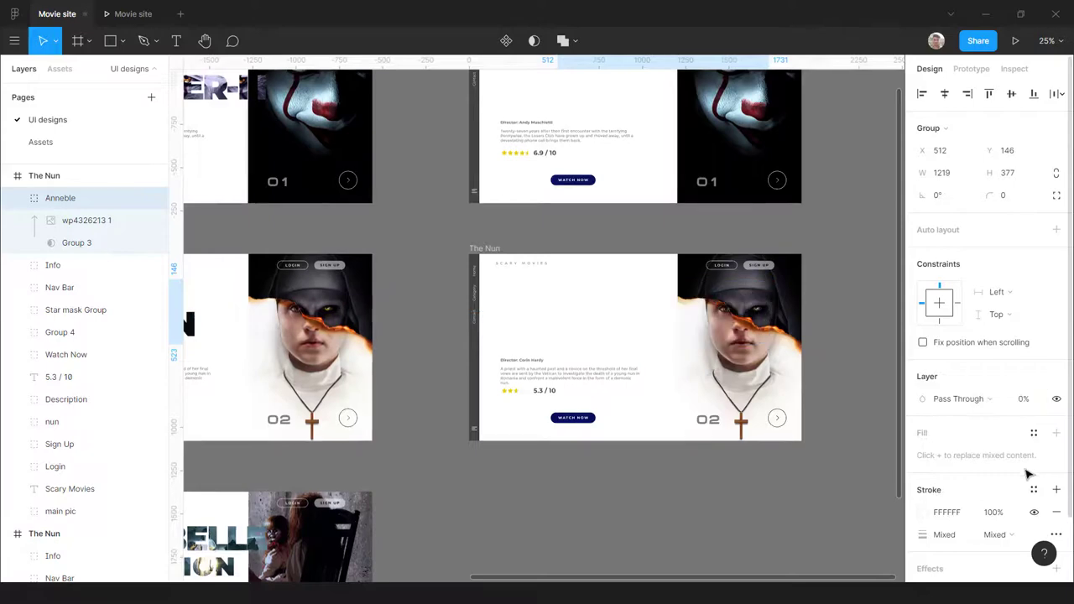
Step: Connect The Nun frame to its copy with a 500 ms Smart animate transition using Ease In
scroll(739, 272, "down", 3)
left_click(696, 417)
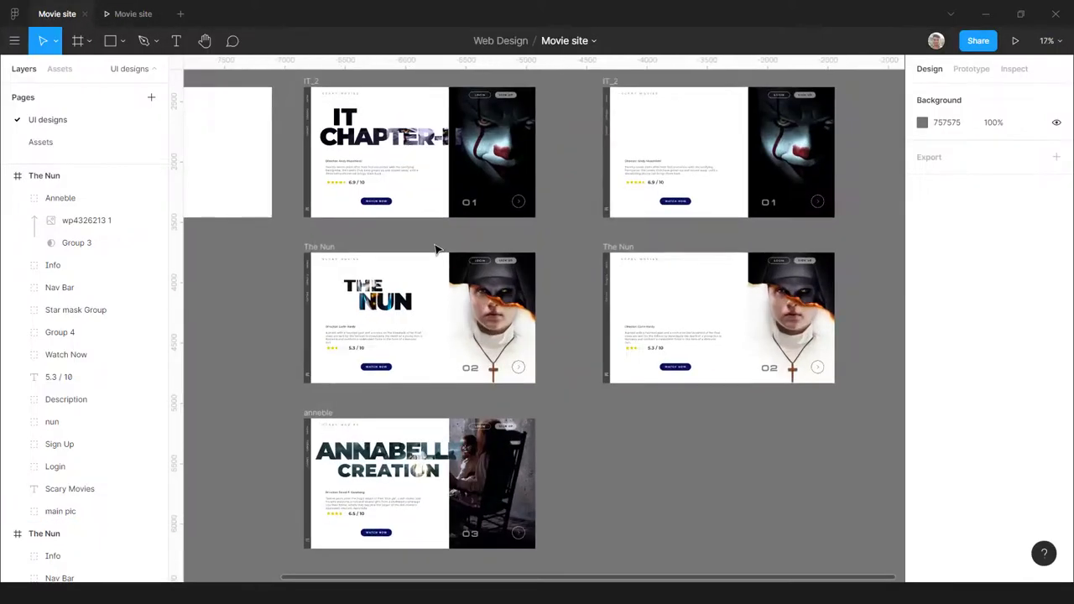
left_click(326, 249)
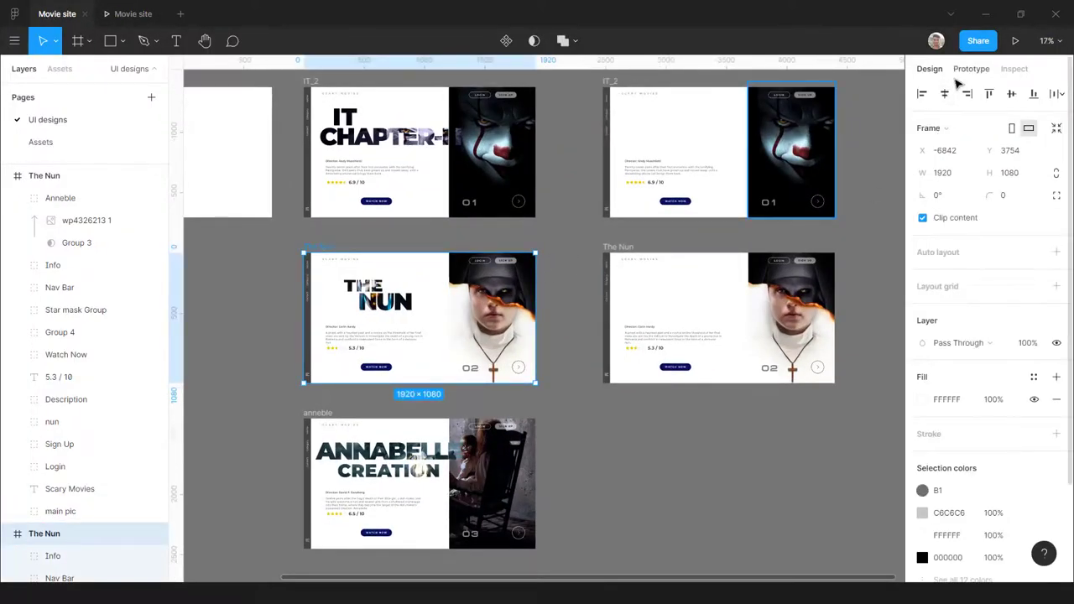
left_click(971, 69)
left_click_drag(535, 318, 646, 325)
left_click(804, 259)
left_click(804, 241)
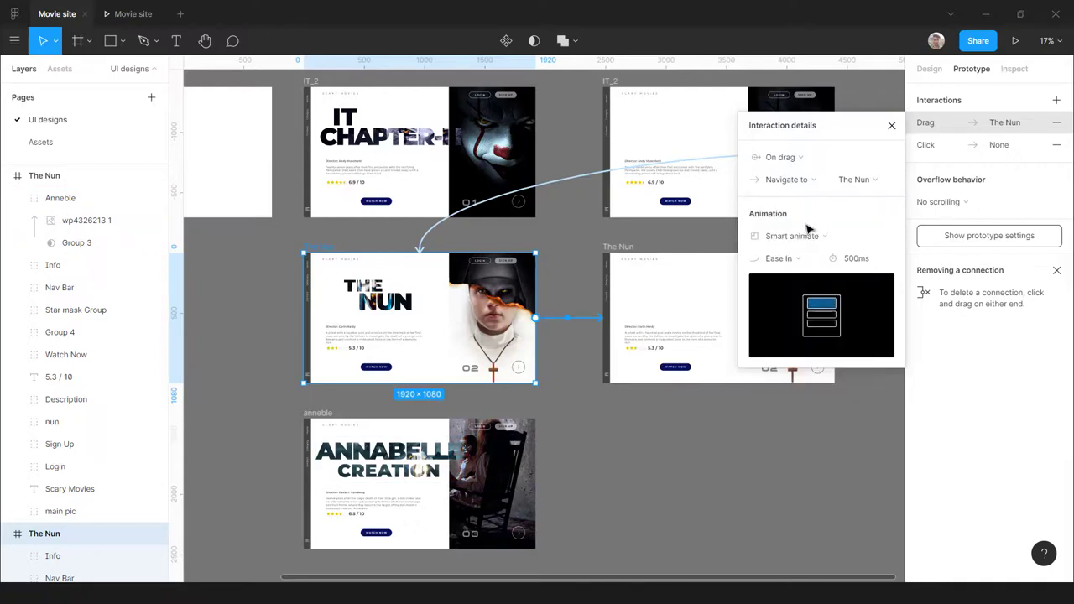
Step: Remove The Nun frame's empty click interaction and set its connection to The Nun copy to trigger On click
left_click(782, 157)
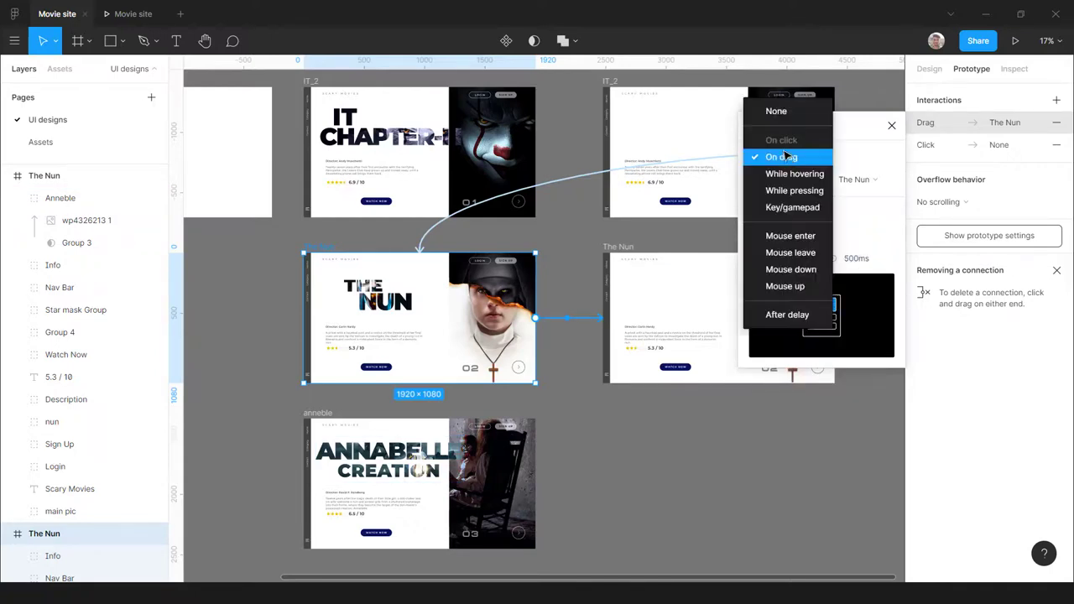
left_click(1055, 145)
left_click(1055, 144)
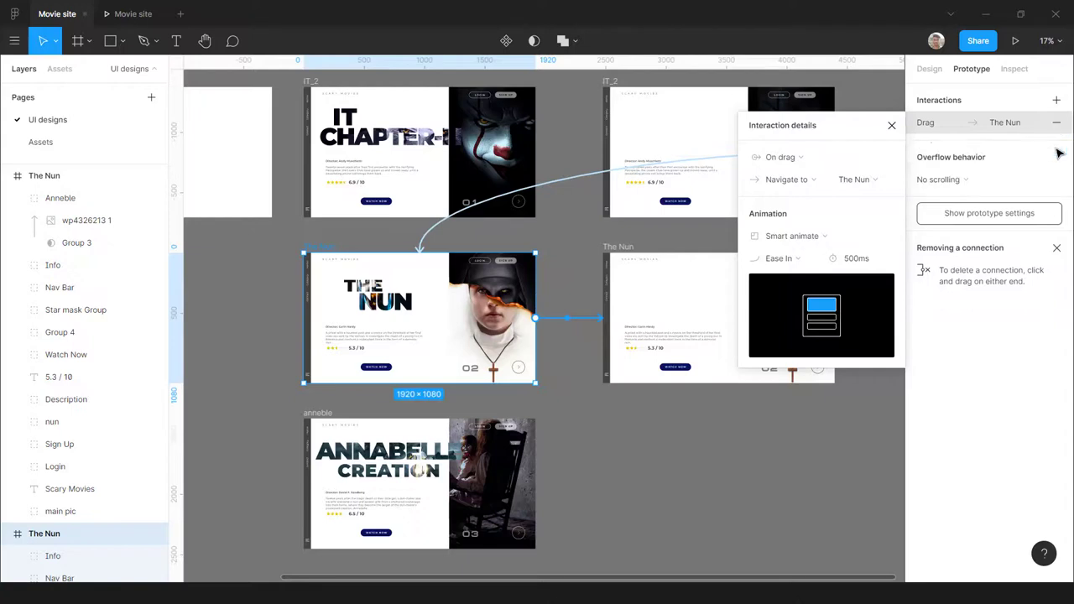
left_click(812, 157)
left_click(789, 140)
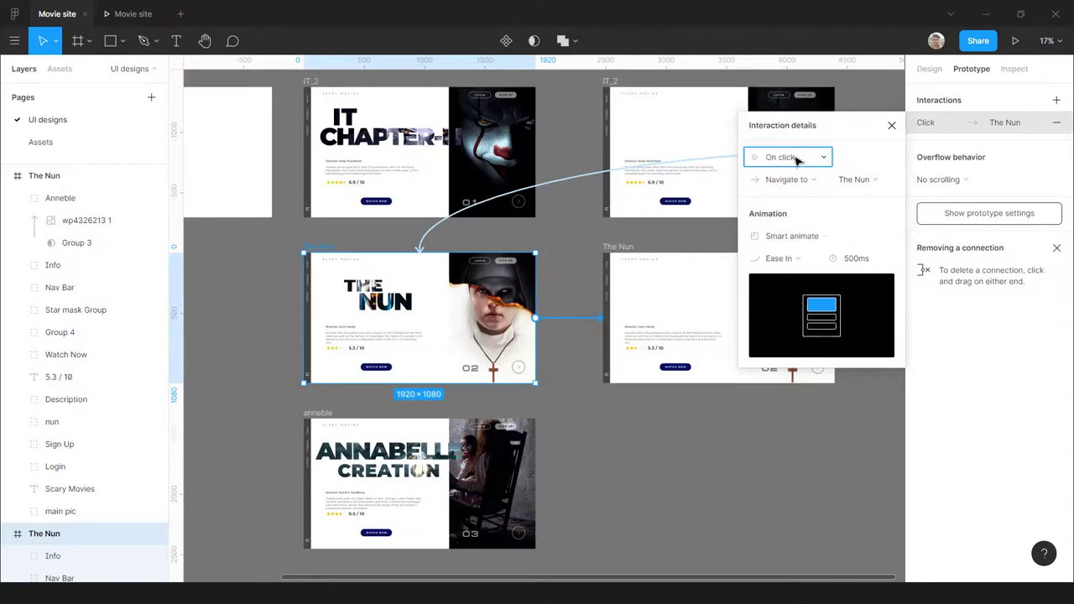
Step: Create a prototype connection from The Nun copy to the anneble frame
left_click(661, 423)
left_click(629, 248)
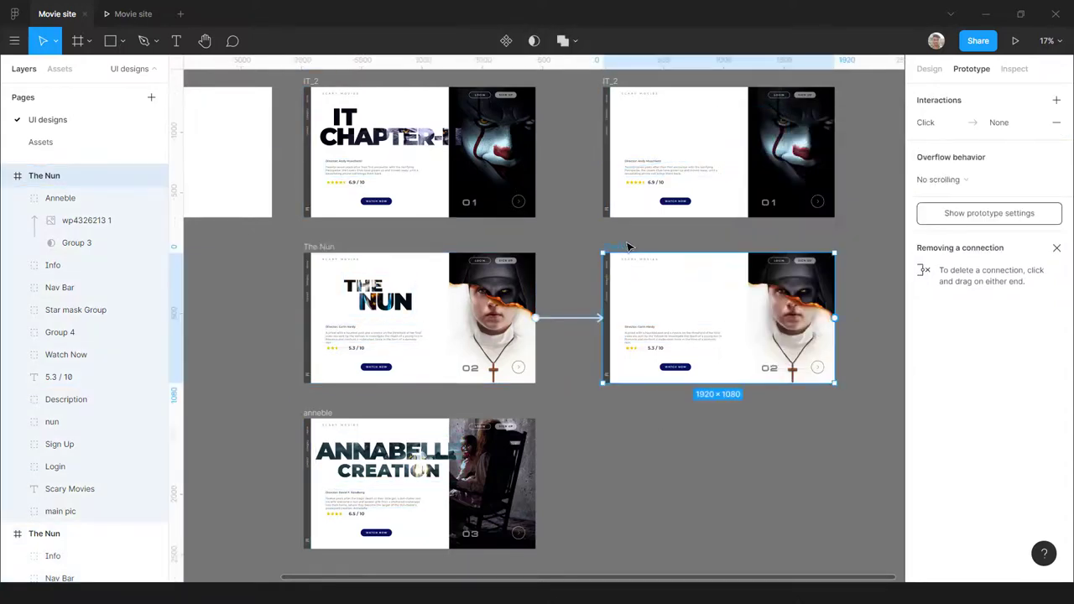
left_click_drag(690, 367, 436, 445)
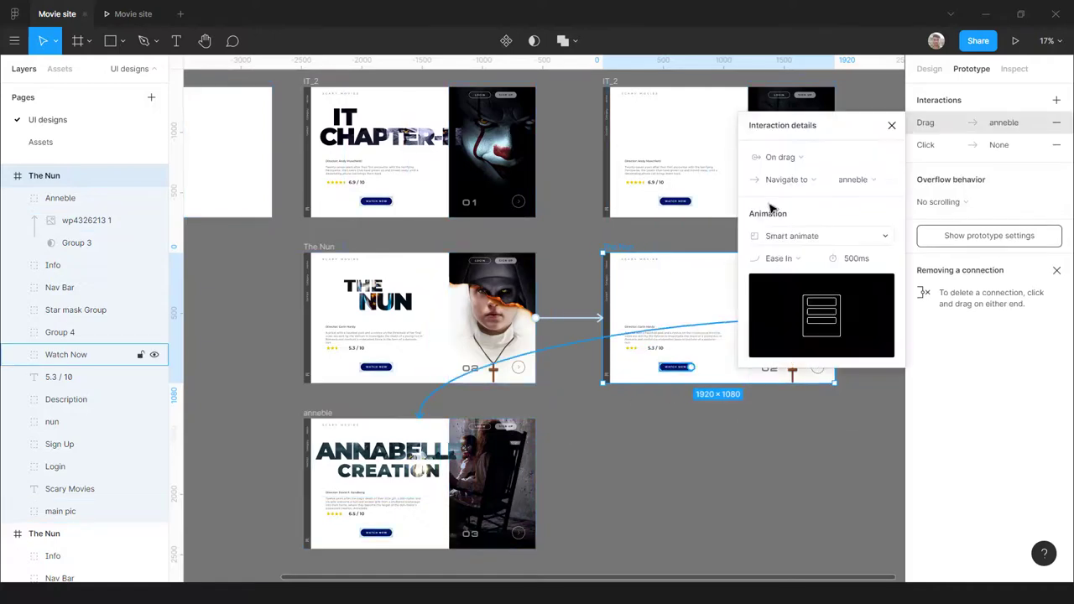
Step: Set The Nun copy's transition to anneble to trigger After delay of 1 ms
left_click(793, 159)
left_click(787, 315)
left_click(867, 164)
type("1")
key("Return")
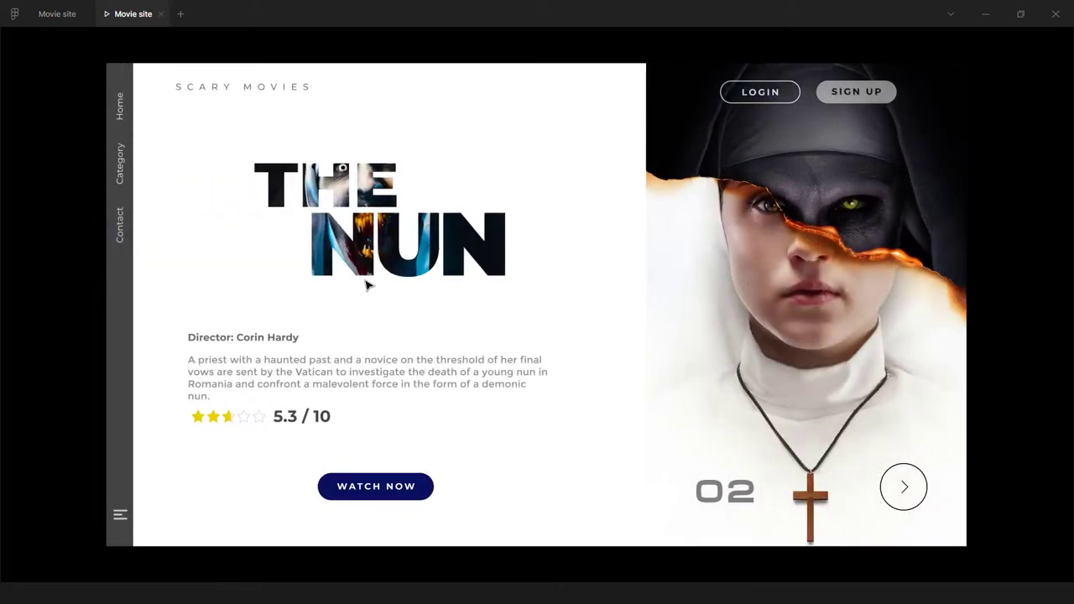
Step: Return from the prototype preview to the design file
left_click(57, 13)
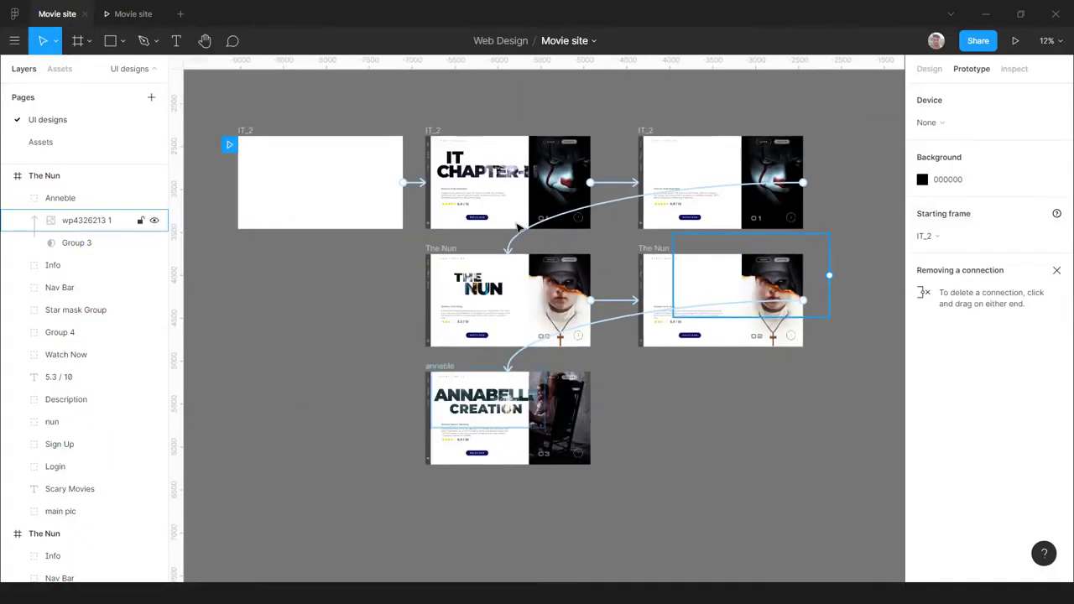